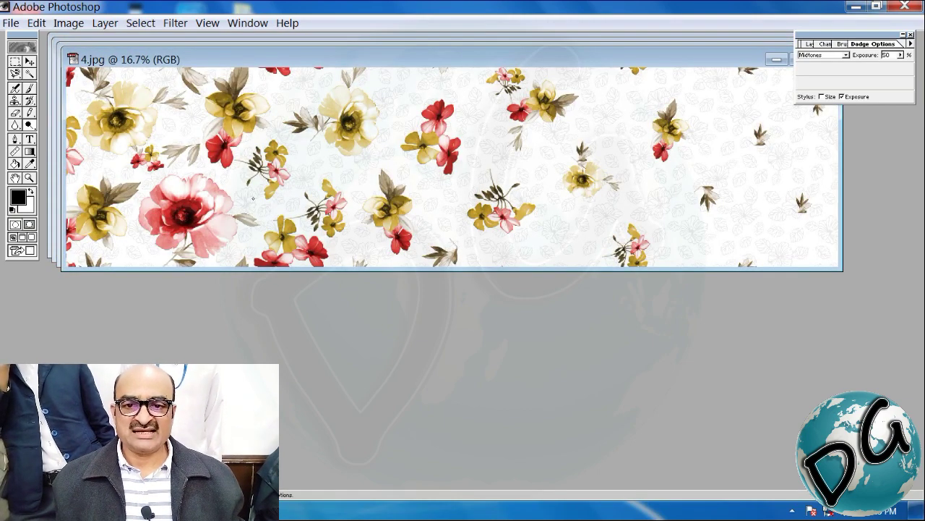
Reposition the 4.jpg window lower in the workspace so the 3.jpg window behind it is partly uncovered.
drag(393, 60, 381, 225)
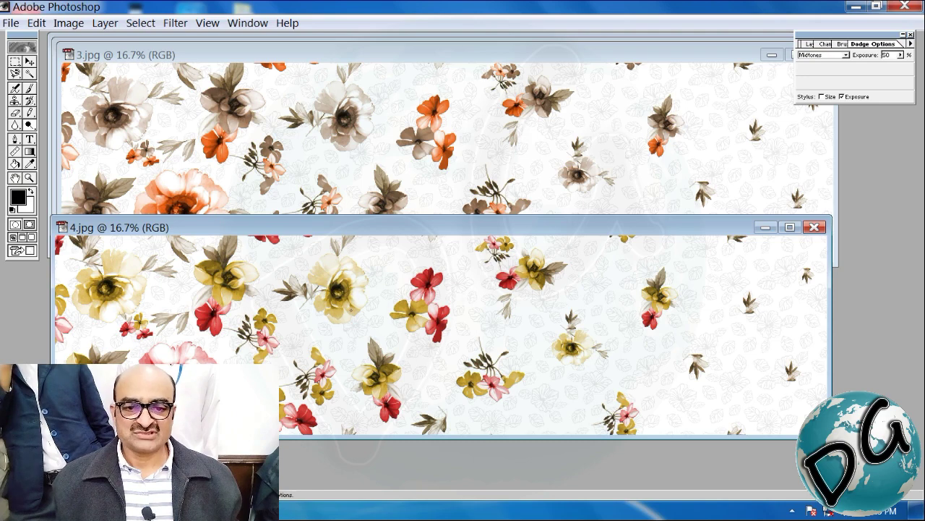
drag(374, 225, 393, 152)
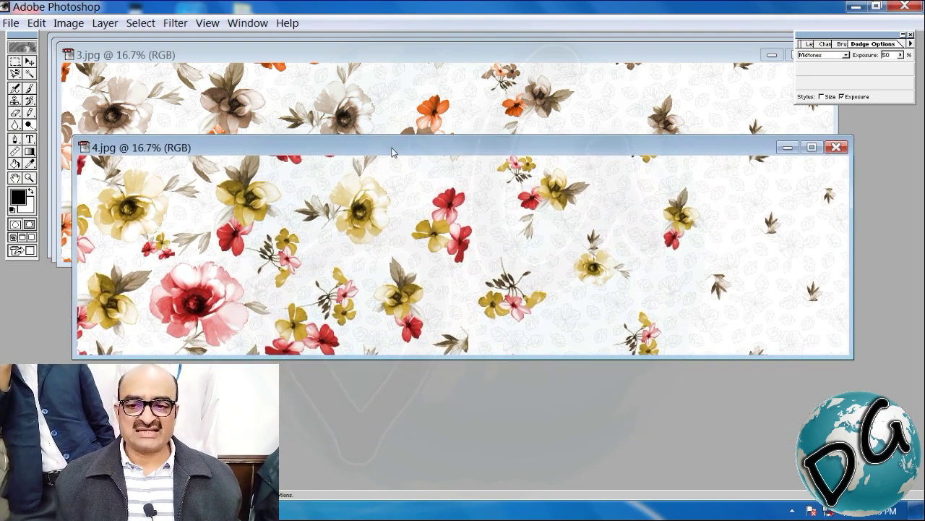
drag(432, 152, 425, 141)
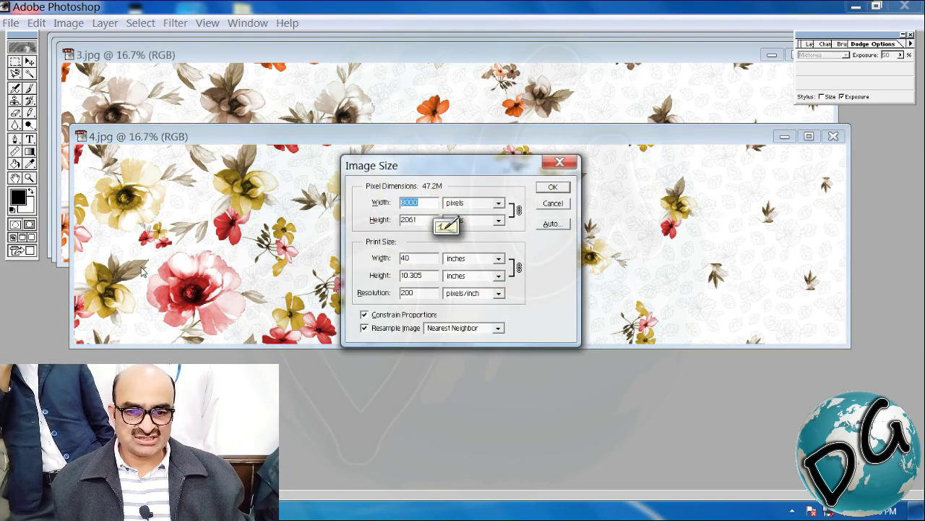
key(Tab)
key(Tab)
key(Tab)
key(Tab)
text(300)
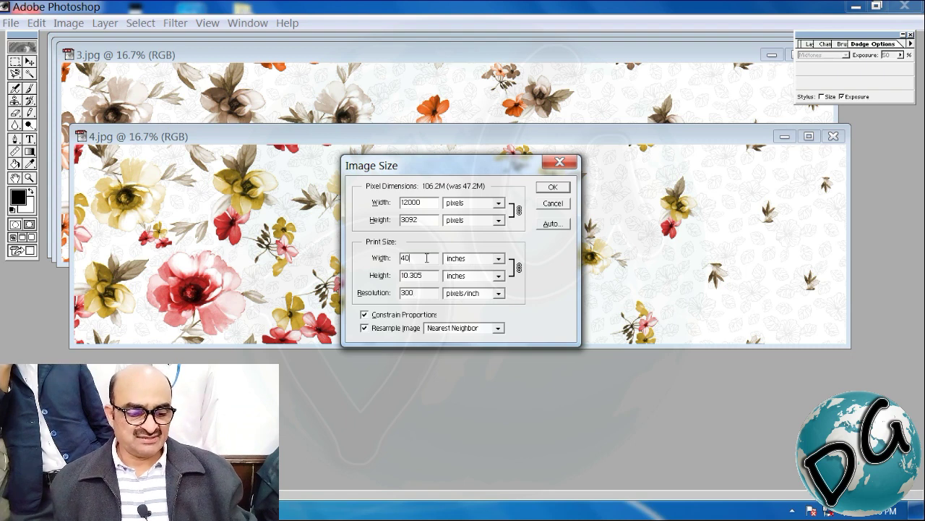
drag(427, 257, 387, 257)
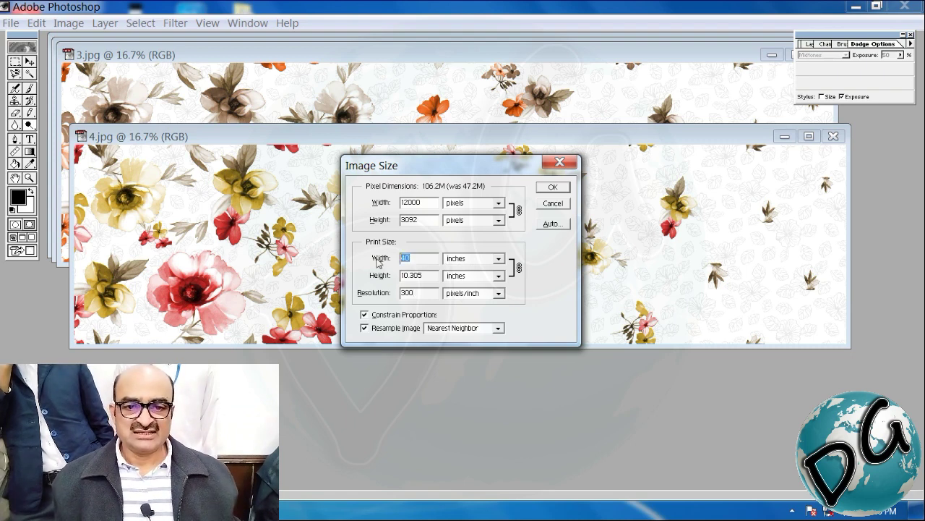
text(98)
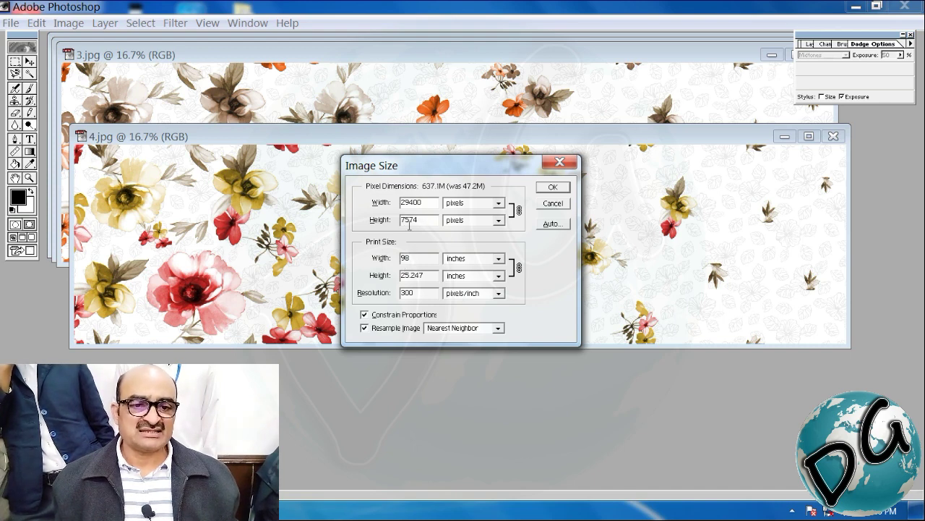
click(551, 206)
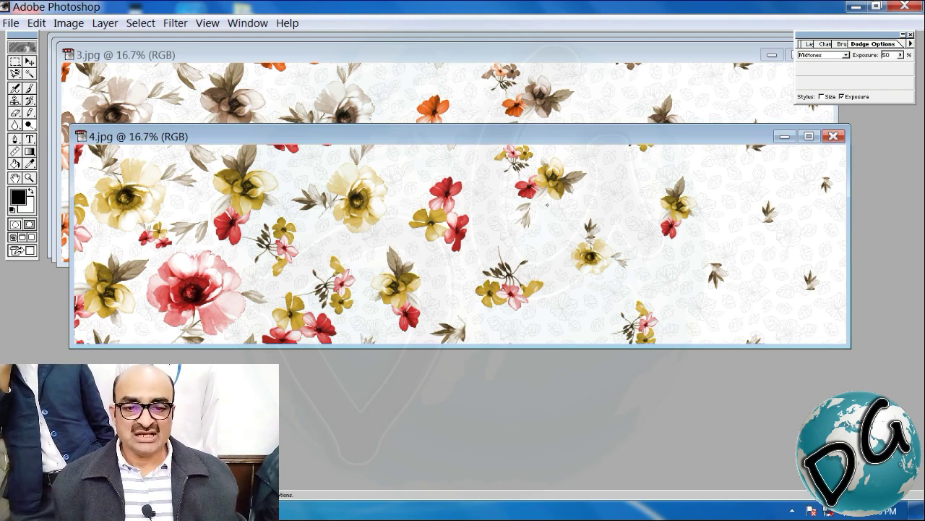
Resize 4.jpg to 300 pixels/inch with a print height of 5 inches, and move its window below 3.jpg.
key(ctrl+alt+i)
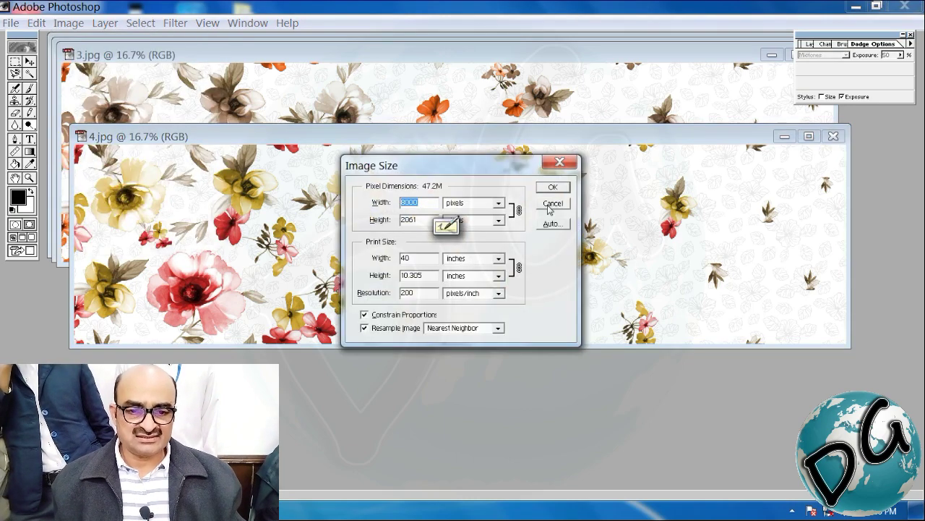
drag(421, 292, 361, 289)
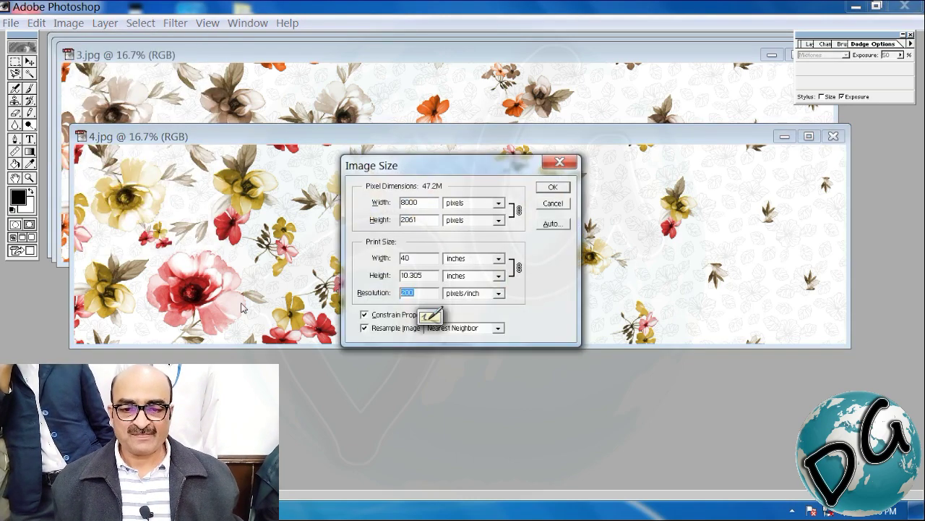
text(300)
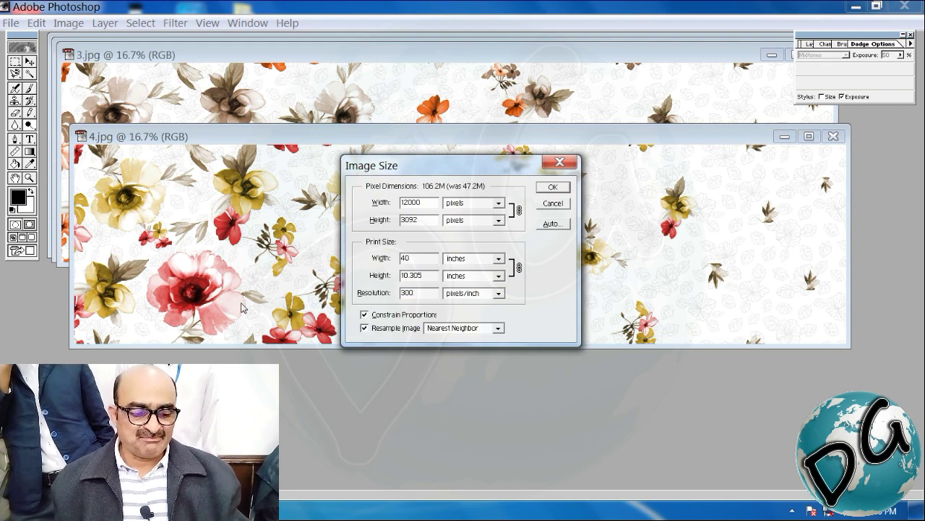
double_click(418, 275)
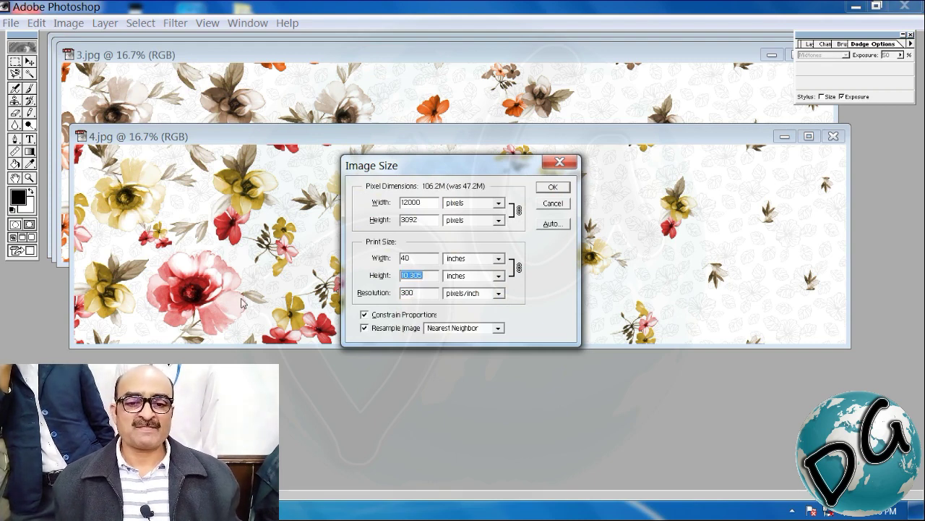
text(5)
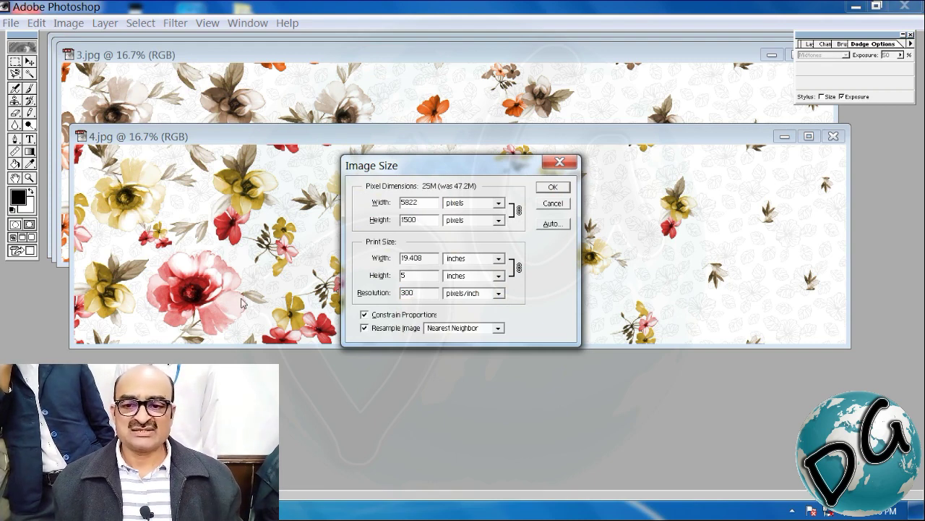
key(Return)
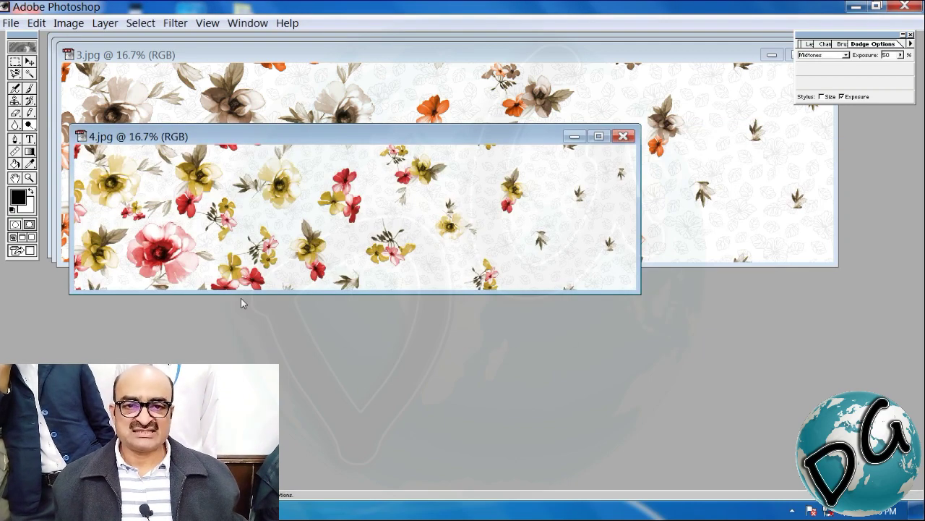
drag(399, 139, 524, 327)
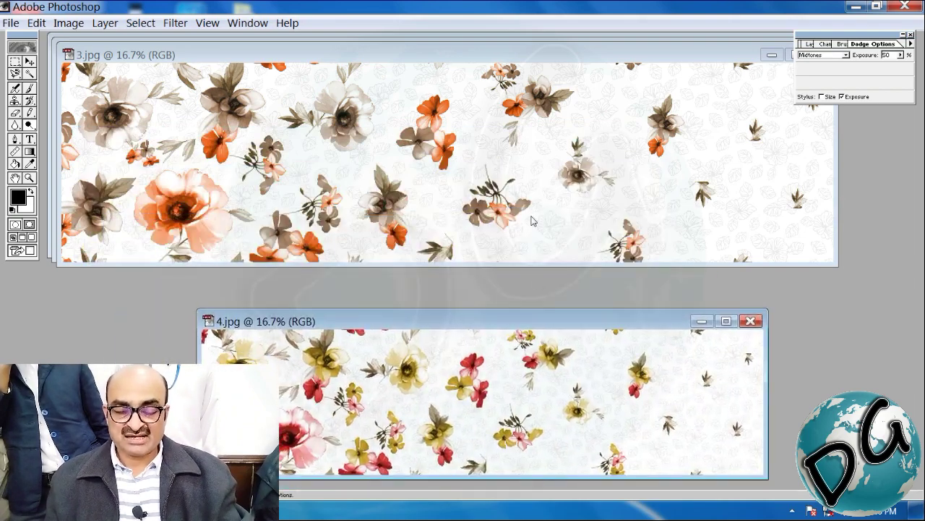
Resize 3.jpg to 300 pixels/inch with the same 5-inch print height as 4.jpg, and place its window over 4.jpg.
drag(451, 62, 463, 154)
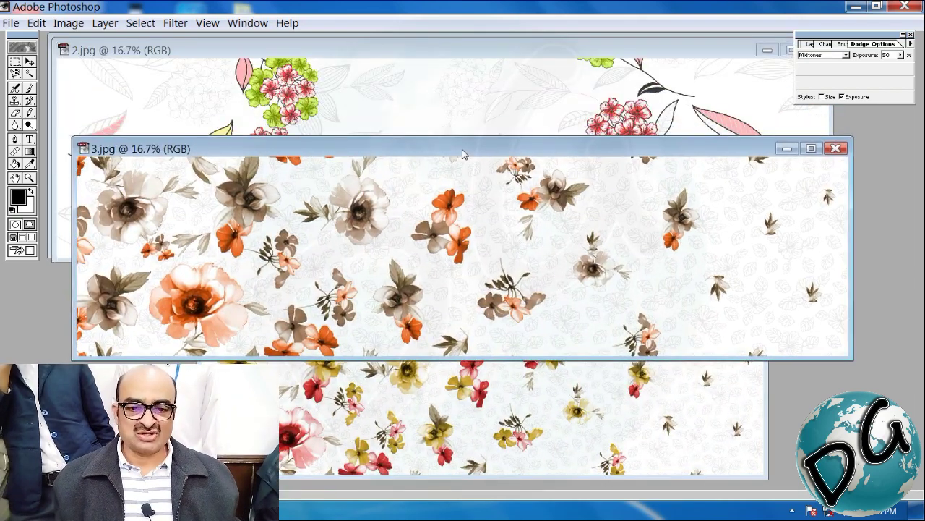
key(alt+i)
key(i)
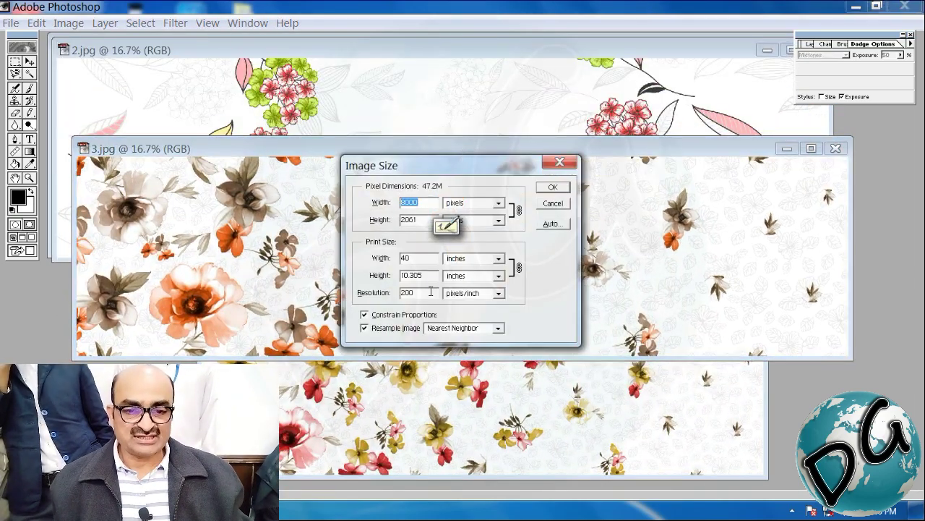
double_click(430, 291)
text(300)
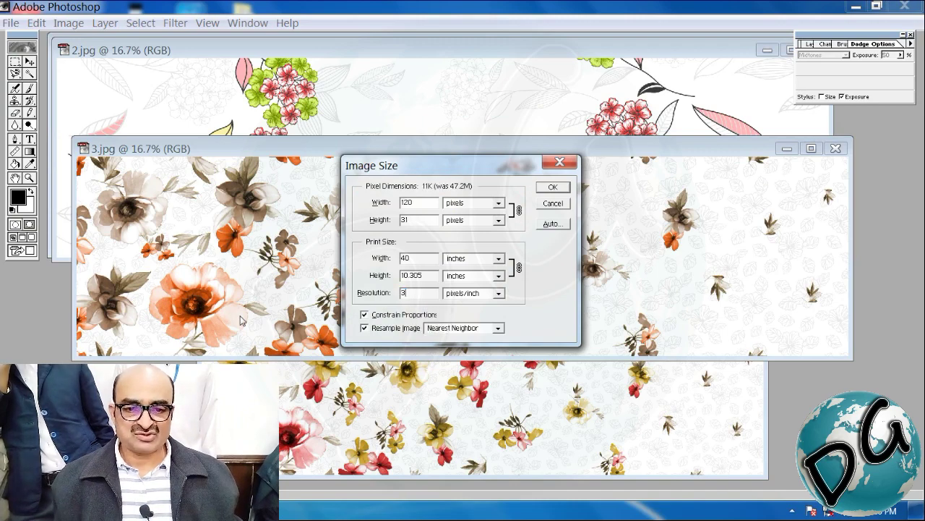
double_click(433, 275)
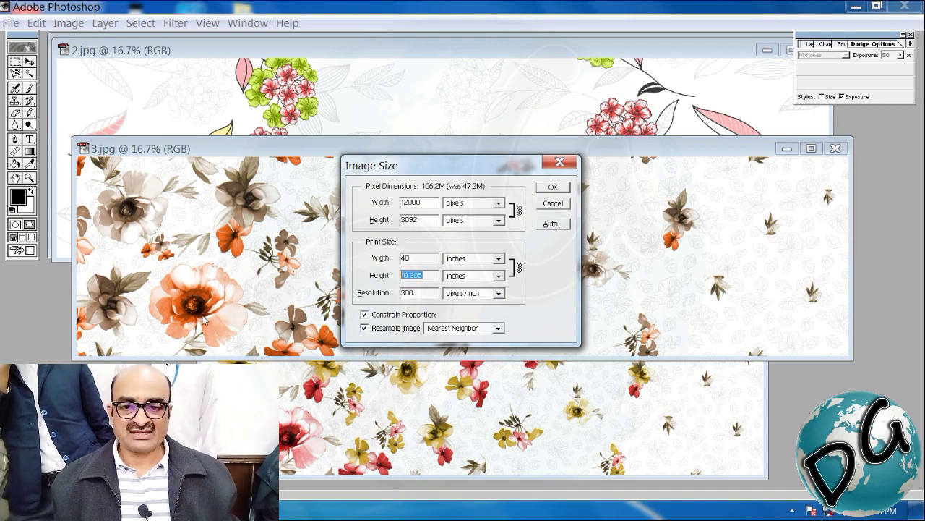
key(Return)
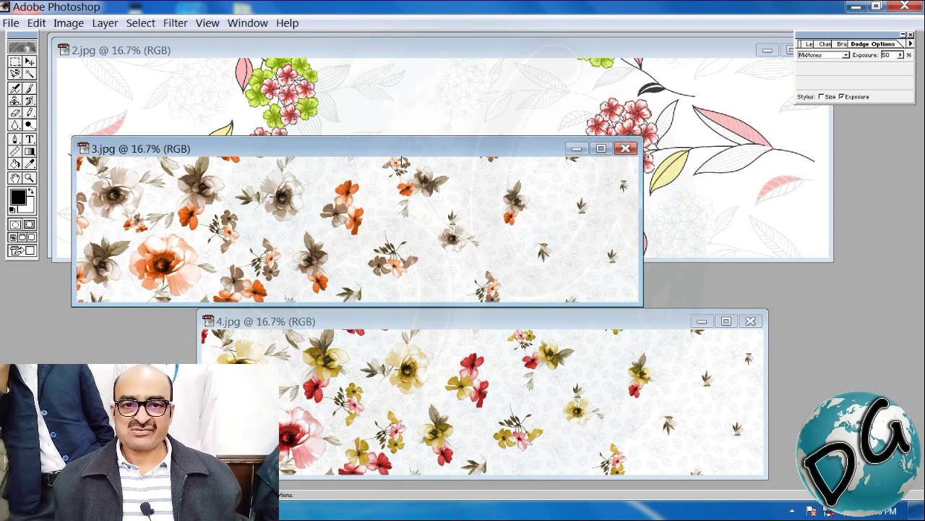
drag(402, 158, 543, 330)
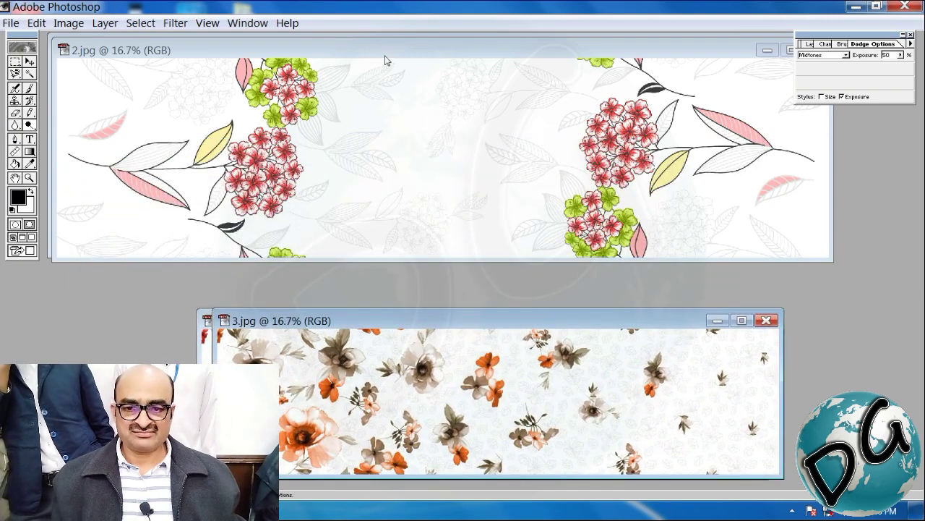
Resize 2.jpg to 300 pixels/inch with a print height of 5 inches, and move its window over 3.jpg.
drag(389, 53, 392, 144)
drag(395, 195, 387, 202)
key(ctrl+alt+i)
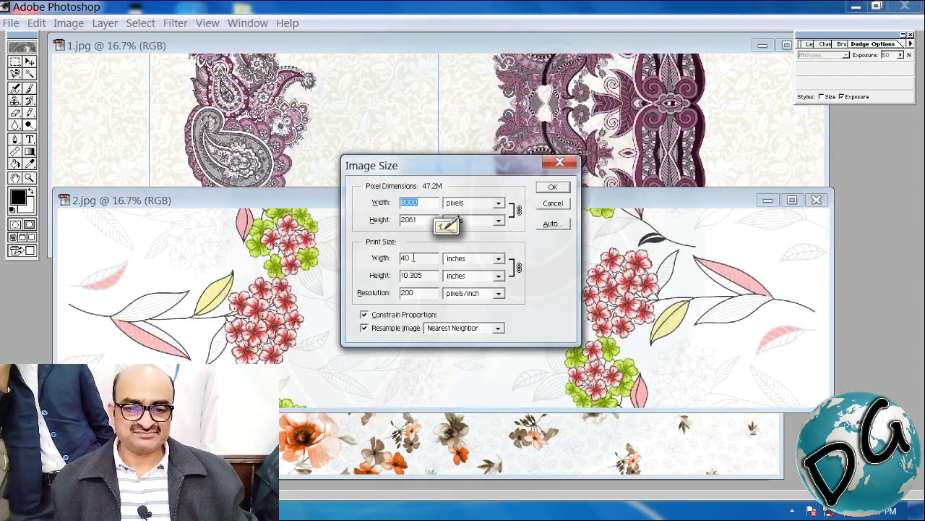
double_click(416, 292)
text(300)
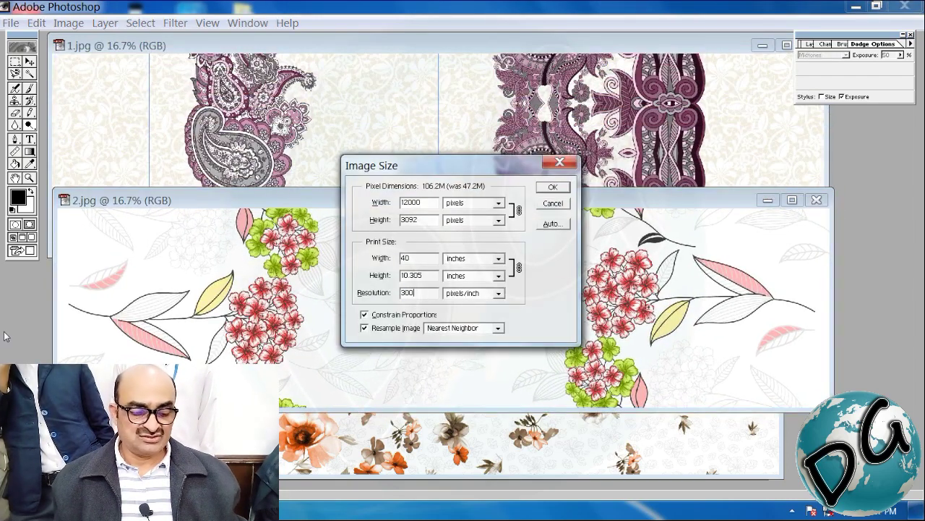
double_click(430, 276)
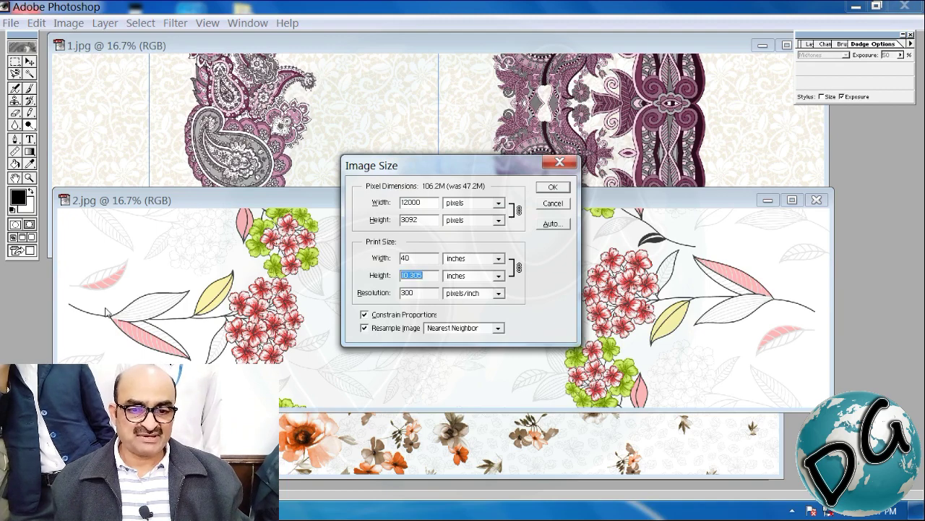
text(1)
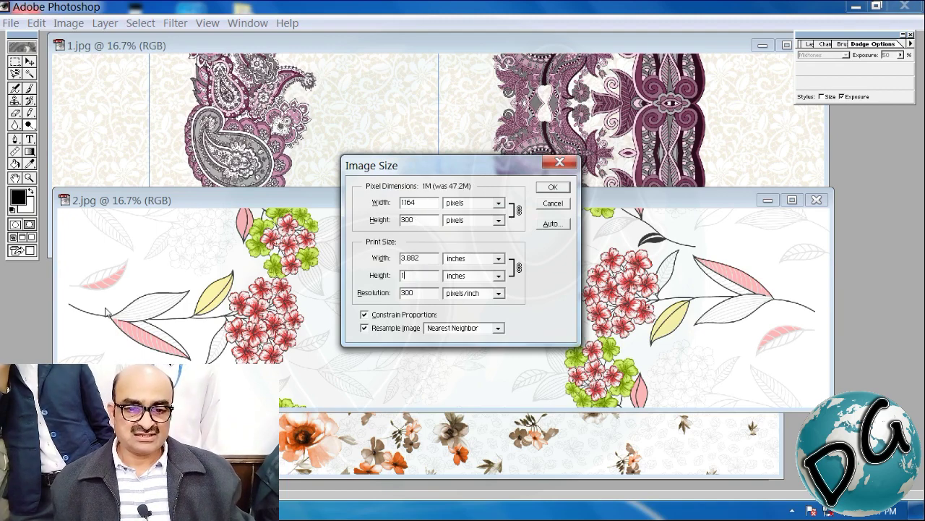
text(5)
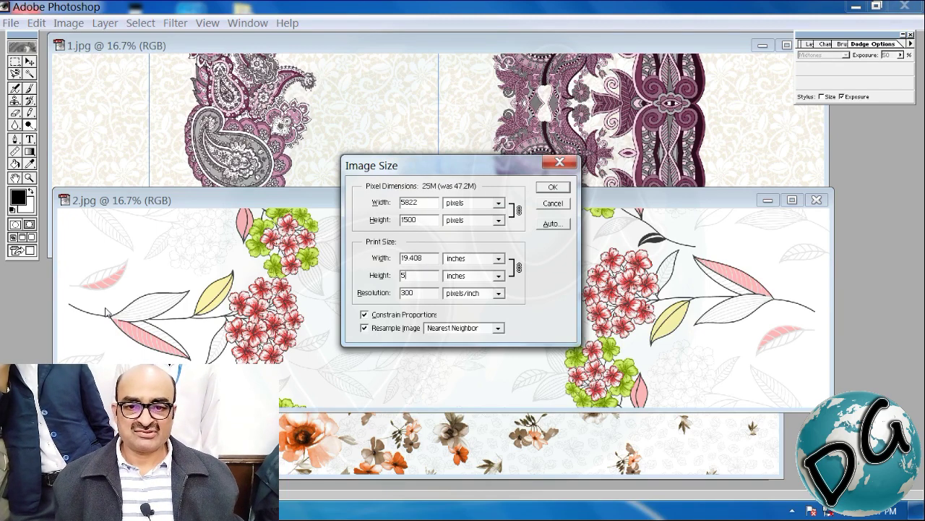
key(Return)
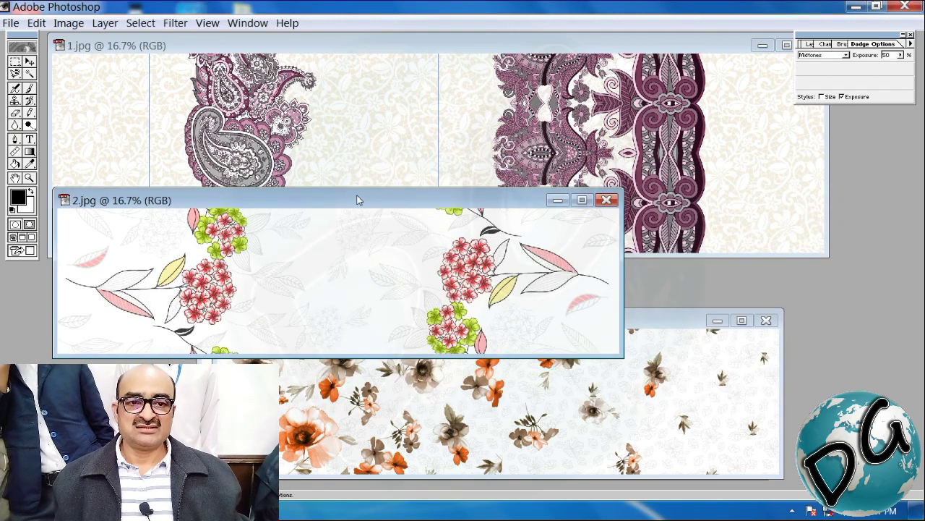
drag(358, 200, 471, 294)
Bring 1.jpg clear of the other windows and resize it to 300 pixels/inch with a print height of 5 inches.
drag(403, 55, 422, 132)
key(ctrl+alt+i)
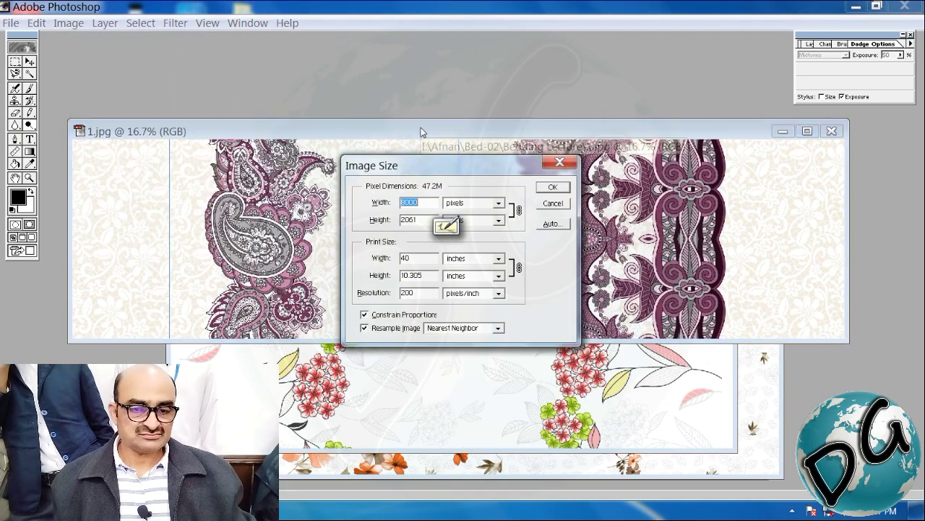
key(Tab)
key(Tab)
key(Tab)
key(Tab)
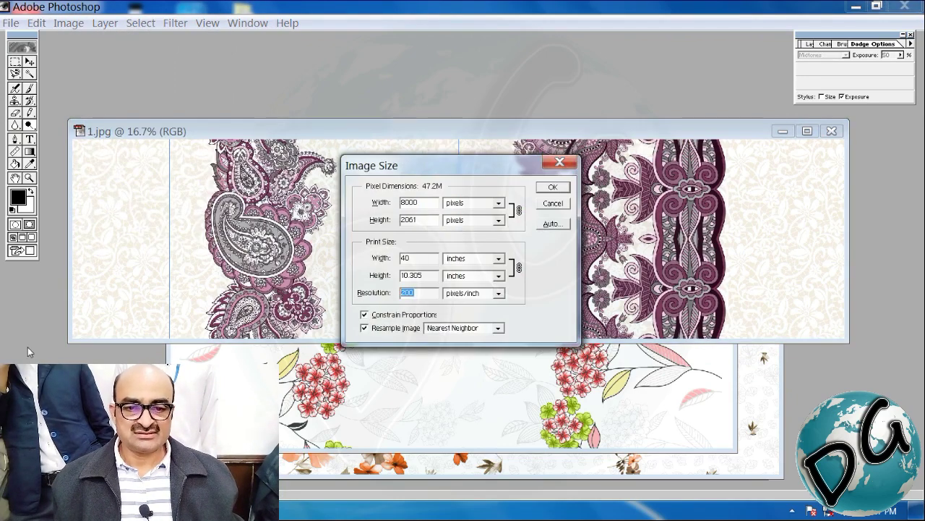
text(300)
key(shift+Tab)
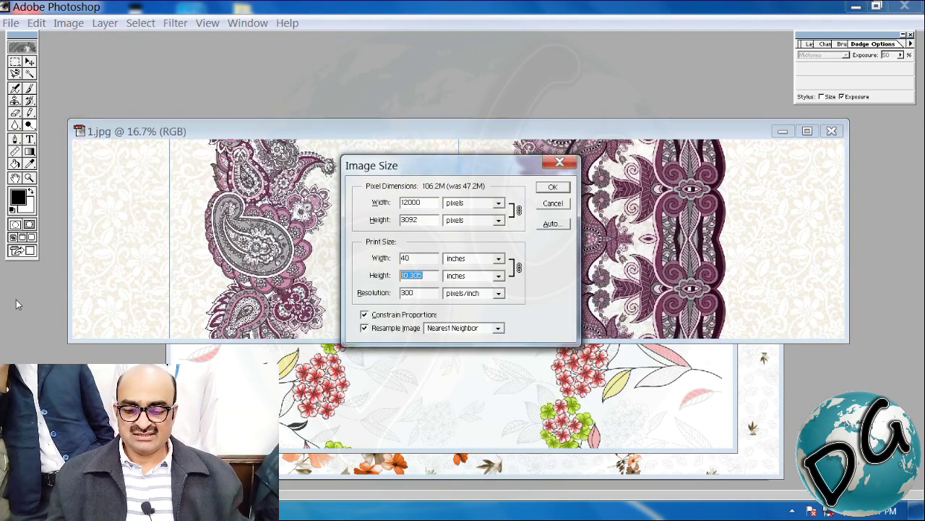
text(7)
key(Return)
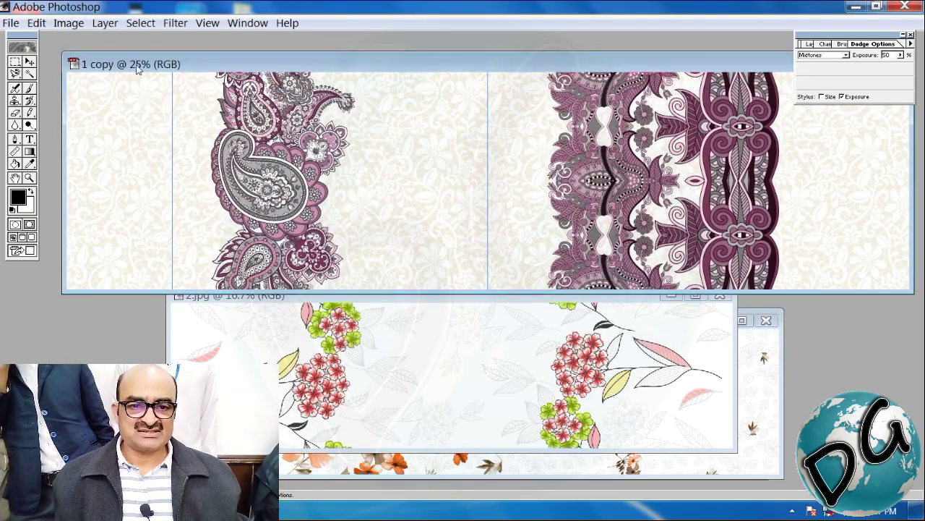
Move the 1 copy duplicate aside and close the original 1.jpg without saving its changes.
drag(136, 68, 738, 158)
click(622, 131)
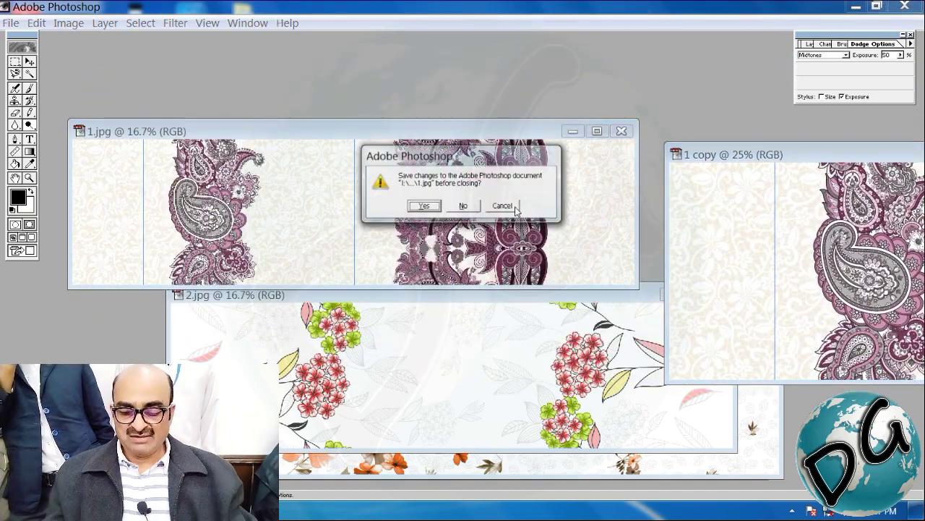
click(466, 205)
Move the 2 copy duplicate aside and close the original 2.jpg without saving its changes.
drag(440, 296, 352, 159)
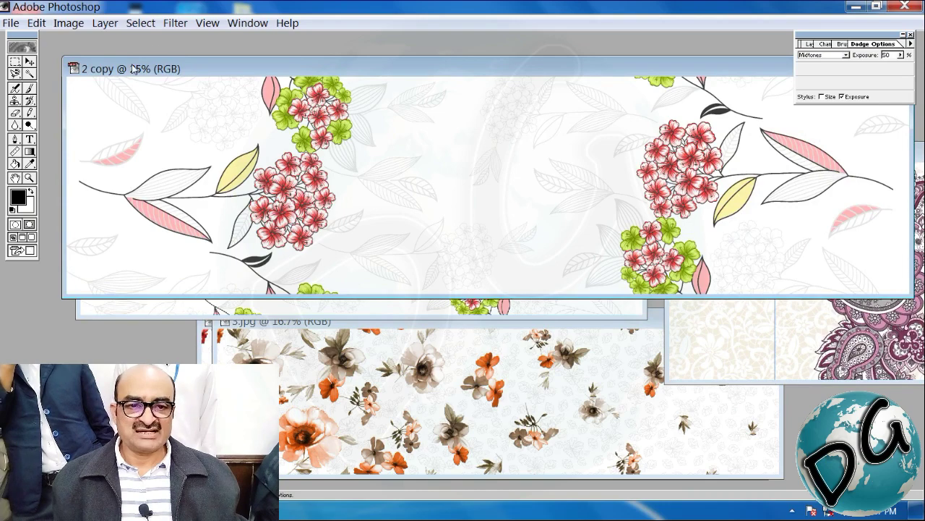
drag(136, 68, 692, 166)
drag(543, 167, 474, 139)
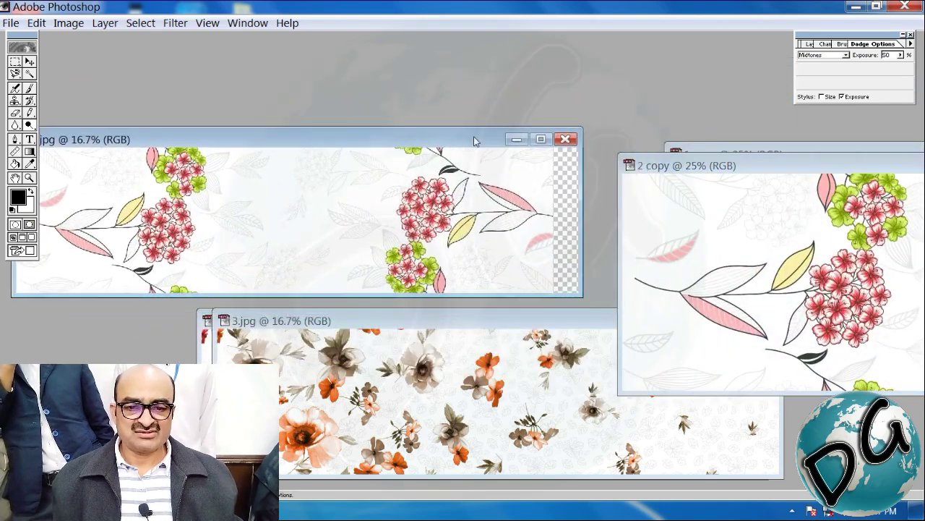
click(565, 138)
click(468, 208)
Move 3.jpg clear of the 3 copy duplicate and close the original without saving its changes.
drag(430, 331, 292, 155)
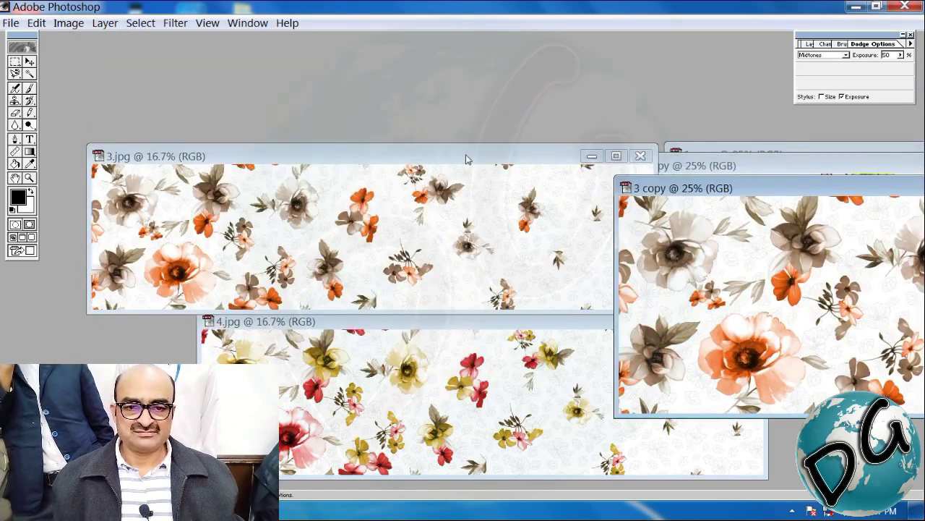
drag(466, 157, 307, 141)
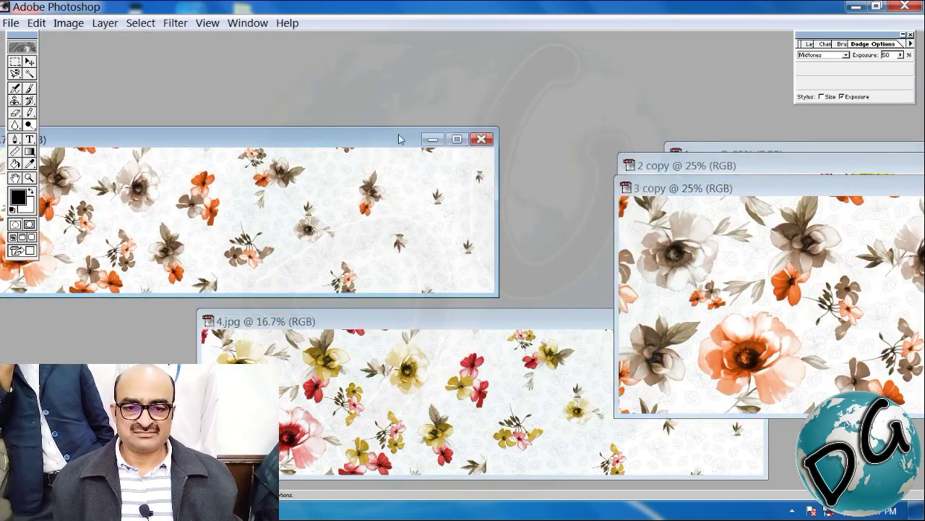
click(482, 138)
click(464, 206)
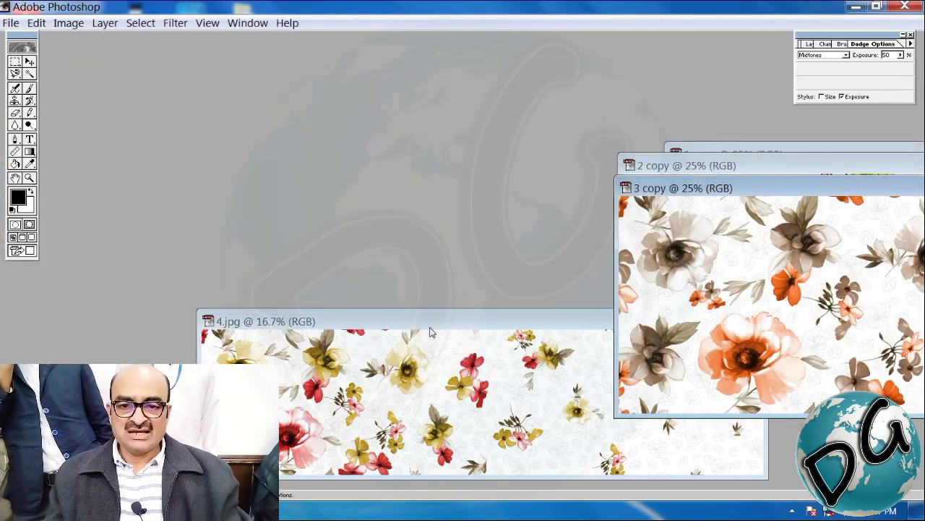
Separate the 4.jpg and 4 copy windows and close the original 4.jpg without saving its changes.
drag(428, 322, 248, 118)
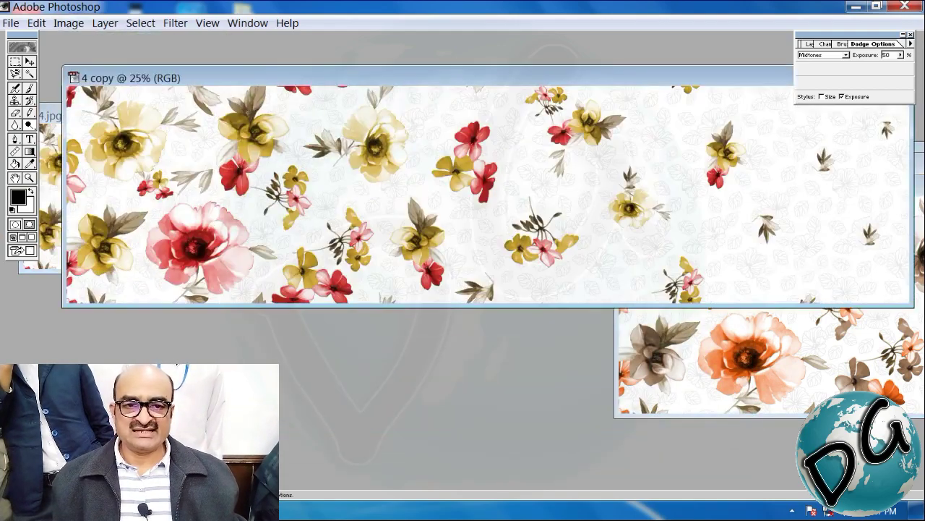
drag(222, 87, 684, 221)
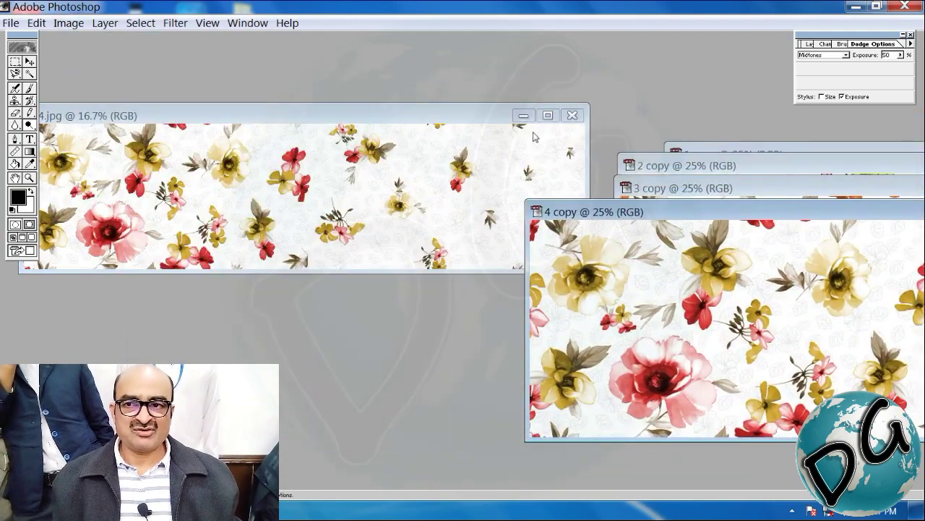
click(572, 115)
click(467, 207)
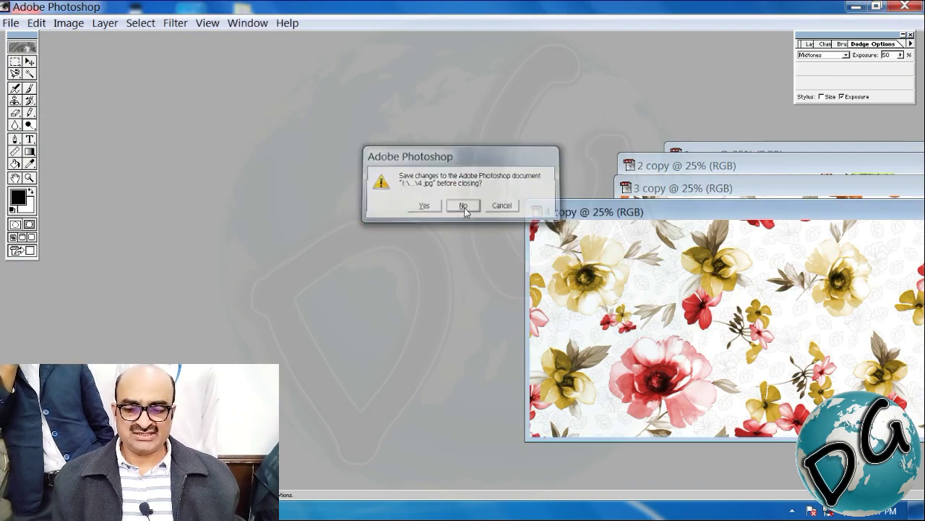
Bring the 4 copy duplicate clear of the other windows and check its image size without changing it.
drag(772, 218, 351, 133)
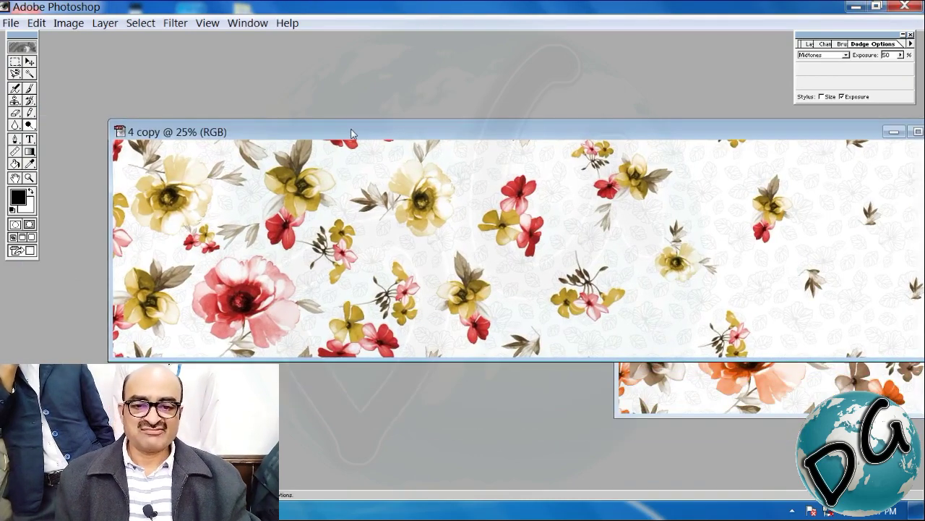
key(ctrl+alt+i)
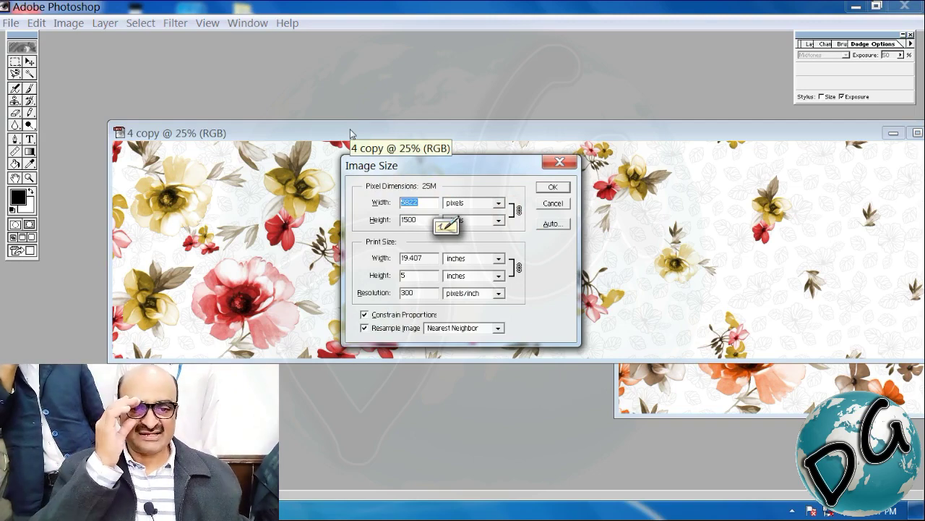
click(559, 205)
Save the 4 copy duplicate in ClicDesign format as 4.cli in the Bedding Lecture folder and close it.
key(ctrl+shift+s)
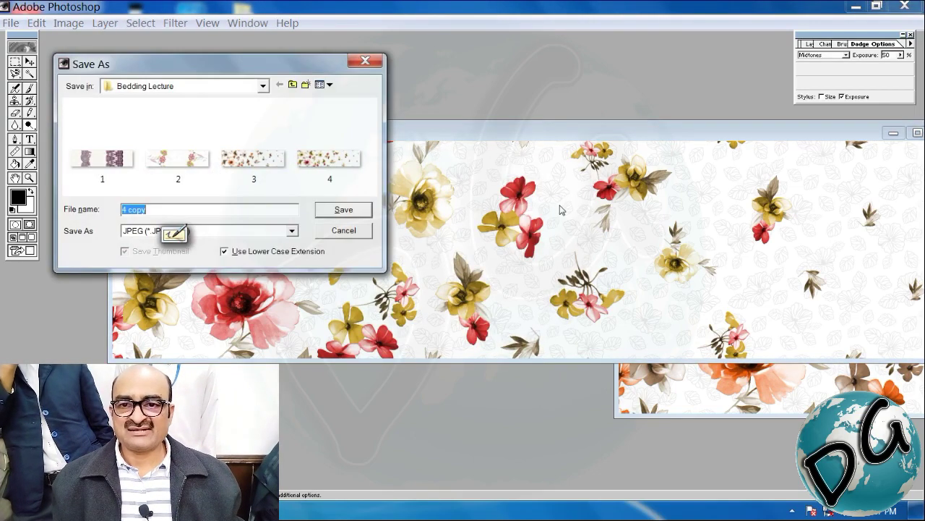
drag(267, 72, 340, 73)
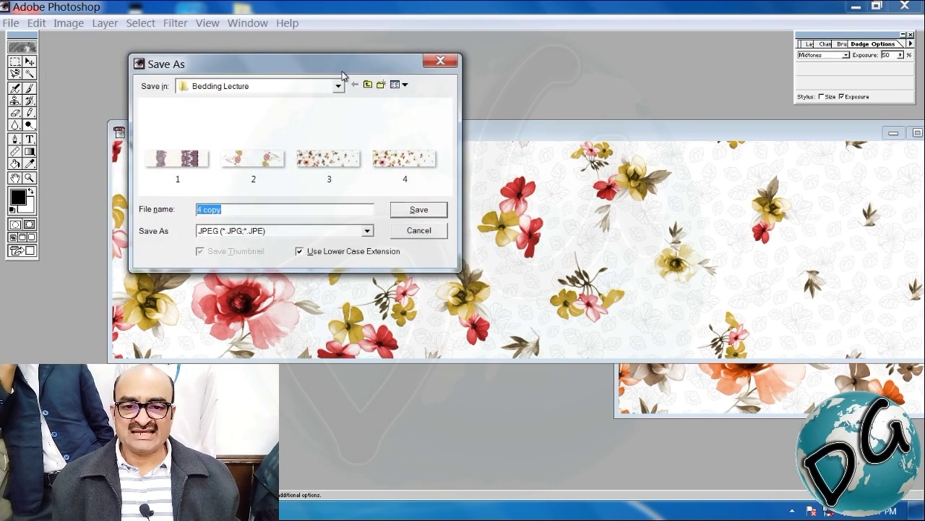
click(366, 232)
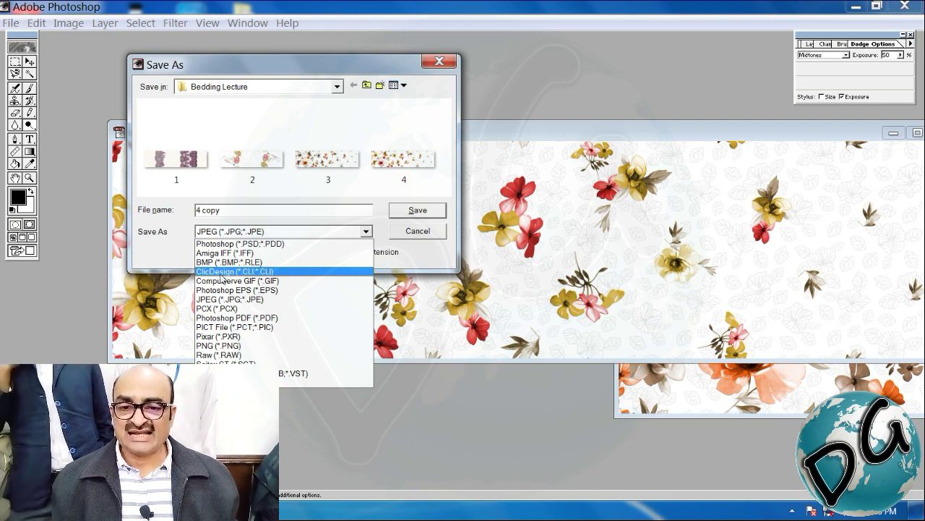
click(273, 273)
drag(255, 214, 125, 226)
text(4)
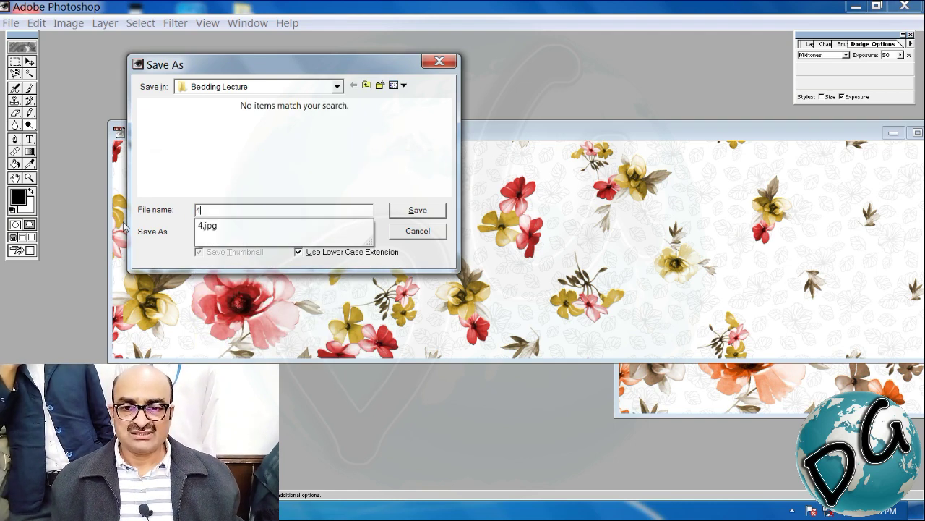
click(418, 210)
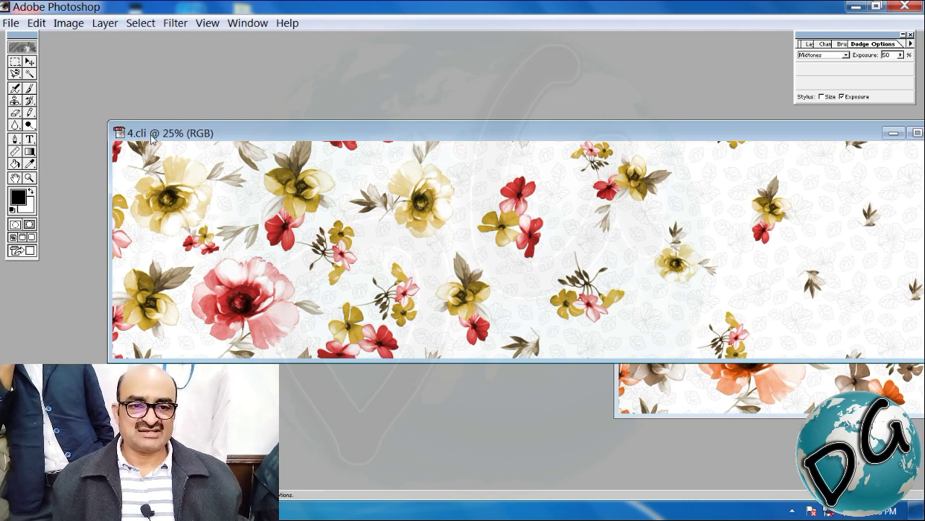
drag(741, 133, 360, 159)
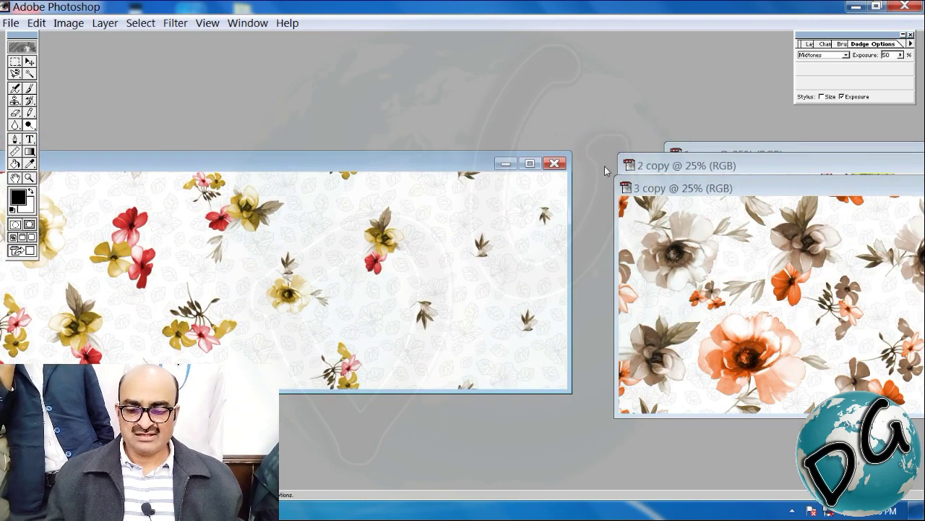
click(553, 164)
Save the 3 copy duplicate in ClicDesign format as 3.cli in the Bedding Lecture folder and close it.
drag(638, 187, 229, 128)
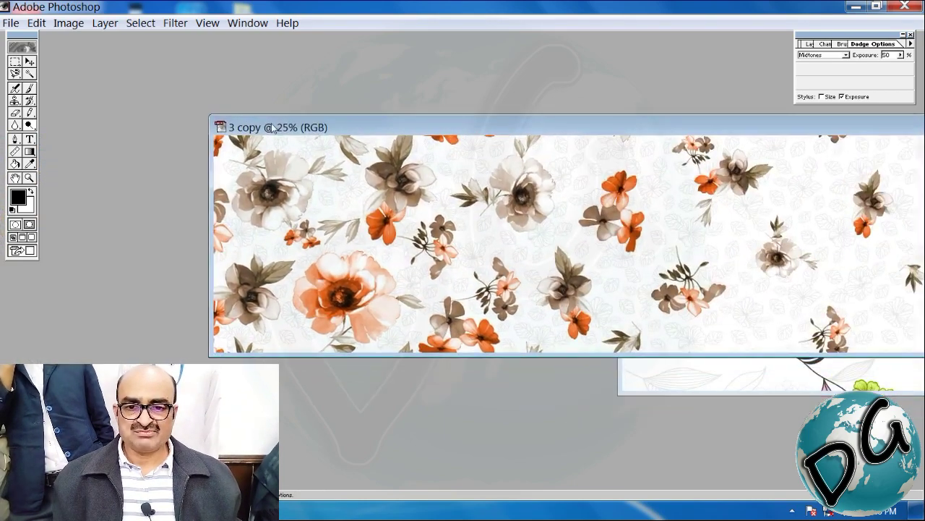
key(ctrl+shift+s)
click(314, 230)
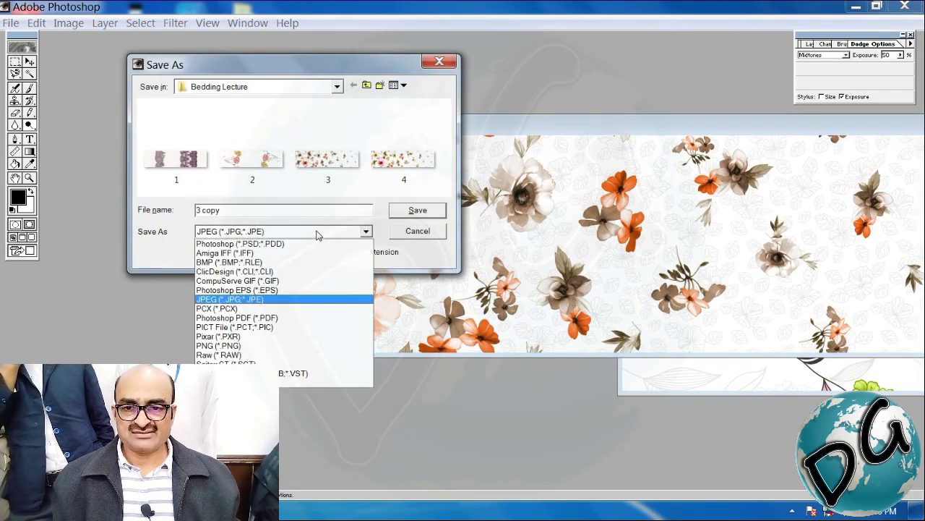
click(283, 269)
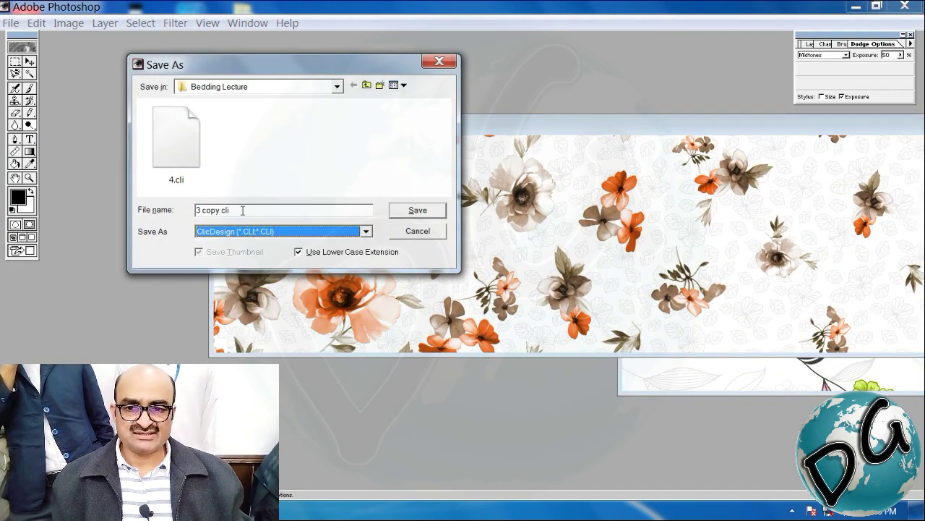
double_click(242, 210)
text(3)
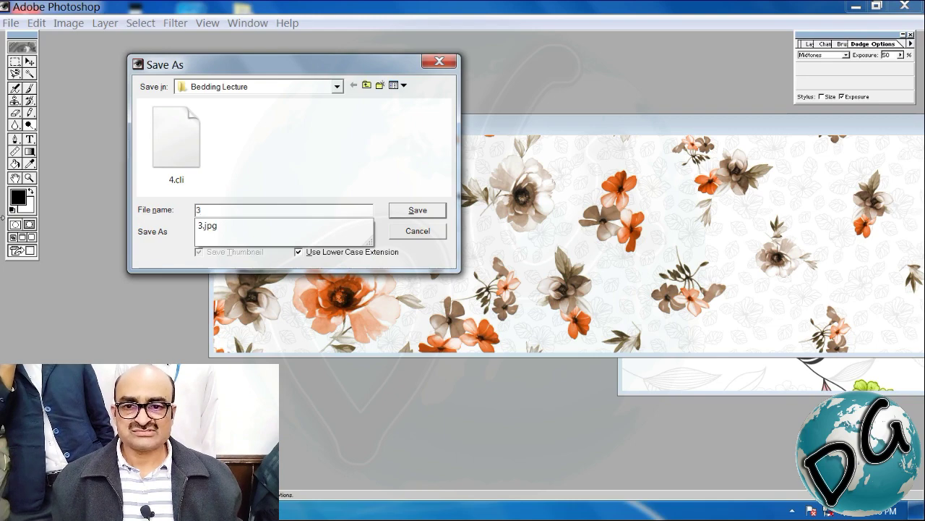
key(Return)
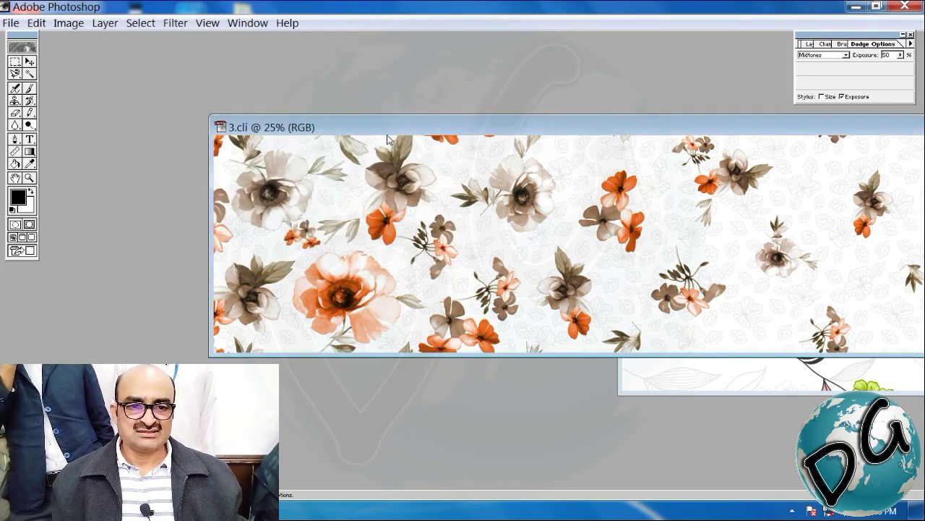
drag(667, 128, 495, 152)
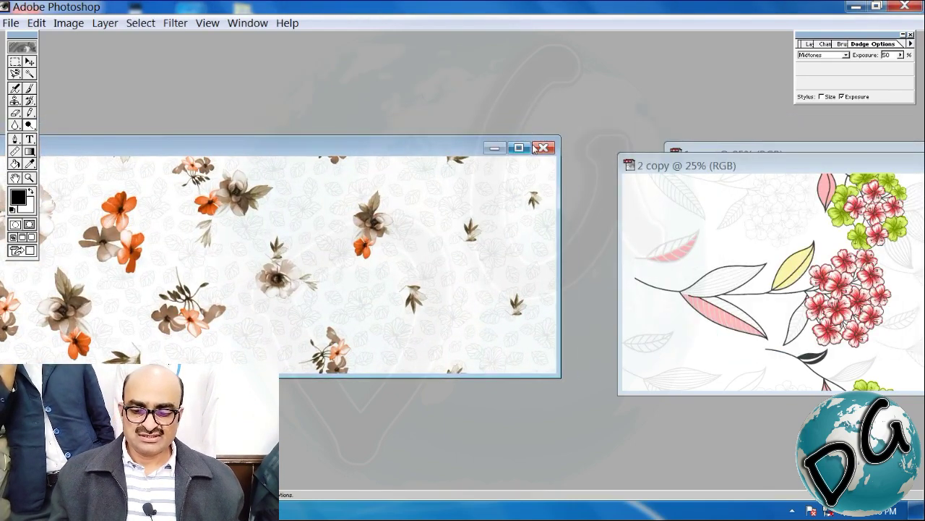
click(542, 144)
Save the 2 copy duplicate in ClicDesign format as 2.cli in the Bedding Lecture folder and close it.
drag(709, 165, 261, 105)
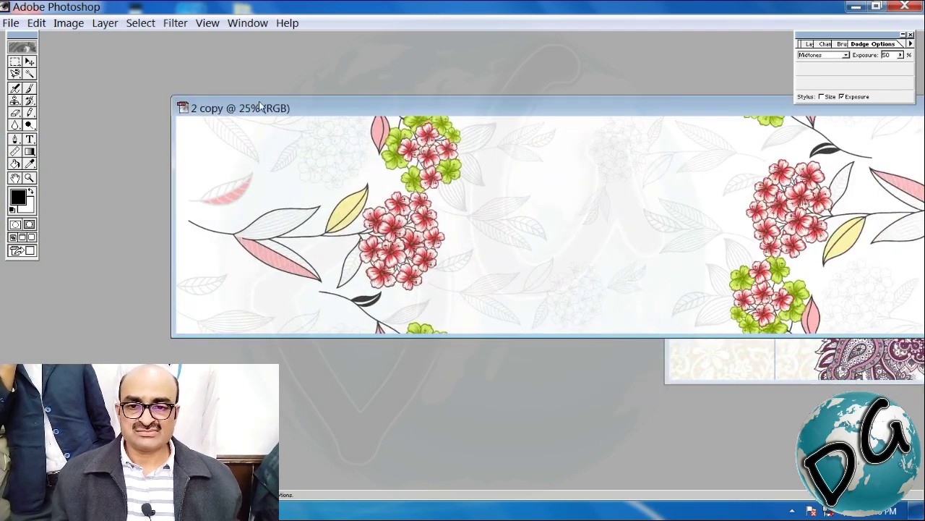
key(s)
key(ctrl+shift+s)
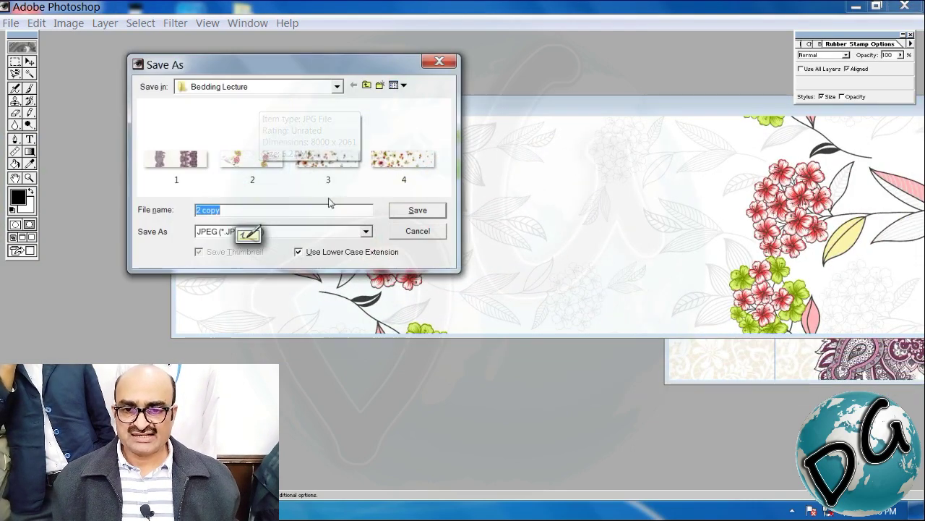
click(315, 232)
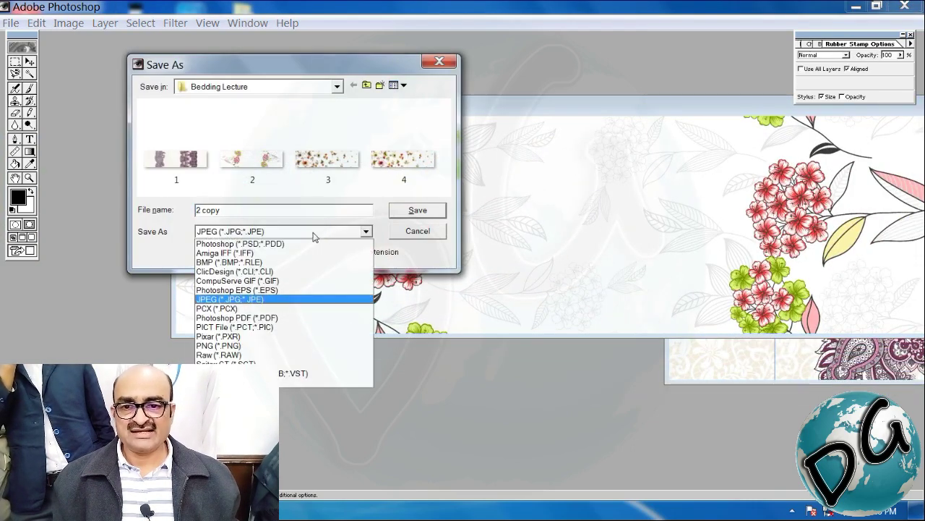
click(279, 272)
drag(244, 211, 195, 210)
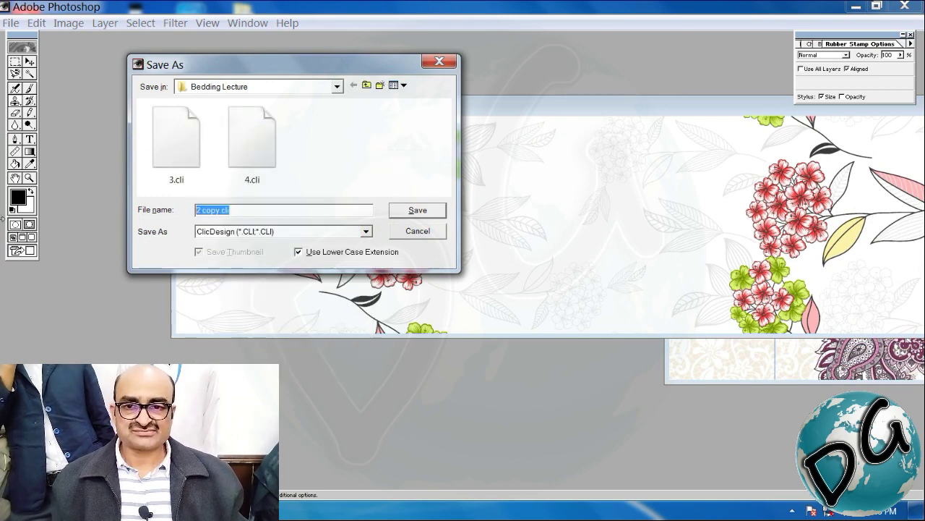
text(2)
key(Return)
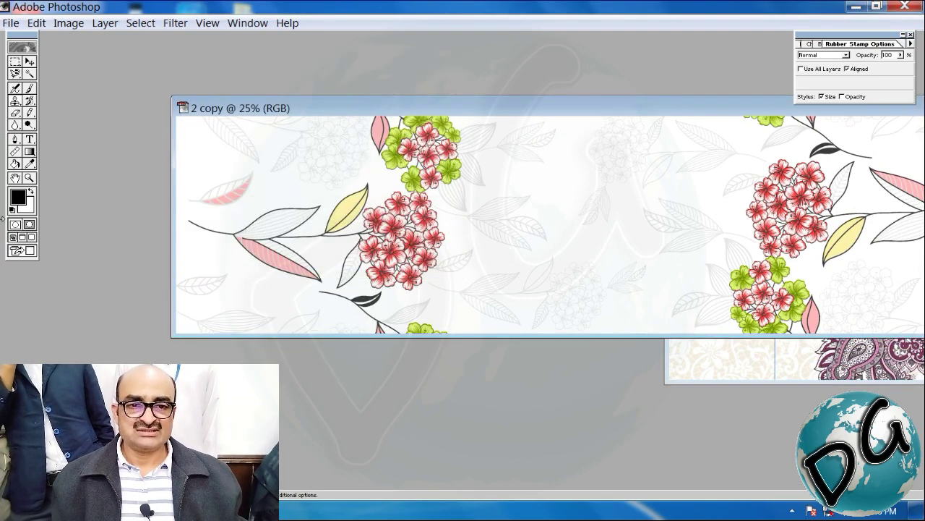
drag(628, 113, 151, 155)
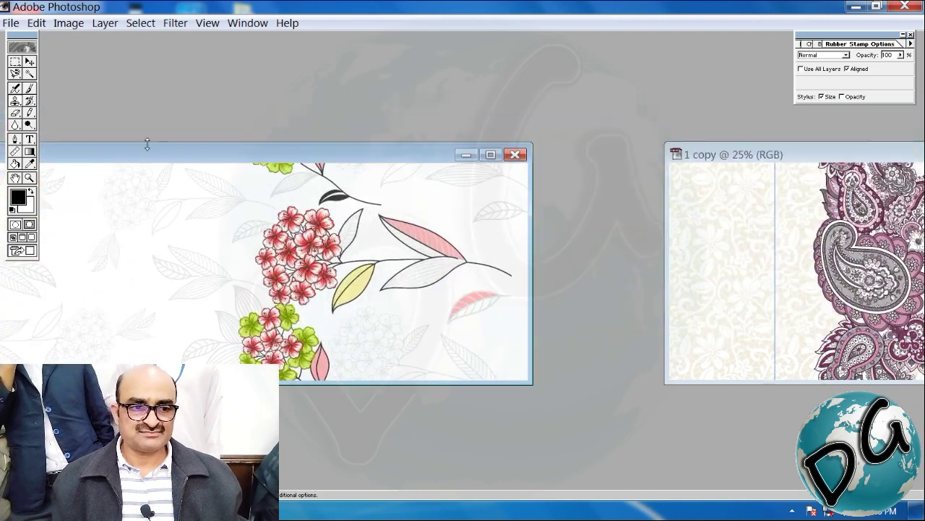
click(514, 155)
Save the 1 copy duplicate in ClicDesign format as 1.cli in the Bedding Lecture folder and close it.
drag(757, 154, 183, 116)
key(ctrl+shift+s)
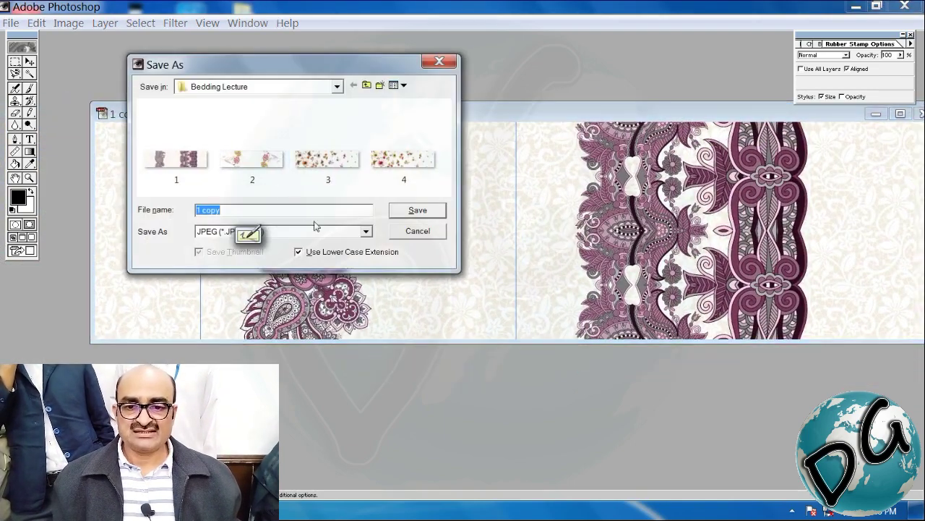
click(322, 233)
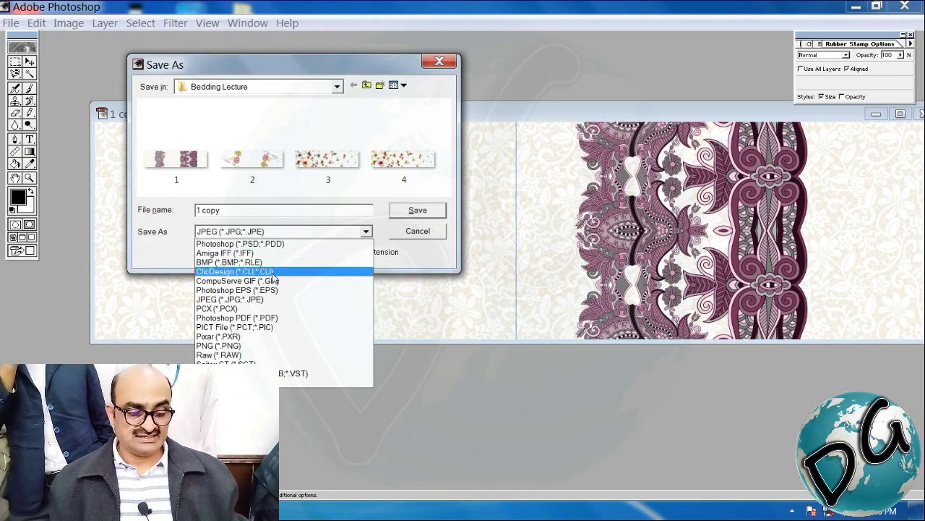
click(274, 272)
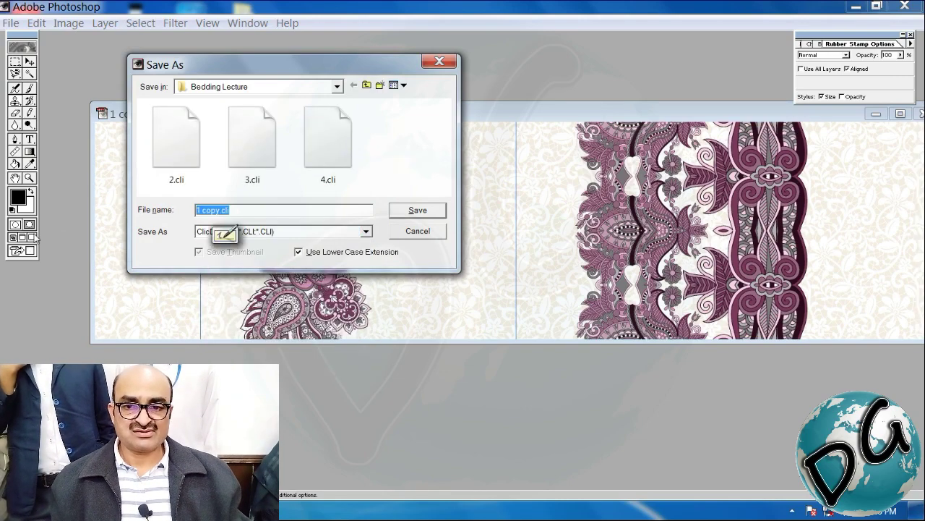
text(1)
key(Return)
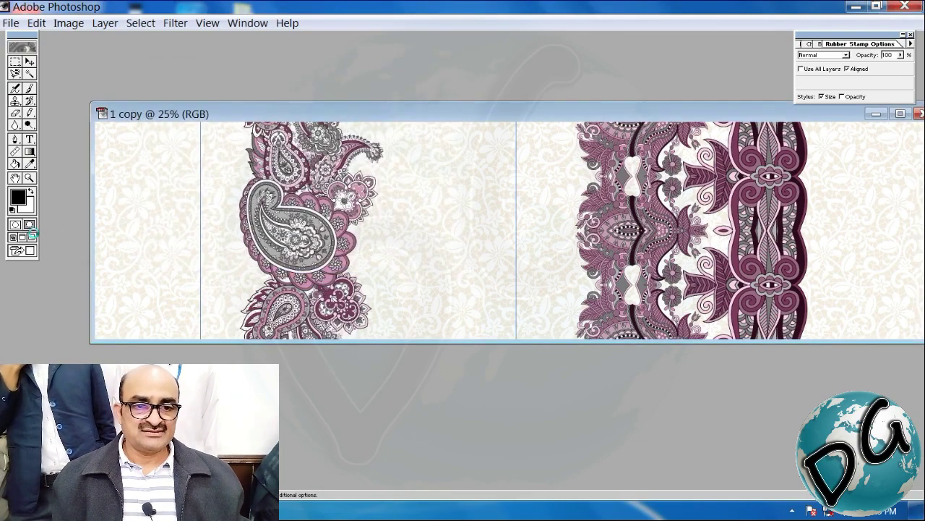
drag(672, 119, 332, 125)
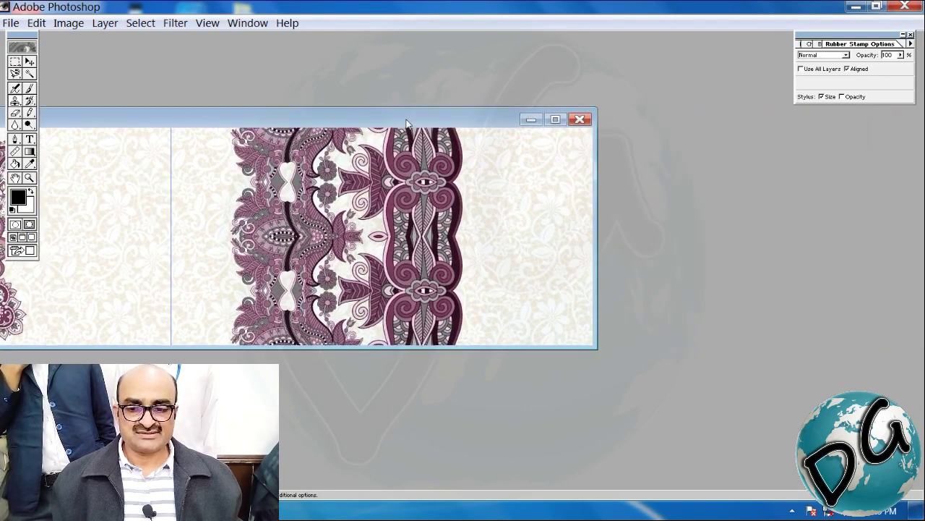
click(580, 120)
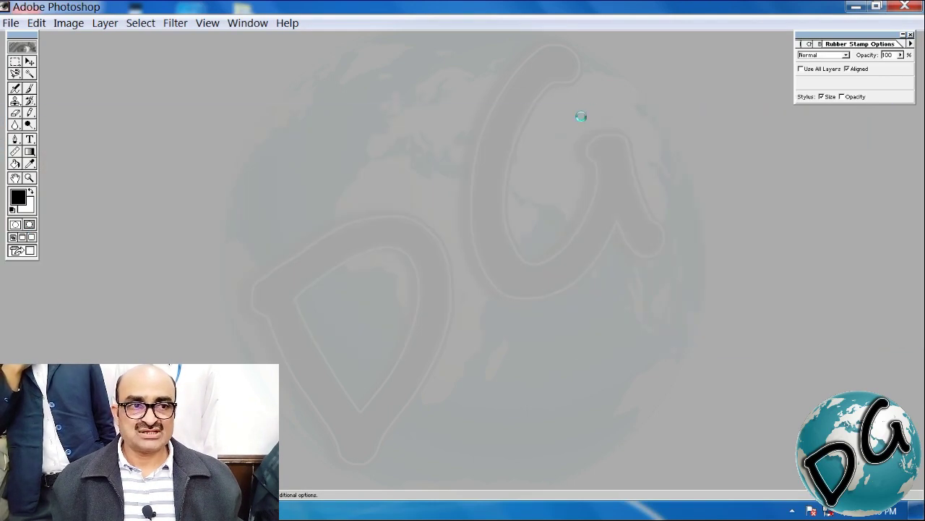
Open the bed Photoshop file from the Bedding Lecture folder.
double_click(458, 273)
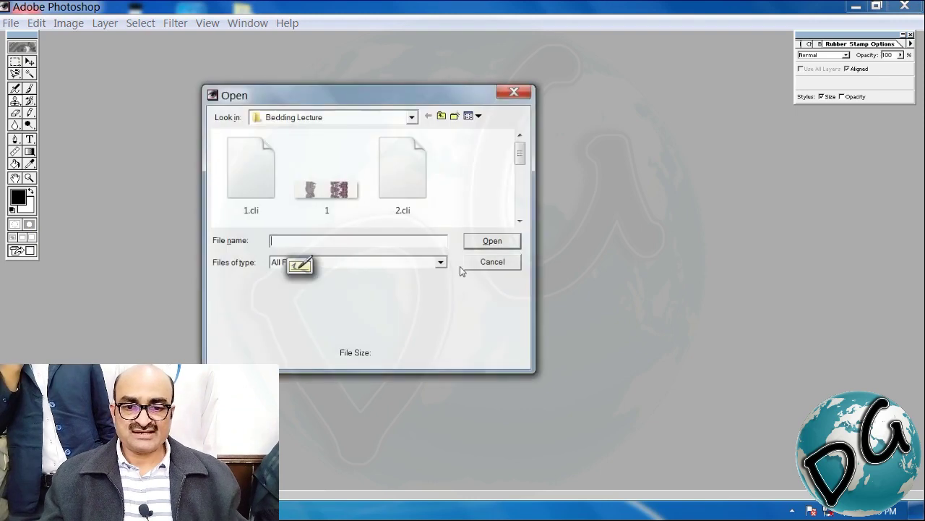
text(bed)
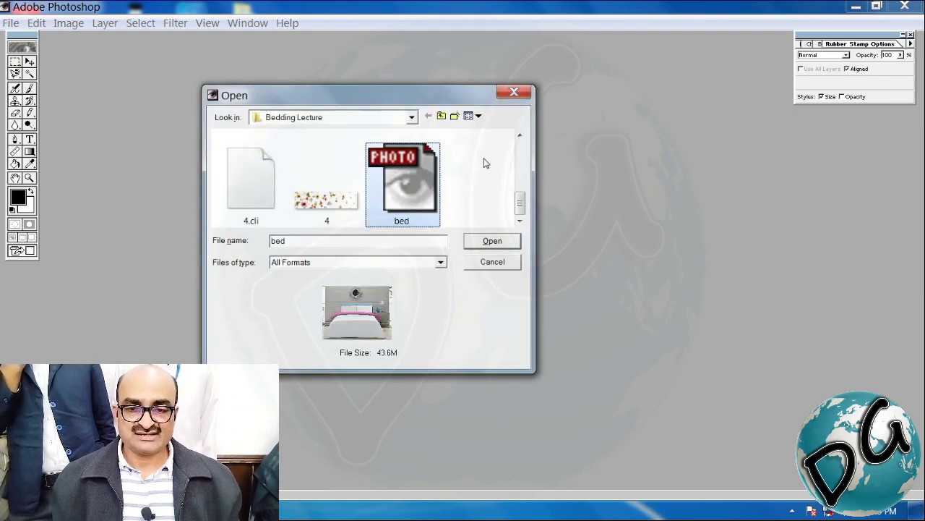
key(Return)
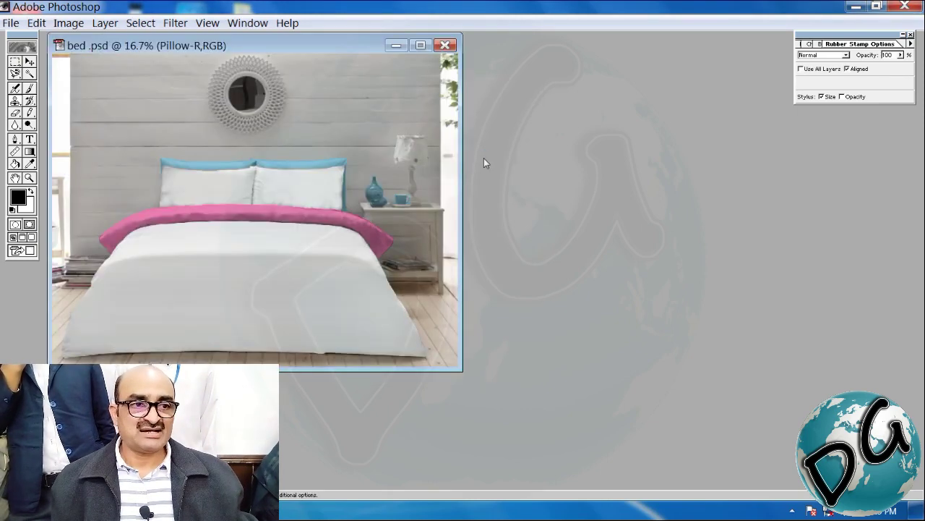
Maximize the bed document and make the Duvet layer active.
click(420, 46)
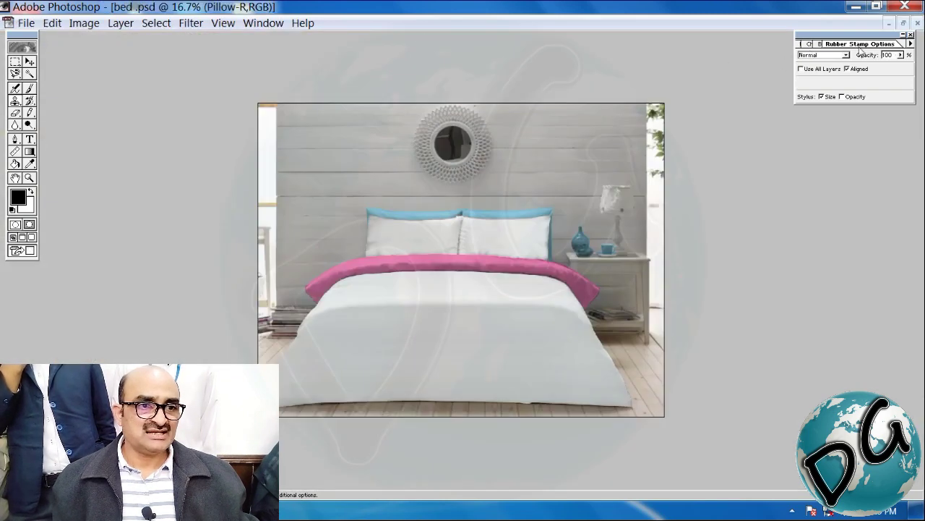
click(820, 45)
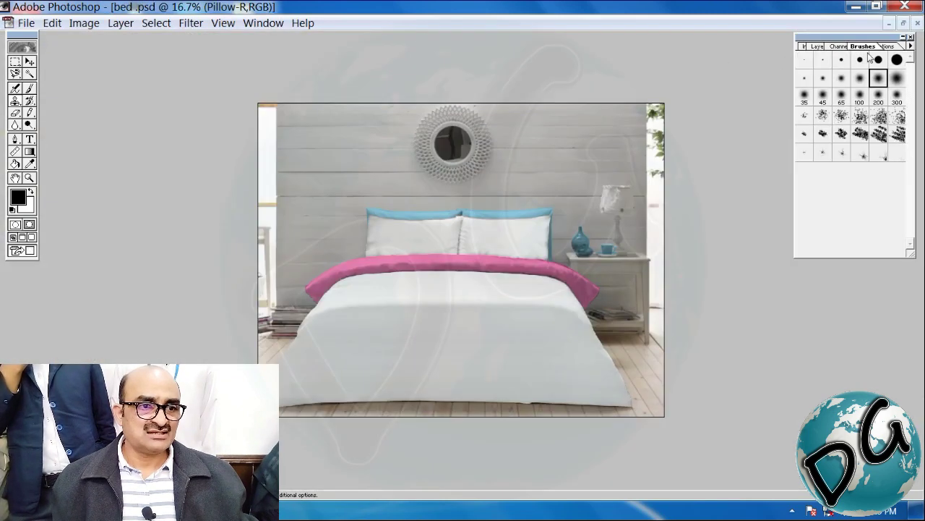
click(820, 46)
click(860, 84)
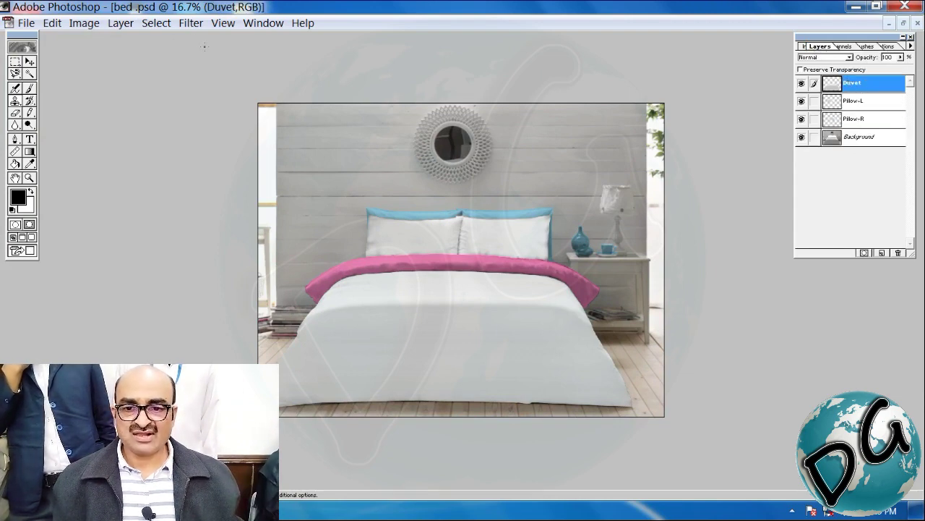
Start the Clicdesign StyleDraper filter on the Duvet layer and maximize its window.
click(183, 28)
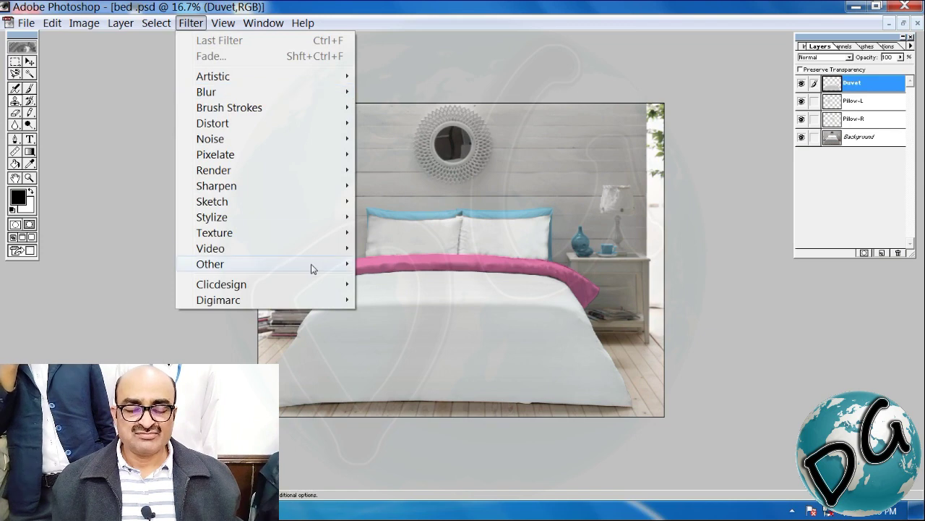
mouse_move(304, 289)
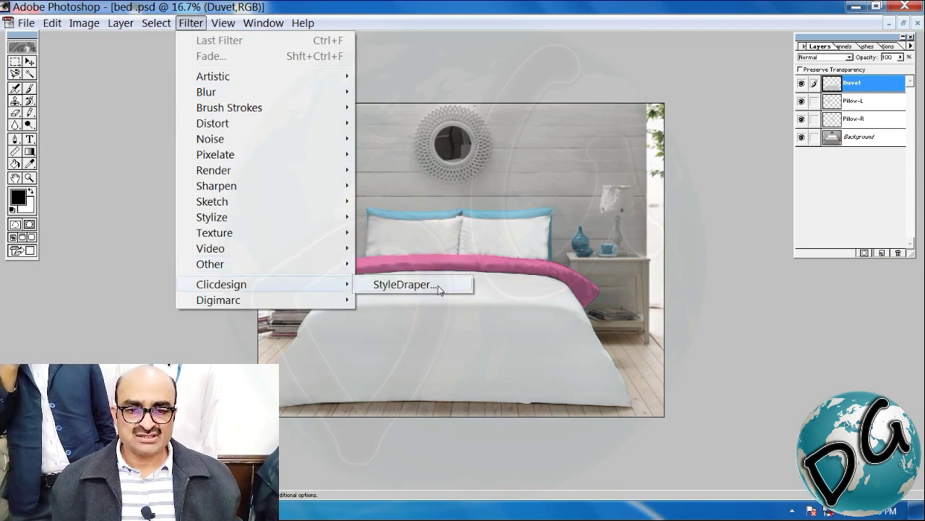
click(437, 287)
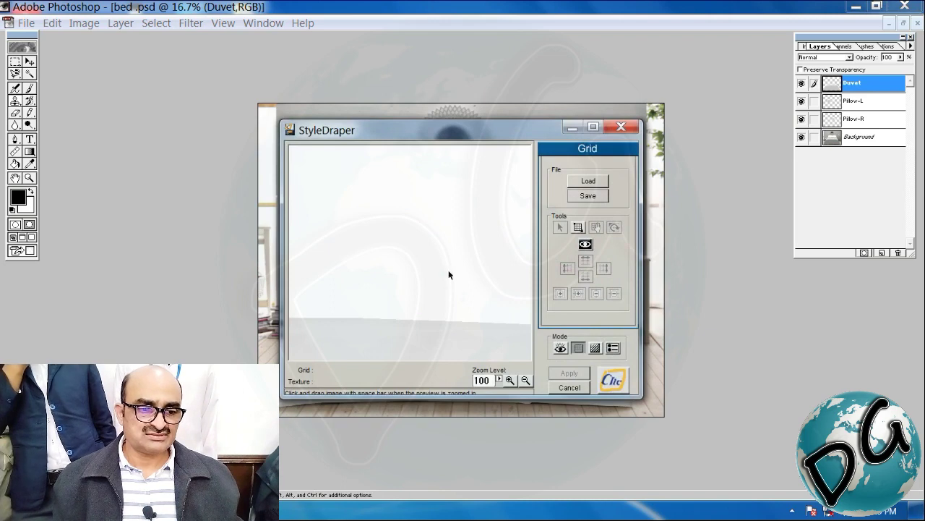
click(592, 127)
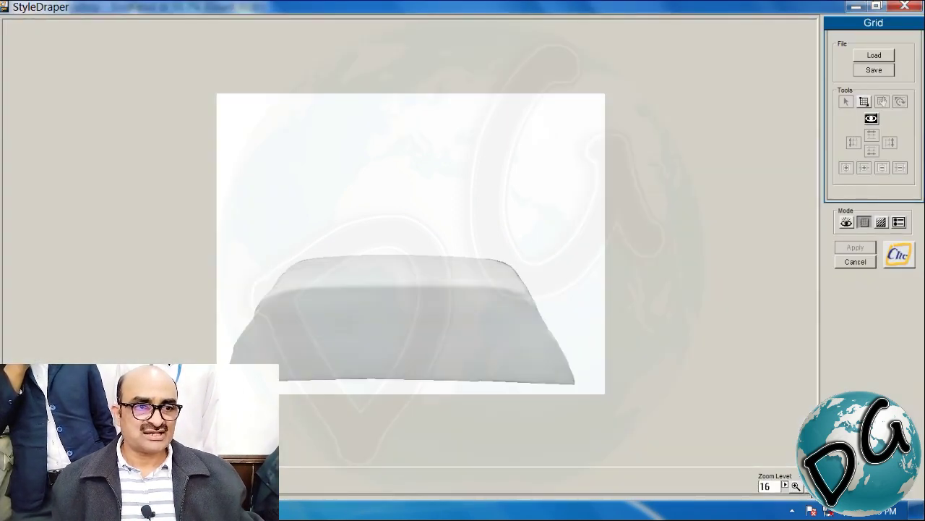
Load the Duvet grid file from the Bedding Lecture folder and examine how its mesh follows the duvet's shape.
click(877, 56)
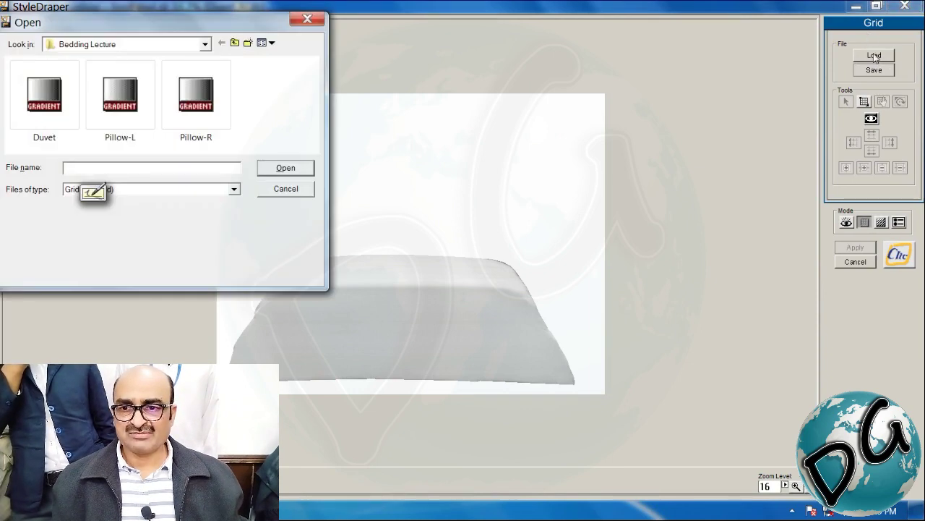
click(51, 109)
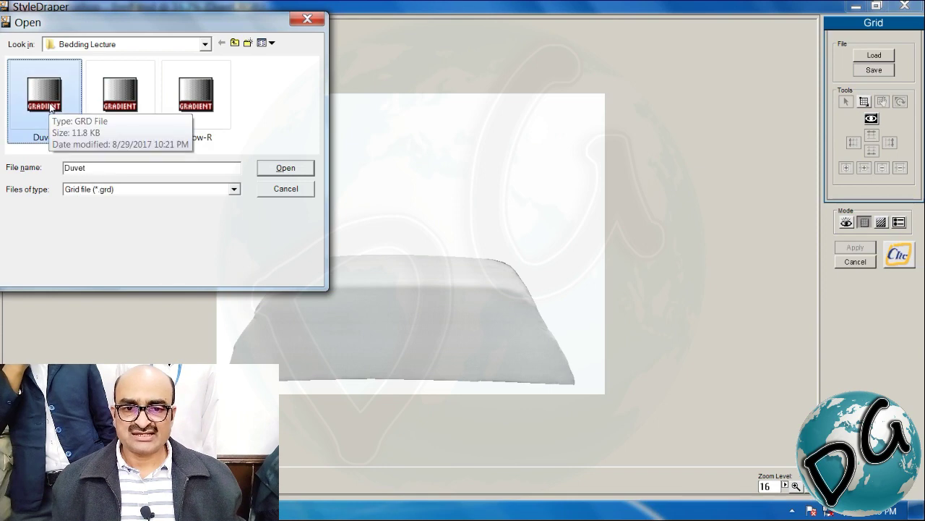
click(292, 171)
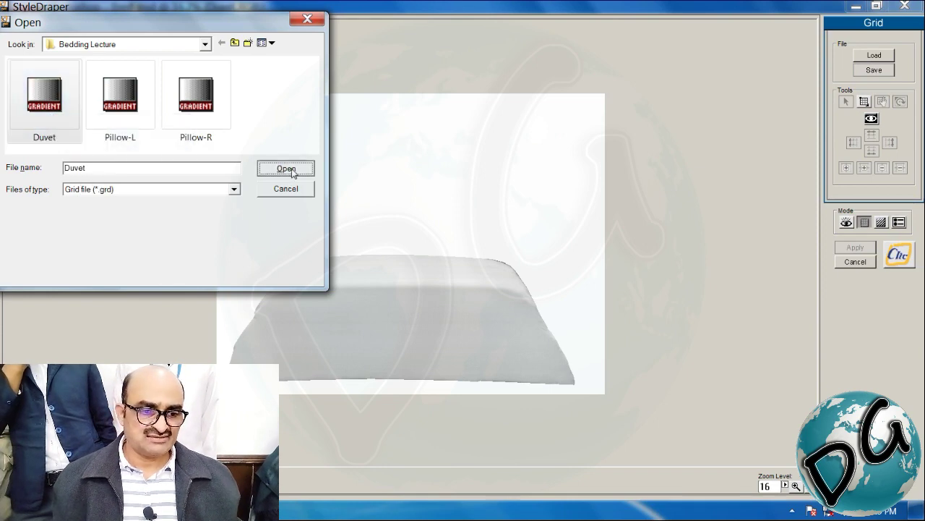
click(796, 486)
click(796, 486)
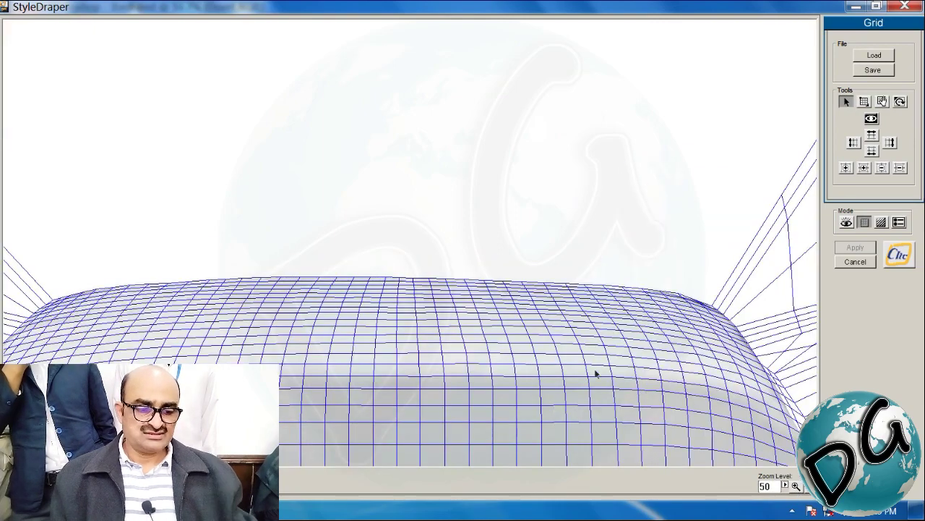
drag(514, 381, 534, 143)
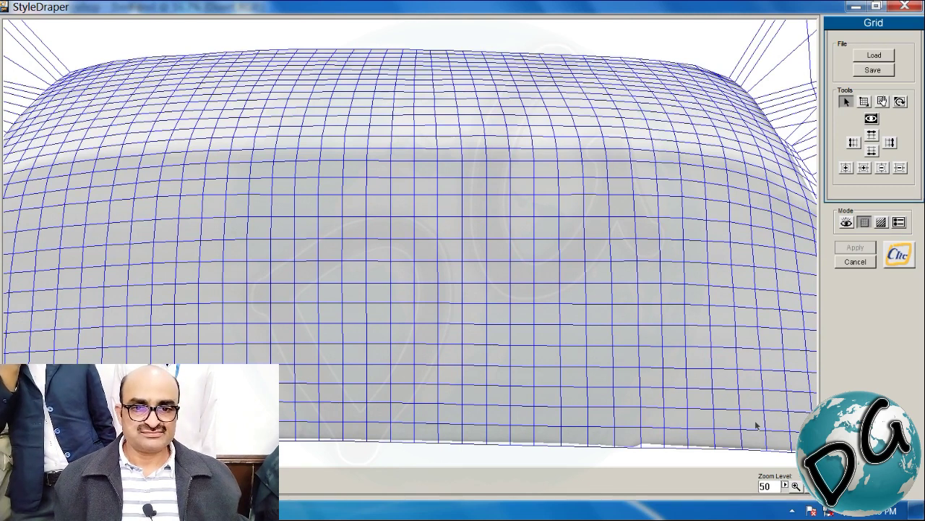
key(minus)
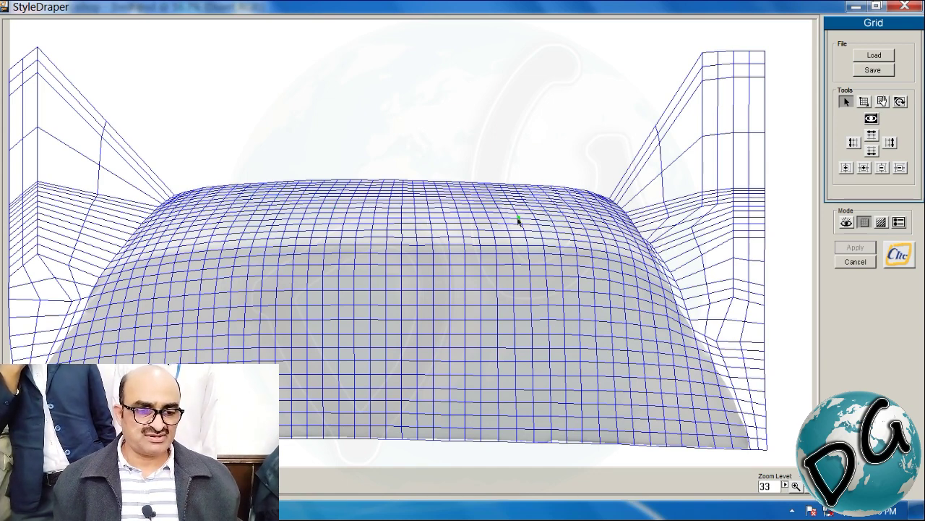
click(796, 486)
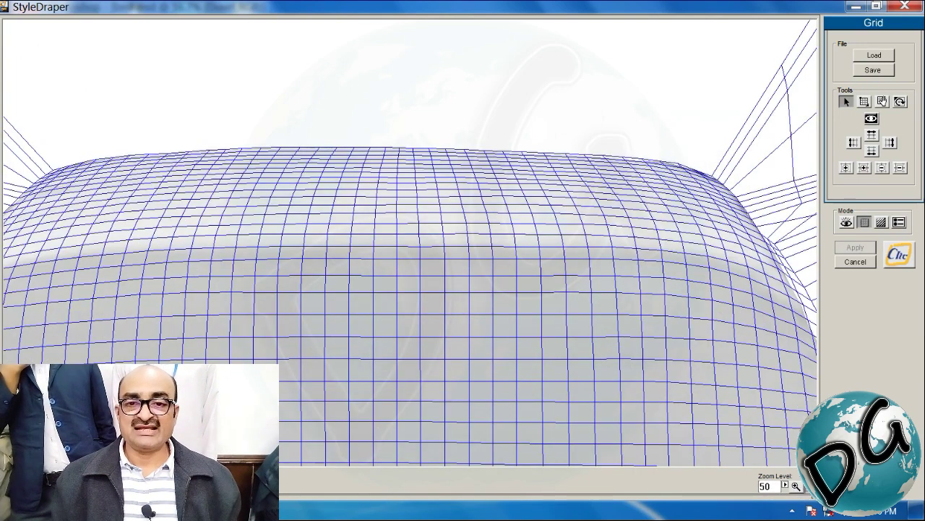
click(796, 486)
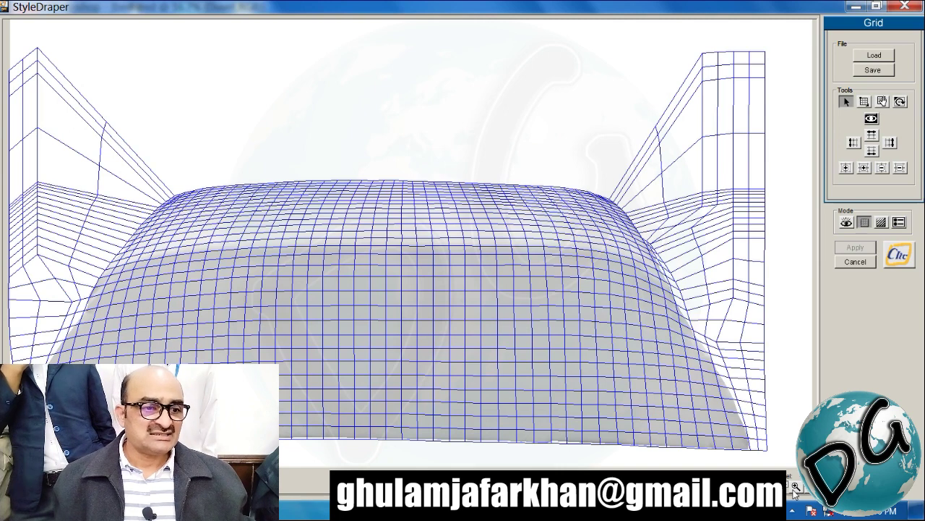
Load 1.cli from the Bedding Lecture folder as the duvet texture.
click(881, 223)
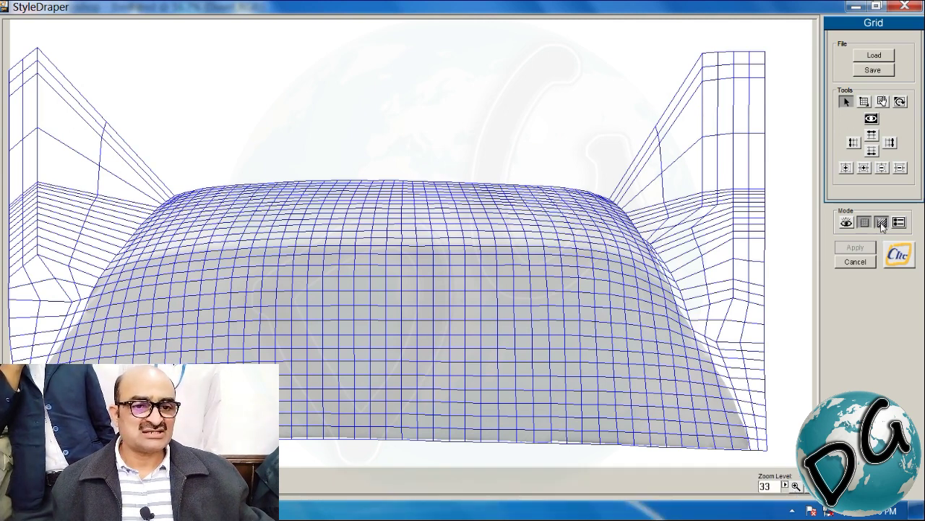
click(873, 61)
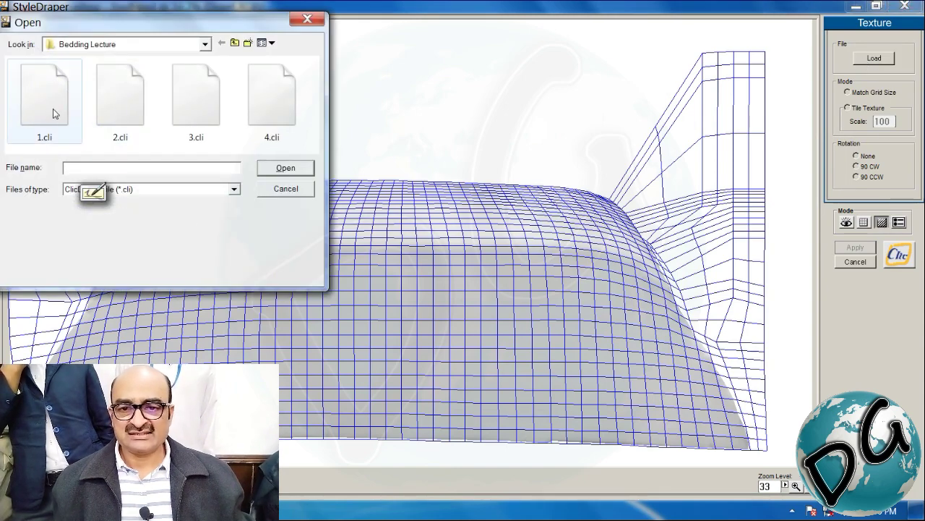
click(53, 110)
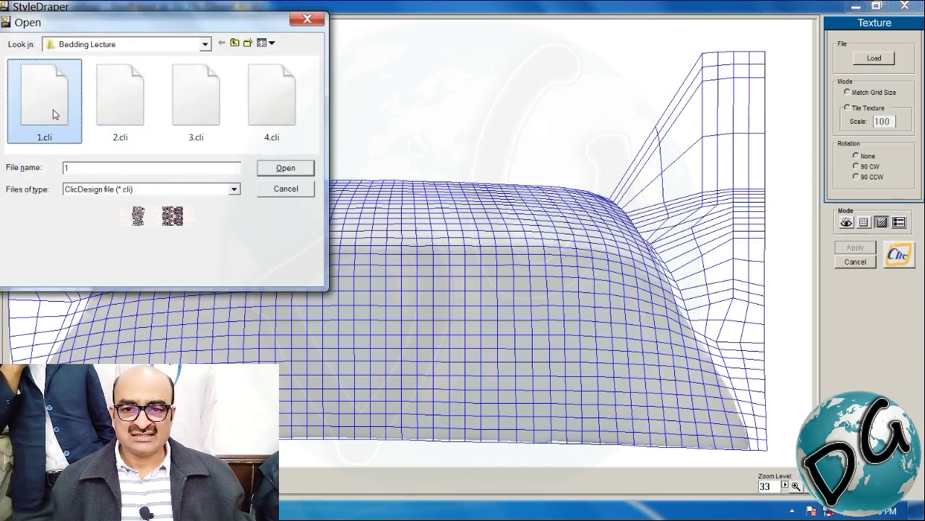
click(304, 168)
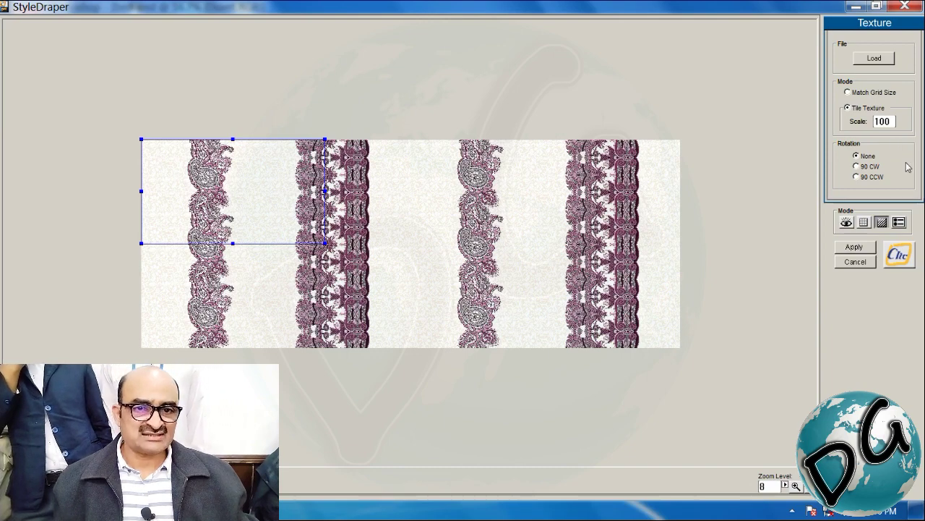
Rotate the texture 90 CW and place its frame over the lower ornamental border, enlarged to the full design width.
click(857, 166)
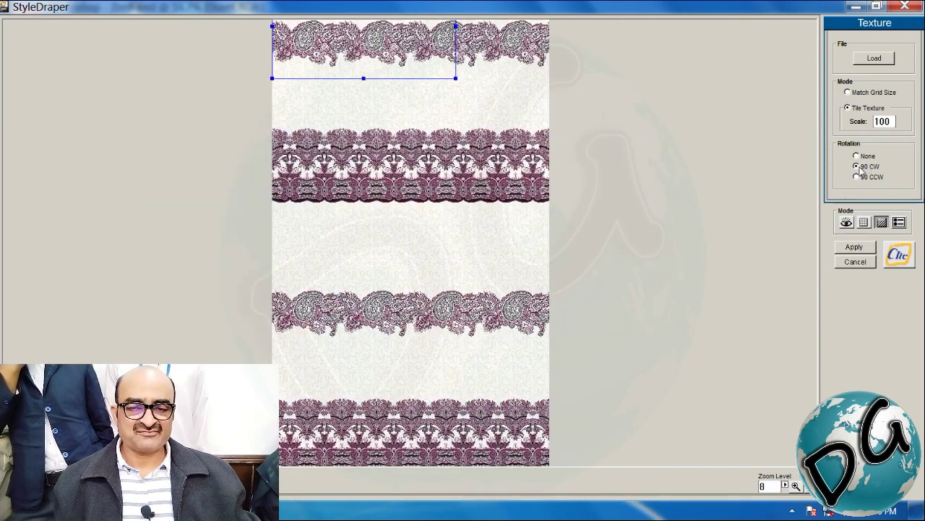
drag(424, 72, 264, 448)
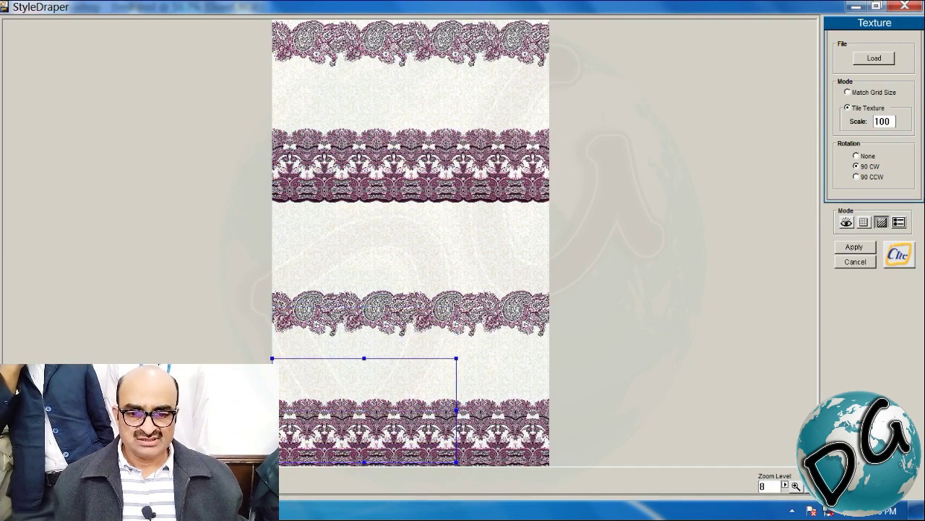
scroll(524, 296, down, 2)
drag(418, 373, 418, 385)
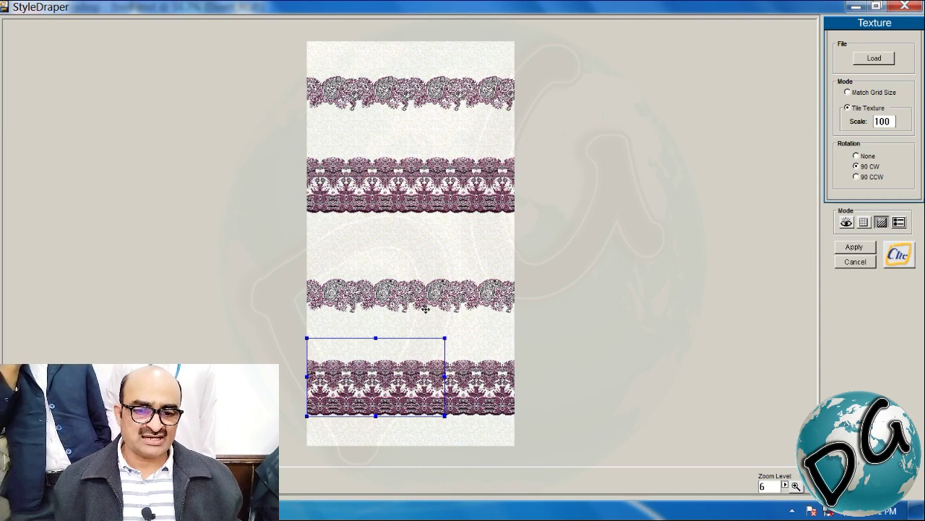
mouse_move(410, 359)
mouse_down()
mouse_move(402, 316)
mouse_move(394, 359)
mouse_up()
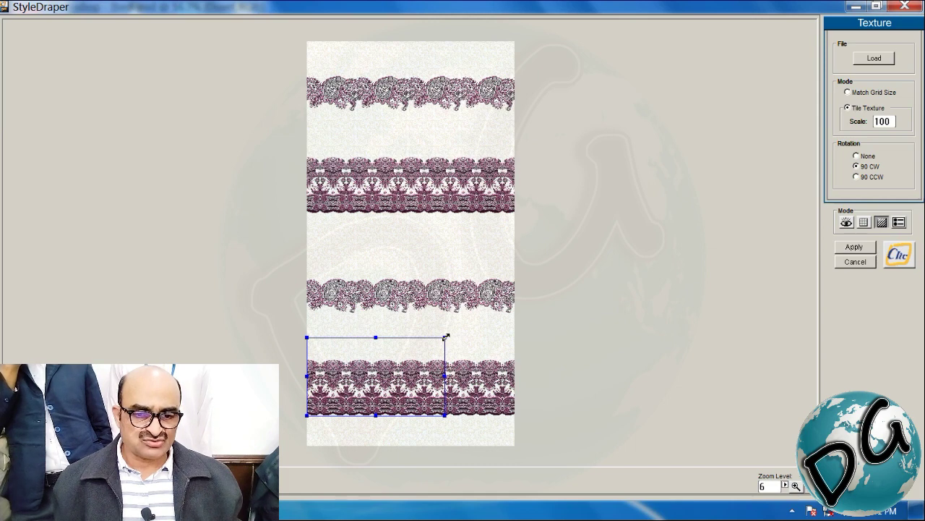
drag(446, 336, 516, 300)
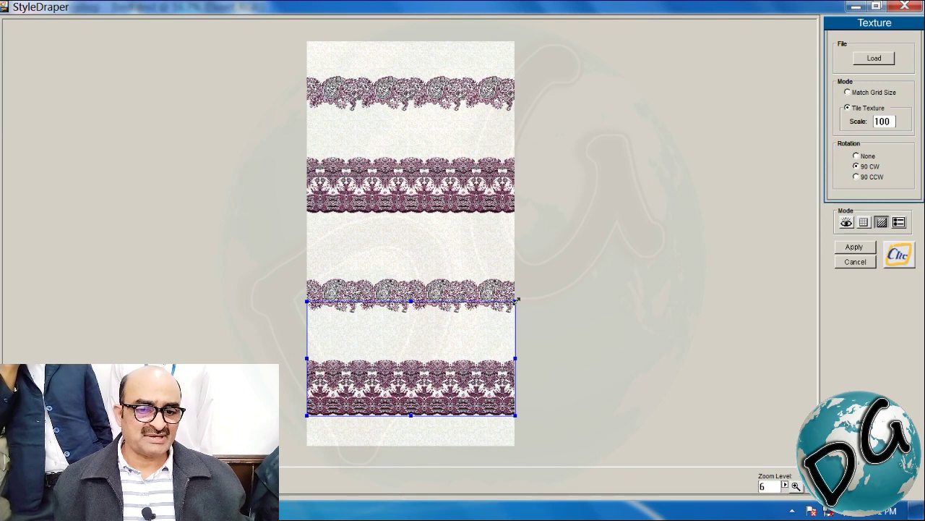
Preview the rendered drape on the whole duvet and leave StyleDraper without applying it.
click(847, 222)
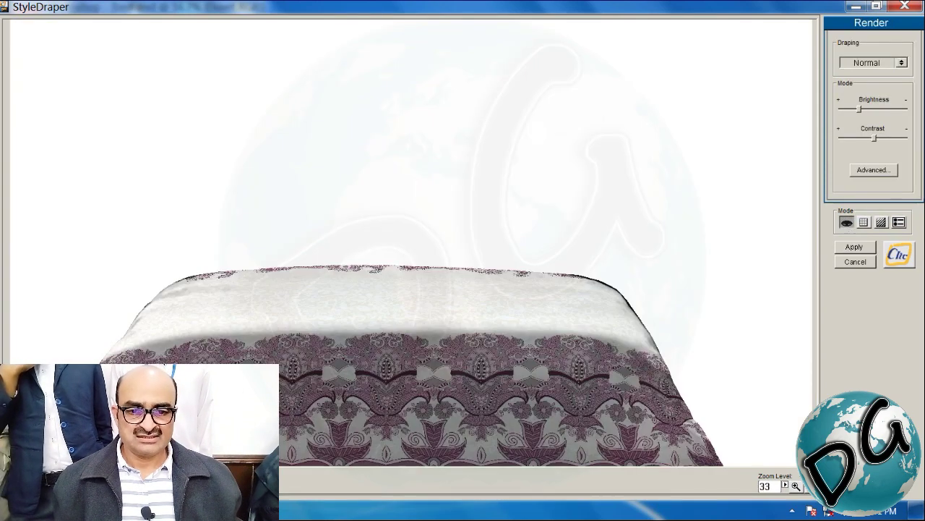
click(807, 488)
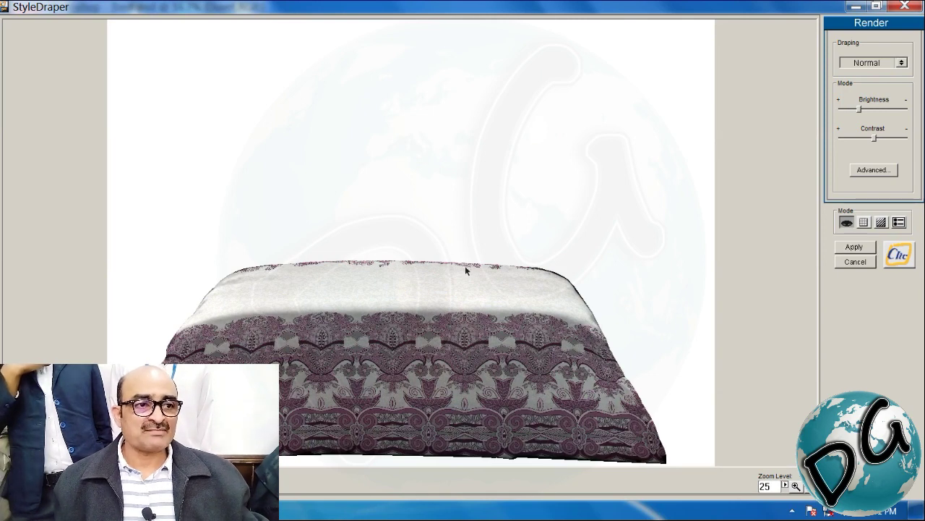
click(901, 7)
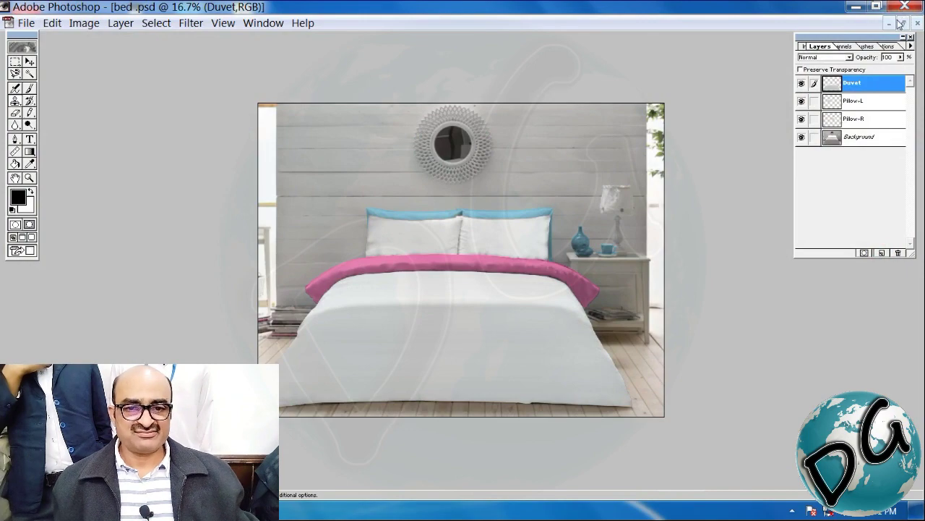
Restore the bed document to a smaller window and open 1.cli from the Bedding Lecture folder.
click(903, 23)
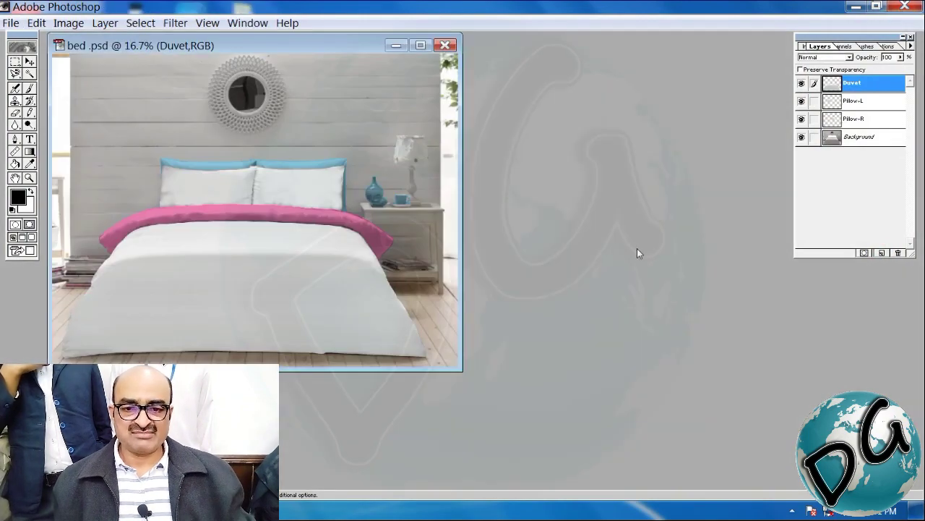
key(ctrl+o)
double_click(250, 187)
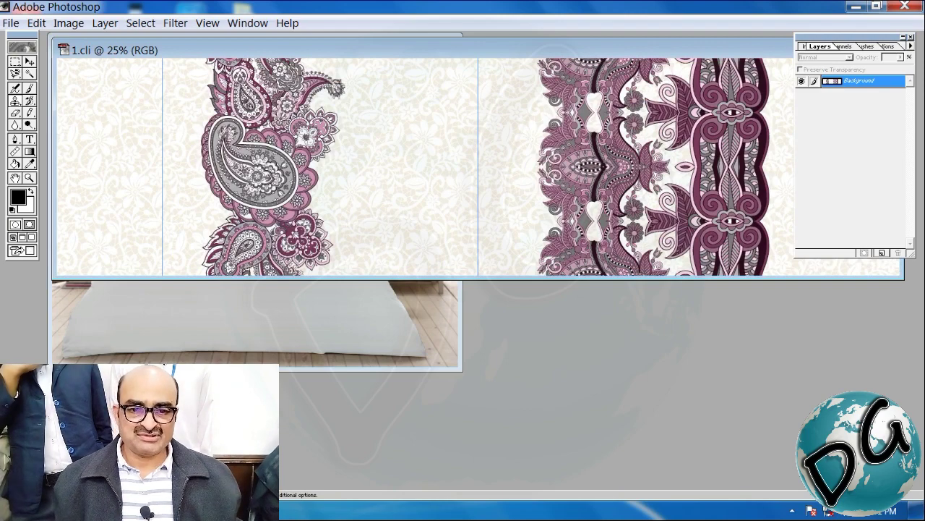
Resize the 1.cli design to a print height of 4 inches and close the file.
key(ctrl+alt+i)
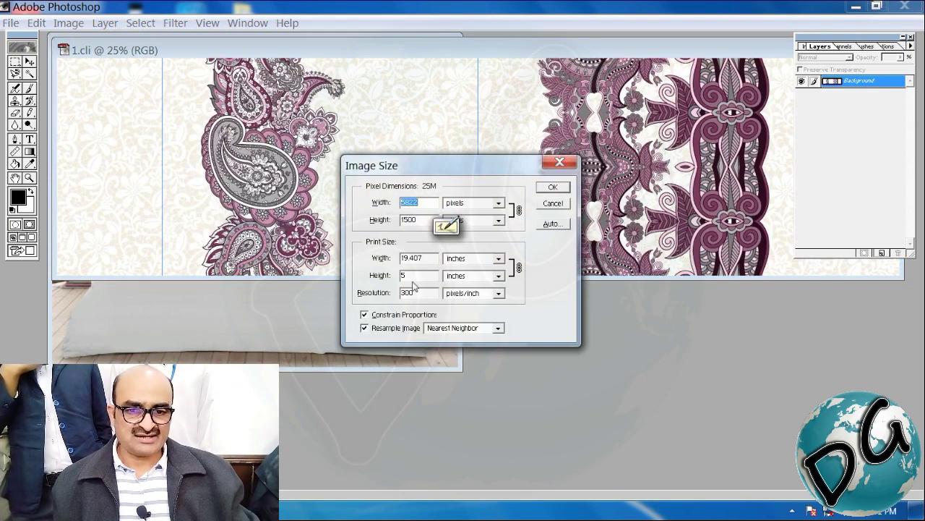
double_click(411, 275)
text(4)
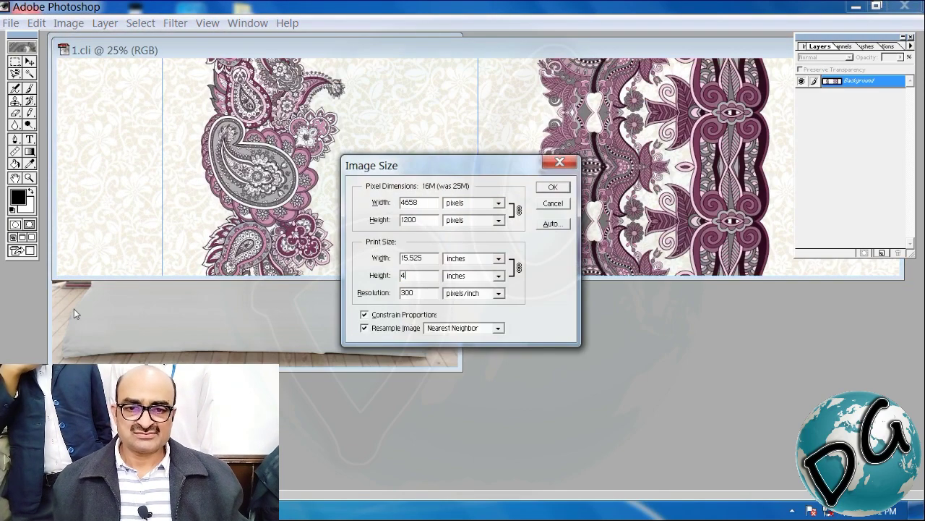
key(Return)
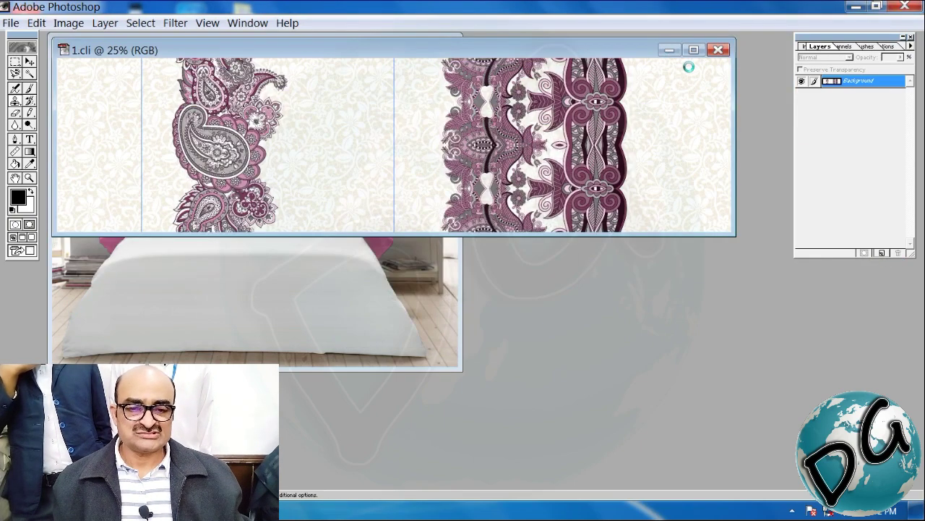
click(718, 50)
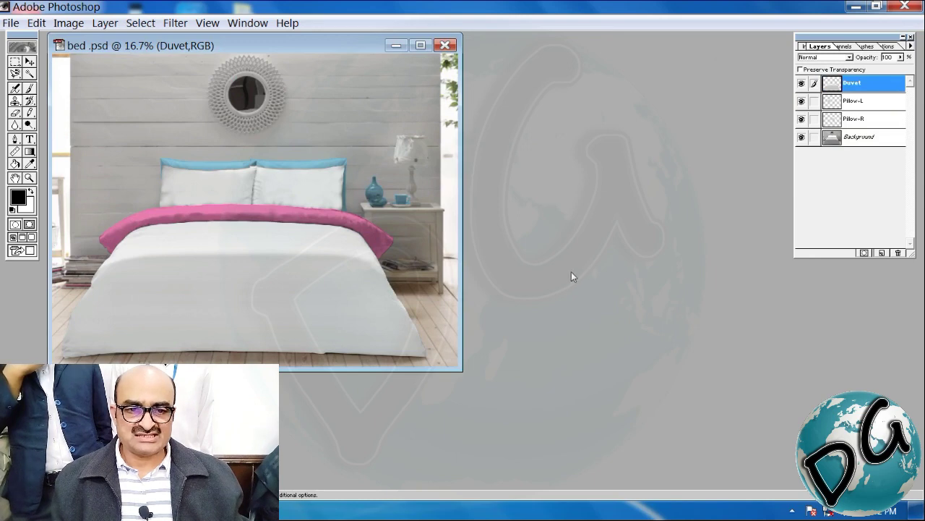
Open the design files 2.cli, 3.cli and 4.cli together from the Bedding Lecture folder.
key(ctrl+o)
click(405, 180)
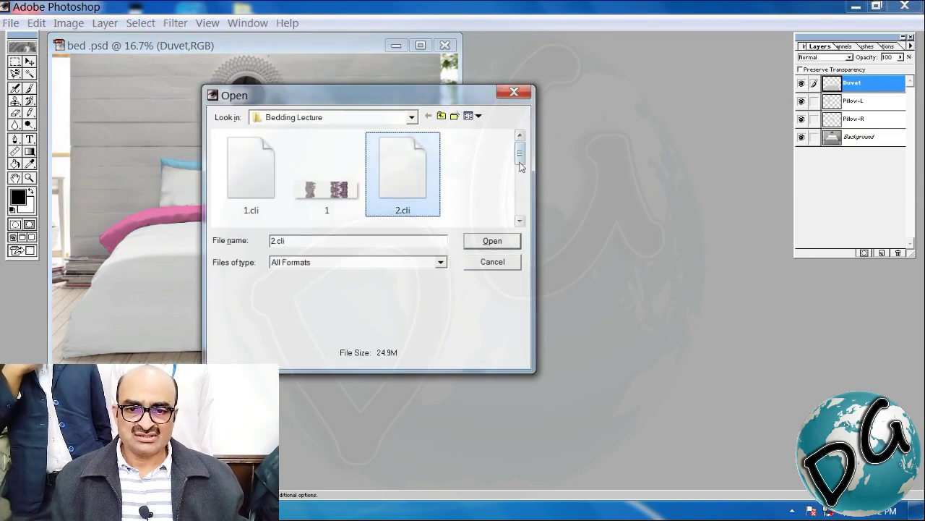
drag(520, 155, 522, 189)
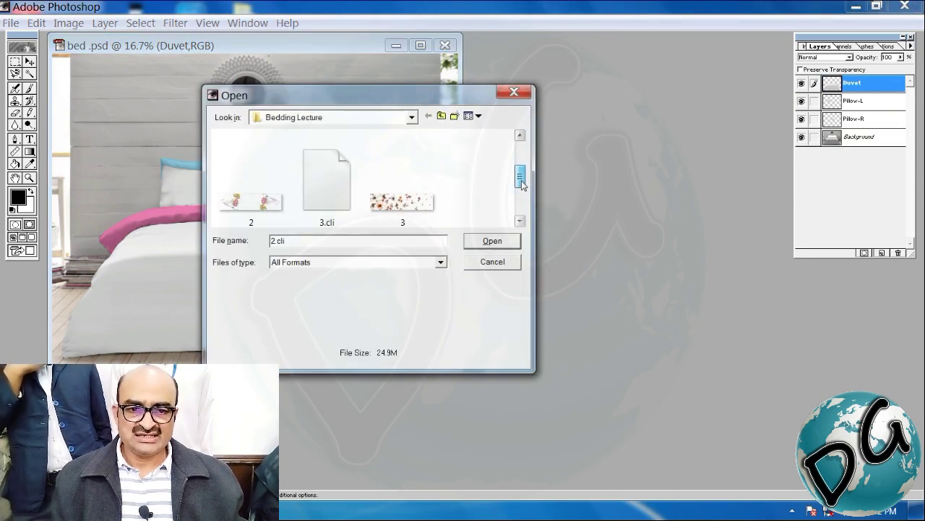
ctrl+click(332, 185)
scroll(279, 199, down, 3)
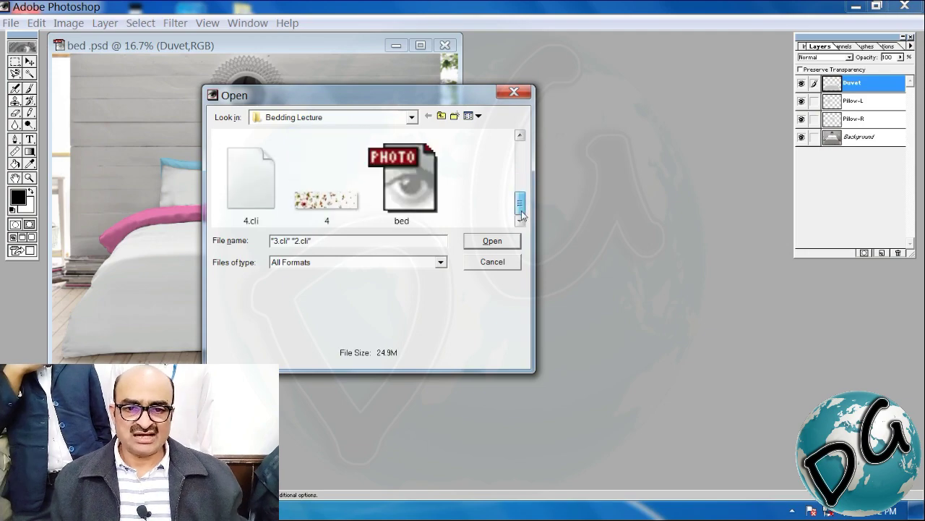
ctrl+click(248, 196)
key(Return)
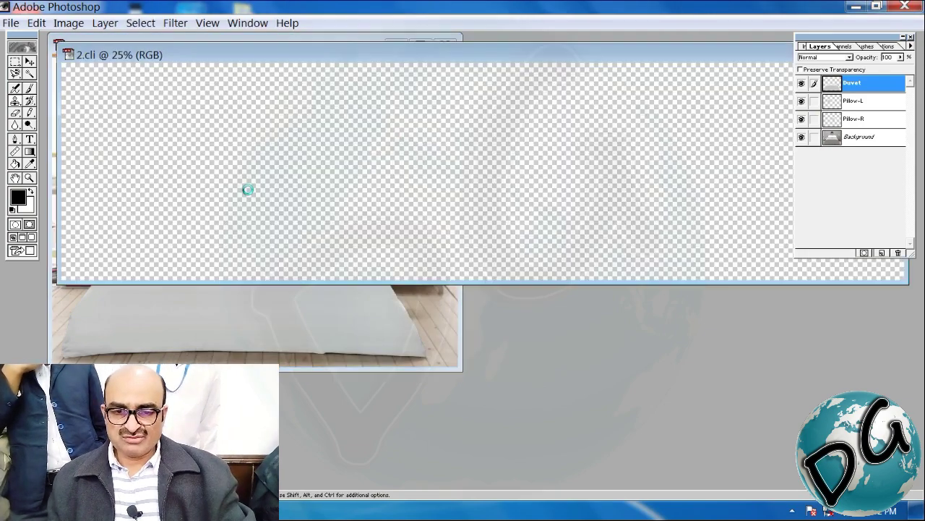
Resize the 4.cli design to a print height of 4 inches and close the file.
key(alt+i)
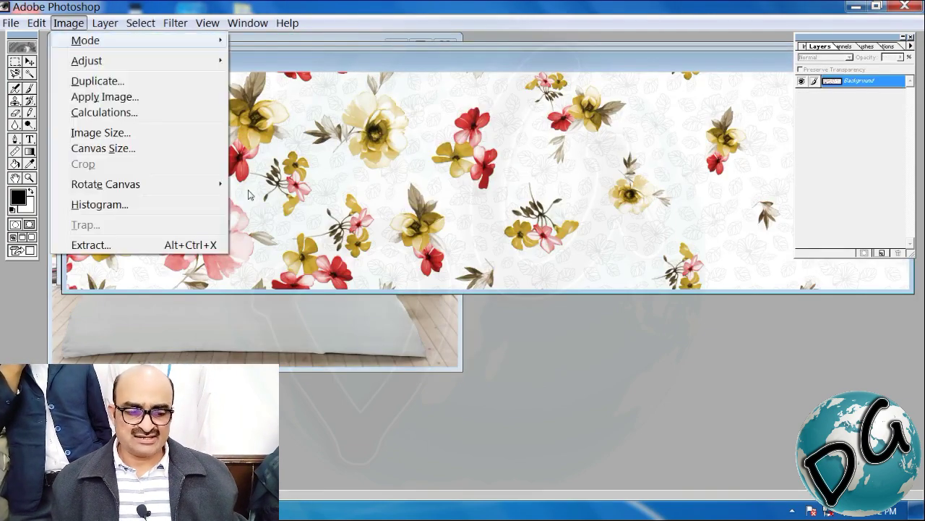
key(i)
double_click(412, 275)
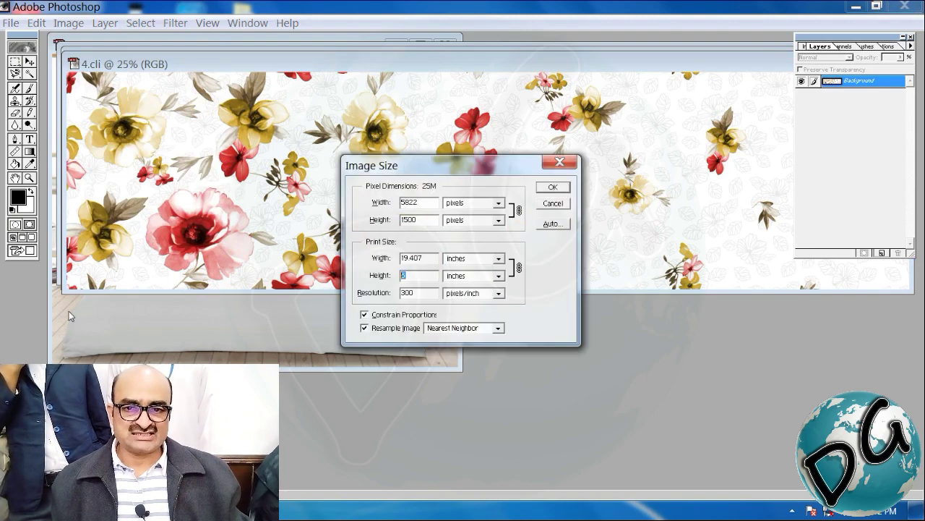
text(4)
key(Return)
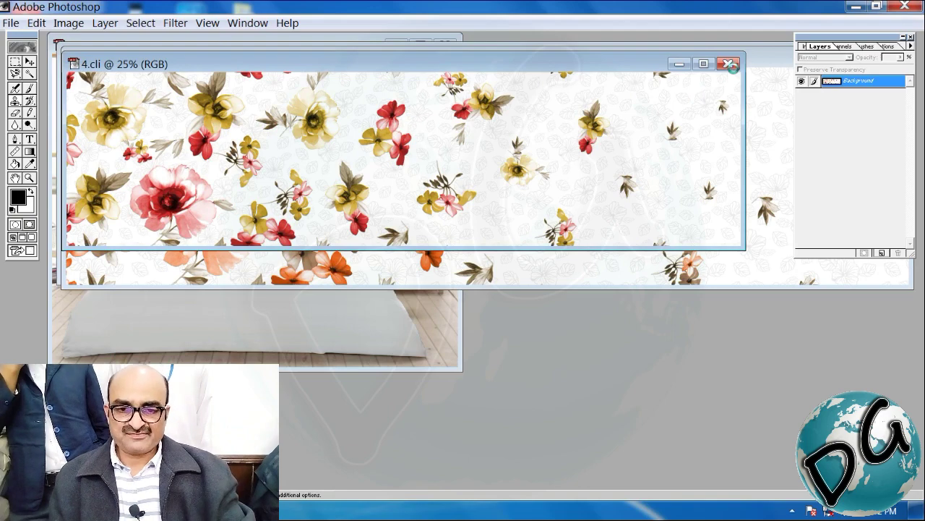
click(728, 64)
Set the print height of the 3.cli design to 4 inches and close its file.
key(alt+i)
key(i)
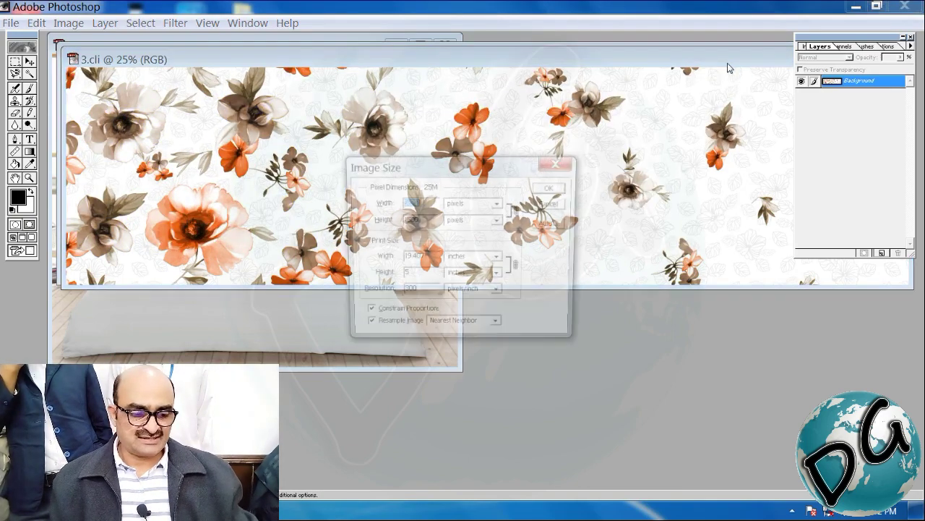
drag(418, 275, 363, 273)
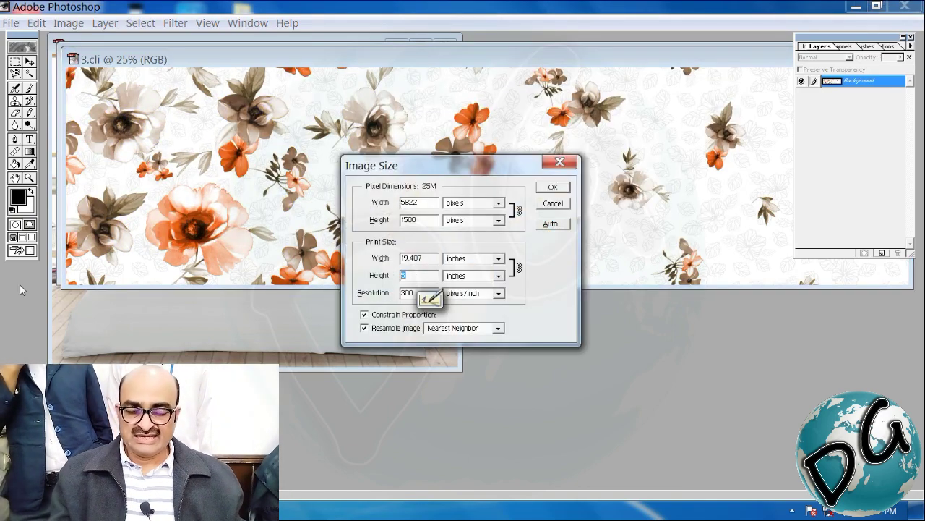
text(8)
key(Return)
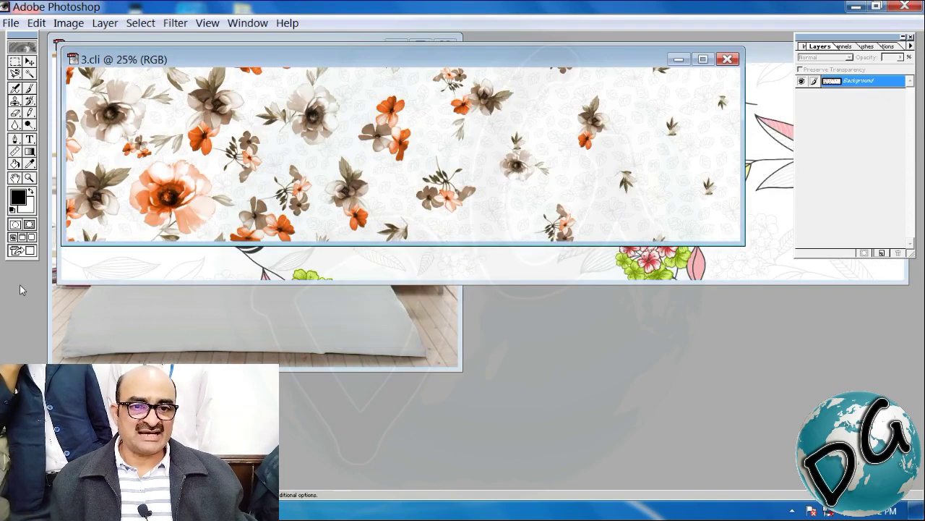
click(727, 60)
Scale the 2.cli design to a print height of 4 inches and close that document.
drag(721, 58, 708, 85)
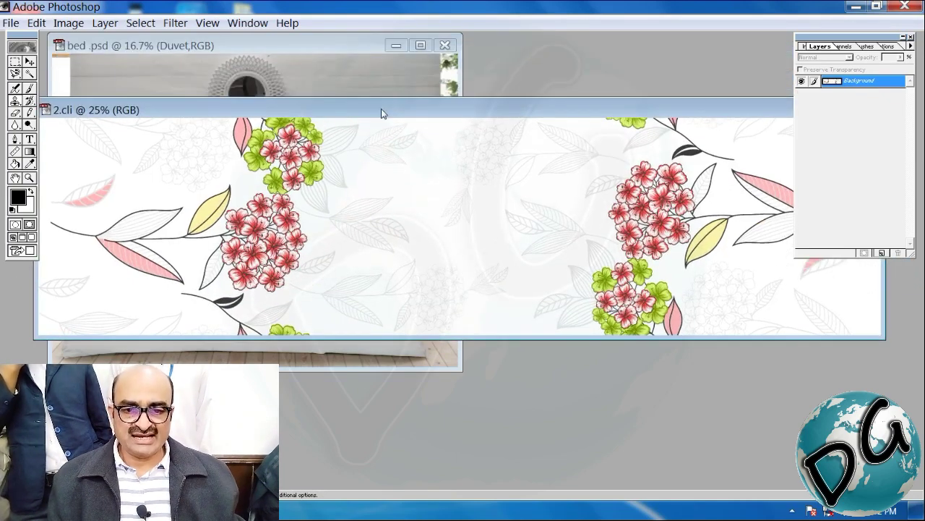
key(alt+i)
key(i)
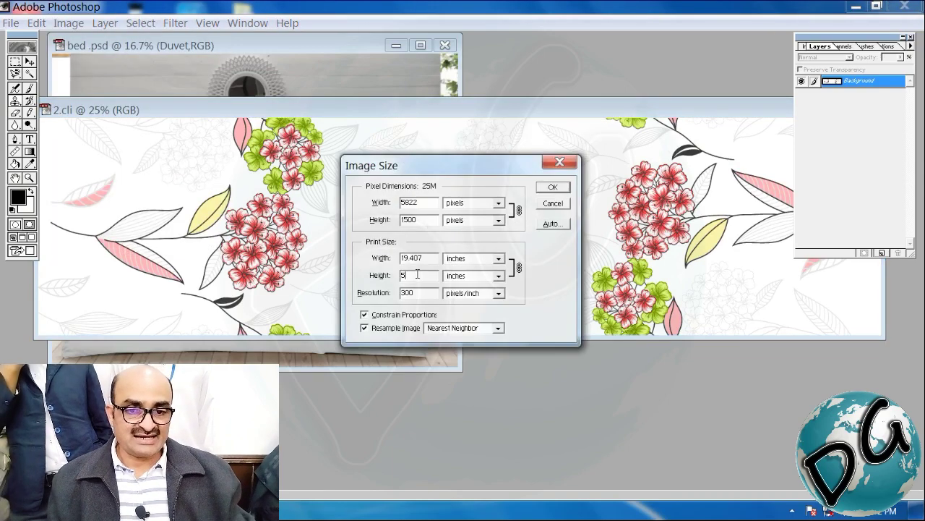
double_click(416, 275)
text(3.2)
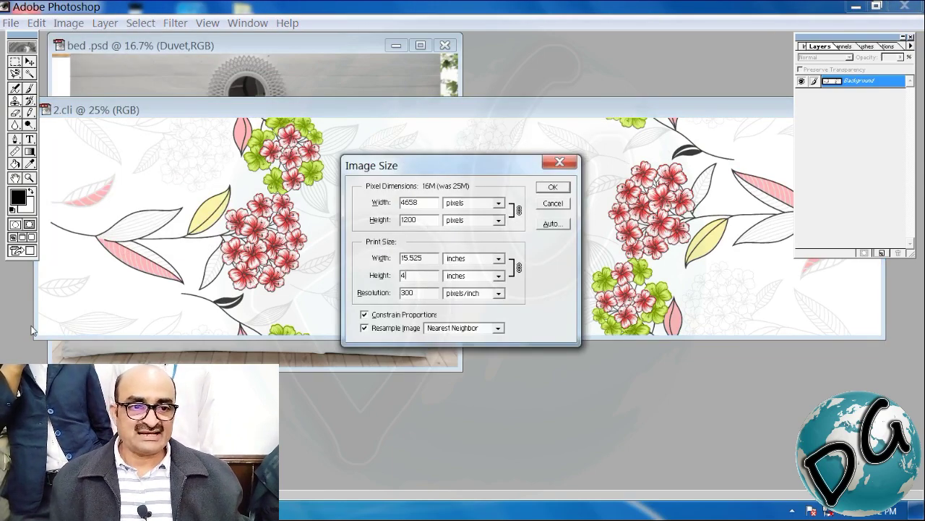
key(Return)
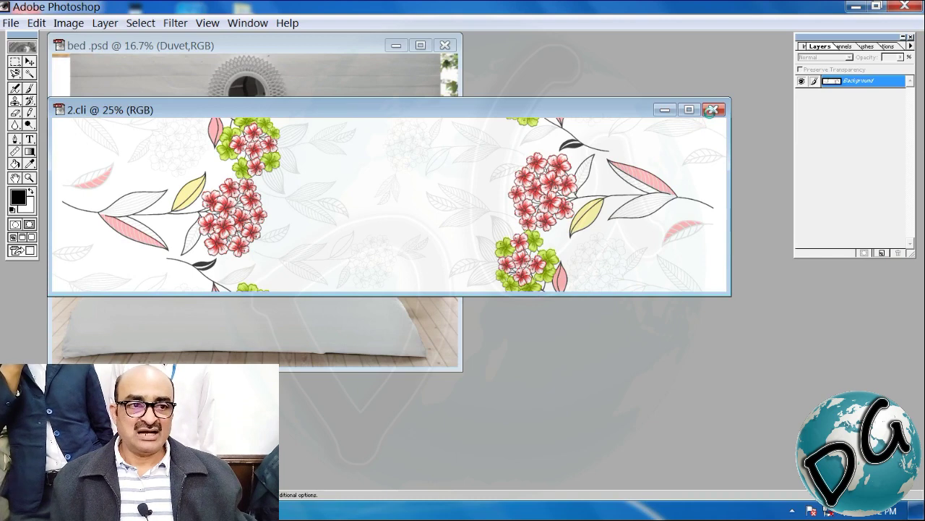
click(713, 109)
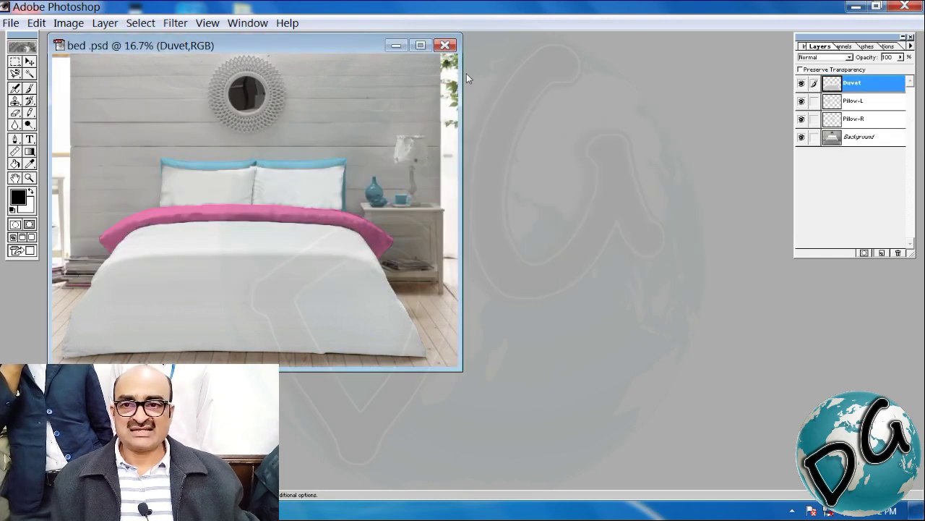
Maximise the bed document and start the StyleDraper filter on the Duvet layer in a full-size window.
click(421, 45)
click(191, 24)
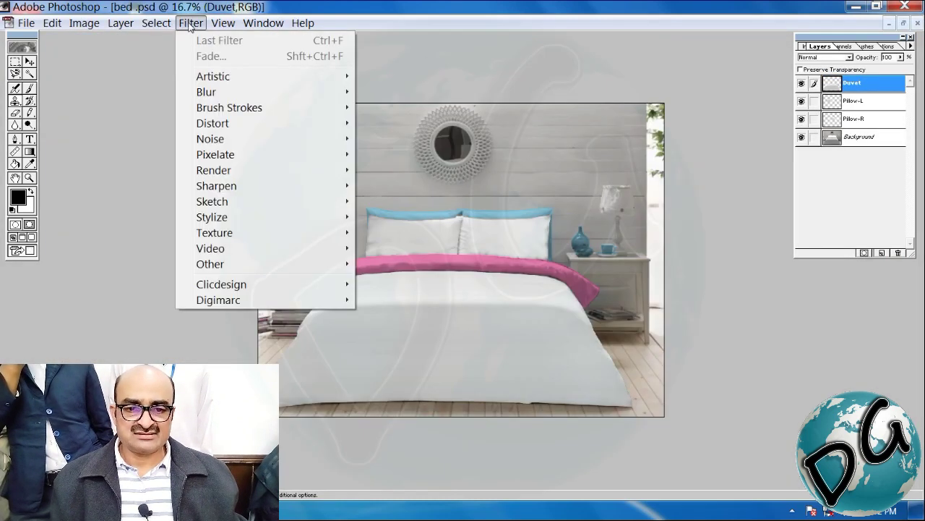
mouse_move(318, 288)
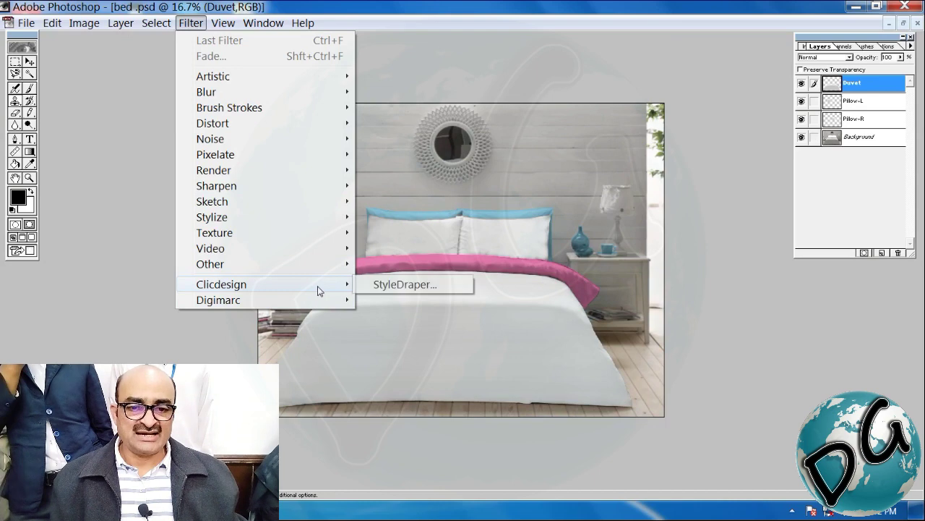
click(425, 286)
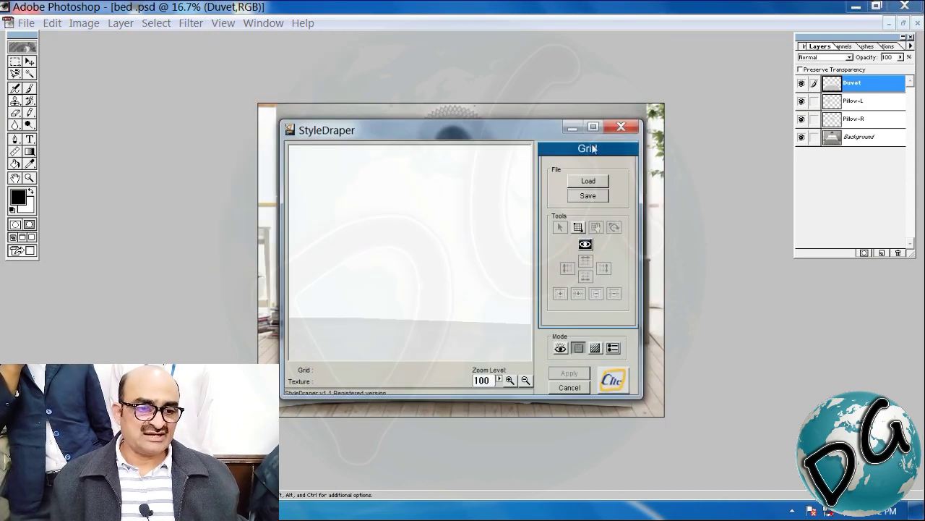
double_click(590, 126)
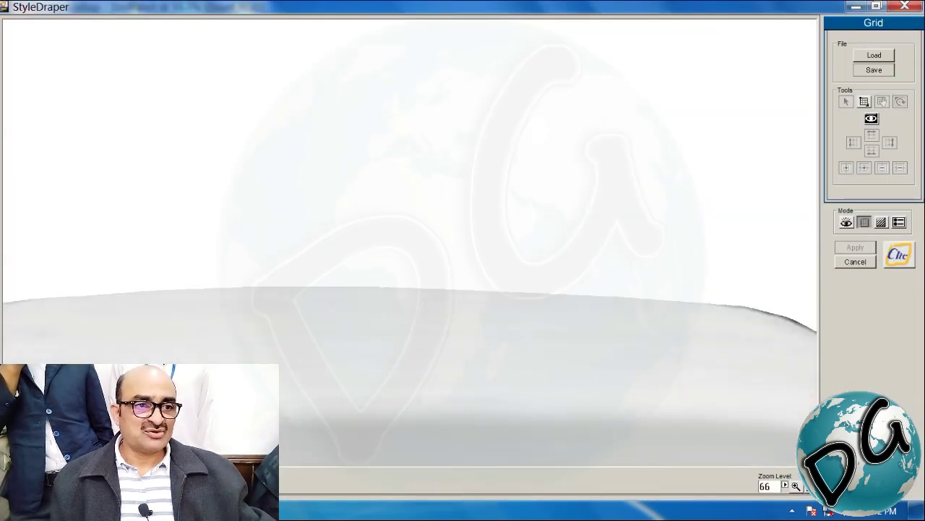
Load the Duvet grid and the 1.cli texture from the Bedding Lecture folder into StyleDraper.
click(868, 57)
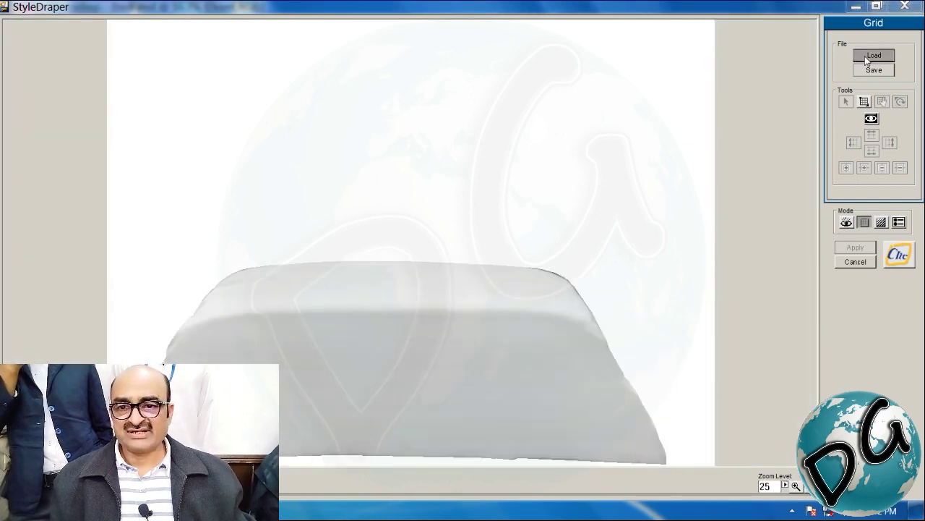
click(52, 107)
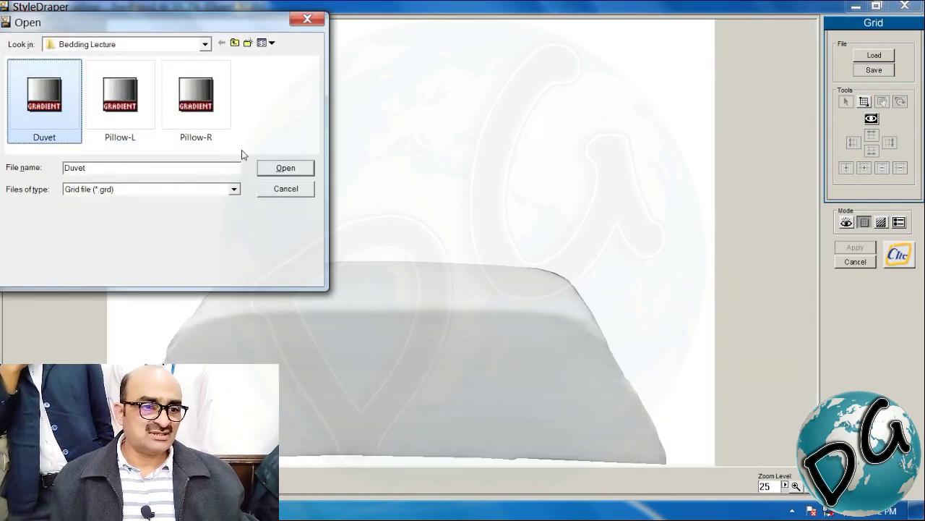
click(294, 171)
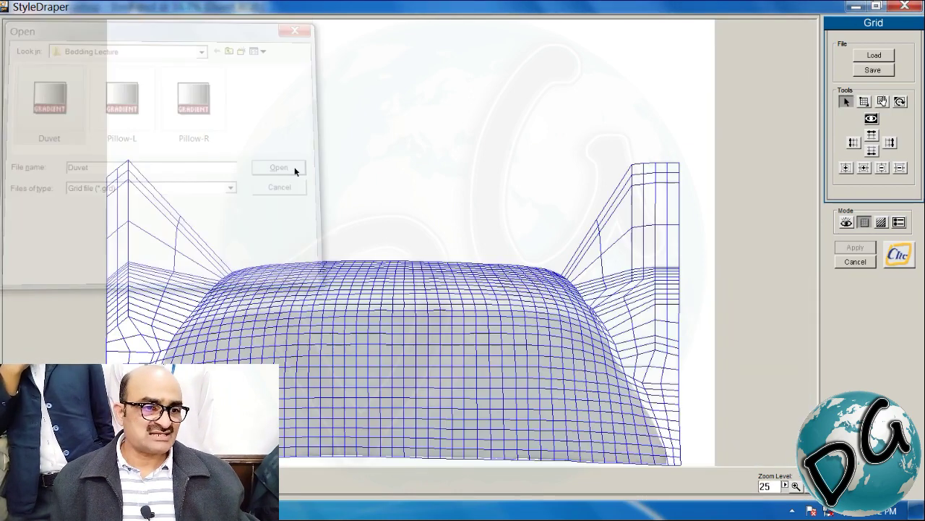
click(881, 223)
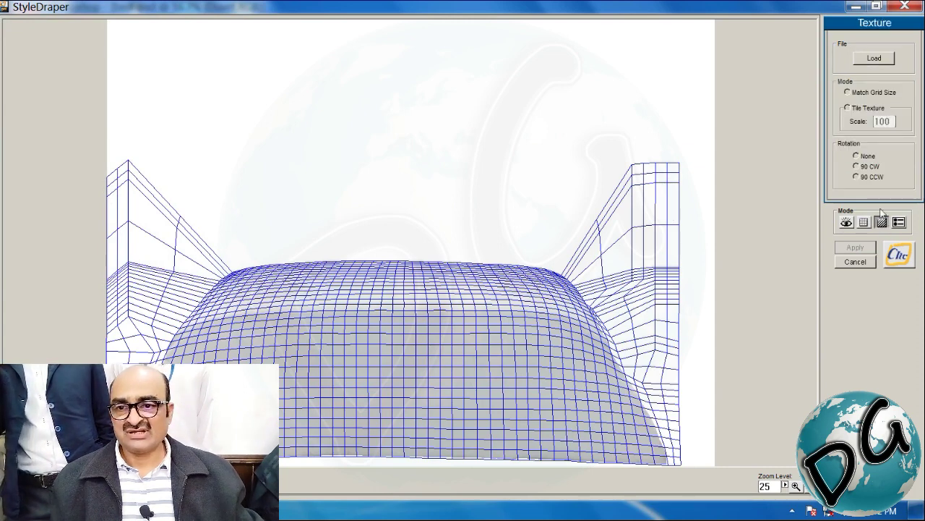
click(873, 58)
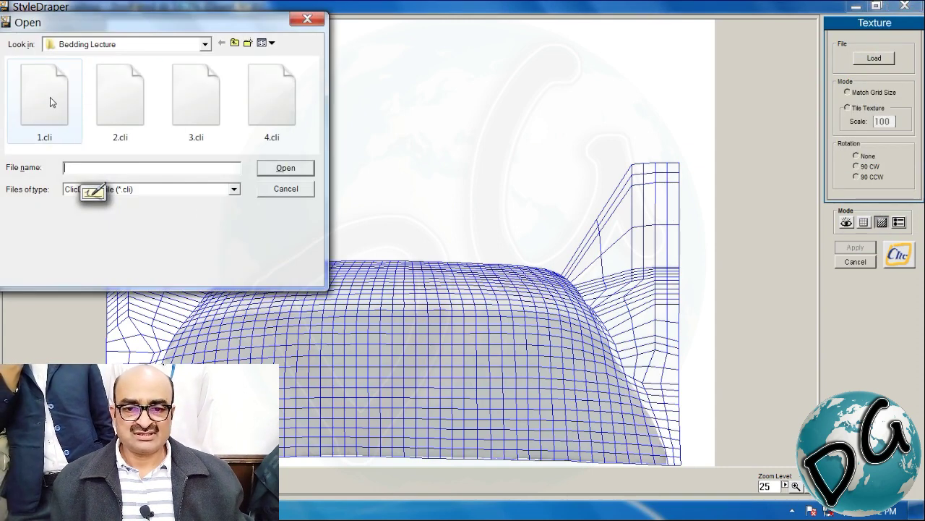
click(53, 97)
click(307, 168)
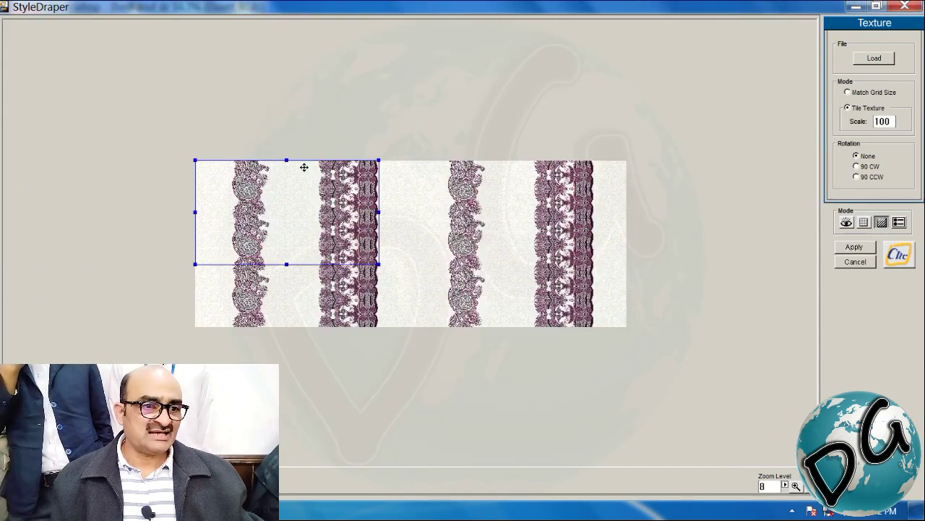
Rotate the texture 90 CW and fit its frame to the full design width around the lower pair of ornamental borders.
click(857, 167)
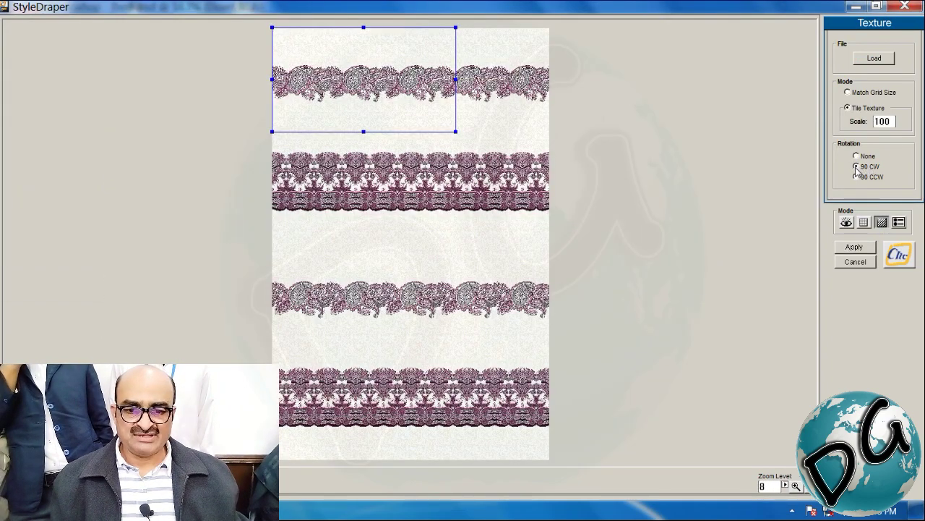
drag(384, 104, 384, 399)
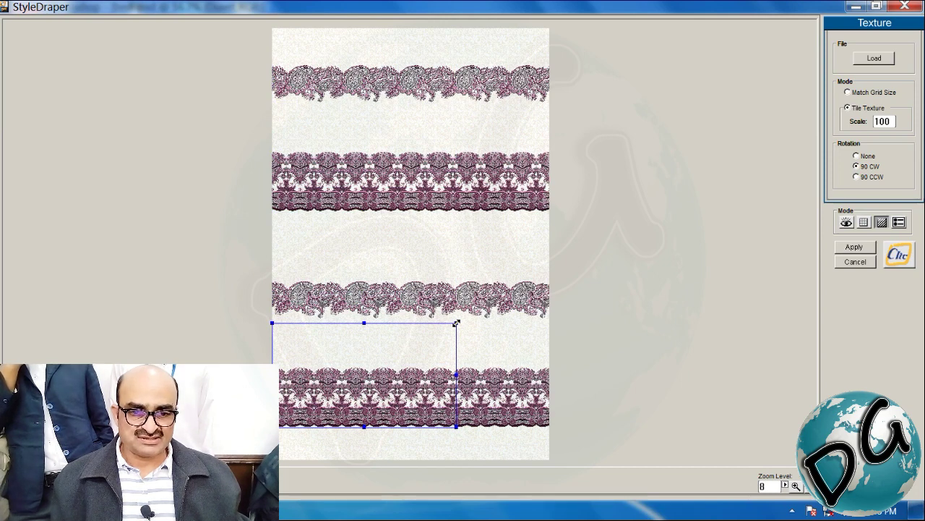
drag(456, 323, 549, 282)
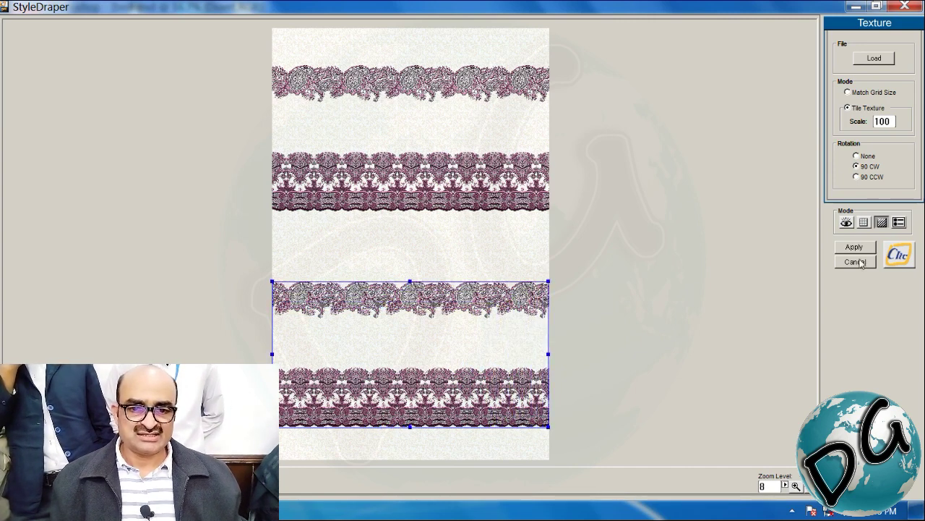
Render the duvet drape, set its input levels to low 127 and high 223, and apply it to the Duvet layer.
click(847, 223)
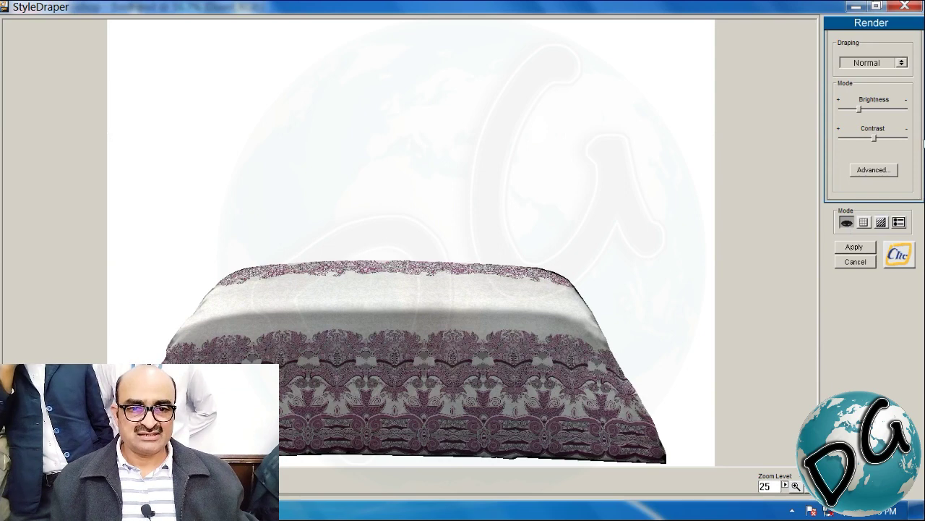
click(881, 173)
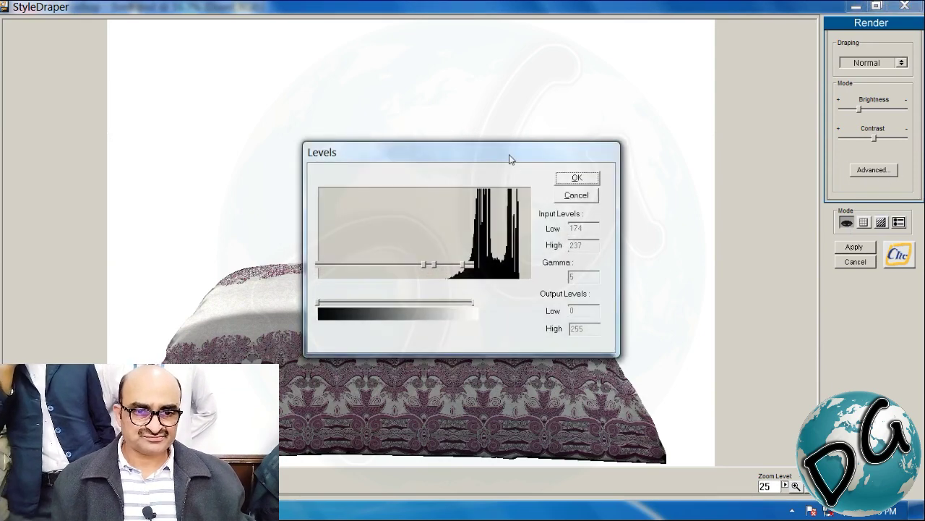
drag(509, 158, 630, 64)
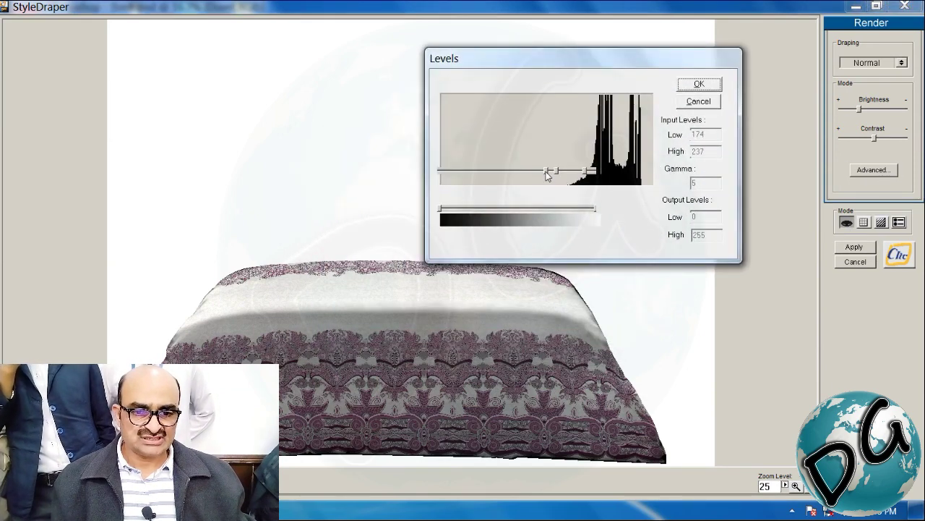
drag(546, 172, 538, 172)
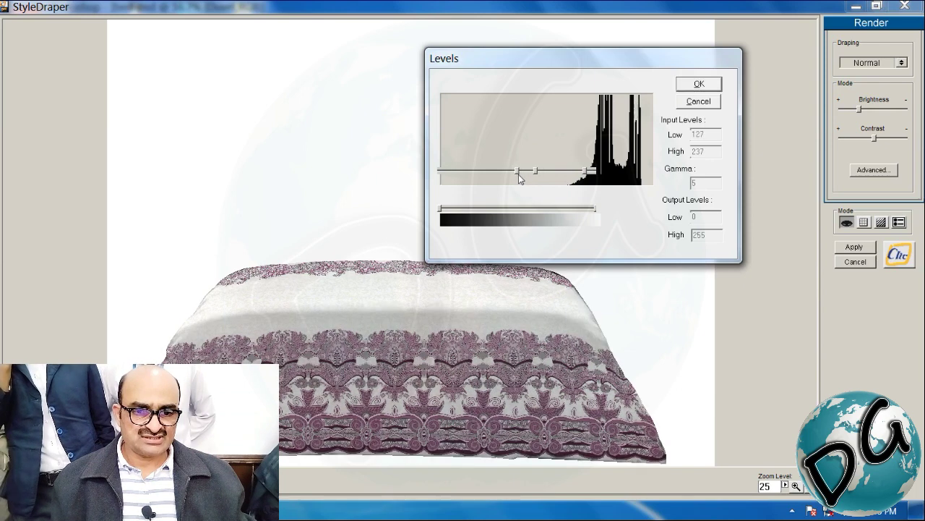
drag(535, 172, 577, 175)
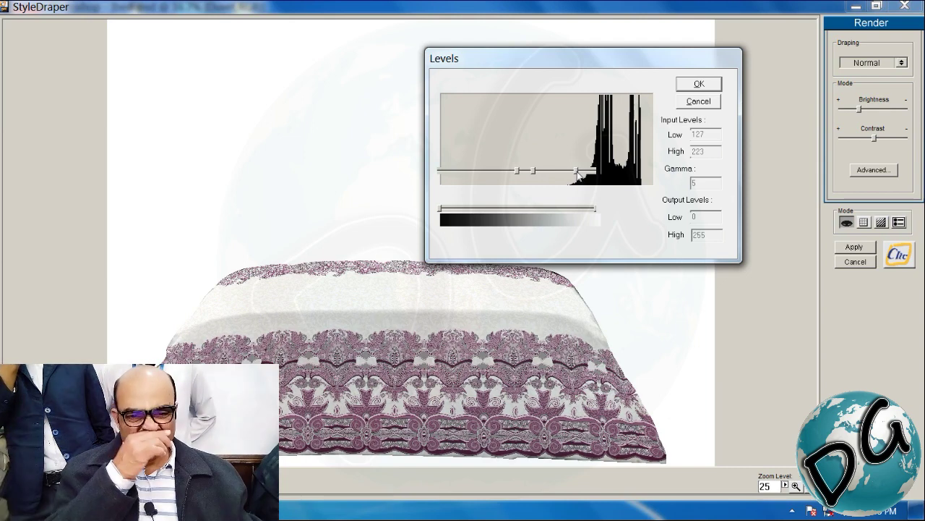
click(699, 85)
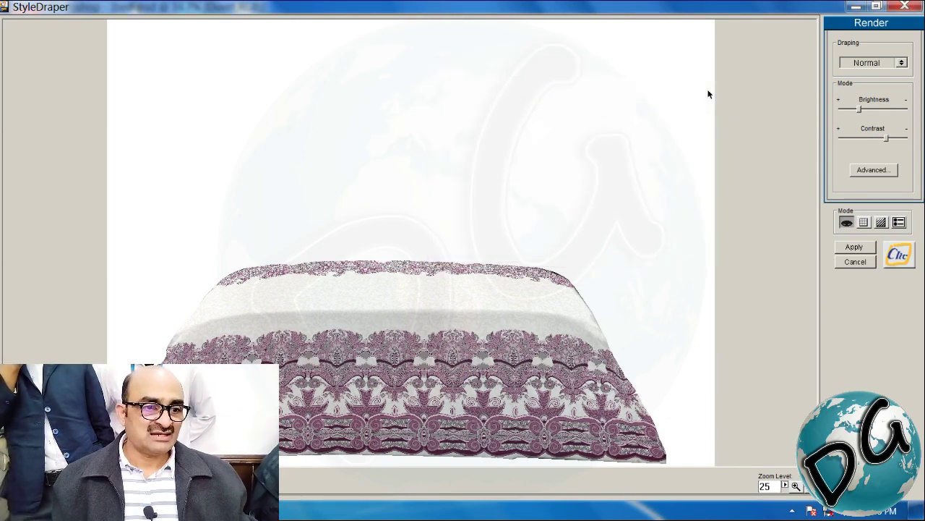
click(855, 248)
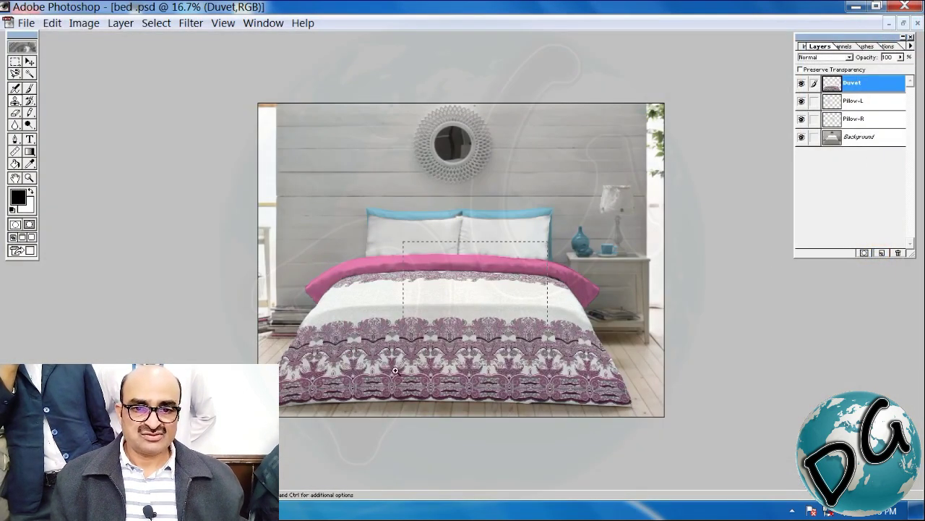
Examine the draped duvet's ornamental borders and fabric folds up close, including its lower edge, and check the whole bed.
drag(396, 370, 509, 285)
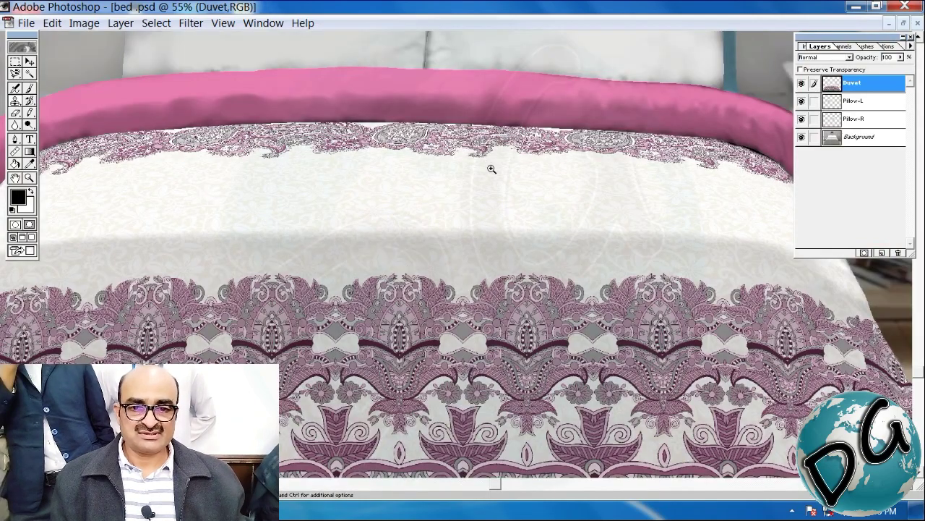
drag(602, 402, 356, 221)
scroll(369, 253, down, 8)
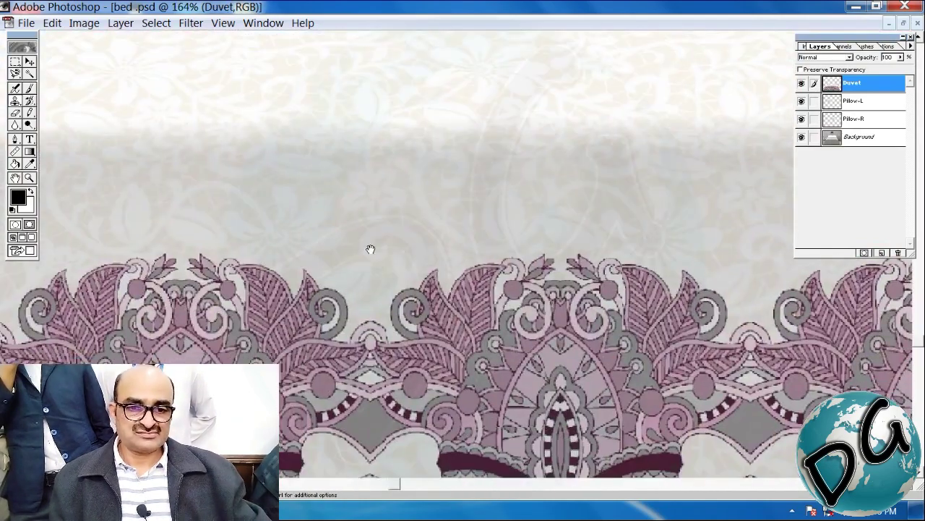
scroll(786, 195, down, 6)
key(ctrl+minus)
key(ctrl+minus)
key(ctrl+minus)
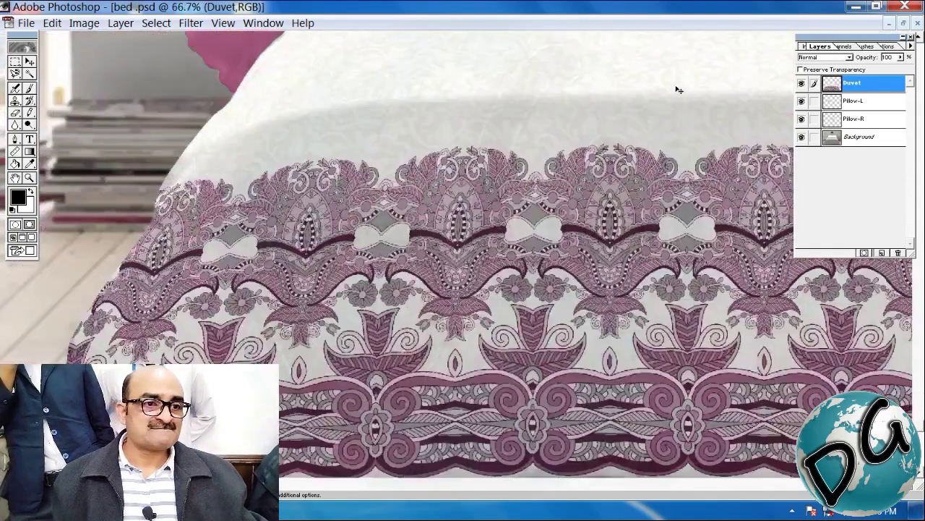
key(ctrl+minus)
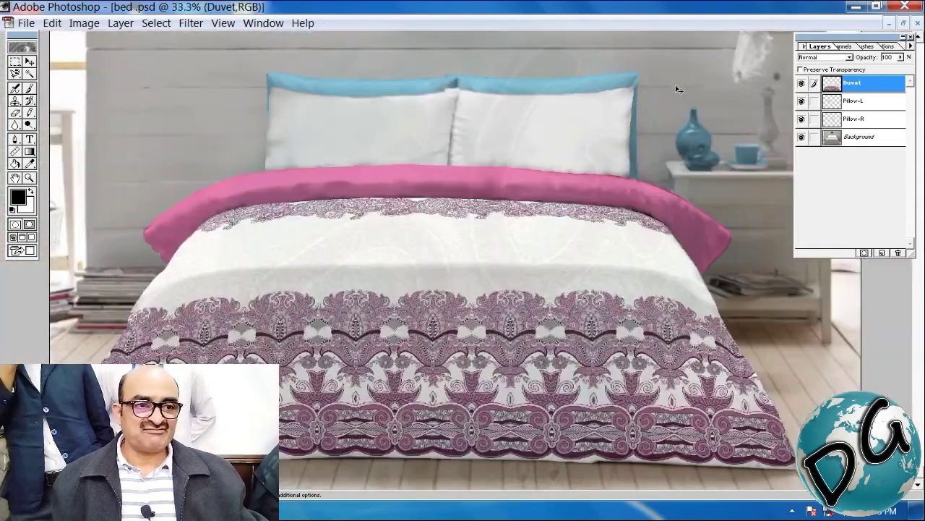
Start the StyleDraper filter on the Pillow-L layer in a full-size window and load the Pillow-L grid.
click(859, 109)
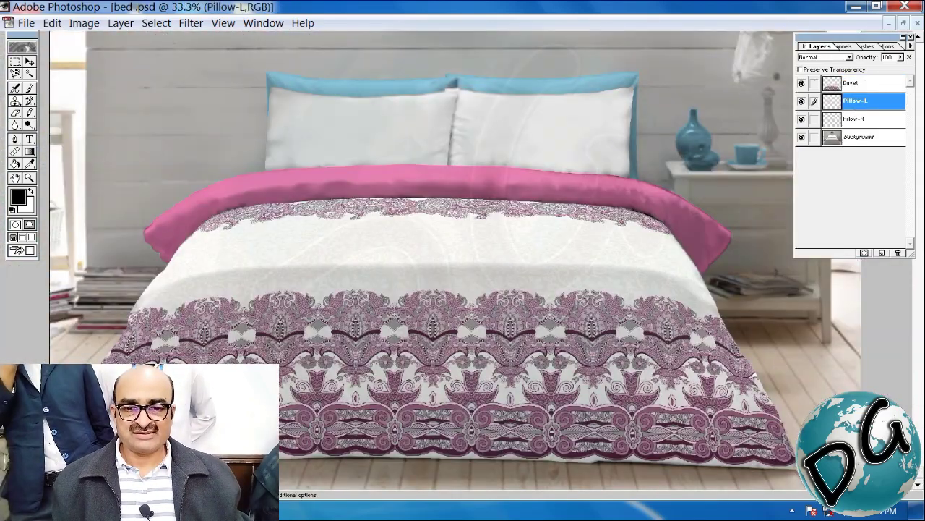
click(191, 22)
mouse_move(248, 287)
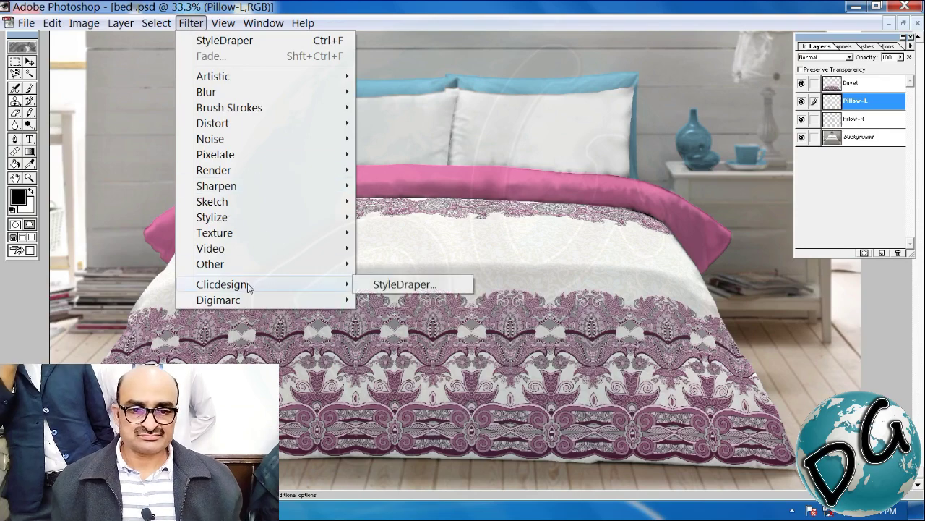
click(408, 286)
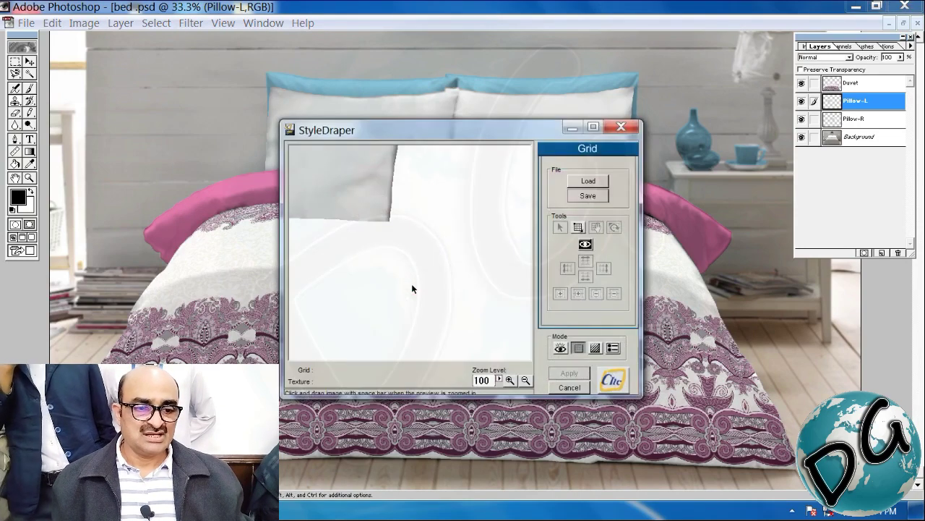
click(594, 128)
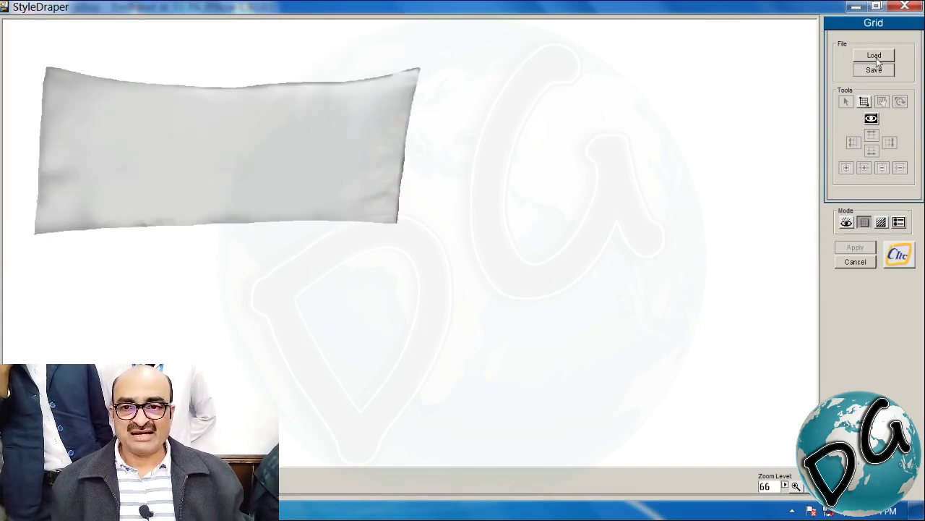
click(875, 56)
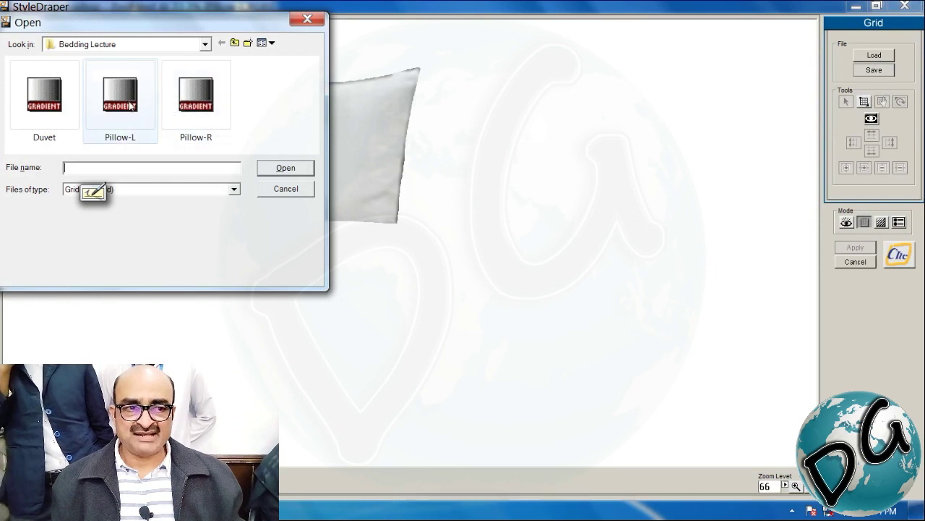
click(140, 107)
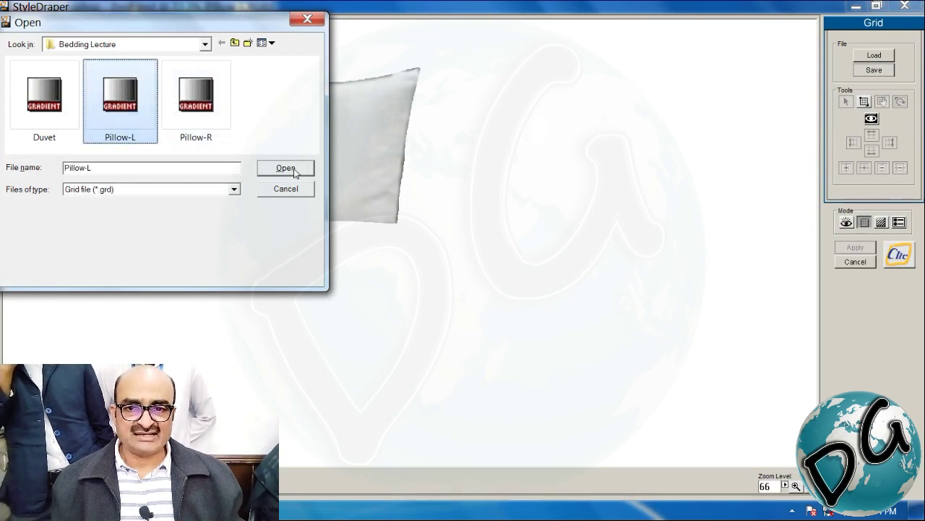
click(286, 169)
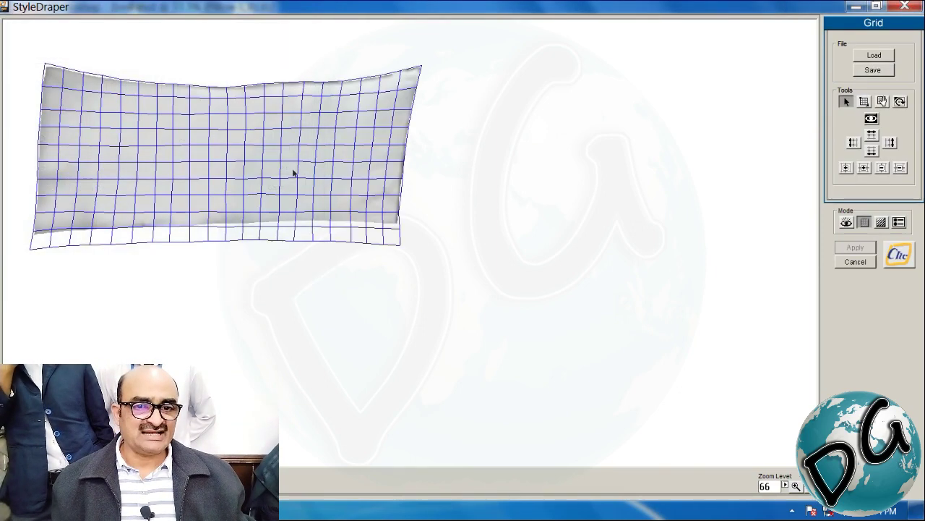
Load the 1.cli design from the Bedding Lecture folder as the left pillow's texture.
click(881, 223)
click(875, 60)
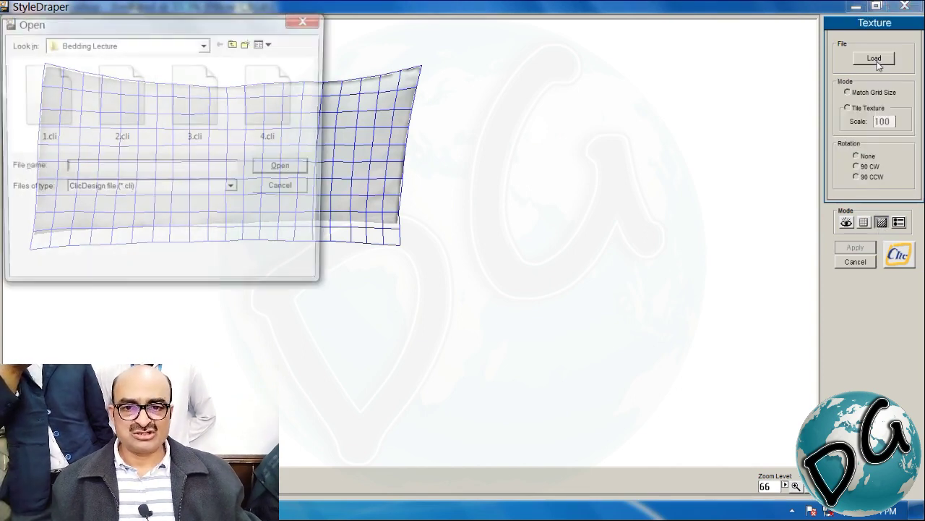
drag(262, 20, 603, 86)
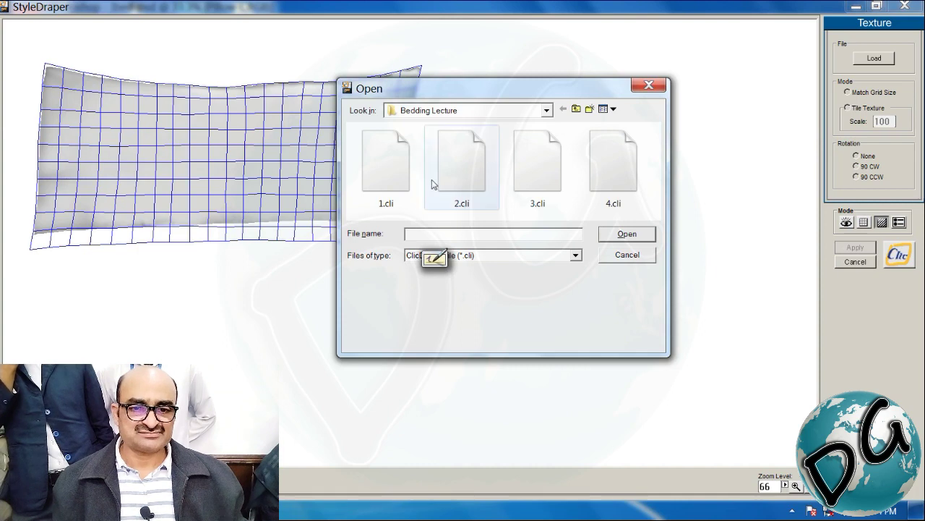
click(393, 173)
click(629, 235)
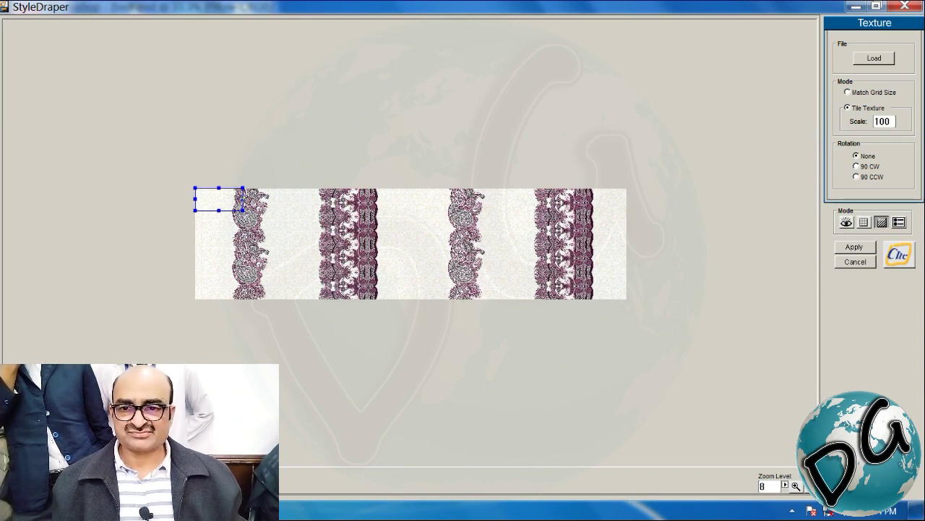
Enlarge the left pillow's texture frame and place it over the plain ground and most of the first wide ornamental border.
click(795, 486)
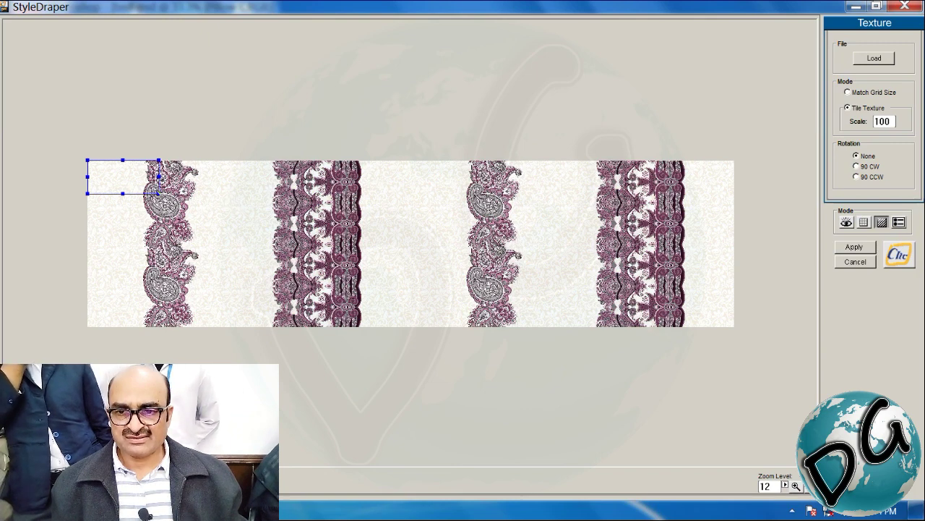
drag(159, 193, 204, 216)
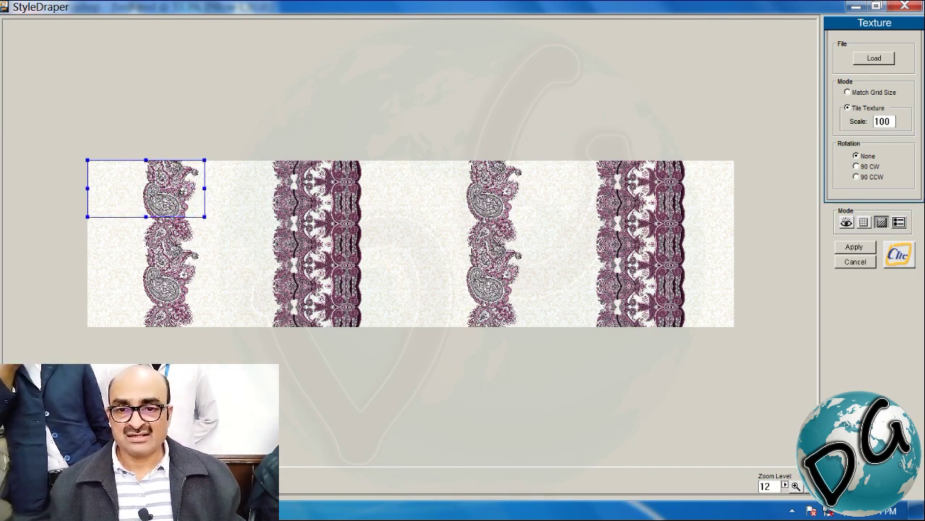
drag(168, 194, 308, 189)
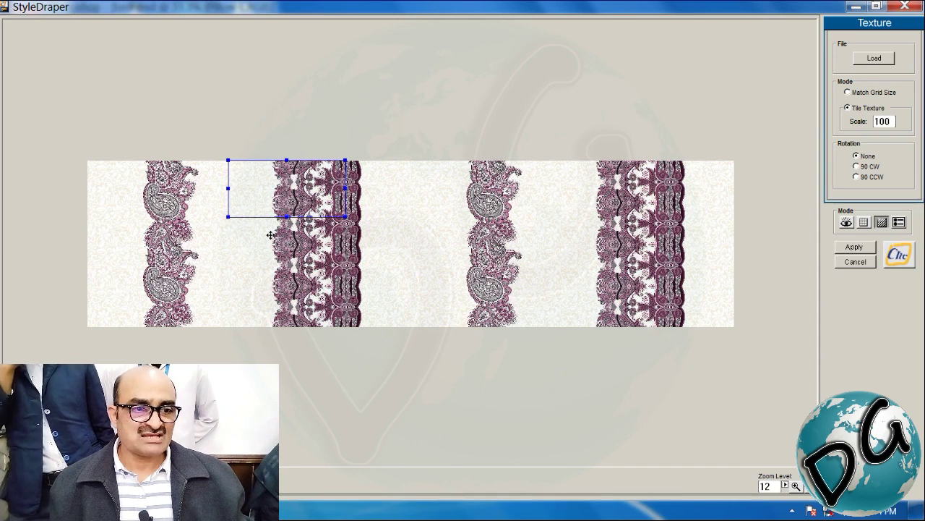
Render the left pillow drape, set its input levels to low 105 and high 216, and apply it to the Pillow-L layer.
click(847, 223)
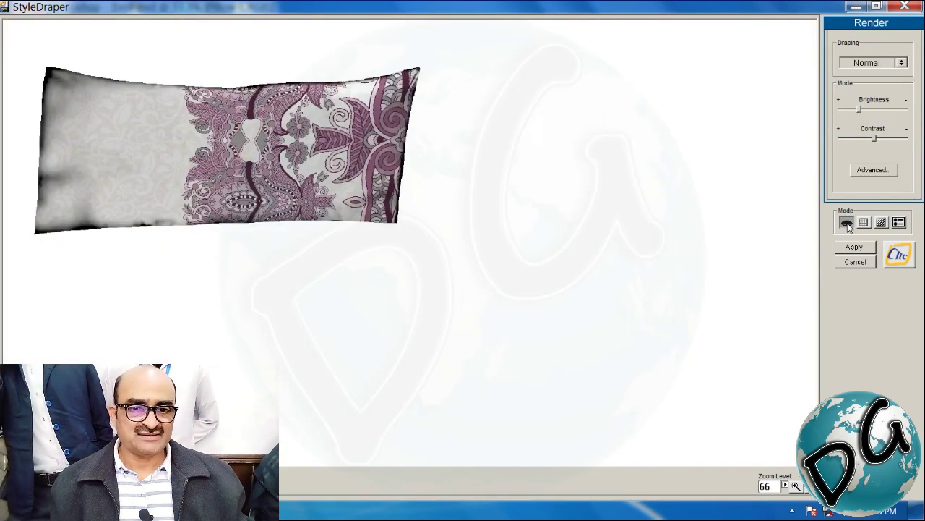
click(867, 174)
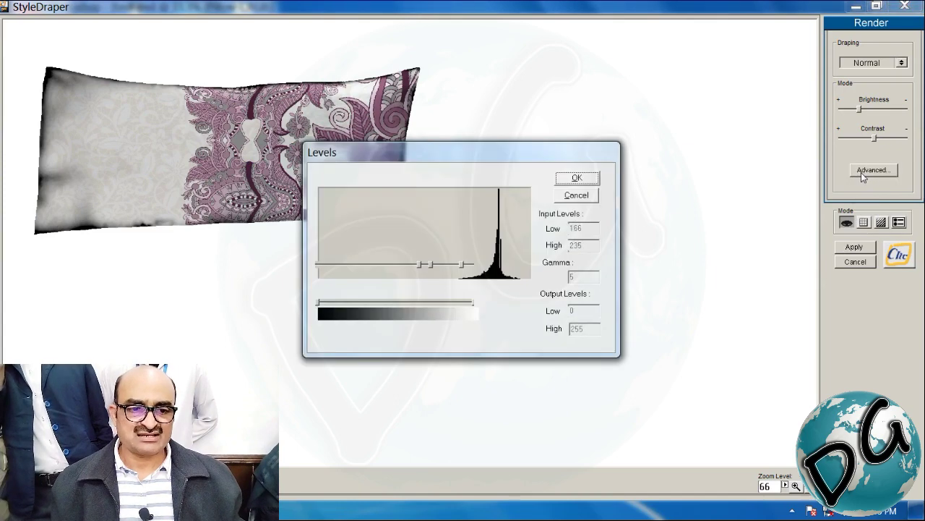
drag(481, 157, 636, 204)
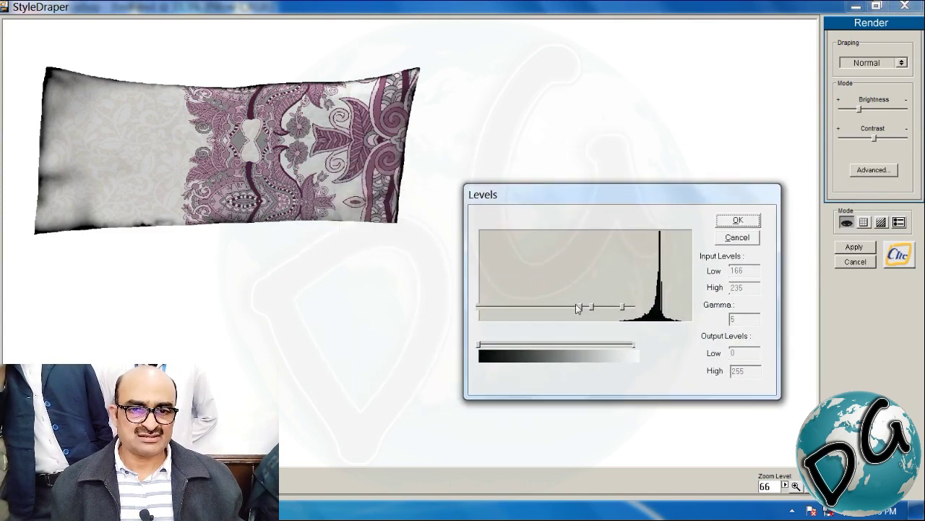
drag(581, 310, 545, 309)
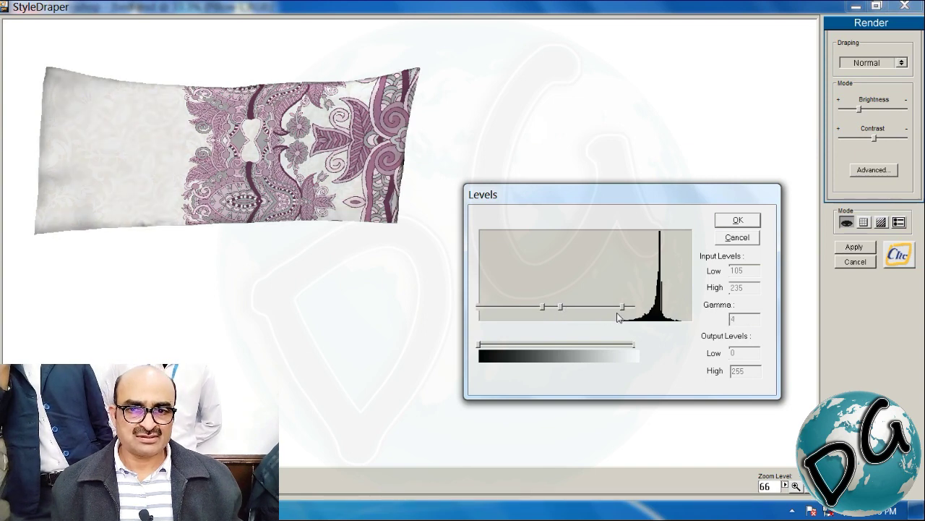
drag(621, 309, 612, 311)
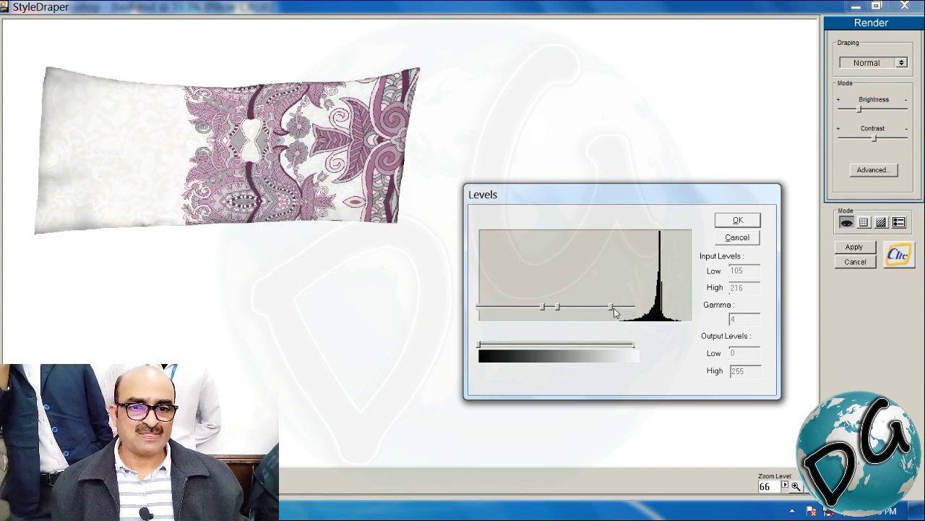
click(747, 220)
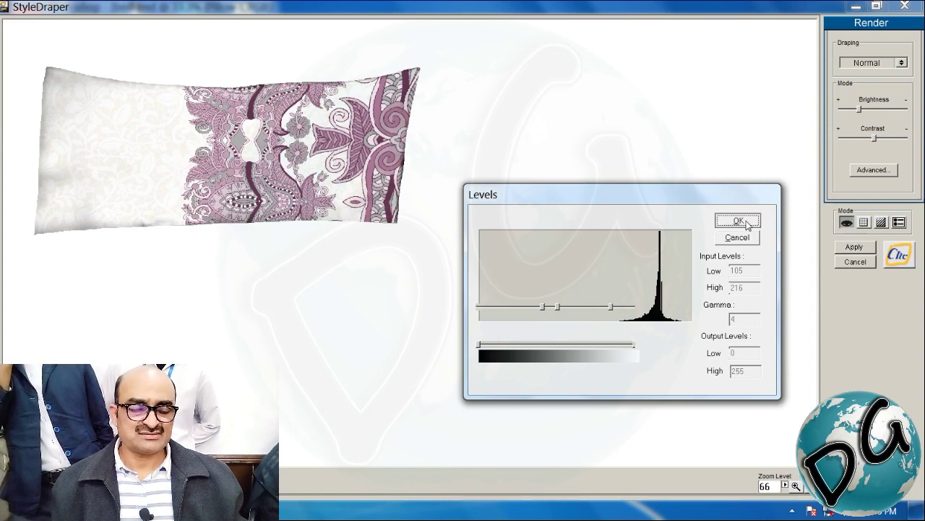
click(854, 248)
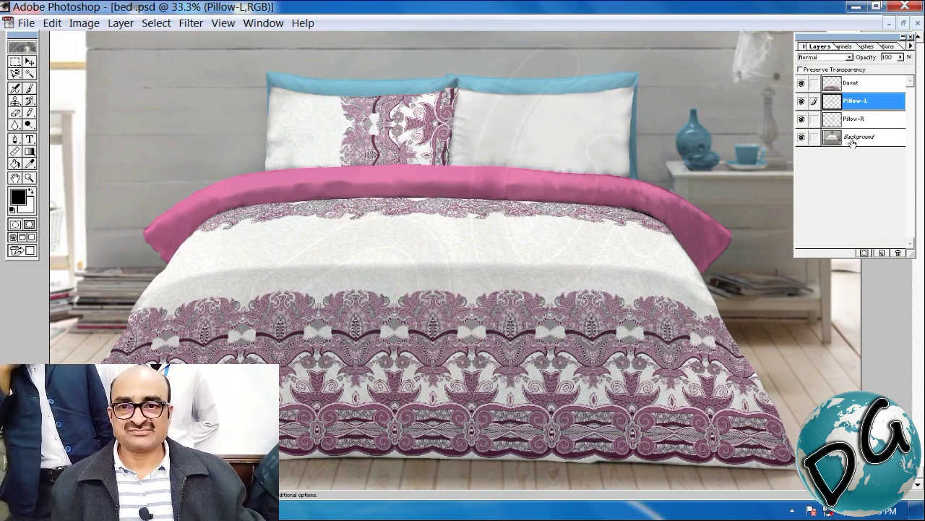
Start the StyleDraper filter on the Pillow-R layer in a full-size window and load the Pillow-R grid.
click(868, 123)
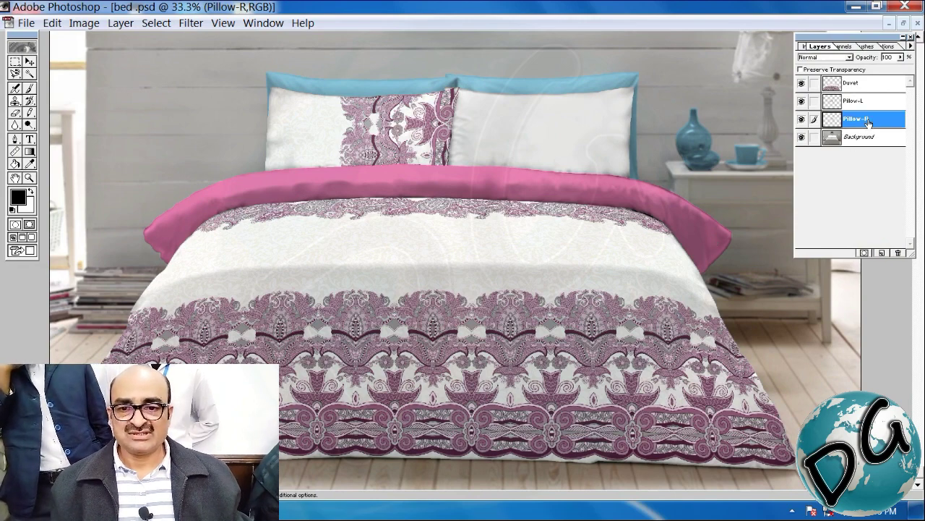
click(197, 27)
mouse_move(308, 282)
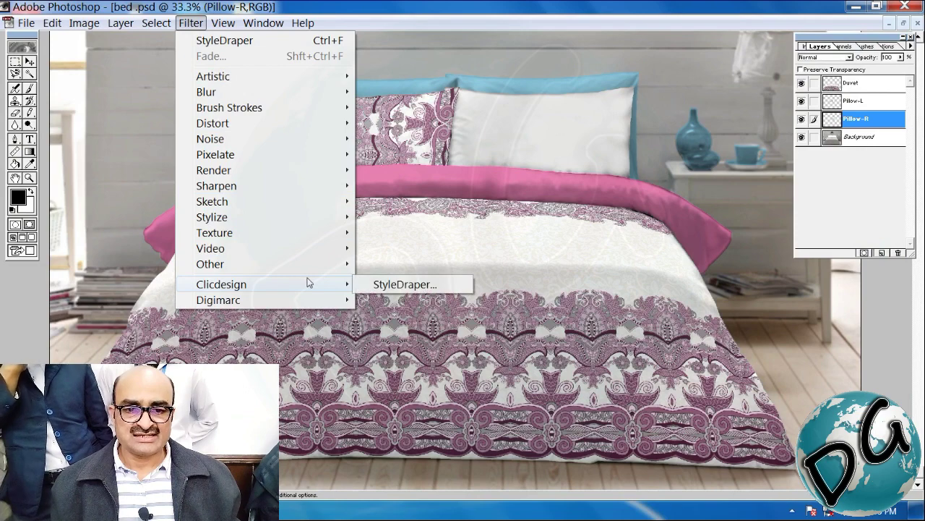
click(422, 288)
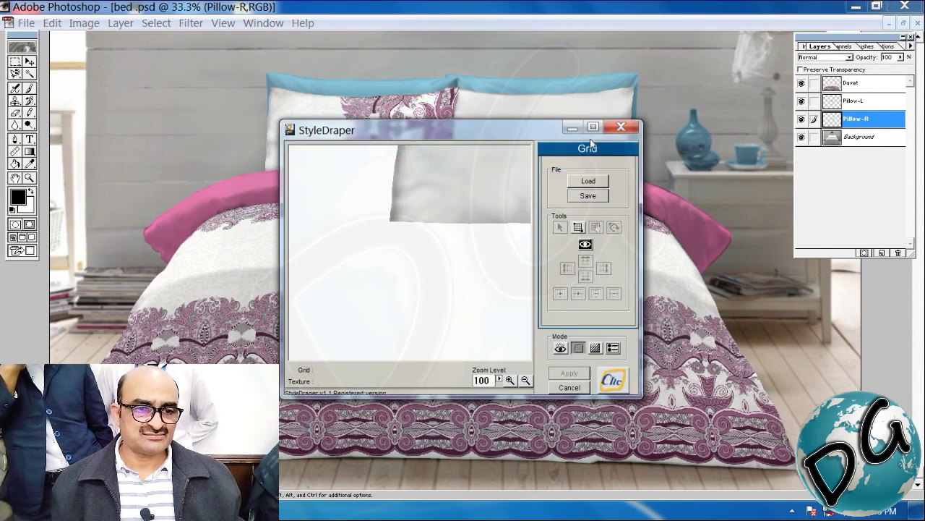
click(594, 128)
click(796, 486)
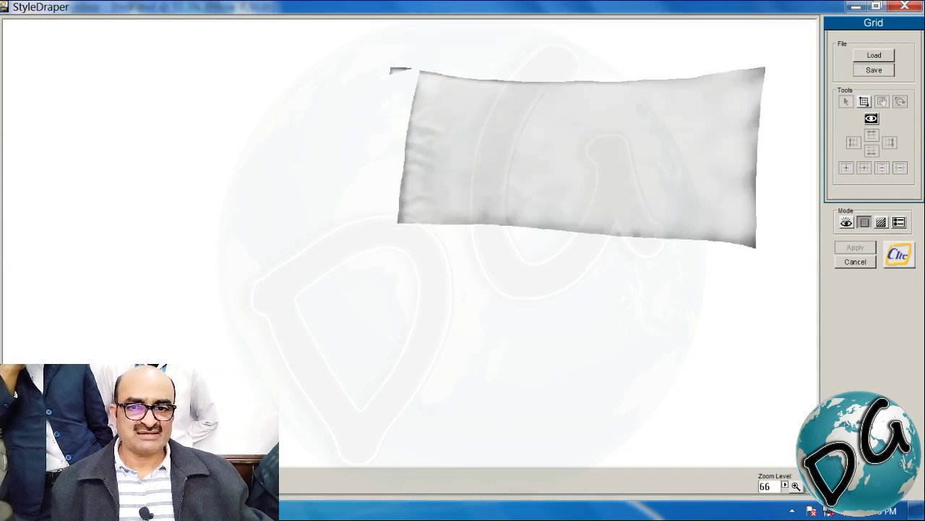
click(871, 58)
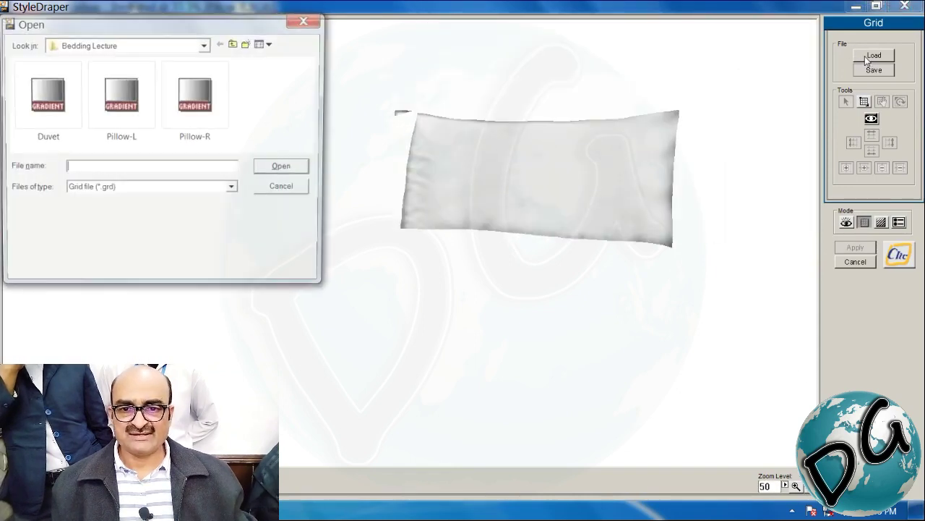
click(215, 109)
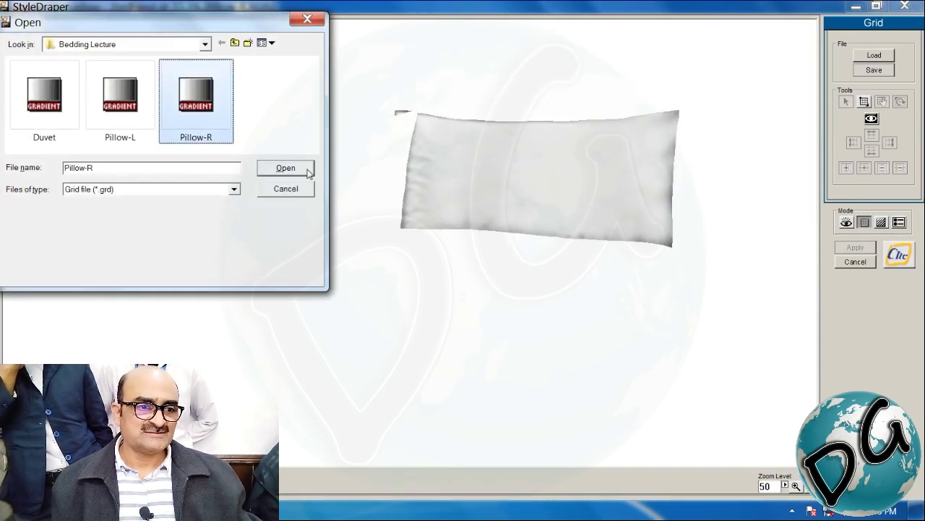
click(304, 167)
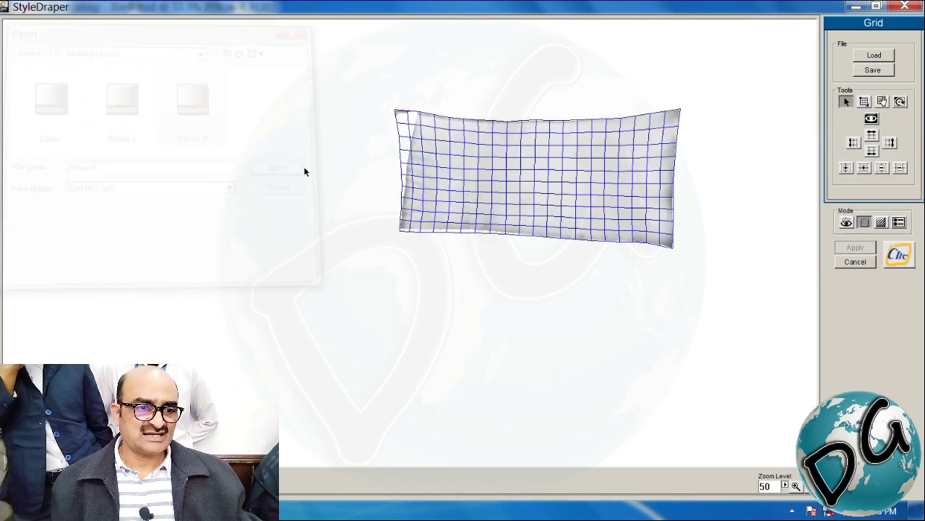
Load the 1.cli texture for the right pillow and place its enlarged frame over the plain ground and first wide border.
click(881, 222)
click(879, 63)
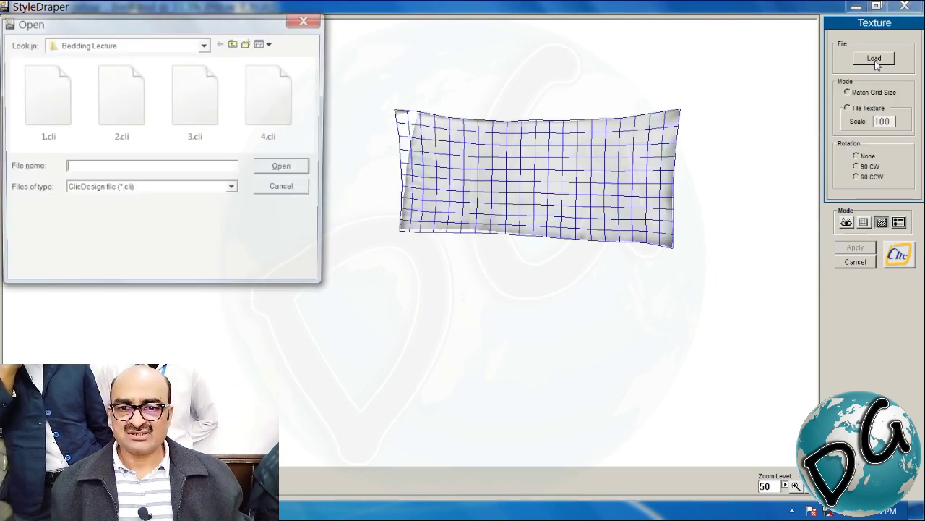
click(56, 112)
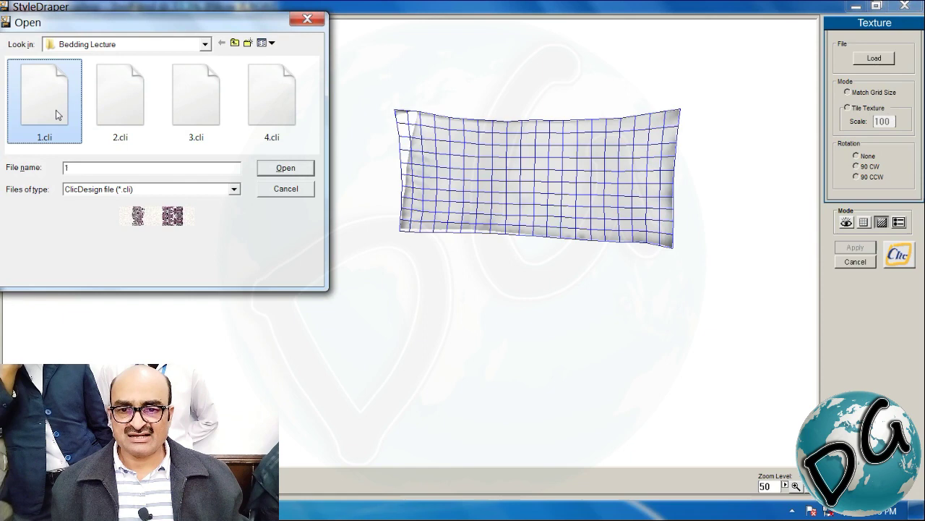
click(285, 168)
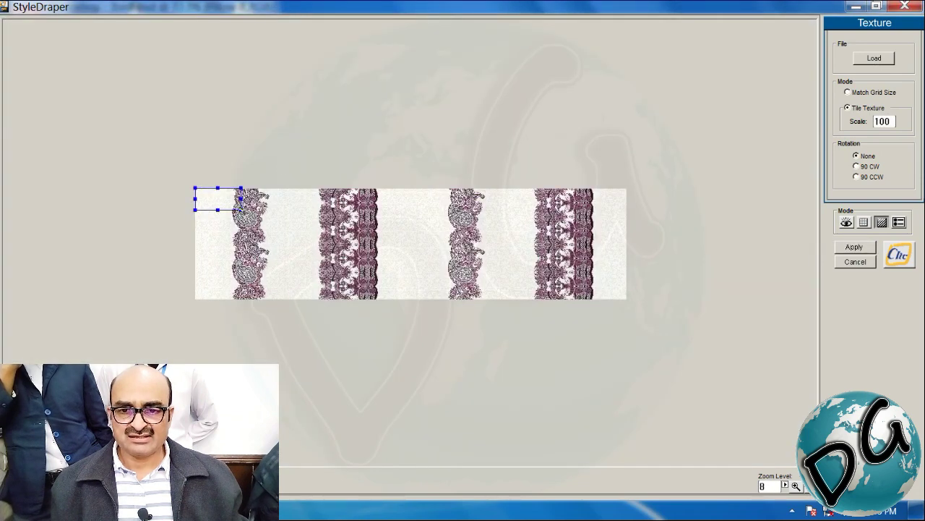
drag(241, 210, 320, 205)
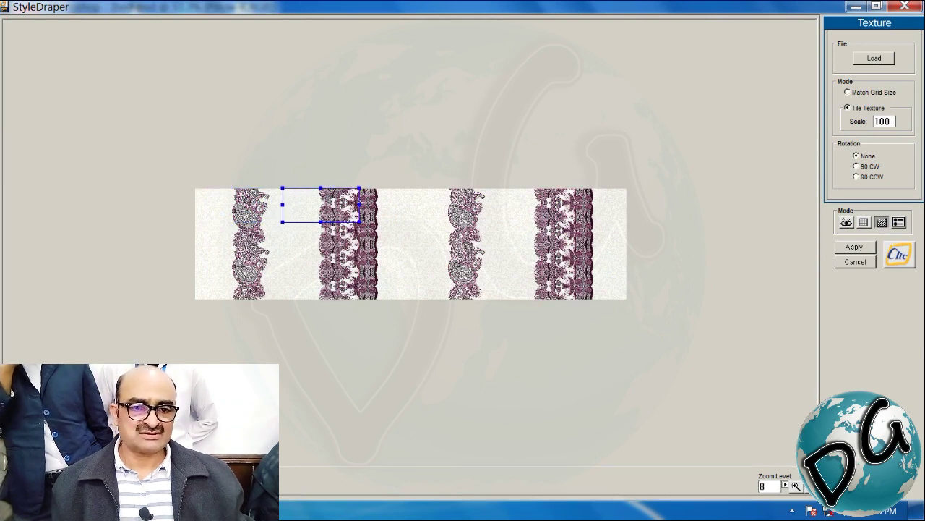
Render the right pillow drape, set its input levels to low 104 and high 231, and apply it to the Pillow-R layer.
click(846, 223)
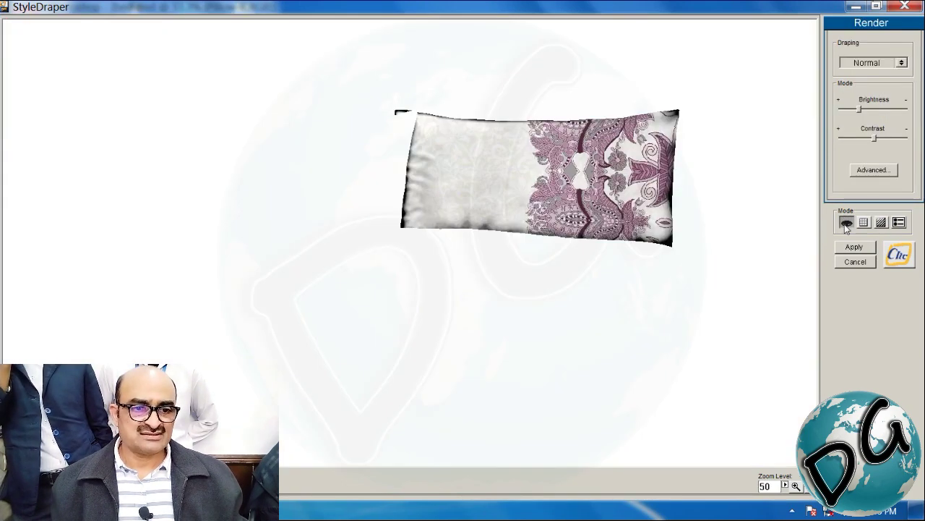
click(867, 174)
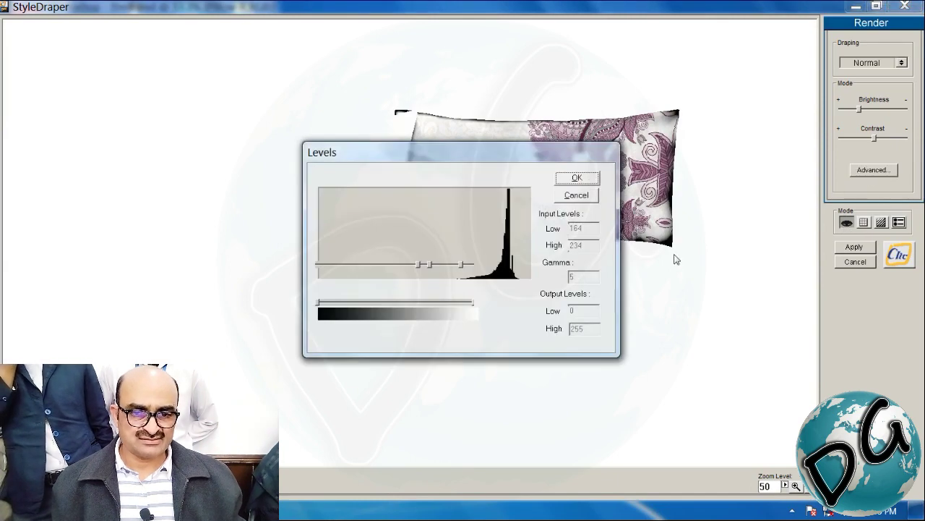
drag(418, 264, 399, 265)
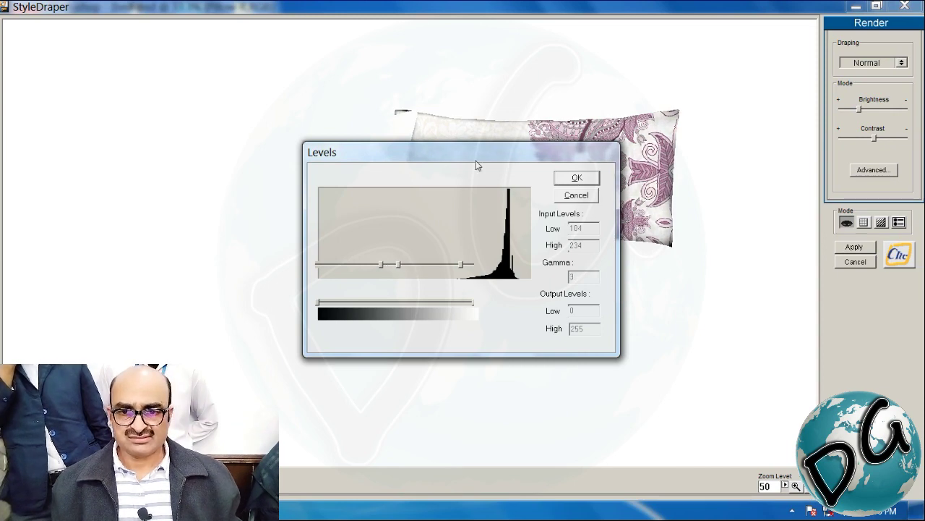
drag(477, 165, 263, 161)
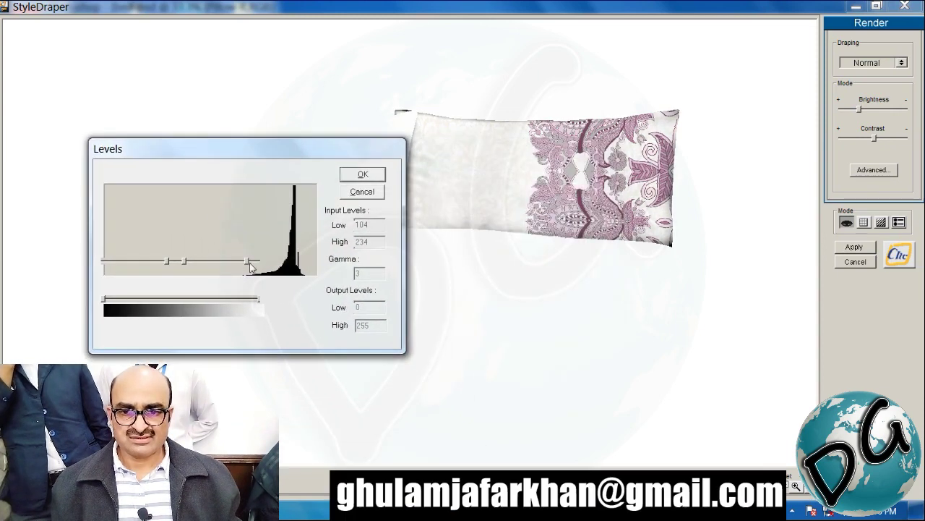
drag(250, 266, 242, 264)
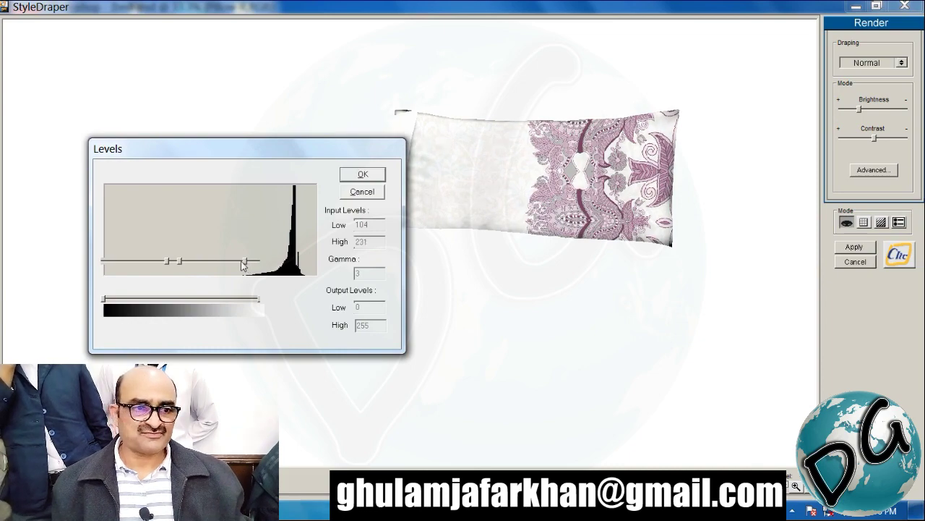
click(363, 174)
click(854, 248)
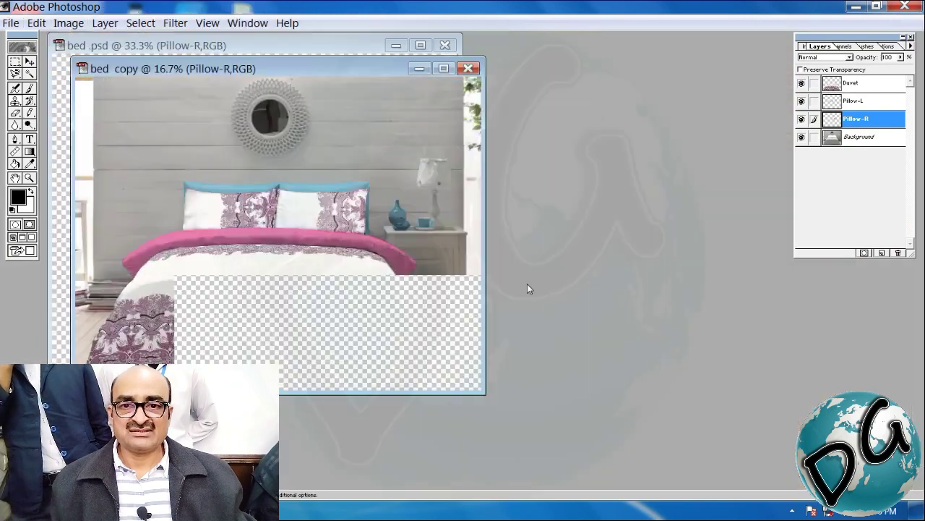
Separate the bed copy and bed.psd windows and undo the drapes in bed.psd back to plain bedding.
drag(269, 70, 547, 113)
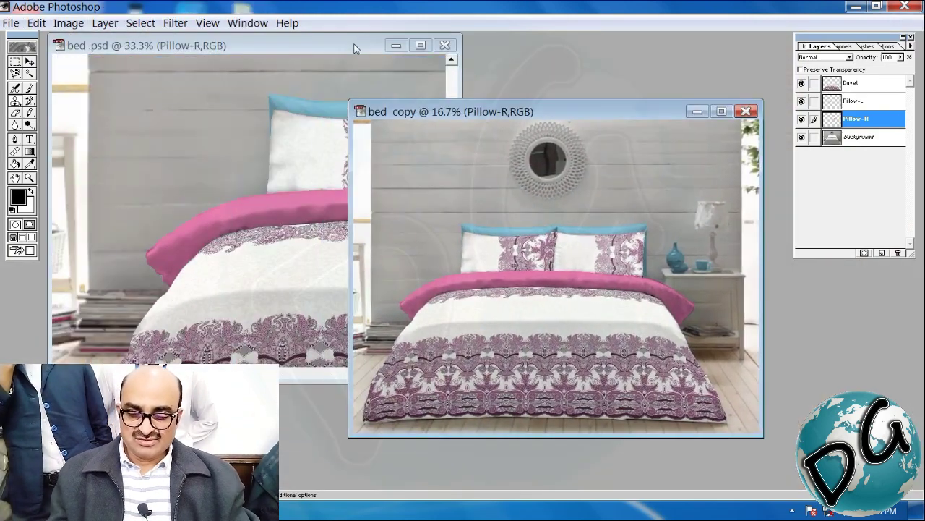
drag(354, 48, 364, 62)
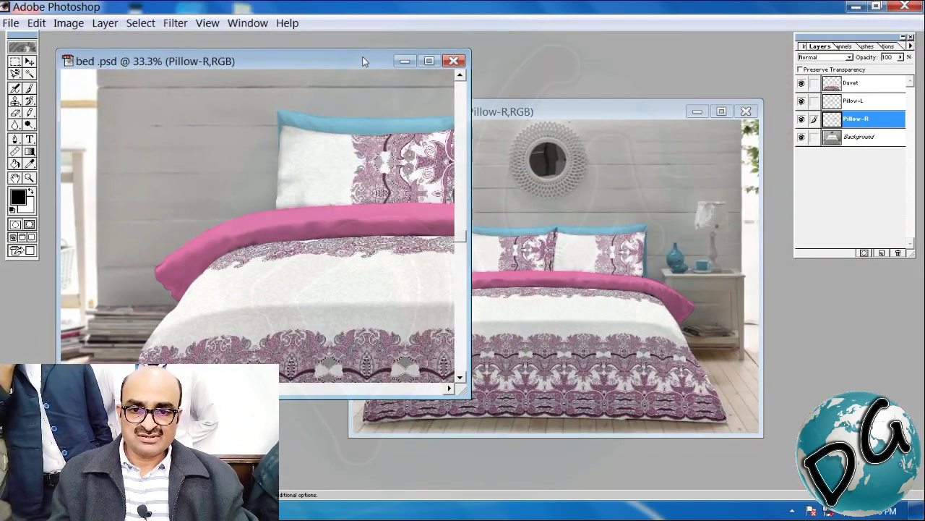
key(ctrl+alt+z)
key(ctrl+alt+z)
key(ctrl+alt+z)
key(ctrl+alt+z)
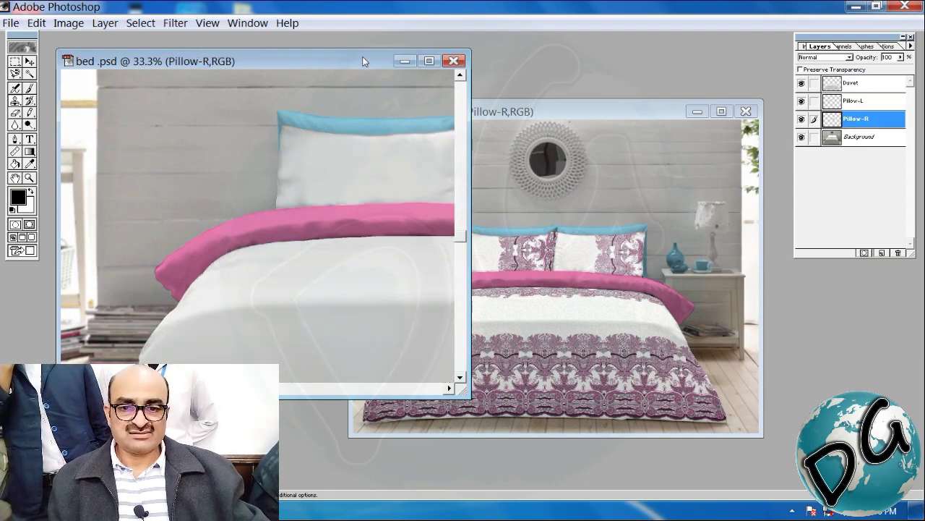
key(ctrl+minus)
key(ctrl+minus)
key(ctrl+minus)
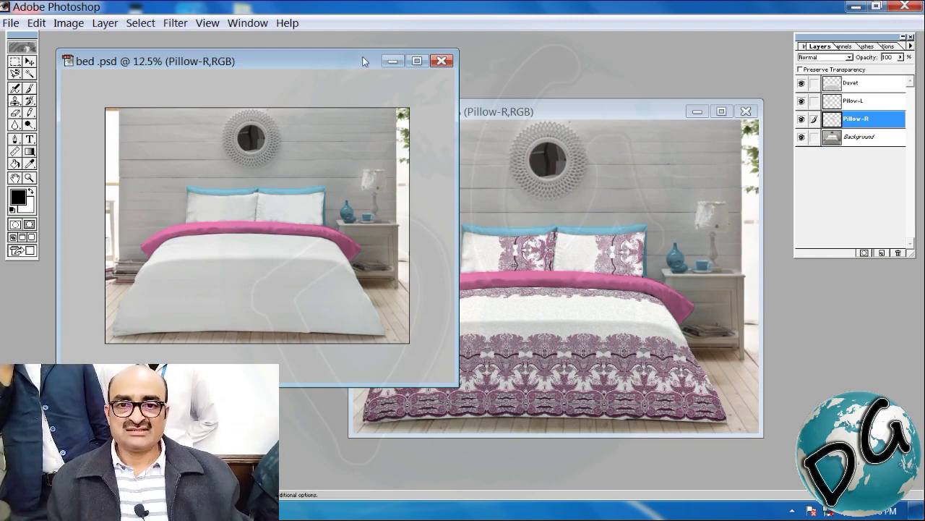
Duplicate the plain bed.psd image with all its layers as additional copies, keeping the default names.
key(alt+i)
key(d)
key(Return)
key(alt+i)
key(d)
key(Return)
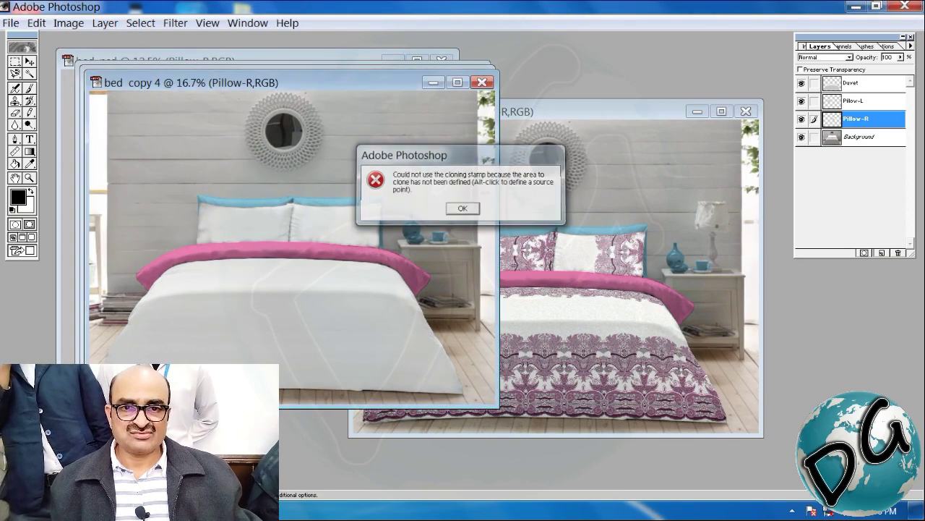
click(470, 206)
click(482, 83)
click(466, 209)
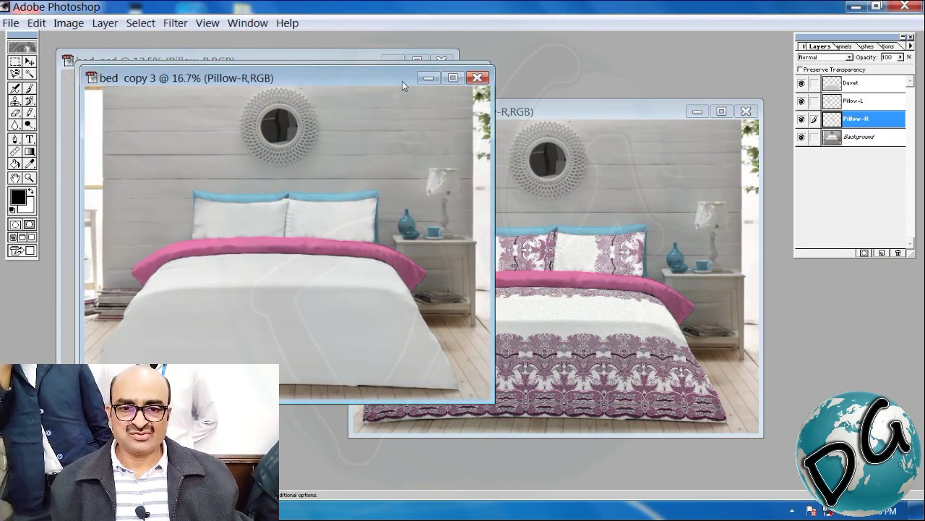
Move the plain bed duplicates aside to separate them from bed.psd and the draped bed copy.
drag(406, 81, 293, 341)
drag(360, 78, 324, 353)
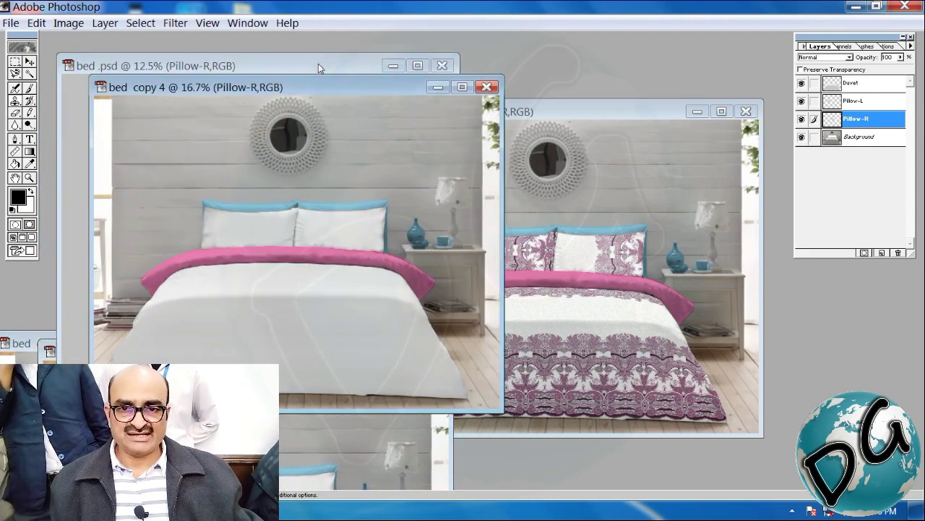
drag(397, 93, 578, 382)
click(358, 66)
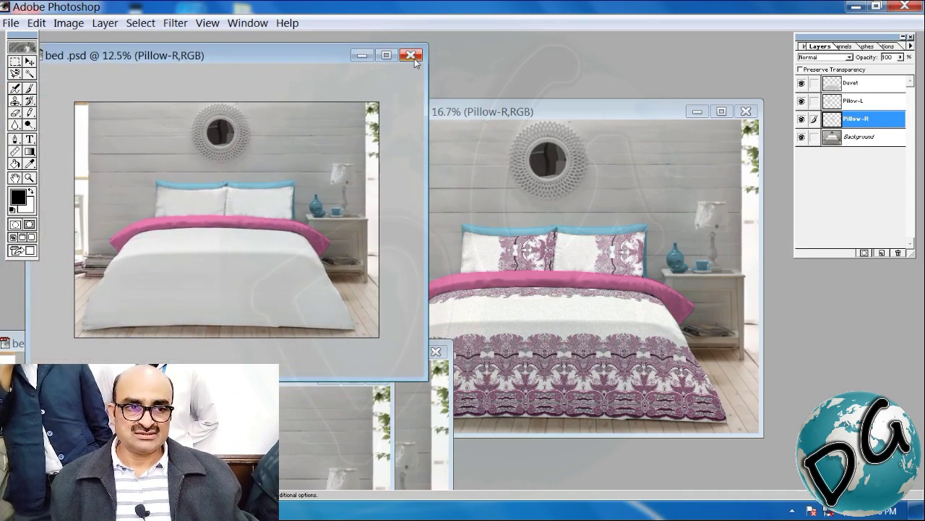
Close the original bed.psd and merge all layers of the draped bed copy in a maximized window.
click(412, 55)
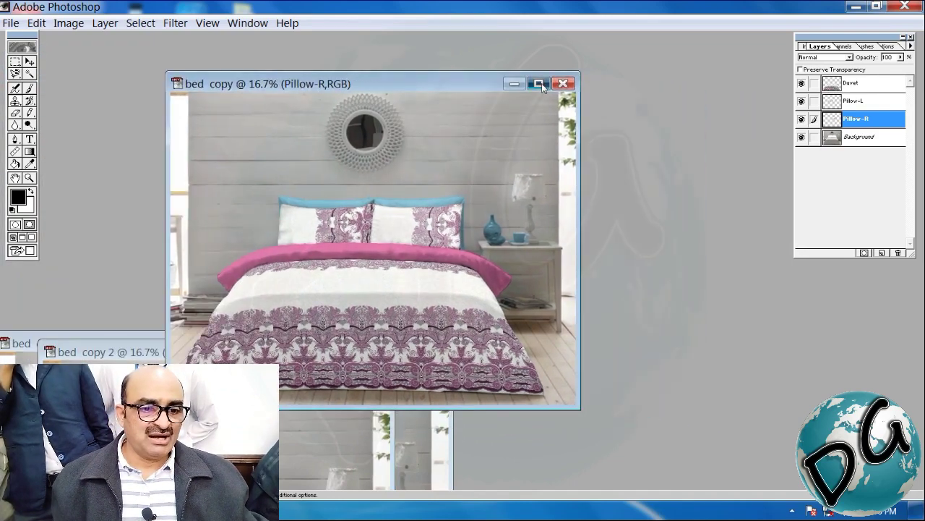
click(540, 84)
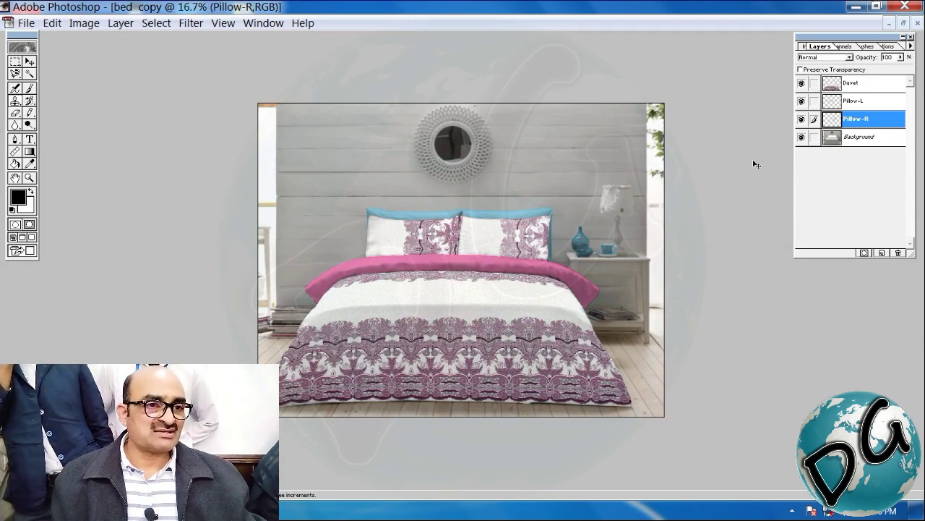
key(ctrl+shift+e)
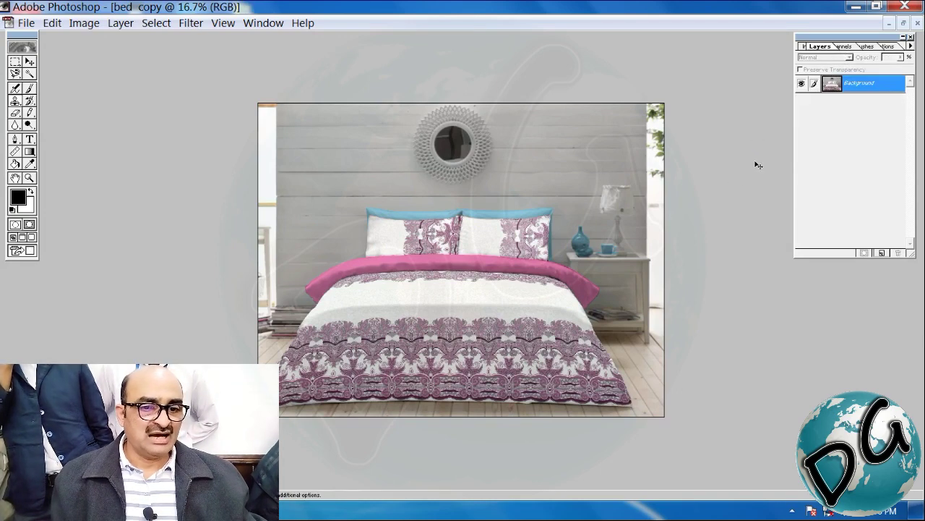
Examine the draped copy's spot channels on the bed and Spot Color 2's ink options, leaving the options unchanged.
click(846, 47)
drag(576, 196, 372, 381)
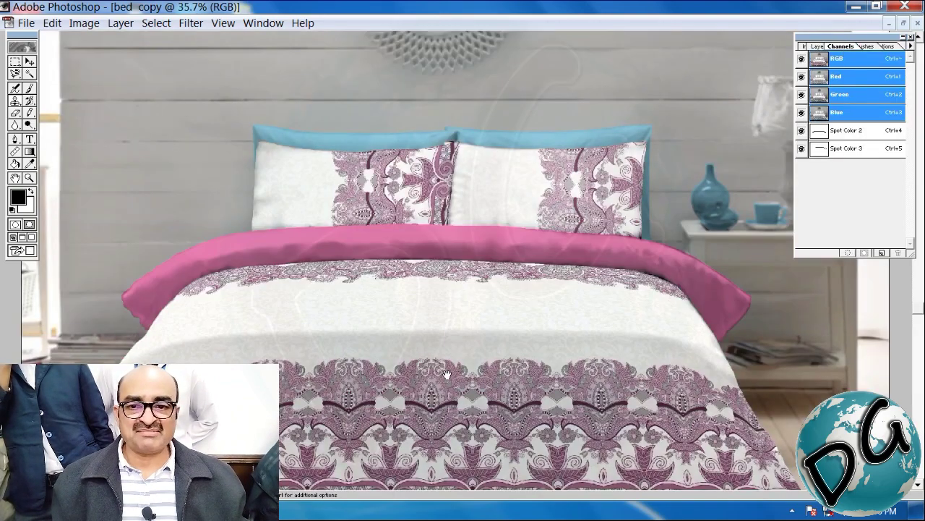
drag(447, 373, 376, 326)
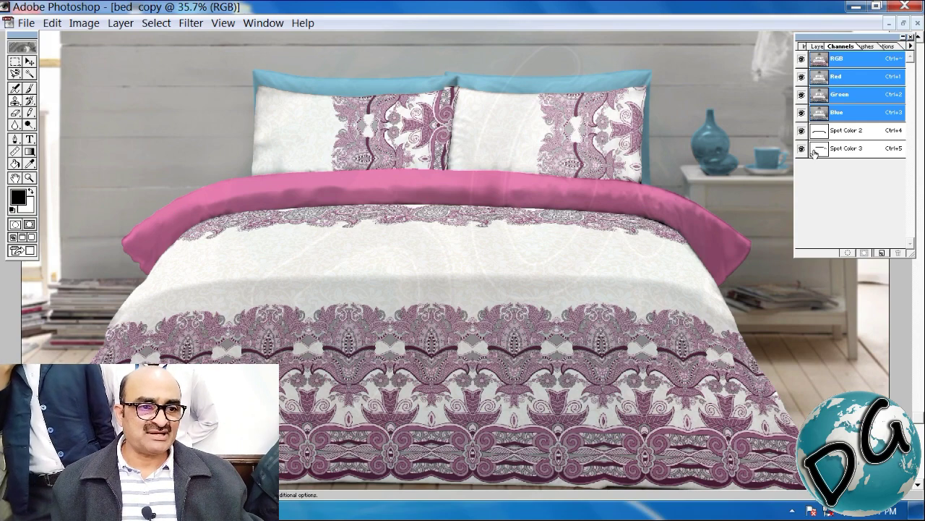
click(801, 131)
click(801, 131)
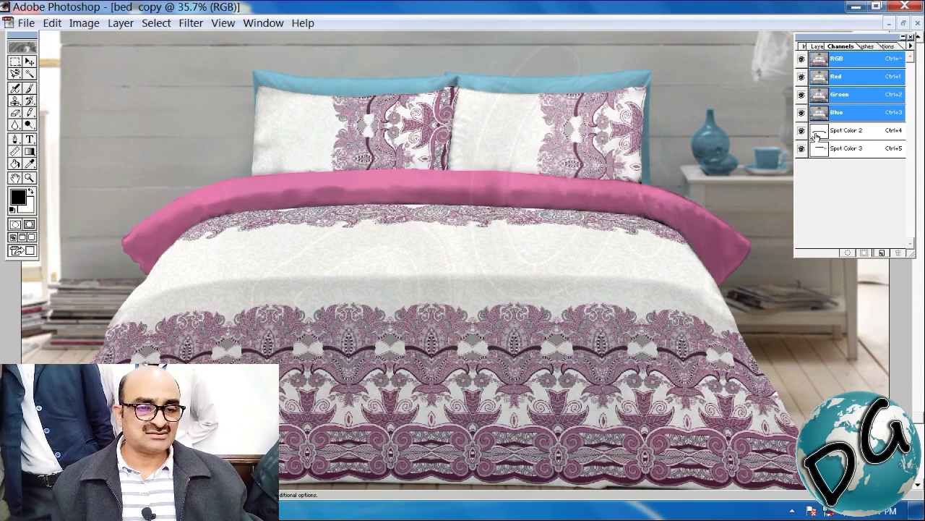
click(817, 135)
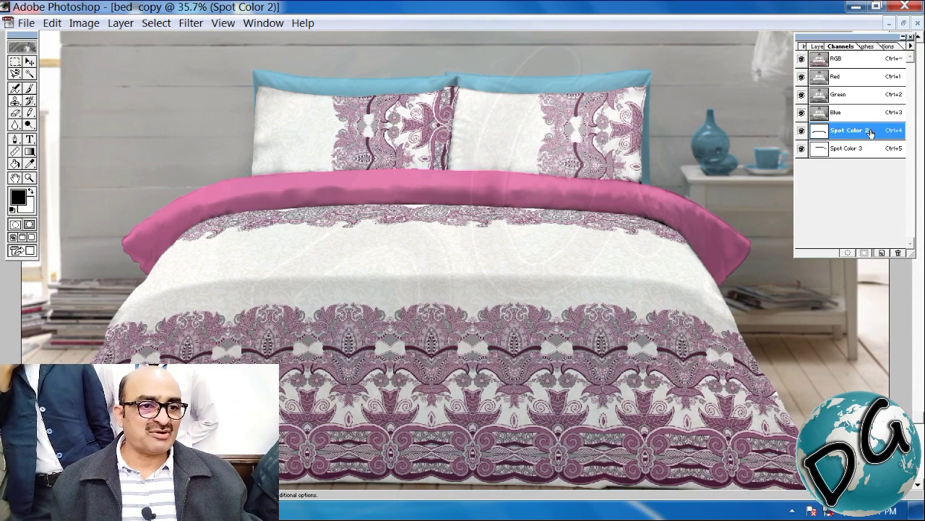
double_click(820, 135)
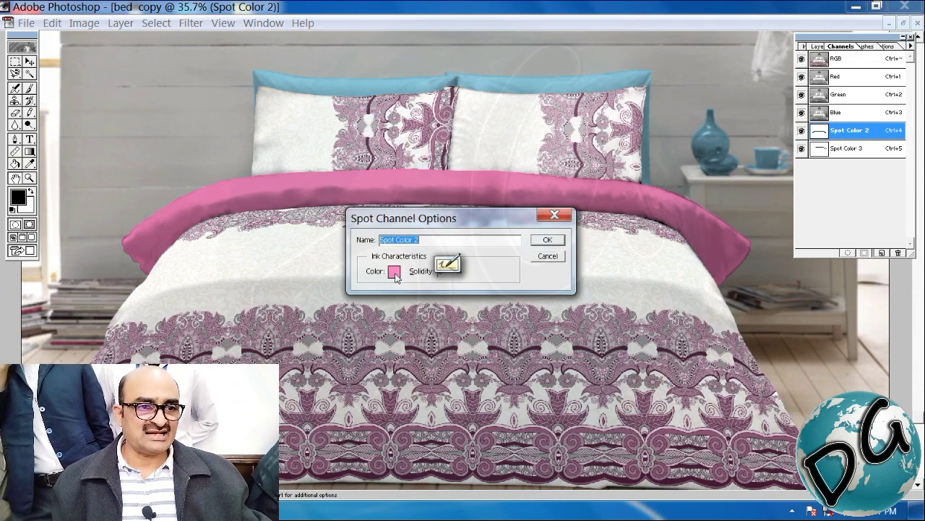
click(550, 256)
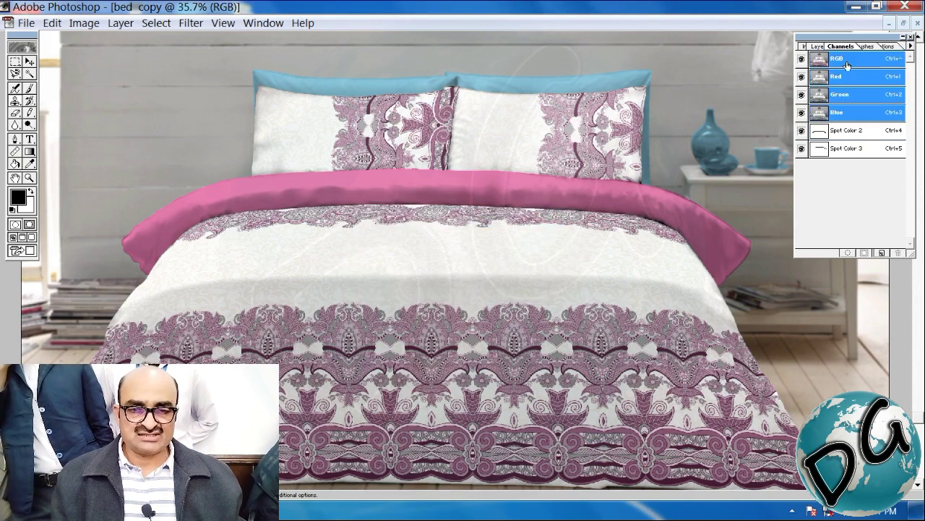
Sample the darkest plum in the duvet's ornamental border as the foreground color and copy its hex code.
click(844, 62)
ctrl+drag(441, 376, 503, 340)
key(s)
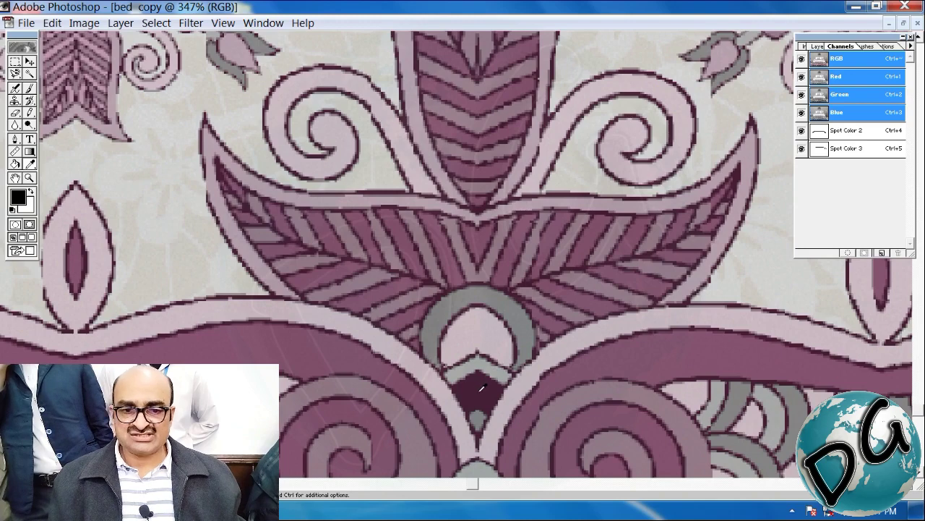
click(478, 381)
click(19, 199)
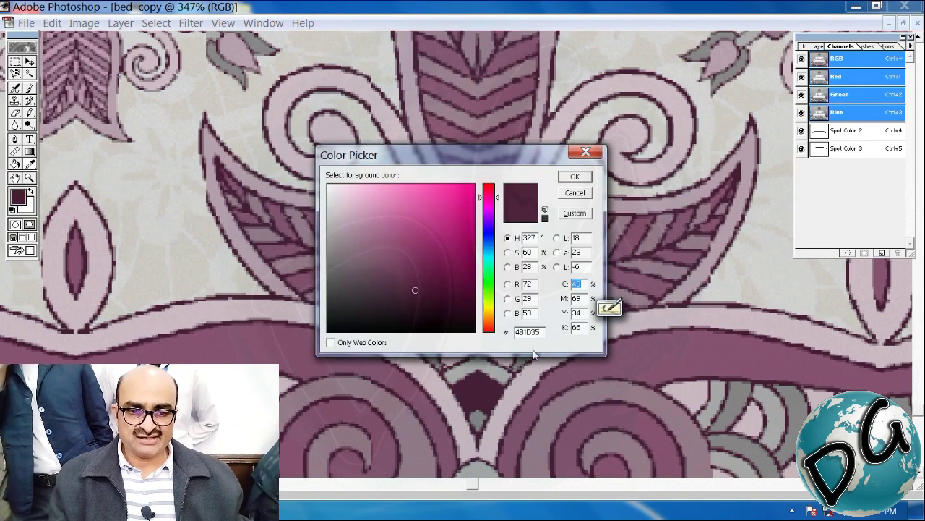
click(532, 332)
key(ctrl+c)
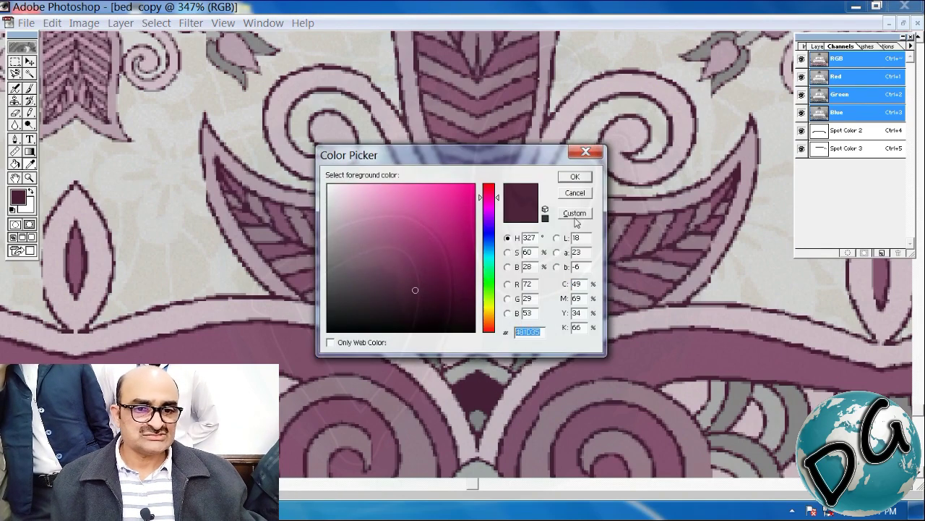
click(574, 178)
Set the ink color of the Spot Color 2 channel to hex 481D35, recoloring the duvet's folded edge.
double_click(819, 132)
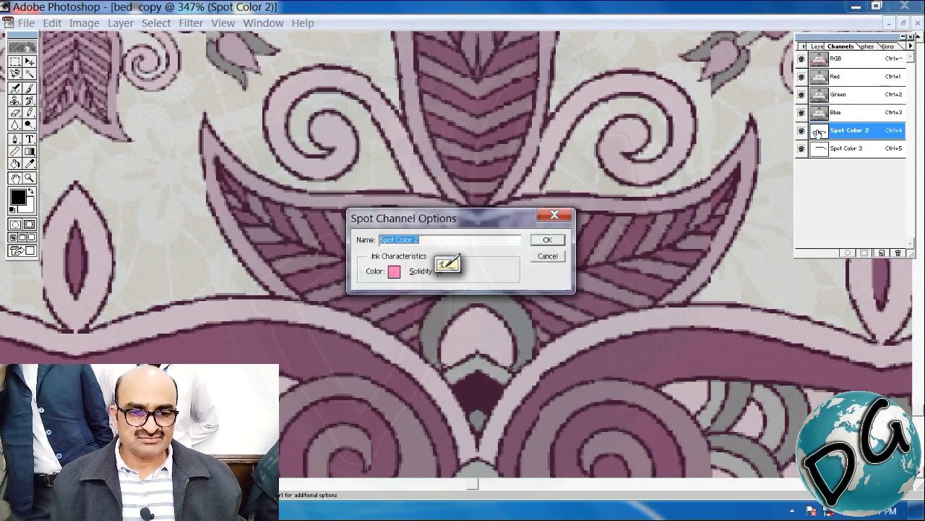
click(393, 272)
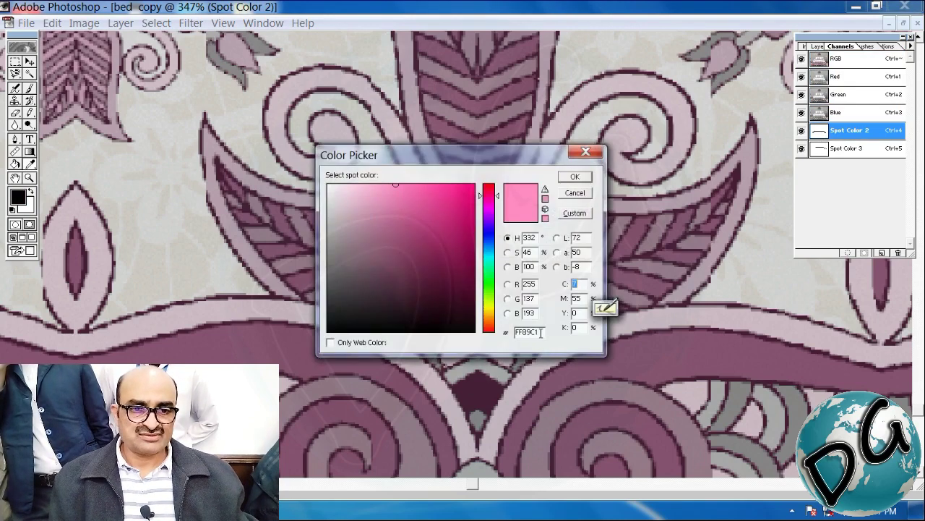
click(541, 332)
key(ctrl+v)
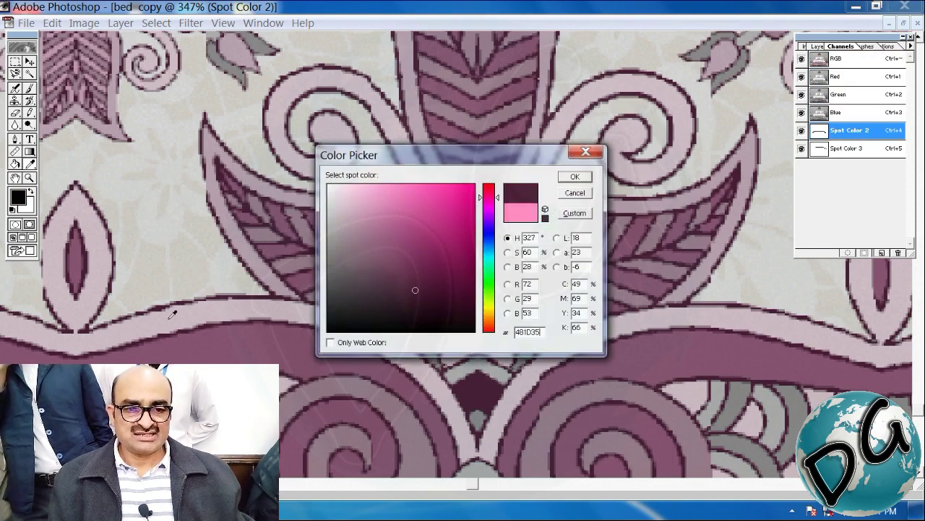
click(575, 177)
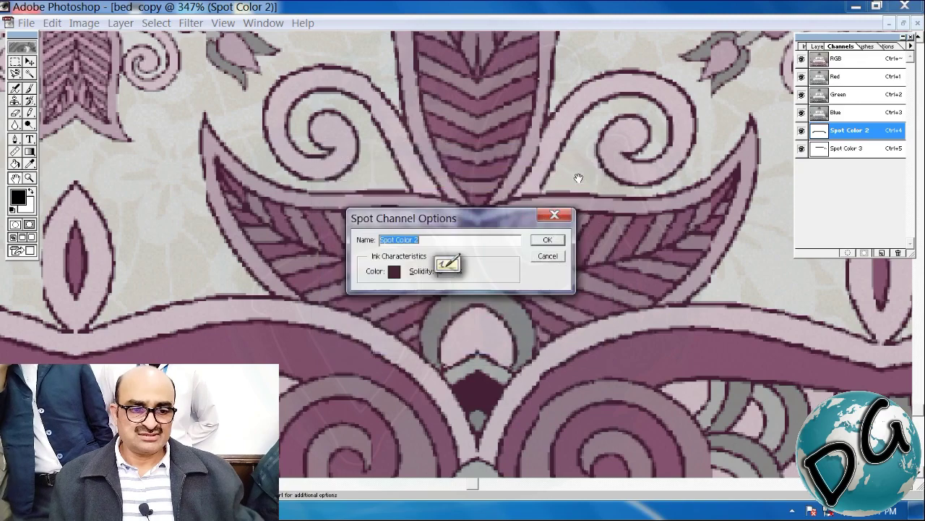
click(548, 240)
key(ctrl+minus)
key(ctrl+minus)
key(ctrl+minus)
key(ctrl+minus)
key(ctrl+minus)
key(ctrl+minus)
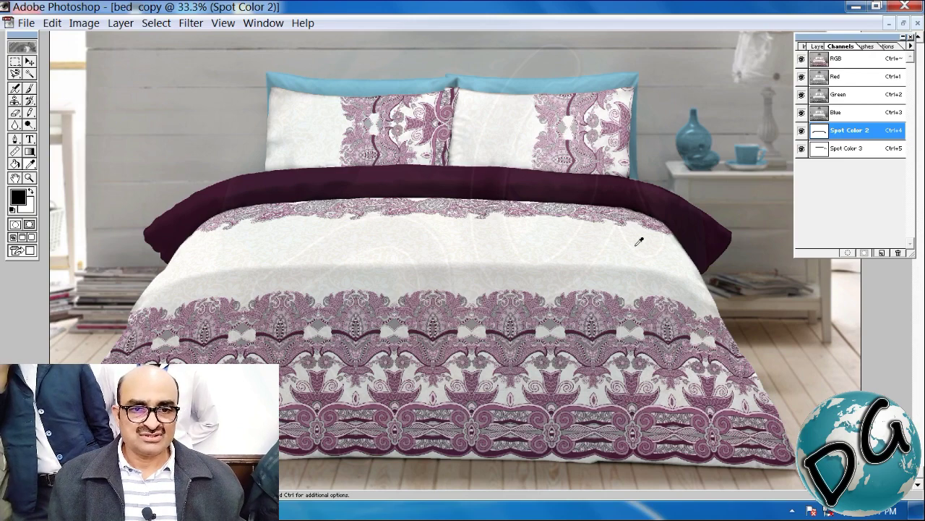
Sample a light mauve from the duvet's ornamental border as the foreground color and copy its hex code BE99AE.
click(820, 63)
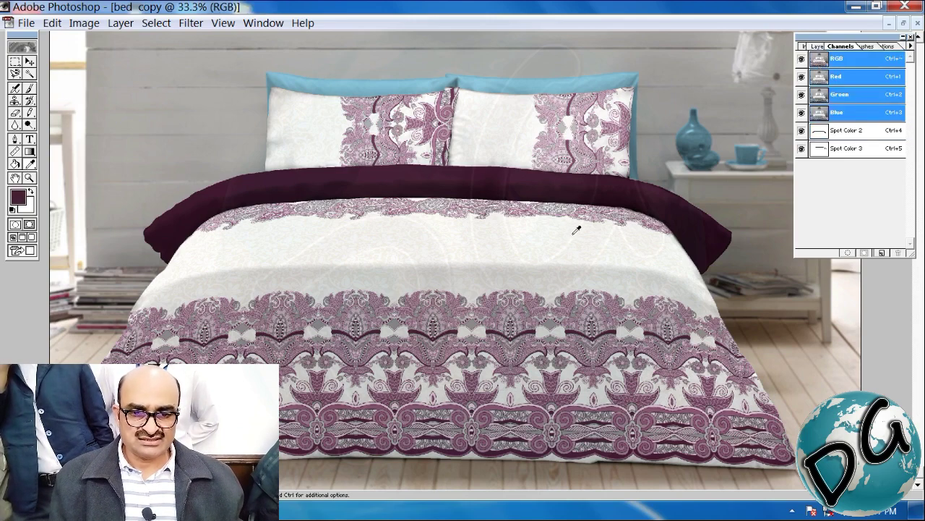
drag(587, 306, 466, 387)
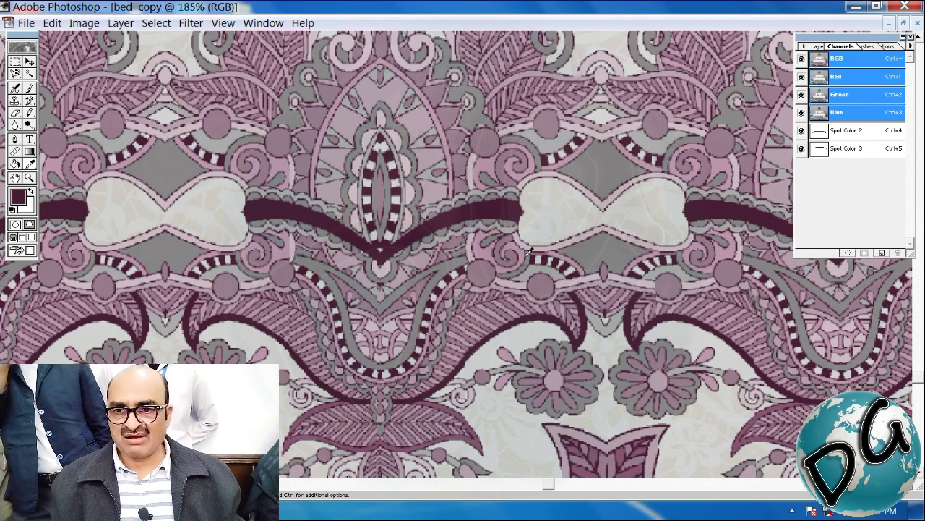
click(484, 253)
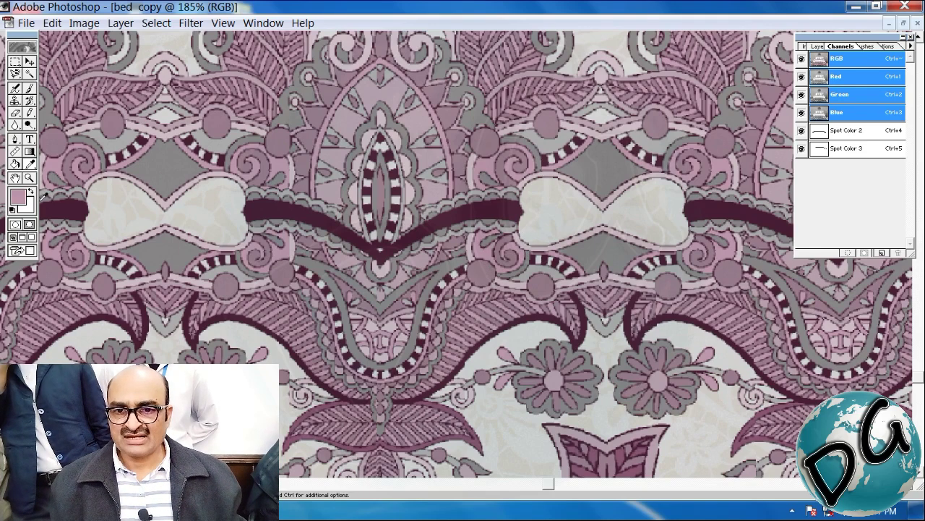
click(18, 197)
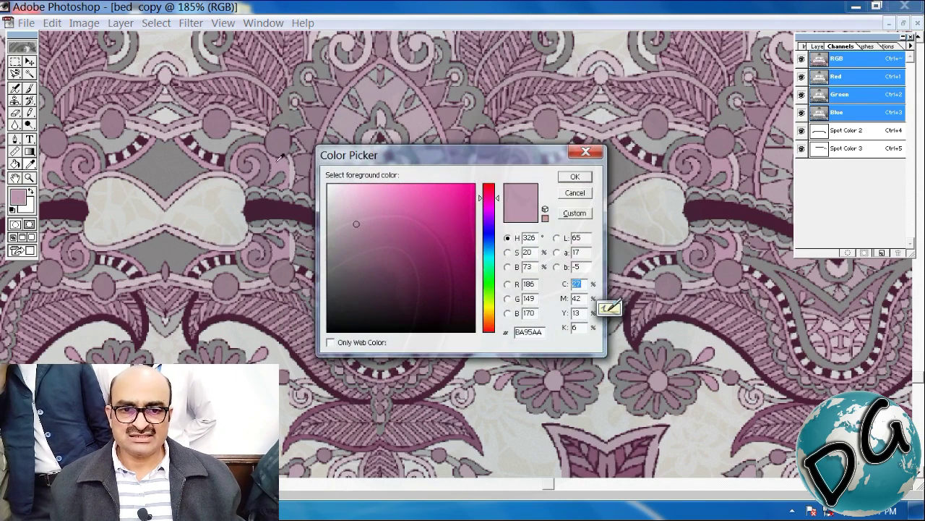
click(608, 309)
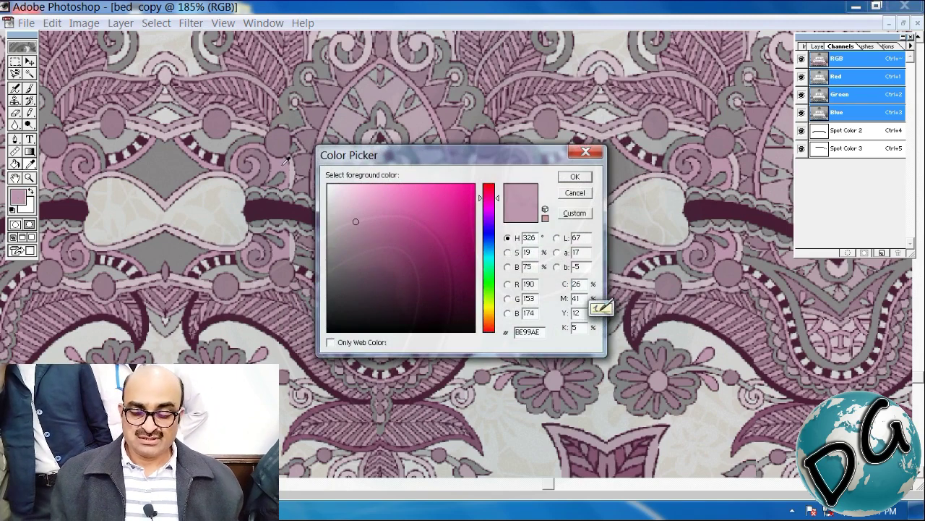
double_click(535, 331)
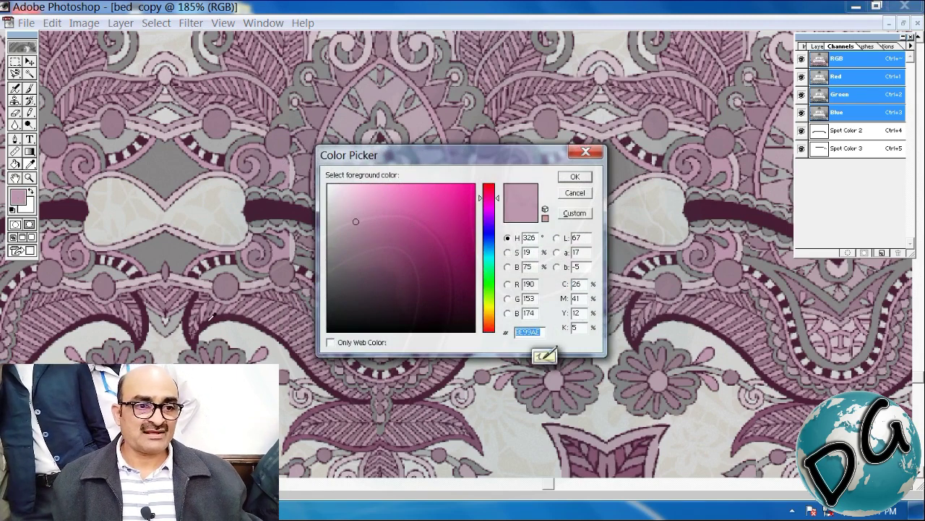
click(571, 178)
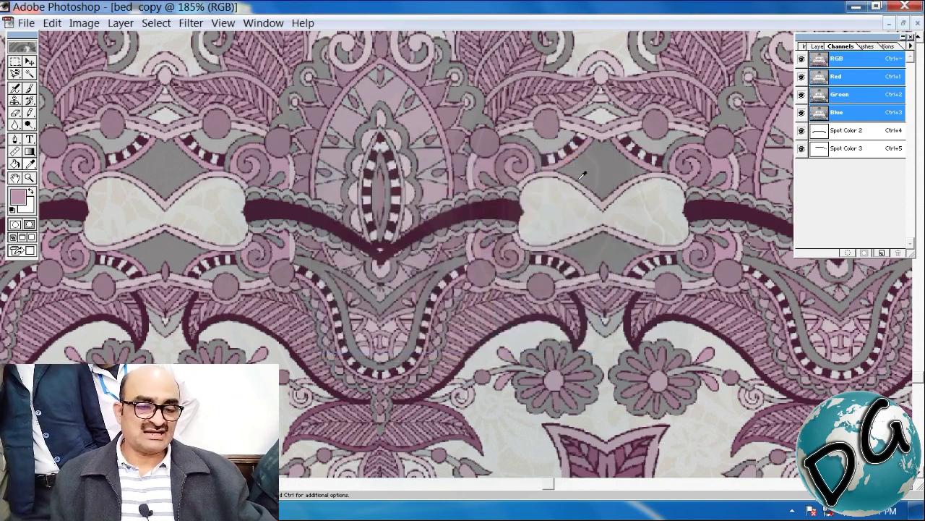
Toggle the visibility of the Spot Color 3 channel to examine which areas of the bed scene it colors.
click(817, 153)
key(ctrl+minus)
key(ctrl+minus)
key(ctrl+minus)
key(ctrl+minus)
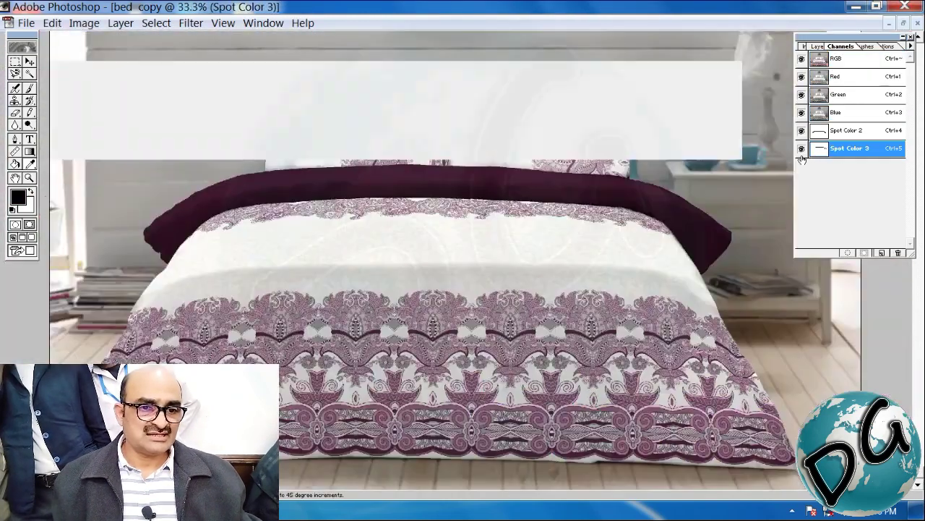
key(ctrl+minus)
click(801, 150)
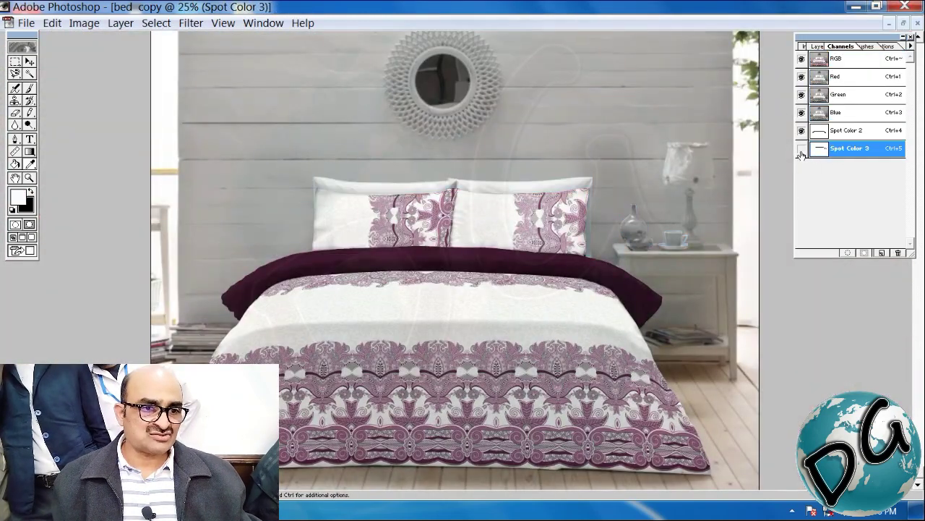
click(801, 149)
click(801, 150)
click(801, 149)
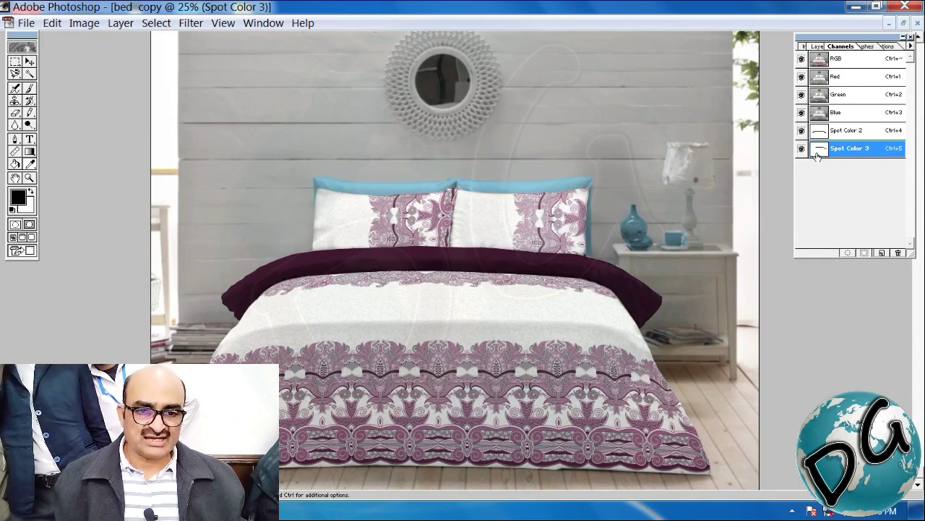
Set the ink color of the Spot Color 3 channel to the copied mauve, hex BE99AE.
double_click(815, 153)
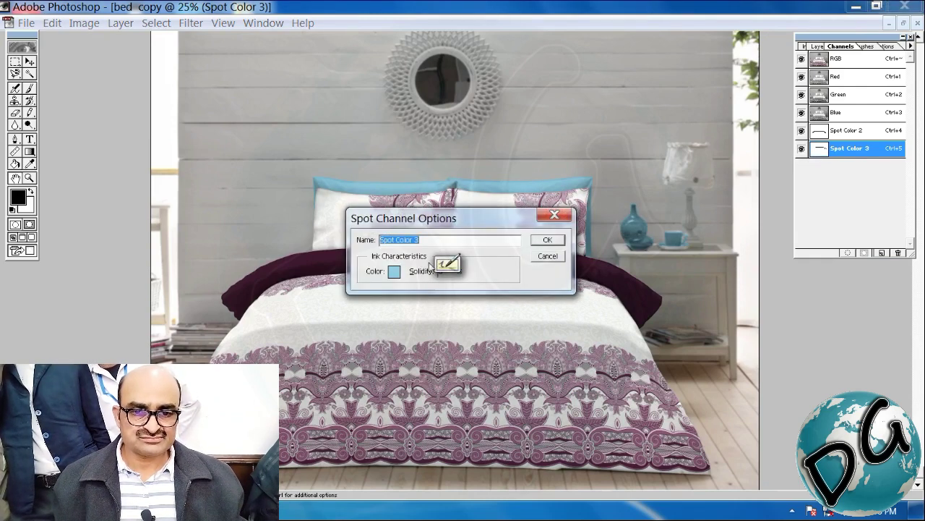
drag(460, 222, 612, 240)
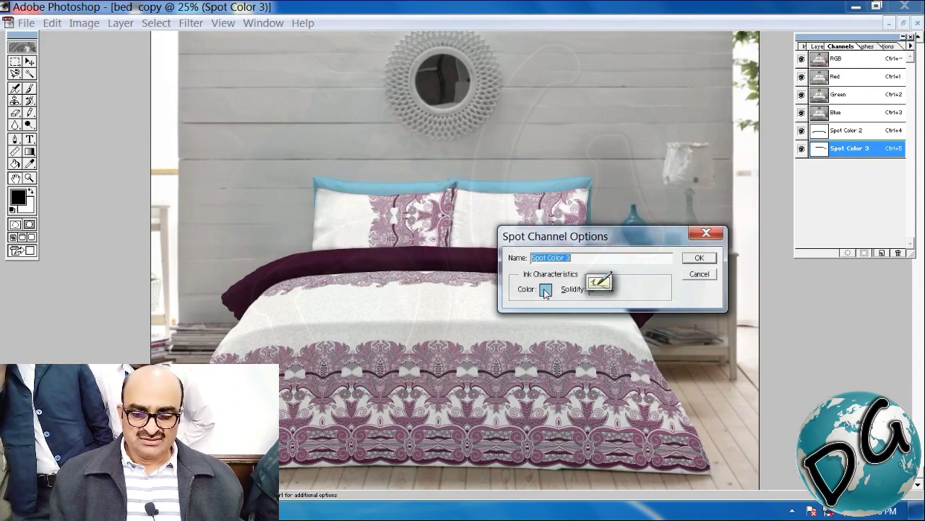
click(546, 289)
drag(541, 332, 511, 331)
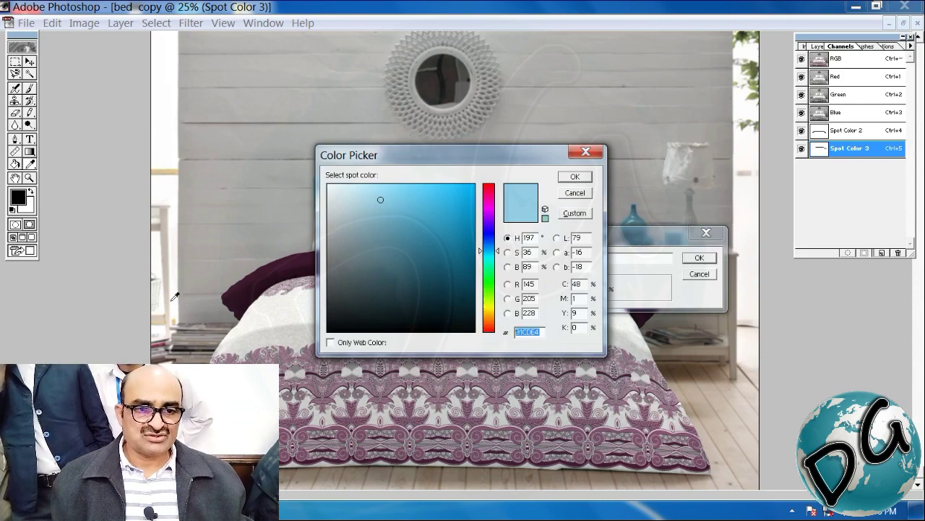
click(547, 358)
click(574, 177)
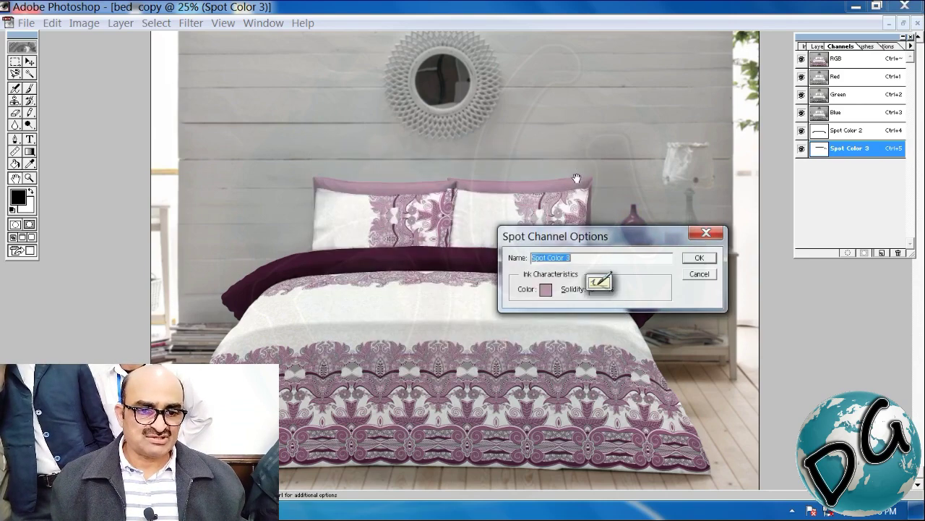
Try a solidity of 100% for the Spot Color 3 channel and inspect the pillow edges and vase.
click(596, 290)
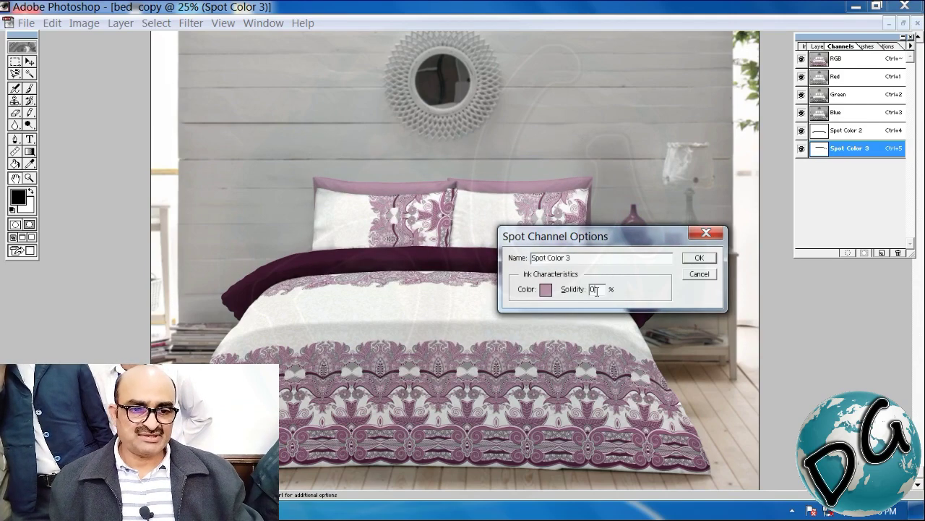
key(BackSpace)
text(100)
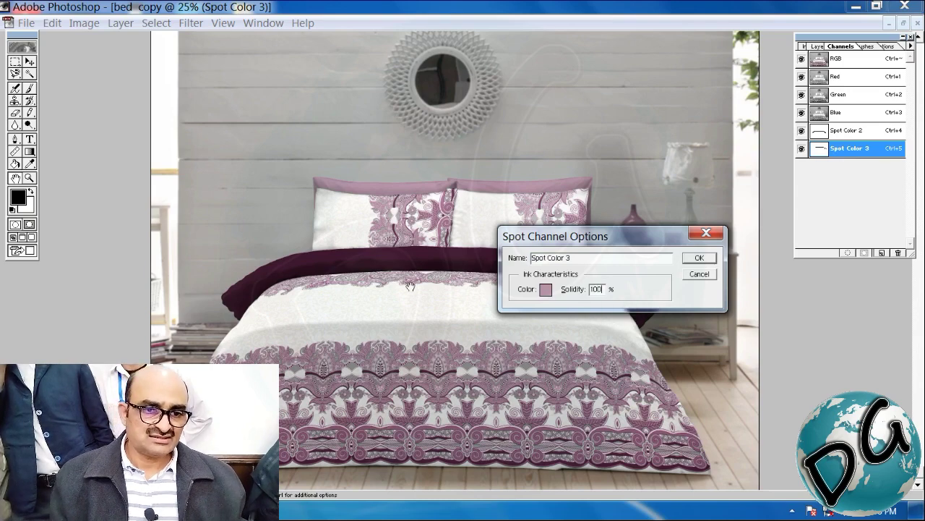
click(708, 261)
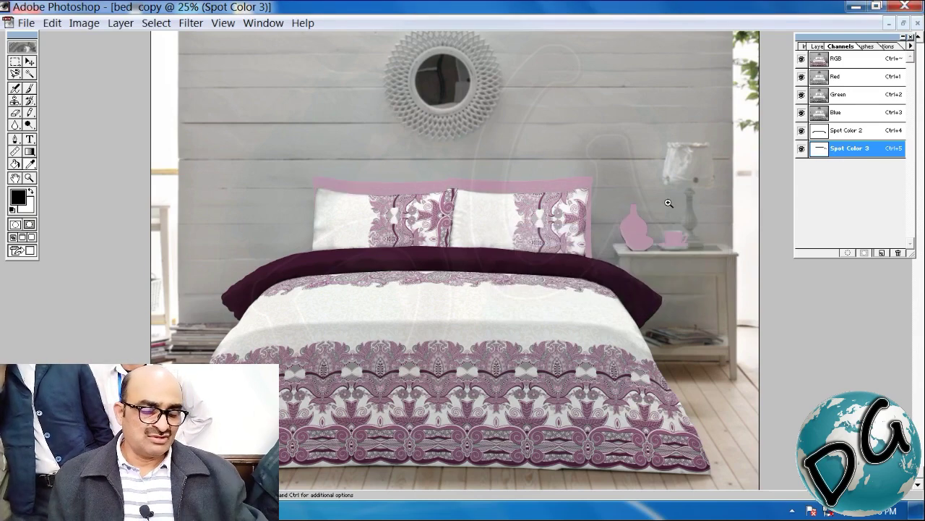
drag(668, 203, 591, 270)
key(ctrl+minus)
key(ctrl+minus)
key(ctrl+minus)
key(ctrl+minus)
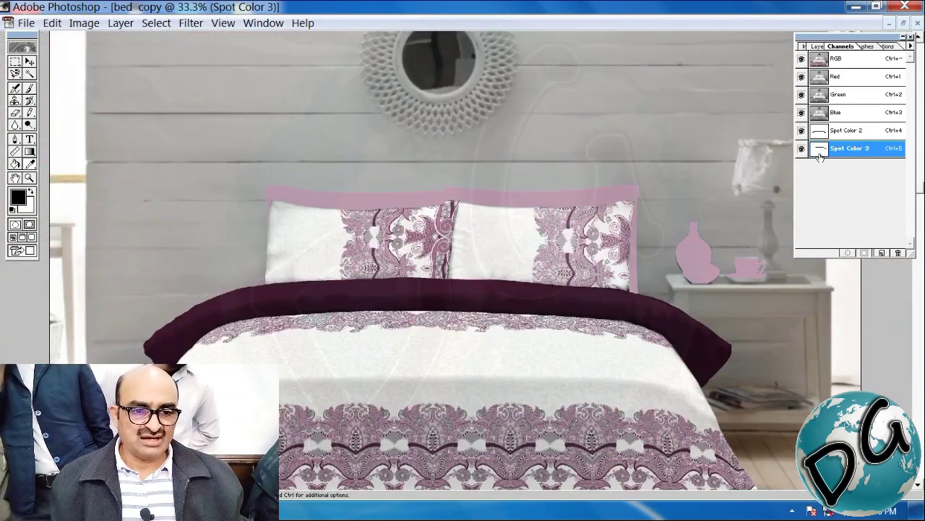
Set the solidity of the Spot Color 3 channel back to 0%.
double_click(820, 149)
double_click(595, 288)
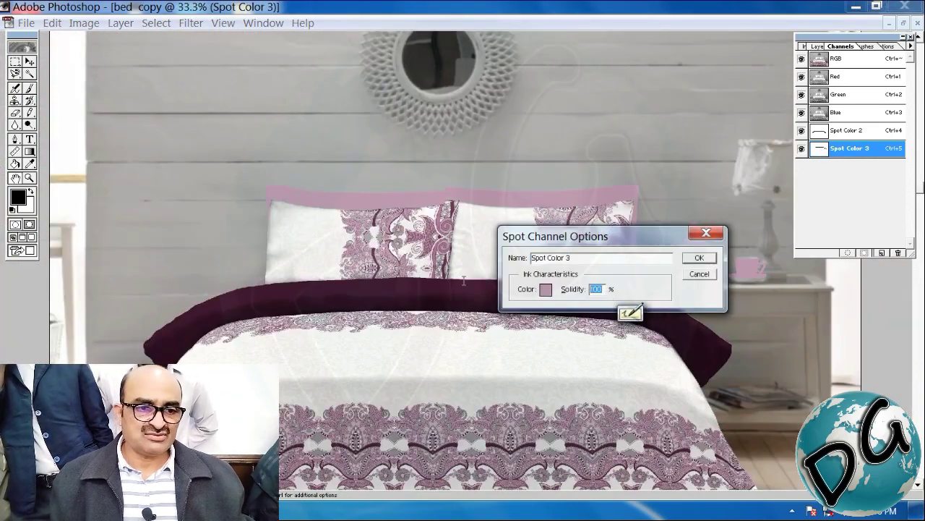
text(0)
key(Return)
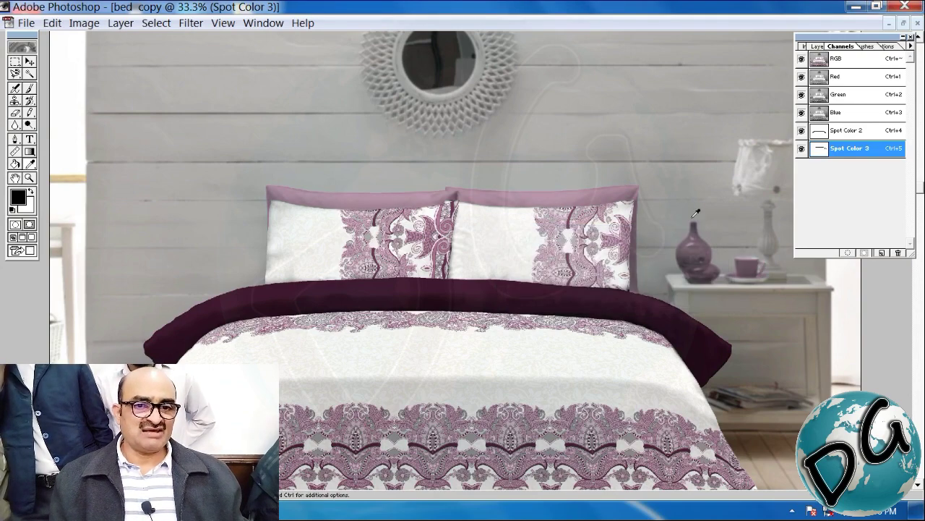
Select all channels of the bed copy and merge Spot Color 2 and Spot Color 3 into the RGB image.
drag(661, 180, 470, 298)
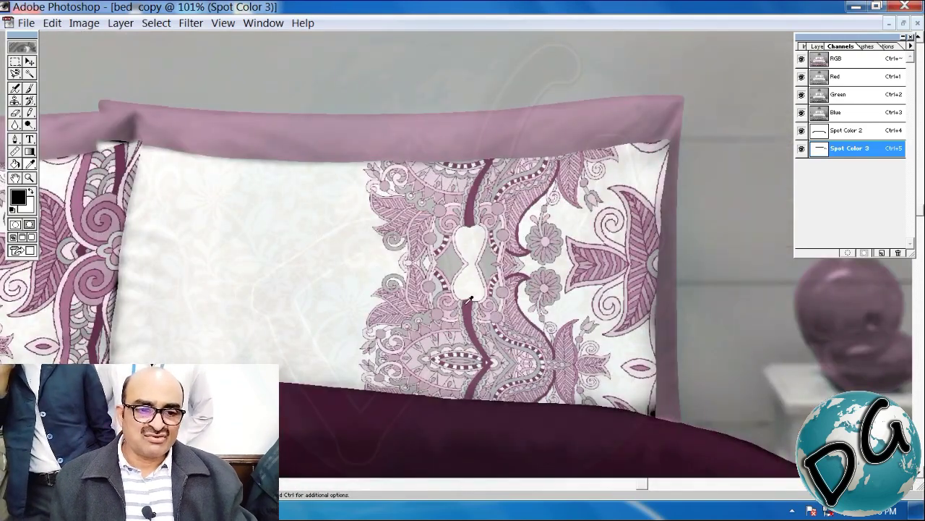
key(ctrl+minus)
key(ctrl+minus)
key(ctrl+minus)
key(ctrl+minus)
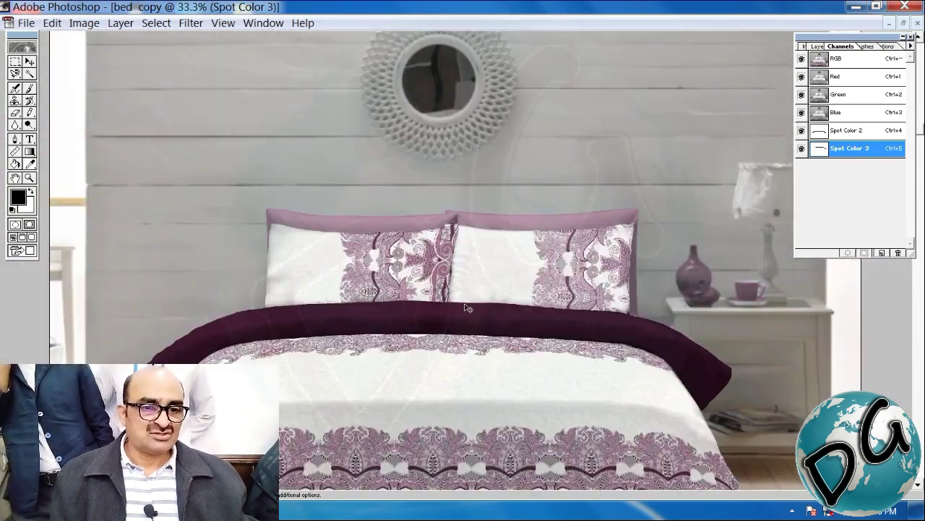
key(ctrl+minus)
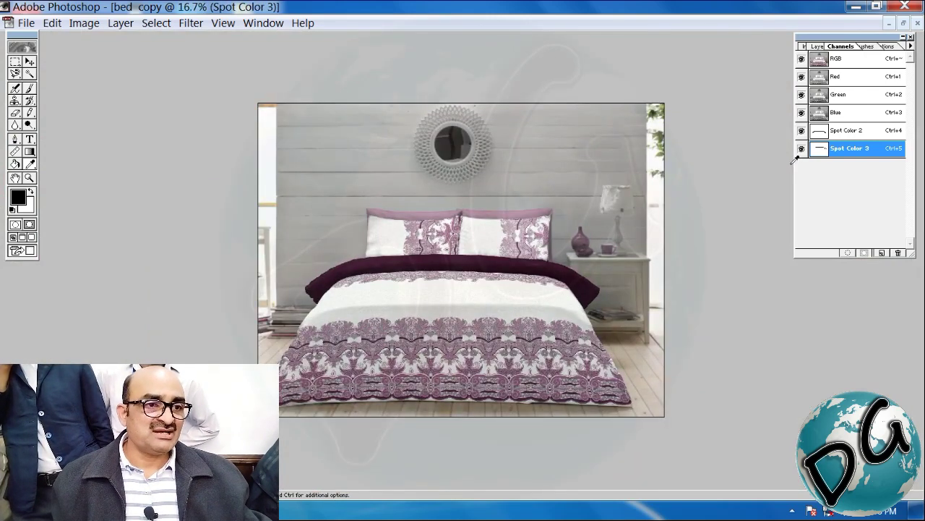
key(ctrl+grave)
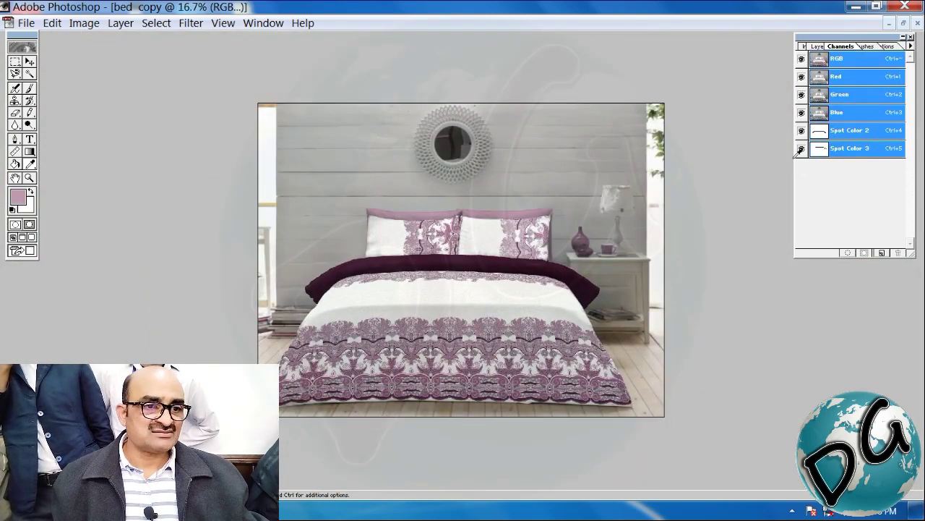
click(910, 46)
click(837, 128)
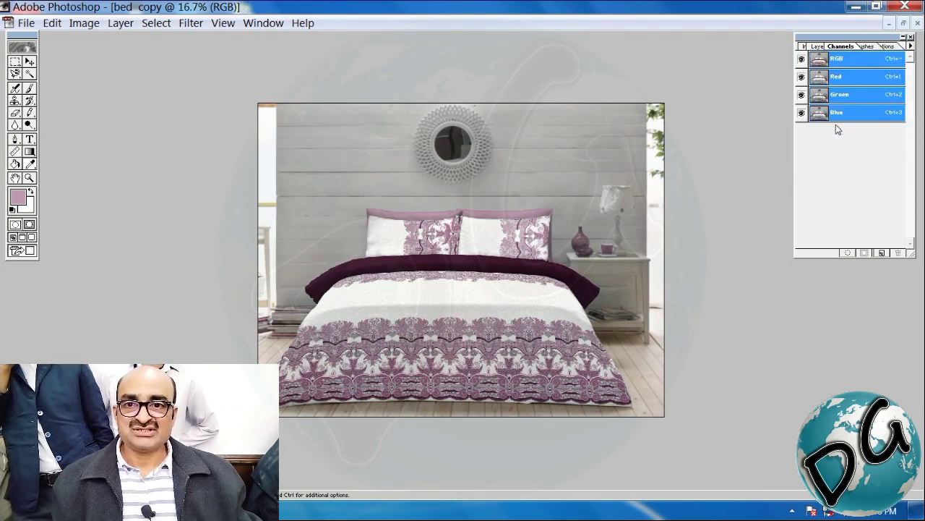
Apply the Blur More filter to the merged bed image to soften the jagged edges of the duvet fold.
click(191, 22)
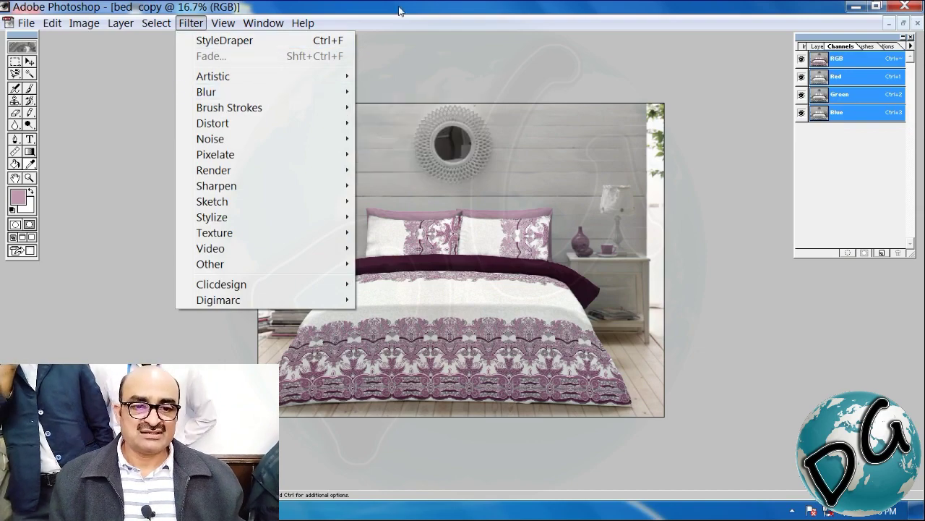
key(Escape)
drag(564, 211, 483, 289)
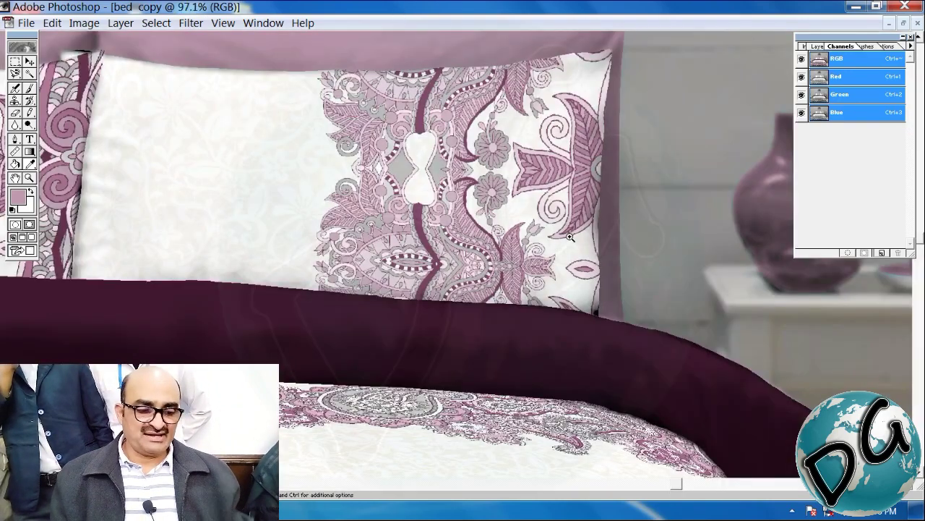
click(599, 365)
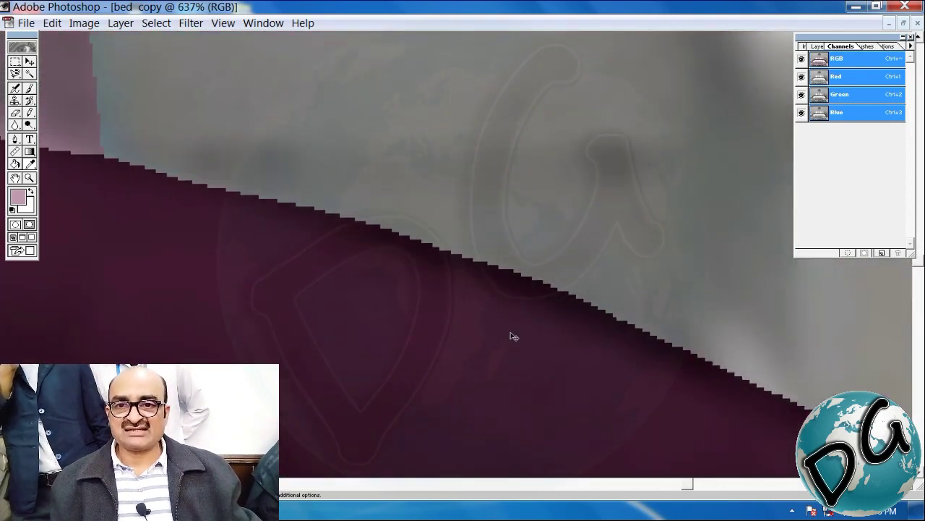
key(ctrl+minus)
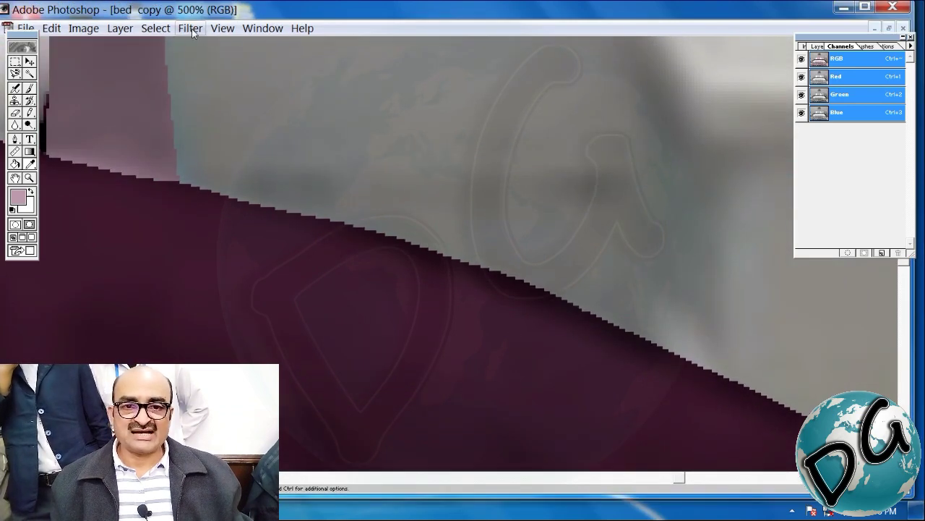
click(192, 28)
mouse_move(245, 97)
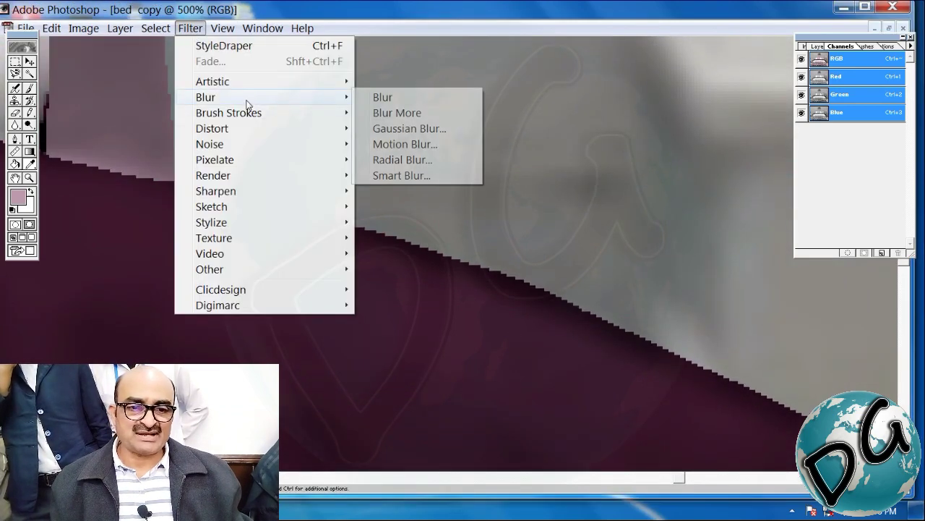
click(435, 114)
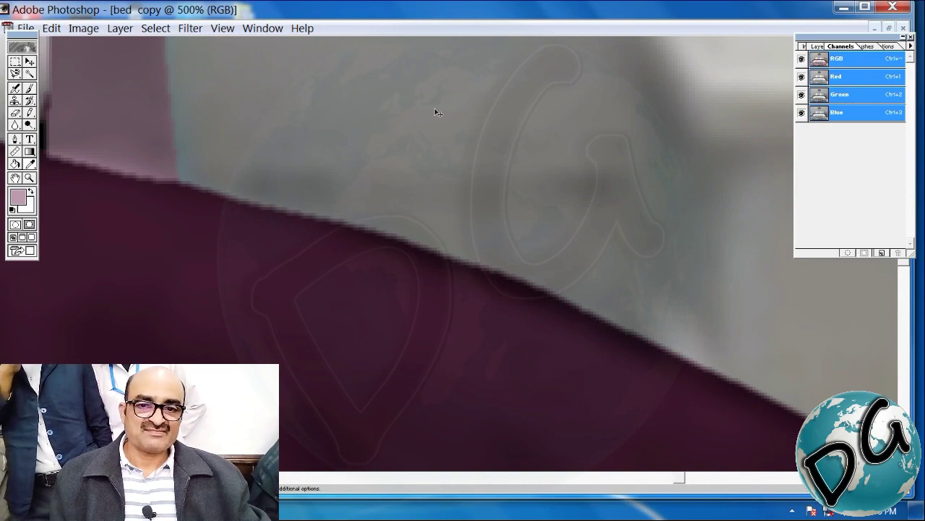
Examine the whole blurred bed image, including the pillows, duvet fold and vase.
key(ctrl+minus)
key(ctrl+minus)
key(ctrl+minus)
key(ctrl+minus)
key(ctrl+minus)
key(ctrl+minus)
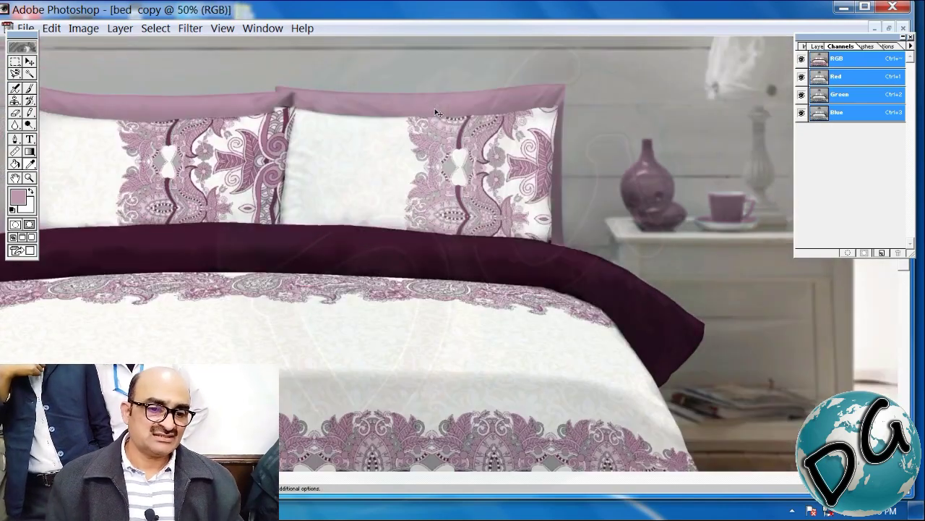
key(ctrl+minus)
key(ctrl+minus)
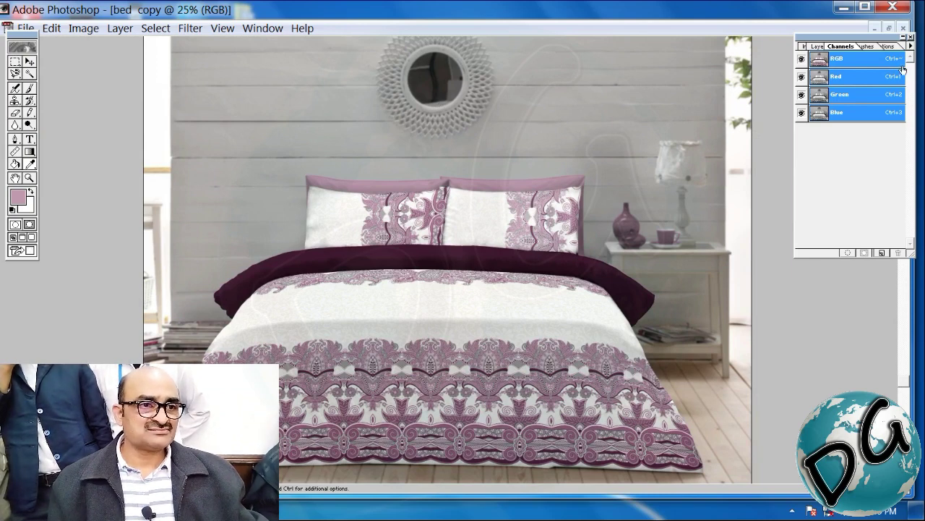
Restore the bed copy to a floating window and close it without saving changes.
click(888, 28)
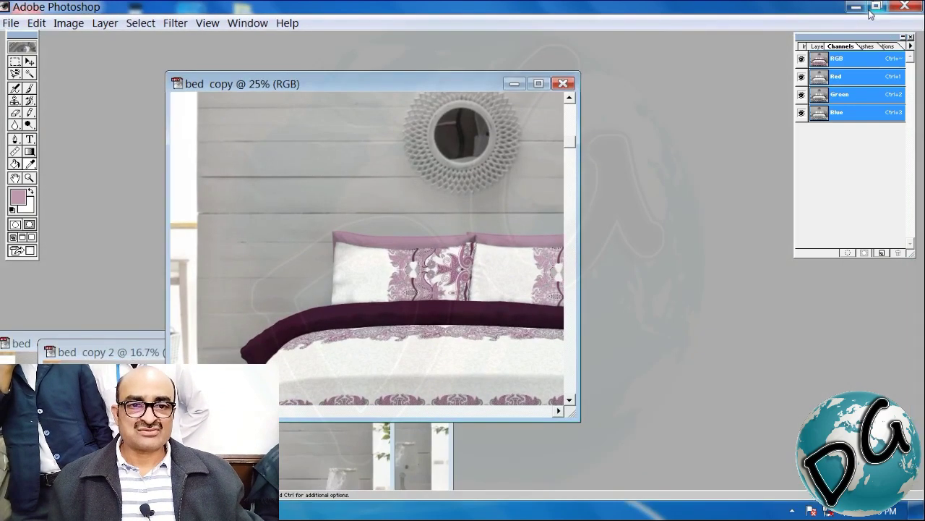
click(564, 84)
click(464, 206)
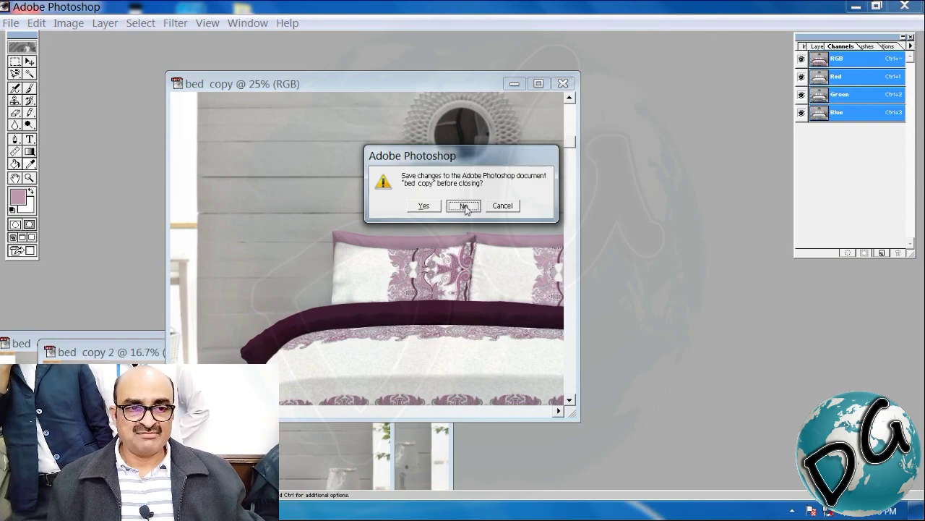
Reposition and maximize the bed copy 4 window, and make its Duvet layer active.
drag(481, 144, 530, 78)
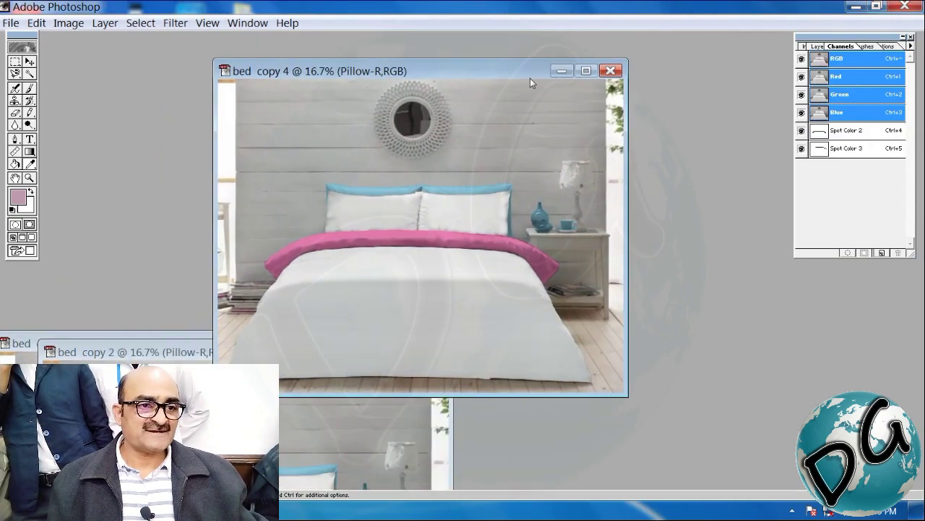
click(586, 71)
click(819, 47)
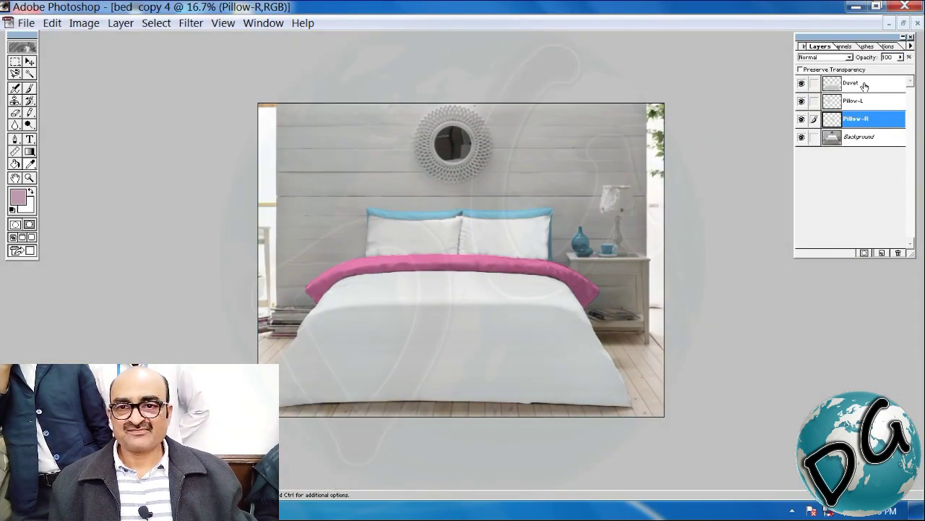
click(858, 83)
Start StyleDraper full-screen on the Duvet layer and load the Duvet grid from the Bedding Lecture folder.
click(191, 22)
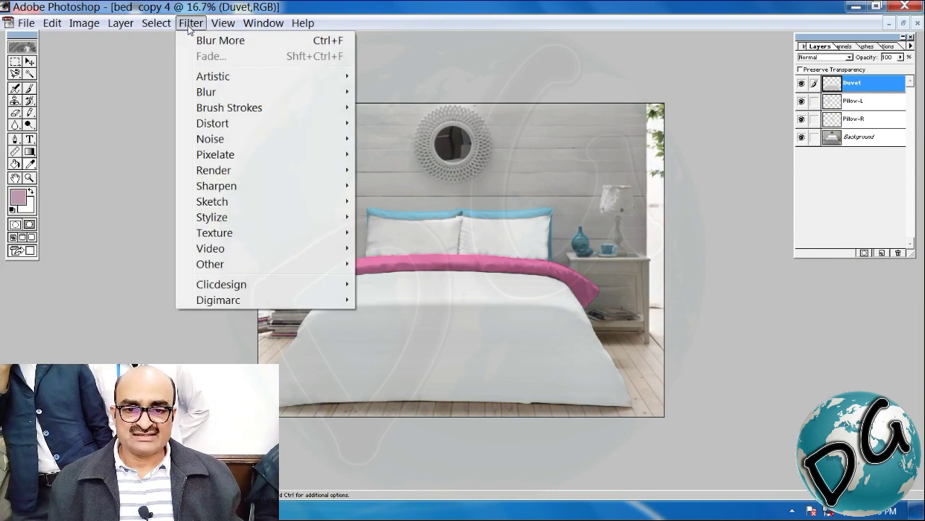
mouse_move(258, 288)
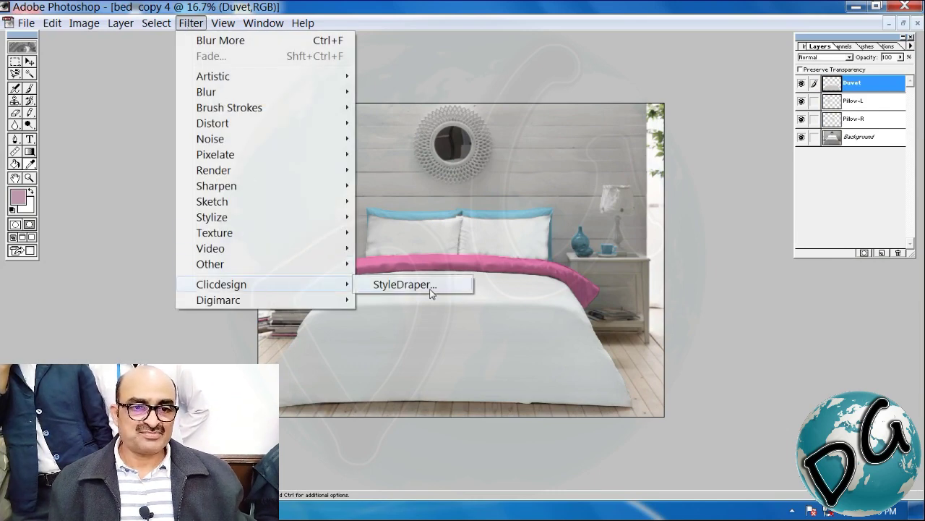
click(402, 284)
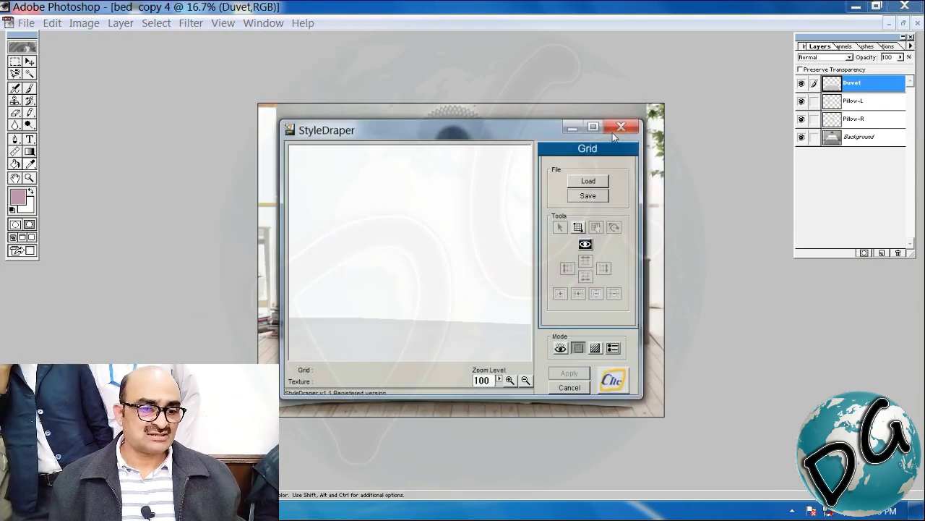
click(593, 129)
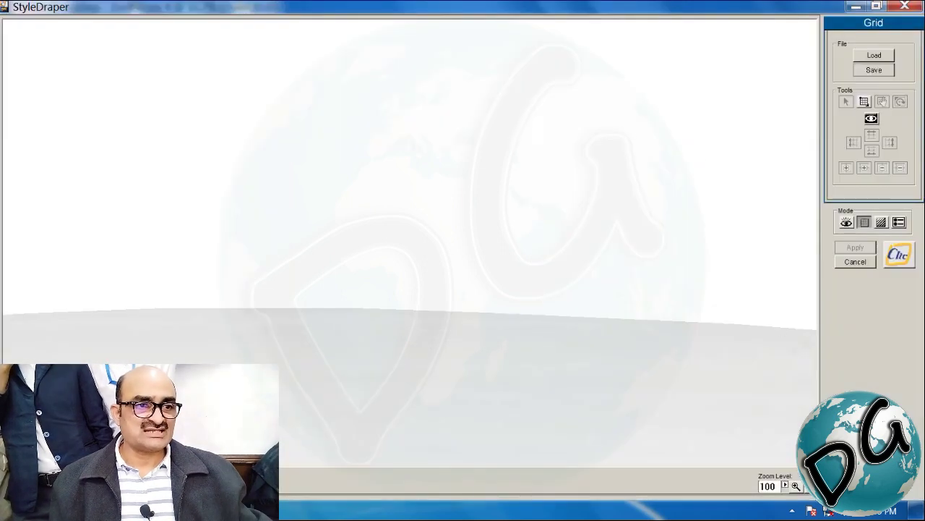
click(876, 57)
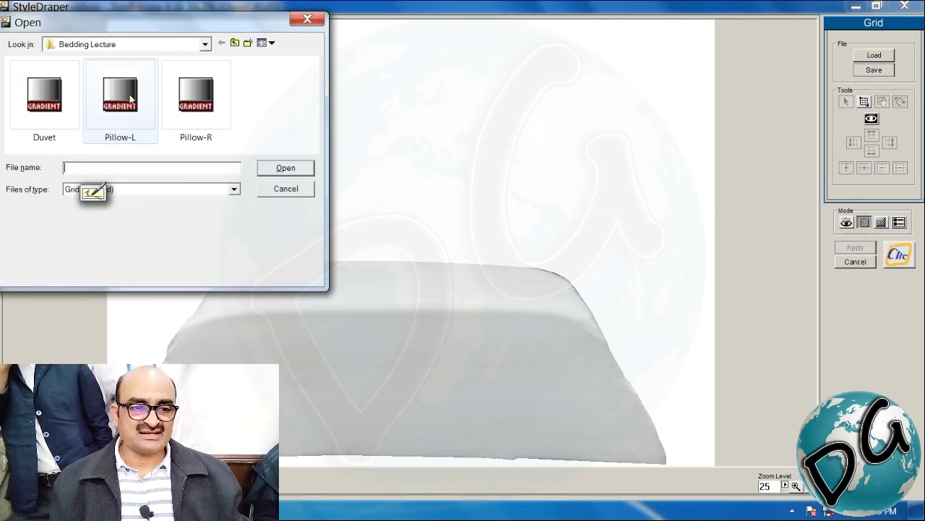
click(66, 102)
click(302, 167)
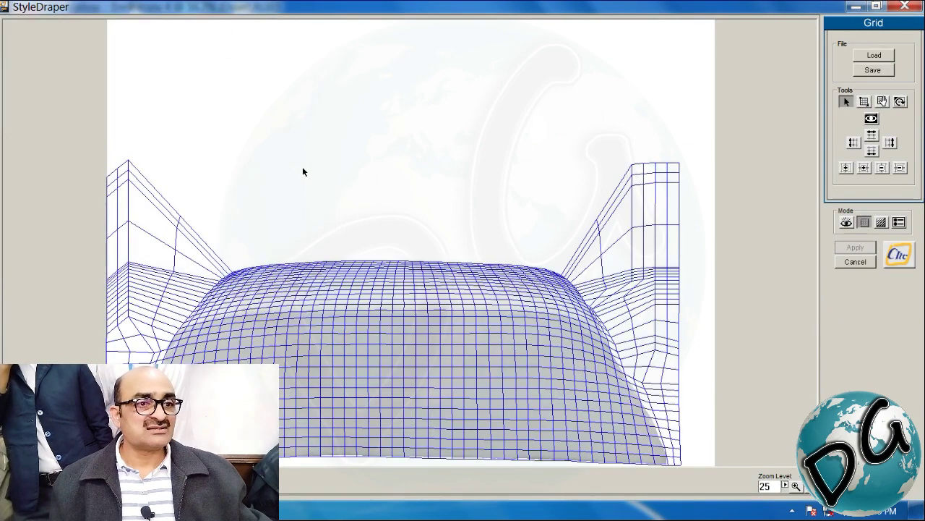
Load 2.cli from the Bedding Lecture folder as the duvet texture and rotate it 90 CW.
click(882, 222)
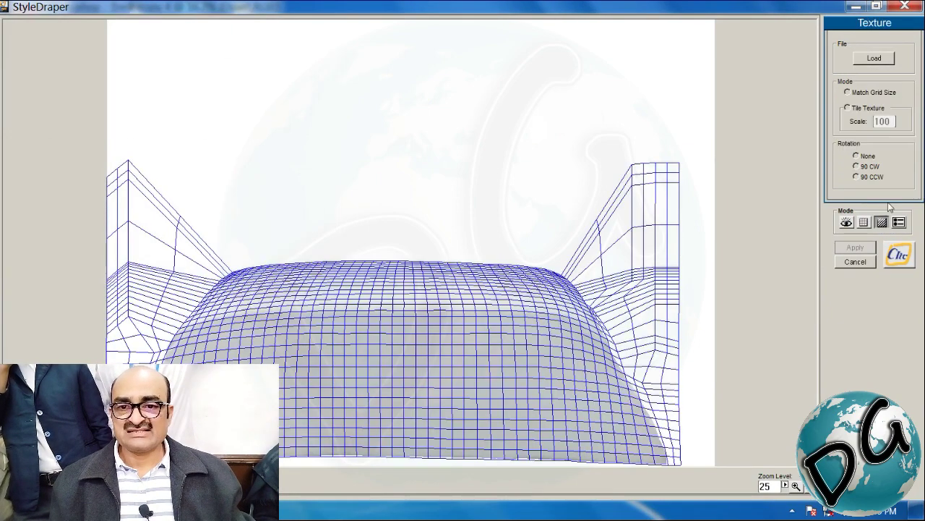
click(874, 58)
click(123, 97)
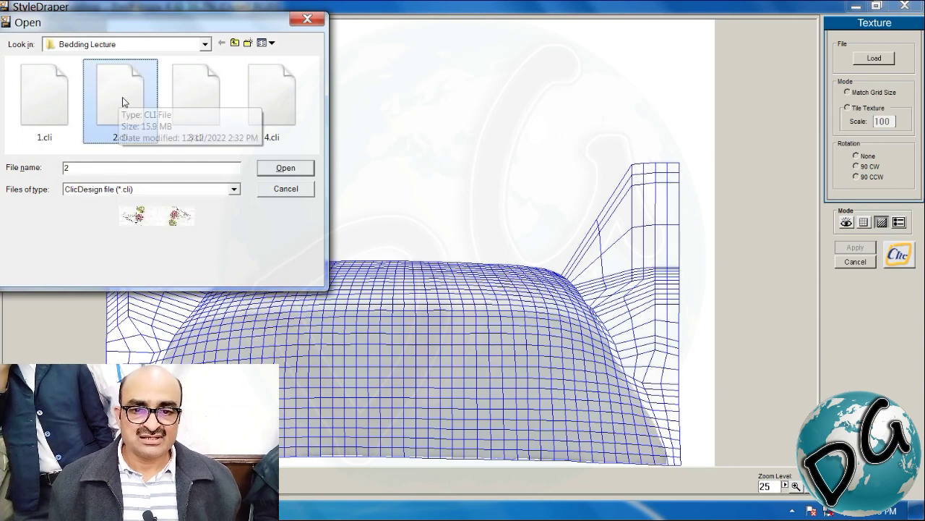
click(283, 167)
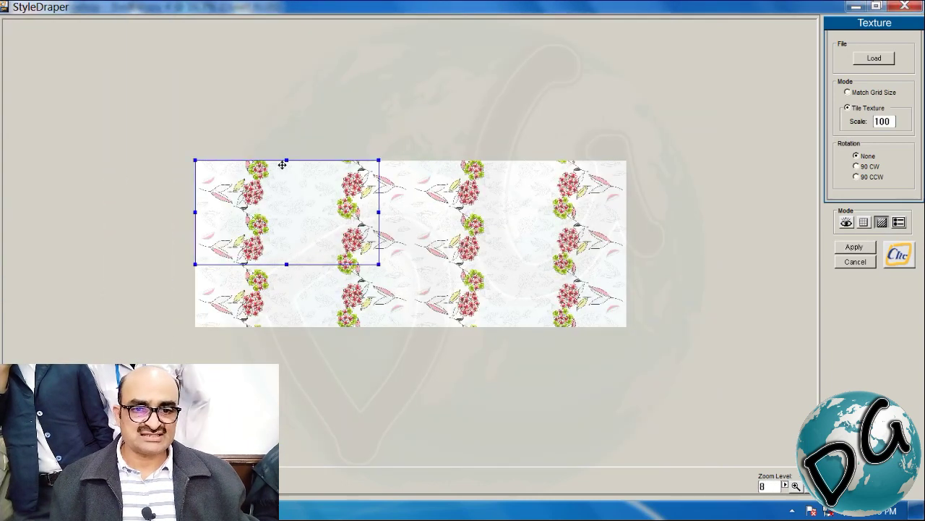
click(861, 167)
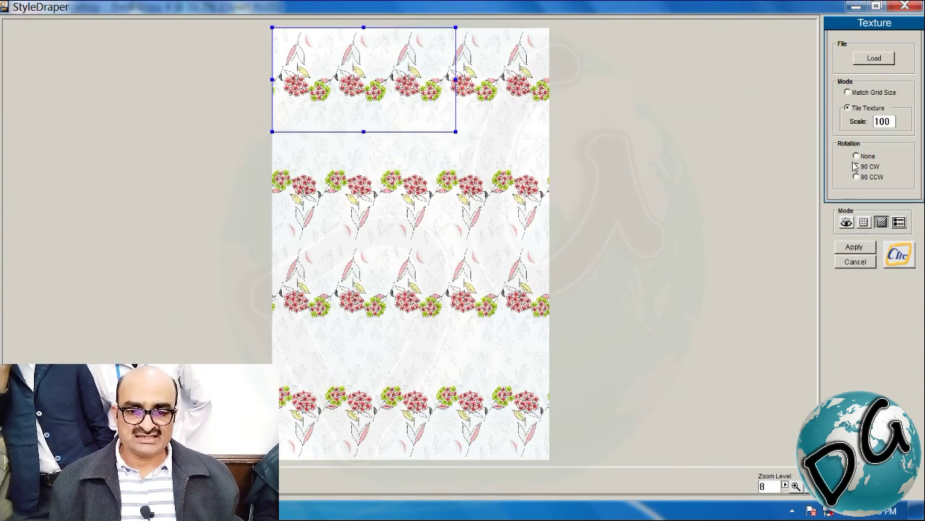
Move the texture frame to the bottom-left corner of the floral design and enlarge it to the design's full width.
drag(329, 124, 298, 416)
drag(410, 386, 396, 405)
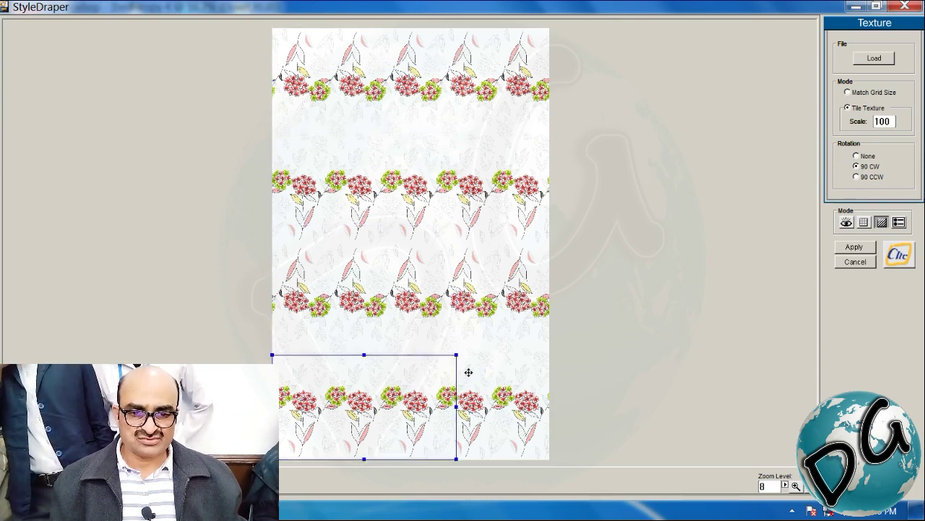
drag(457, 354, 549, 307)
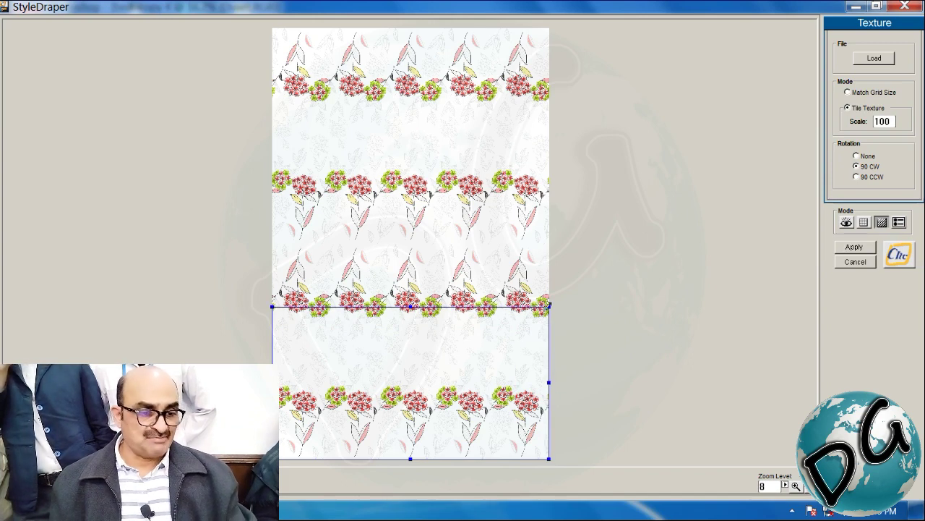
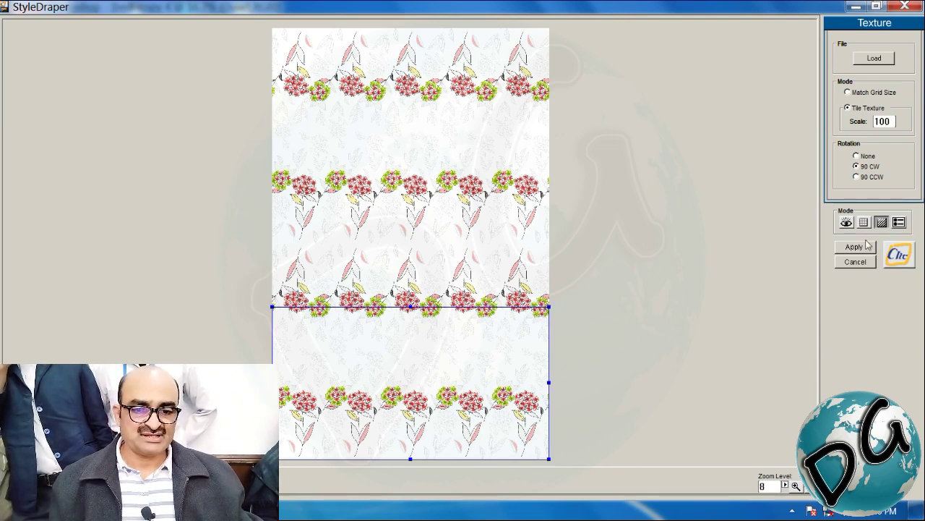
Render the duvet, set the advanced input levels to low 137 and high 225, and apply the drape.
click(849, 224)
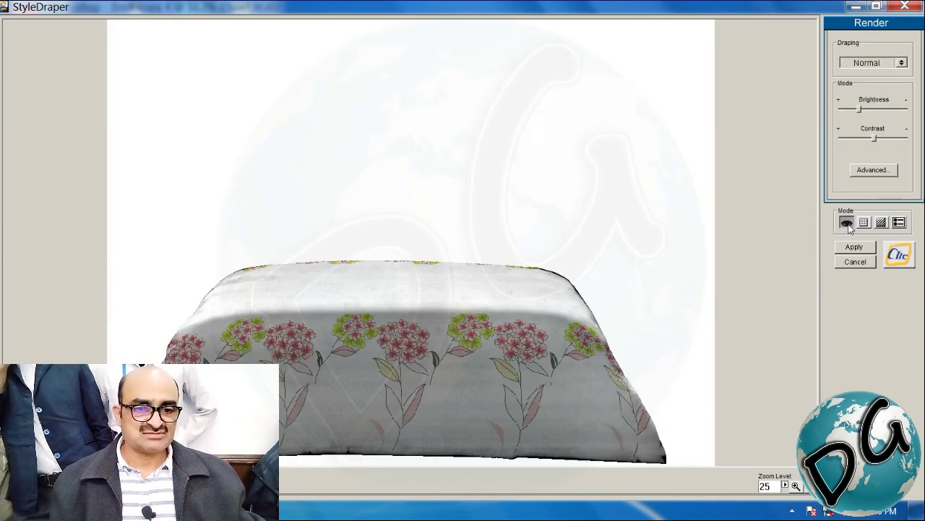
click(885, 172)
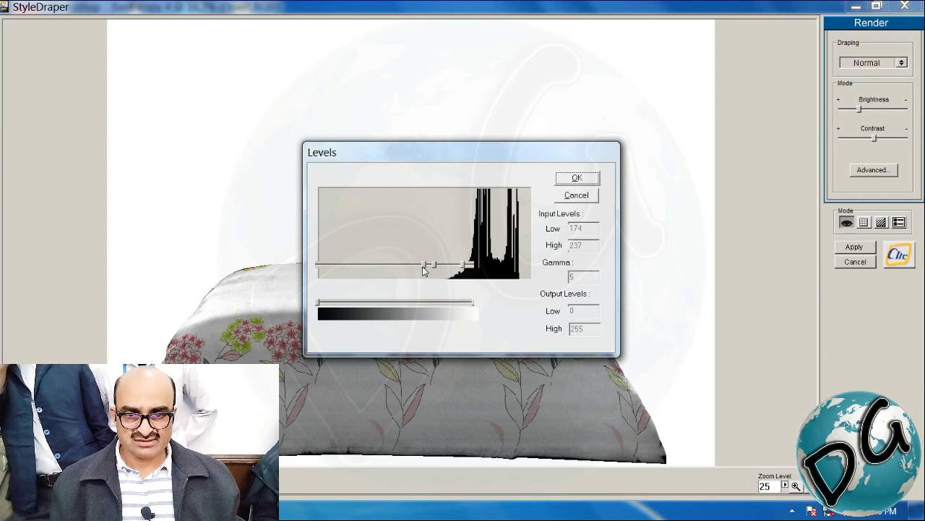
mouse_move(425, 270)
mouse_down()
mouse_move(391, 273)
mouse_move(414, 271)
mouse_up()
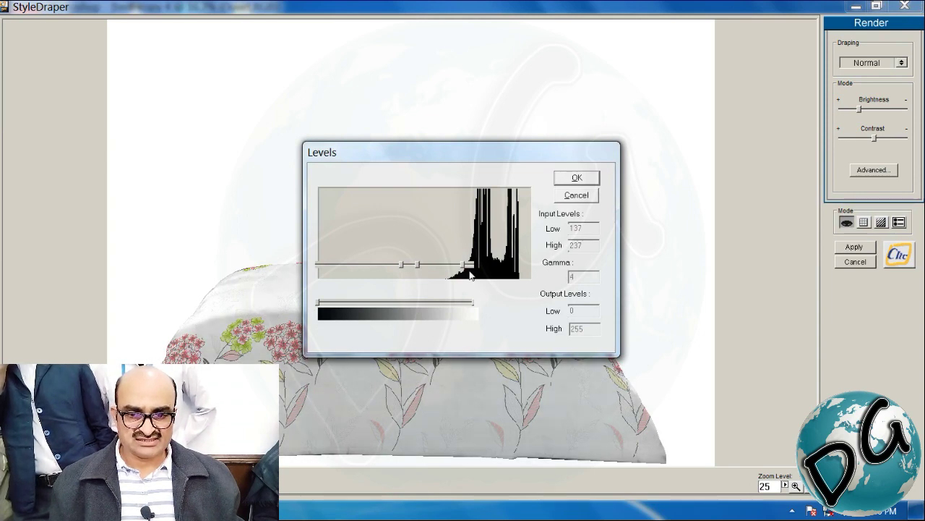
drag(464, 269, 456, 268)
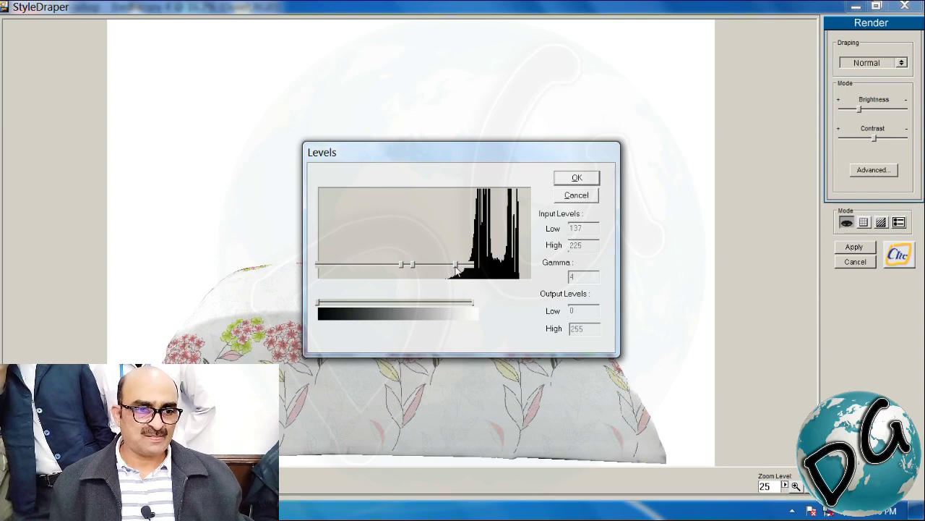
click(583, 181)
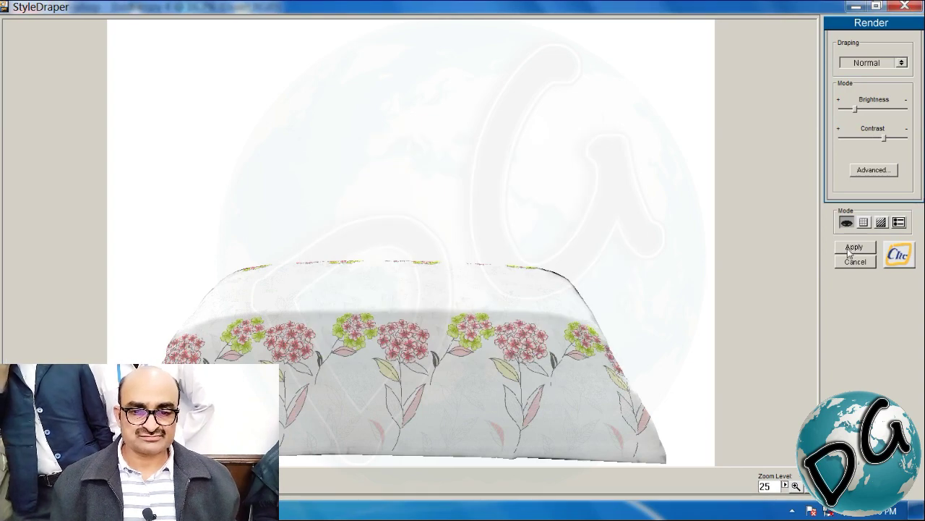
click(848, 248)
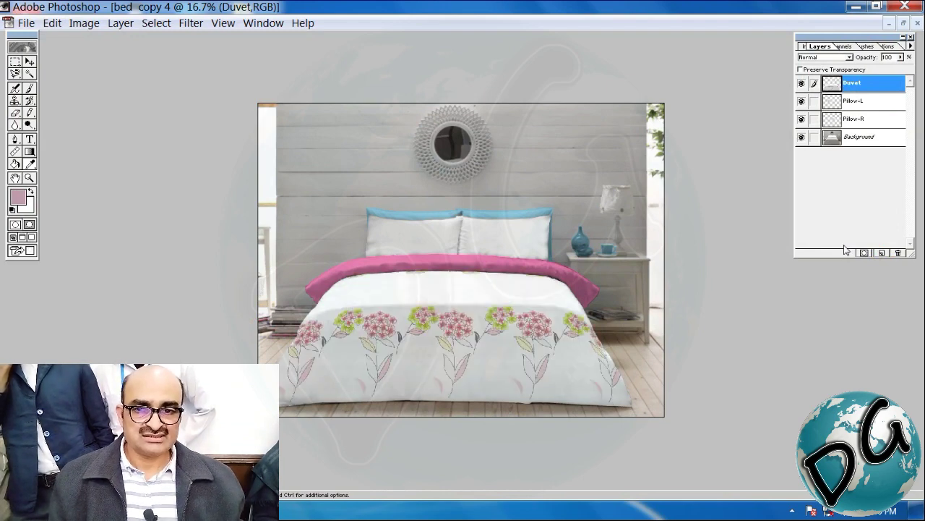
Inspect the draped duvet, then start StyleDraper full-screen on the Pillow-L layer and load the Pillow-L grid.
ctrl+click(494, 255)
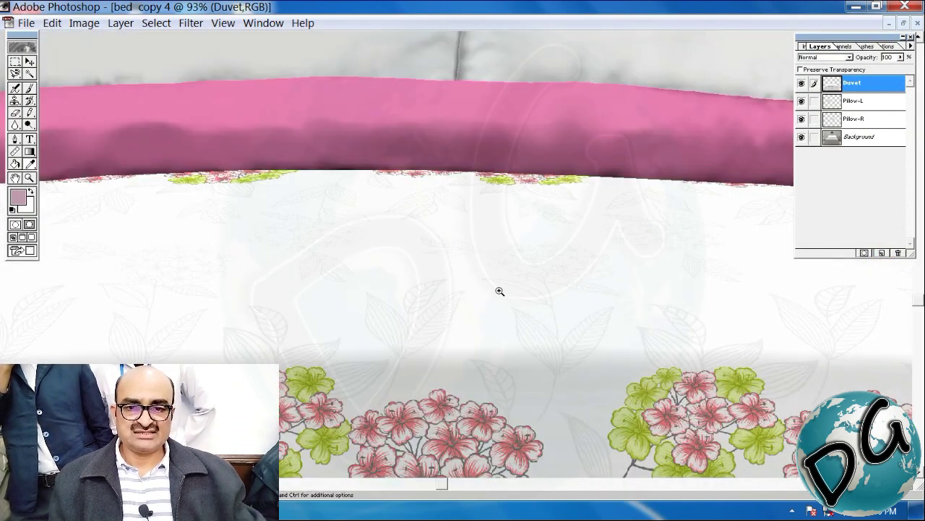
alt+click(376, 217)
scroll(612, 99, down, 5)
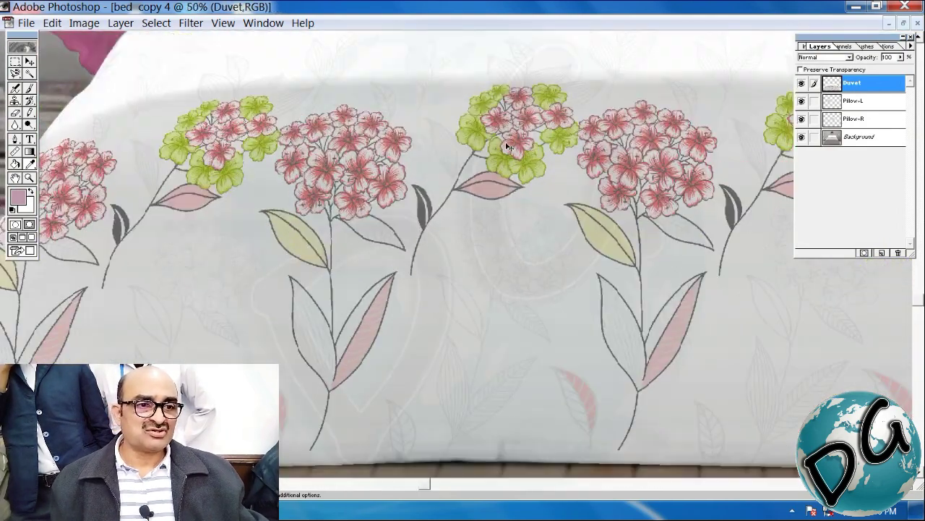
alt+click(507, 146)
click(874, 102)
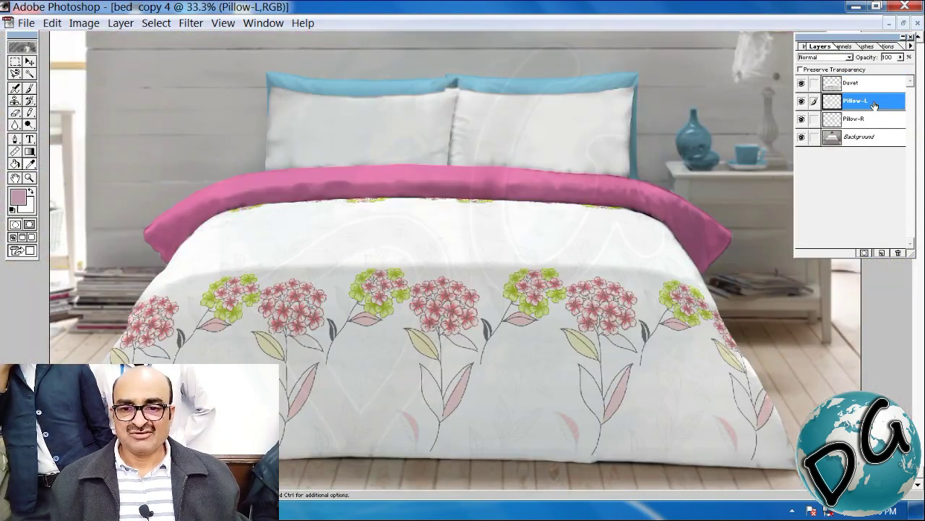
click(189, 24)
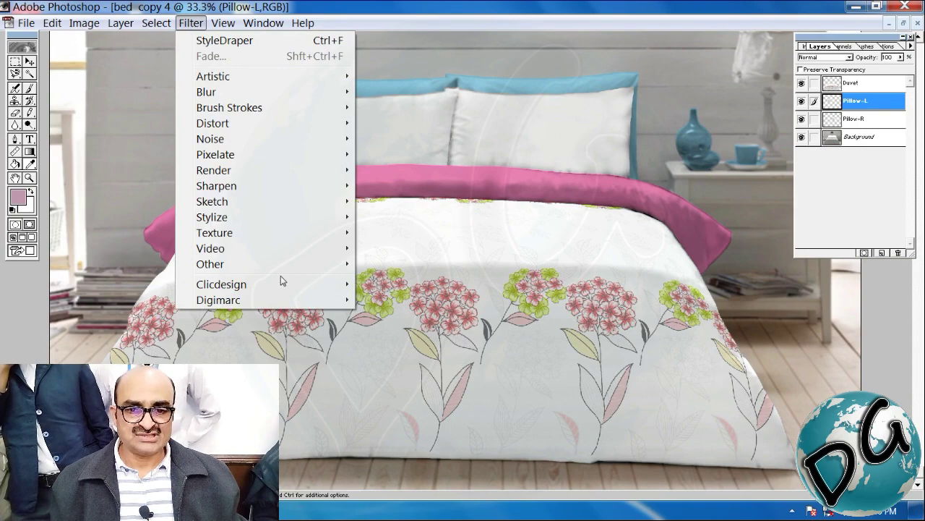
mouse_move(282, 286)
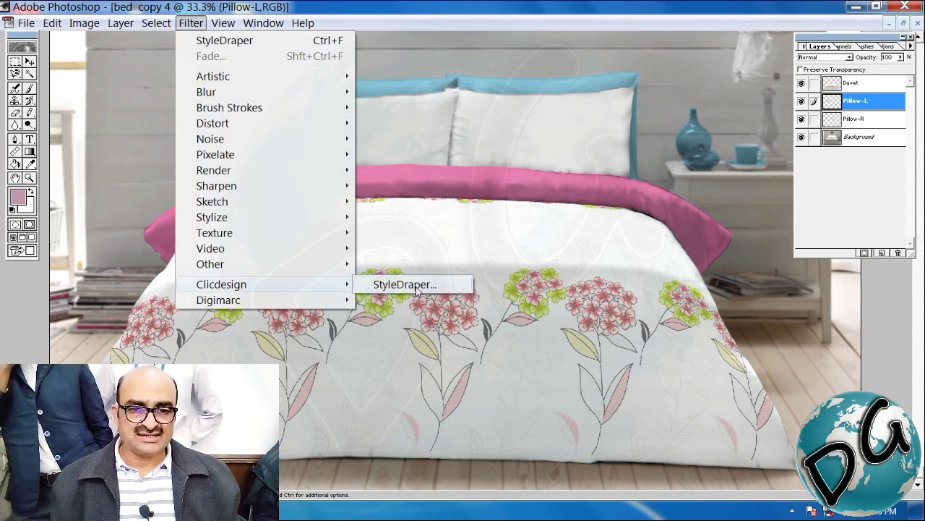
click(405, 285)
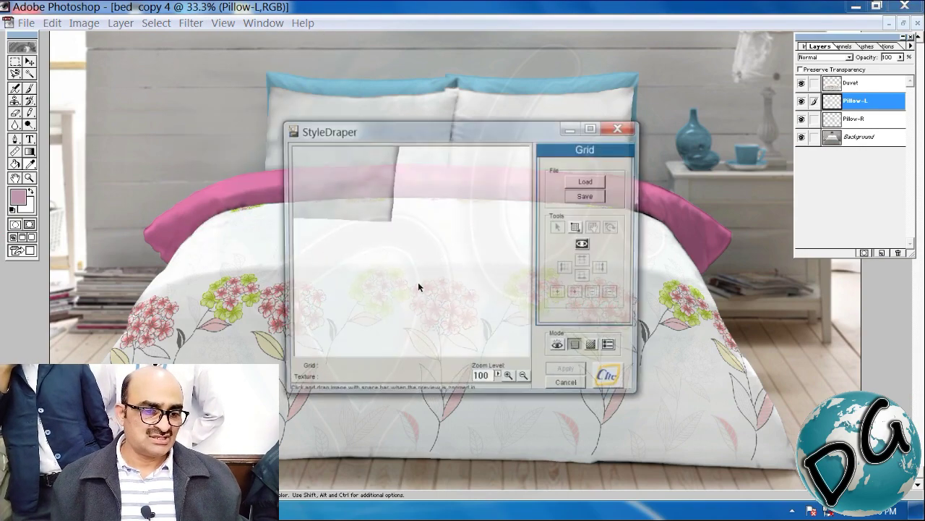
double_click(599, 126)
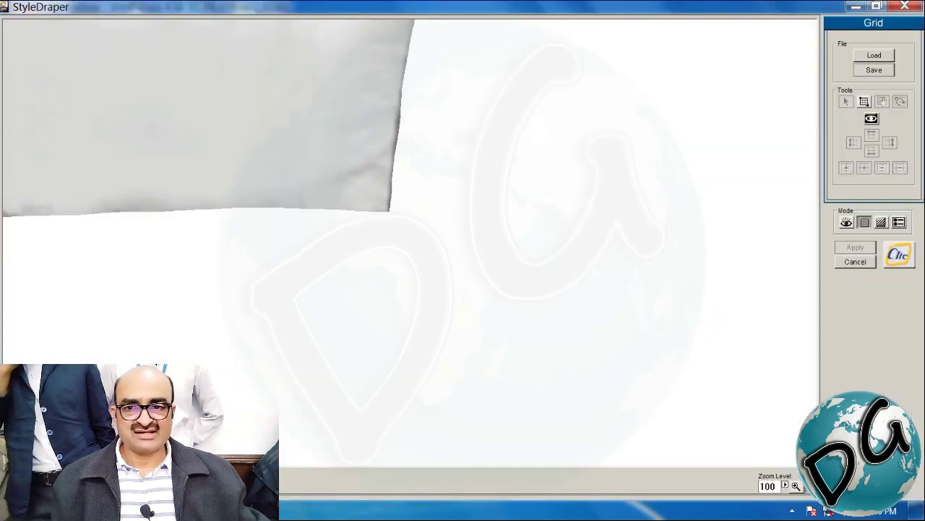
click(889, 58)
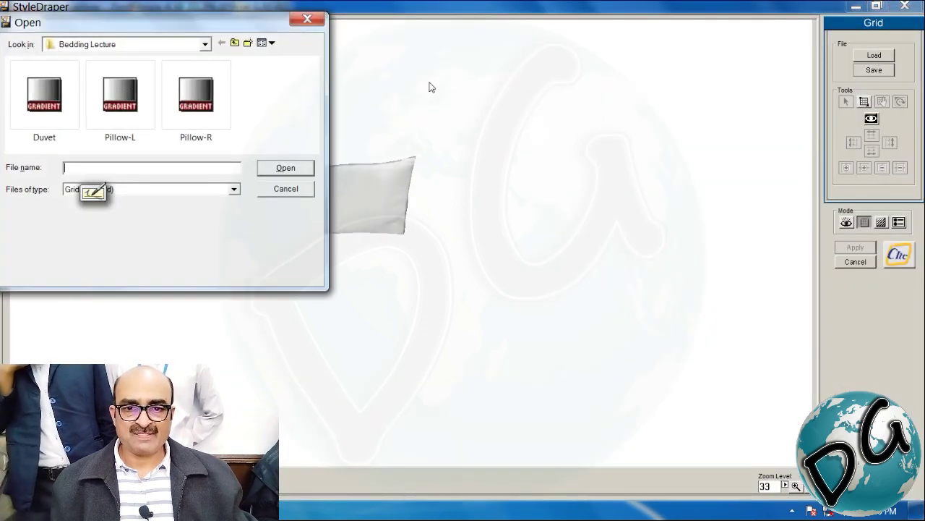
click(137, 105)
click(283, 168)
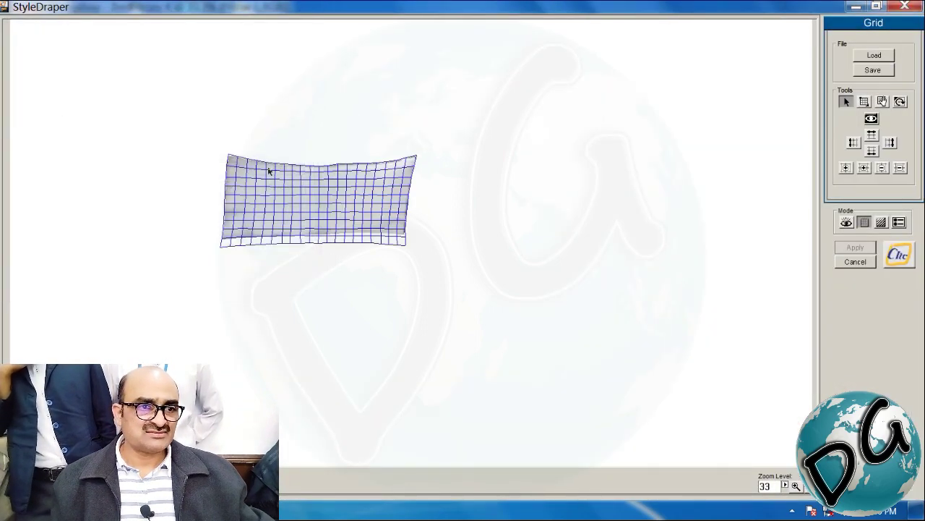
Load 2.cli from the Bedding Lecture folder as the texture for the Pillow-L grid.
click(882, 223)
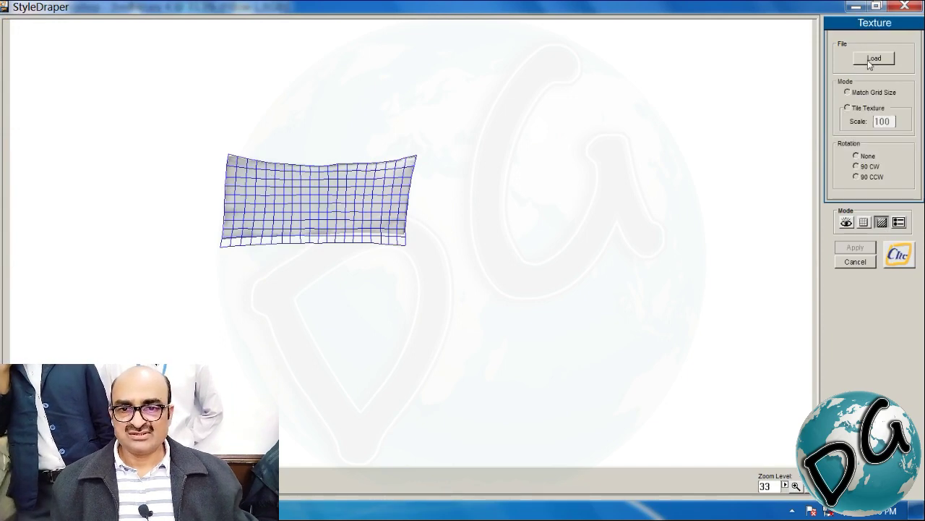
click(874, 58)
click(133, 102)
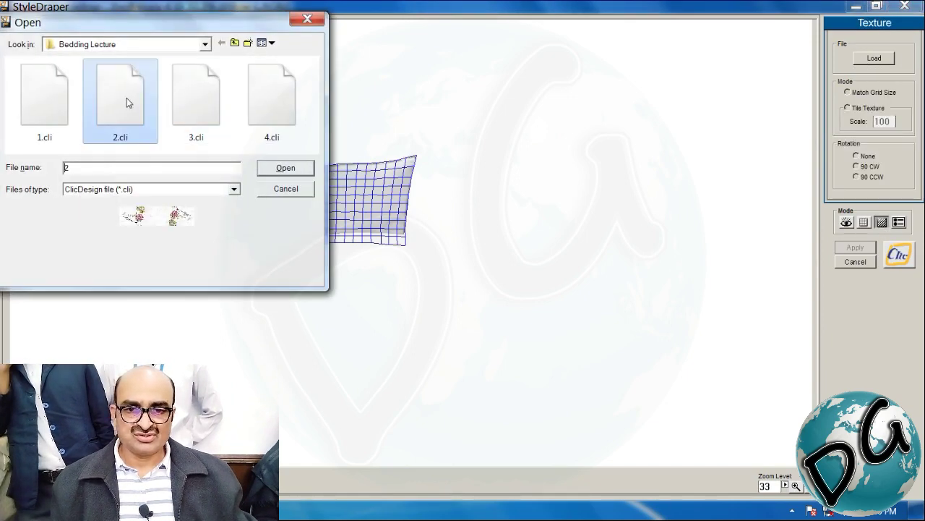
click(292, 168)
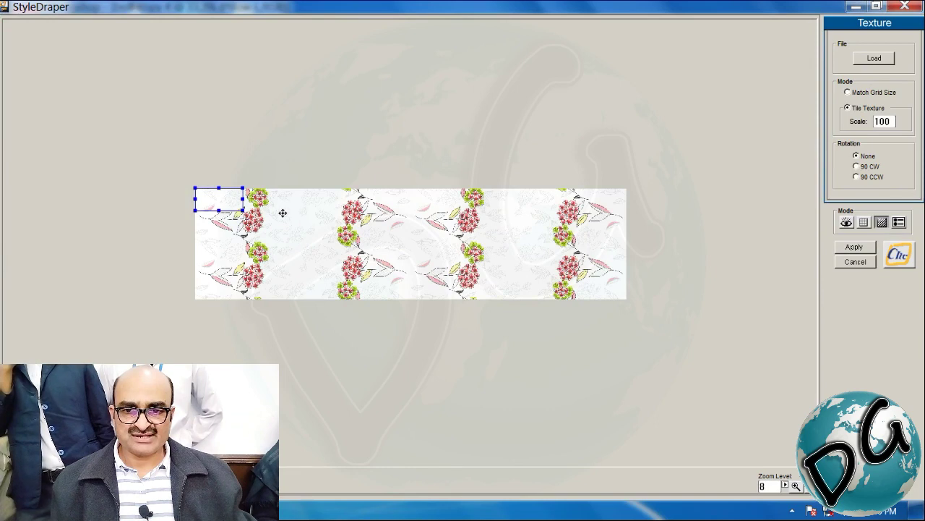
Enlarge the pillow's texture frame, preview the drape, and lower the frame to enclose the leftmost upper red flower and its leaves.
drag(244, 212, 279, 226)
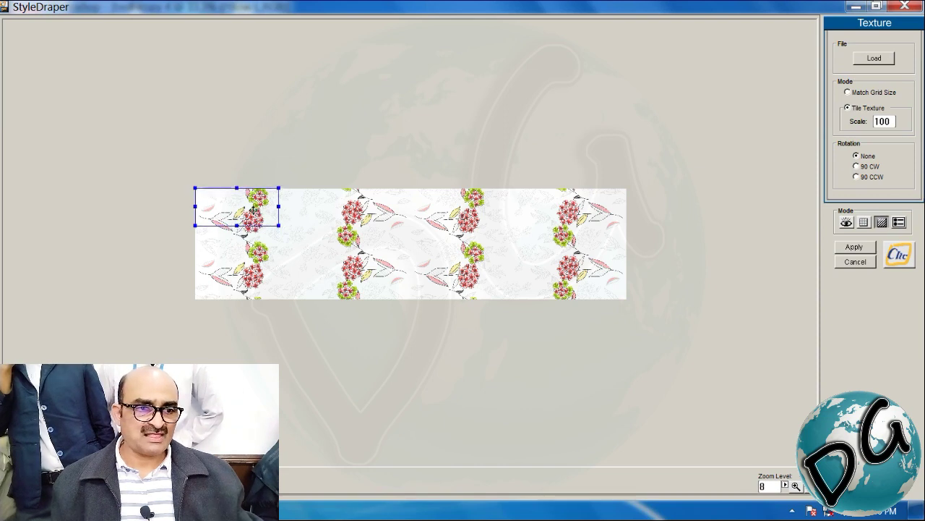
click(846, 222)
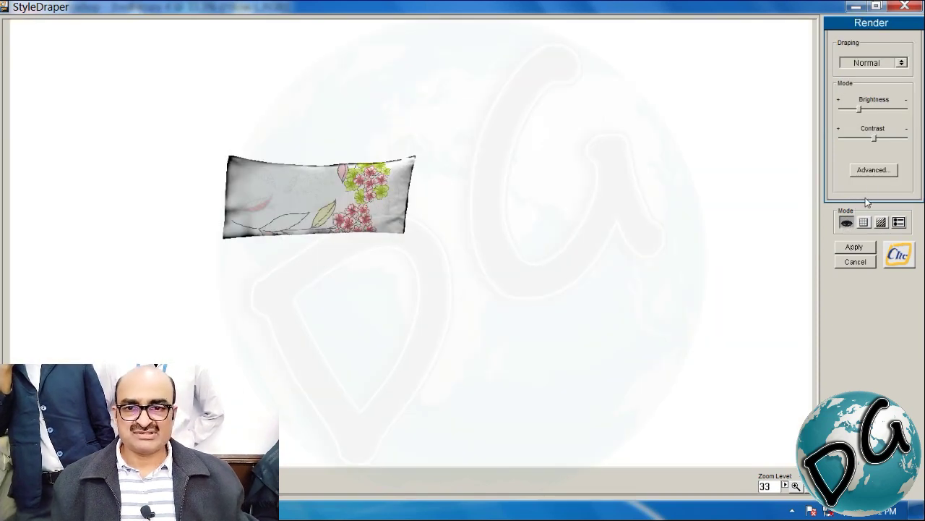
click(881, 224)
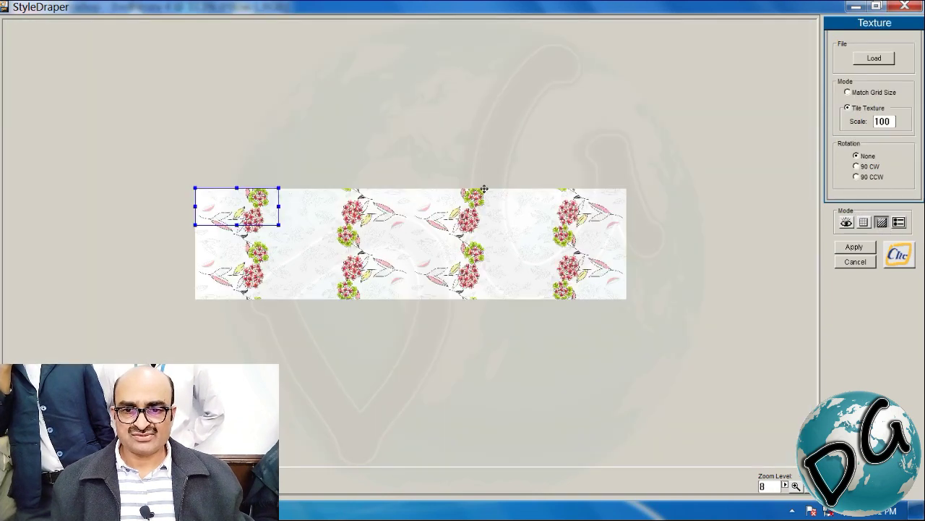
drag(265, 212, 249, 226)
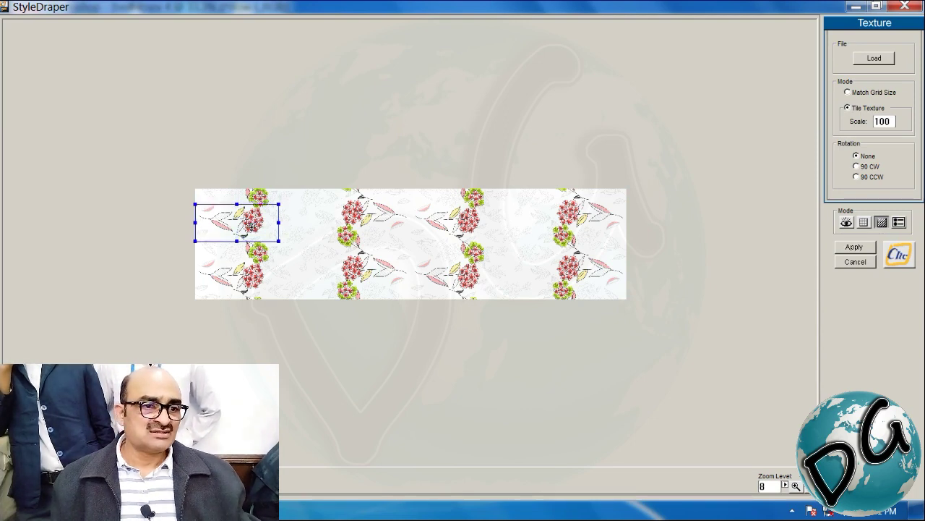
Render the left pillow, set its input levels to low 106, high 232 and gamma 4, and apply the drape.
click(846, 223)
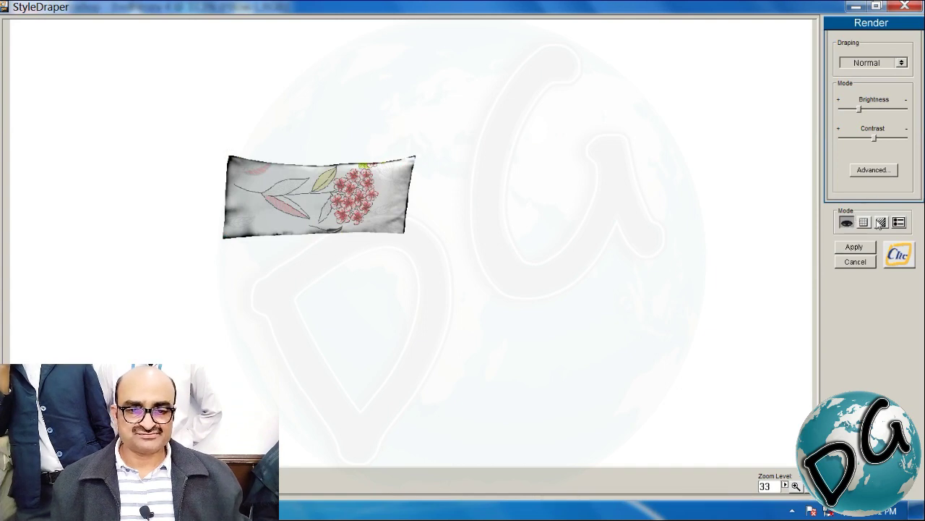
click(873, 170)
drag(433, 156, 619, 229)
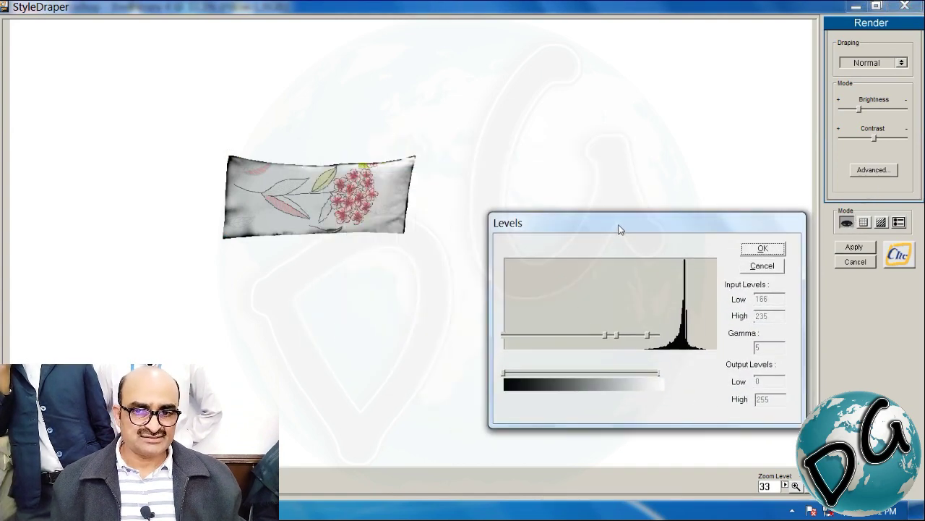
mouse_move(605, 335)
mouse_down()
mouse_move(564, 337)
mouse_move(589, 340)
mouse_up()
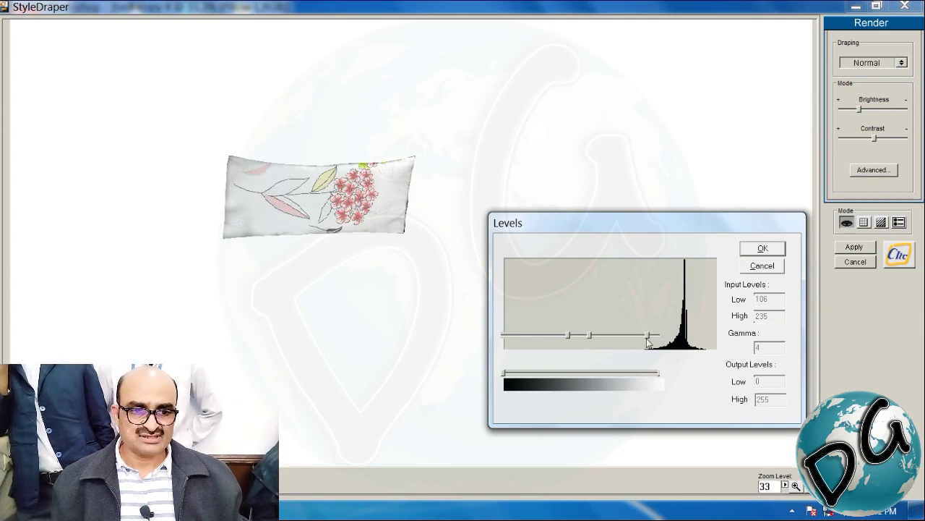
drag(649, 342, 649, 337)
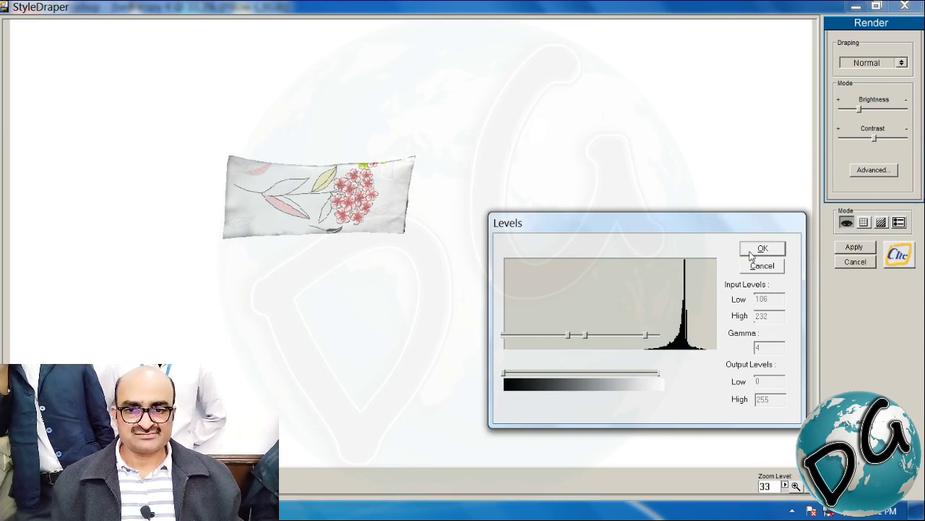
click(751, 250)
click(866, 249)
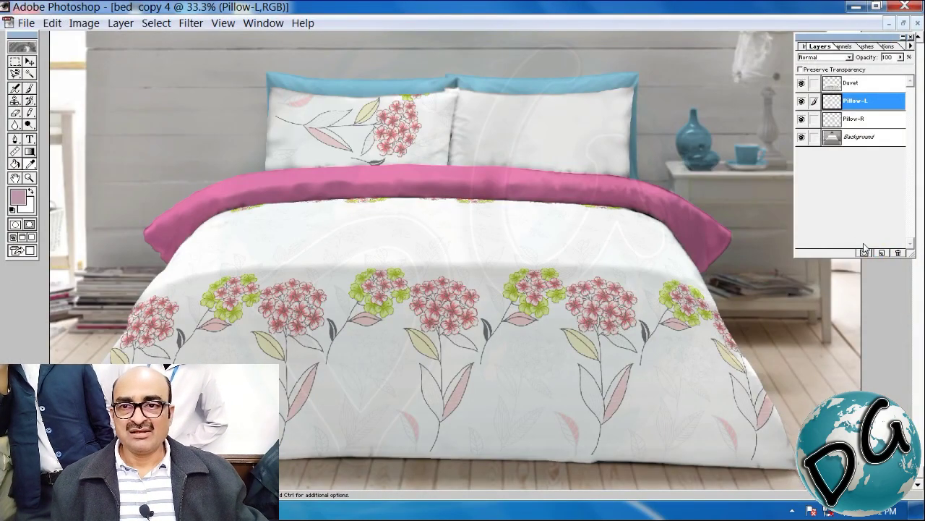
Launch the StyleDraper filter on the Pillow-R layer and maximize its window.
click(870, 120)
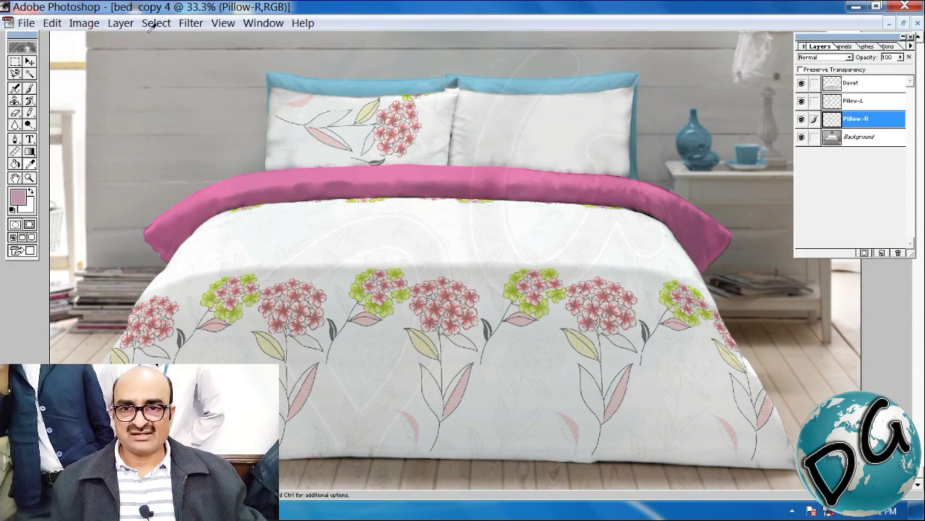
click(188, 24)
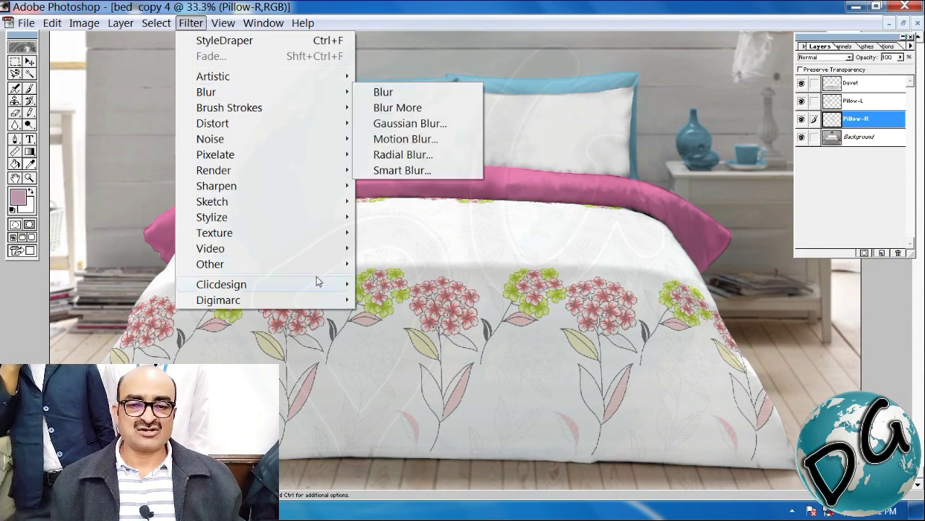
mouse_move(311, 289)
click(428, 286)
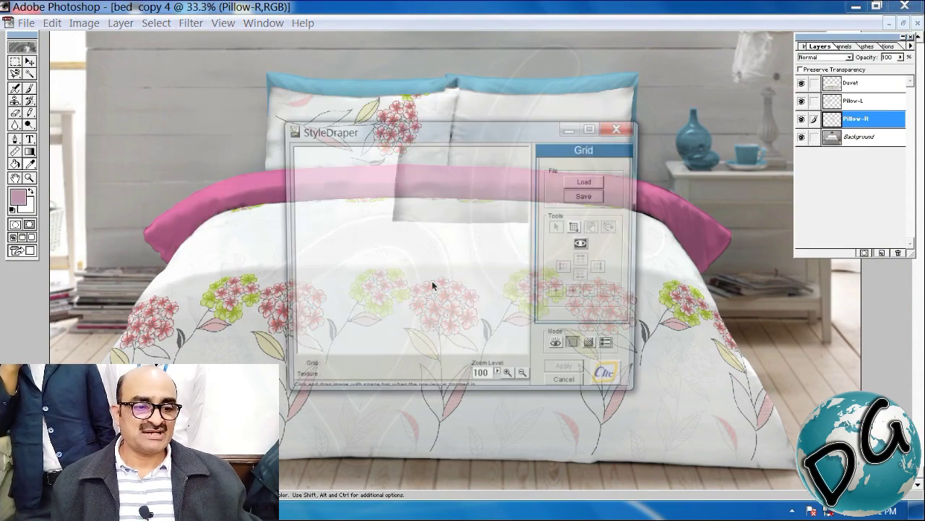
click(593, 127)
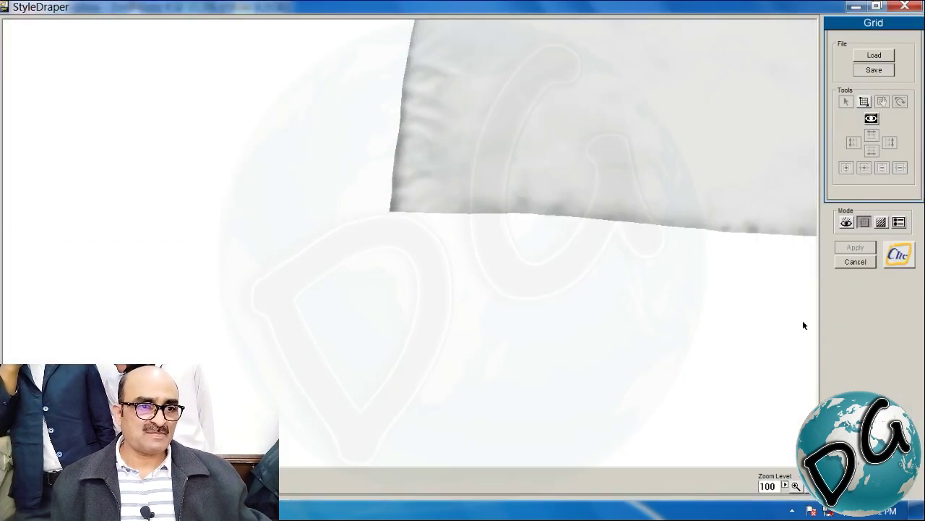
Load the saved grid Pillow-R onto the right pillow.
click(796, 486)
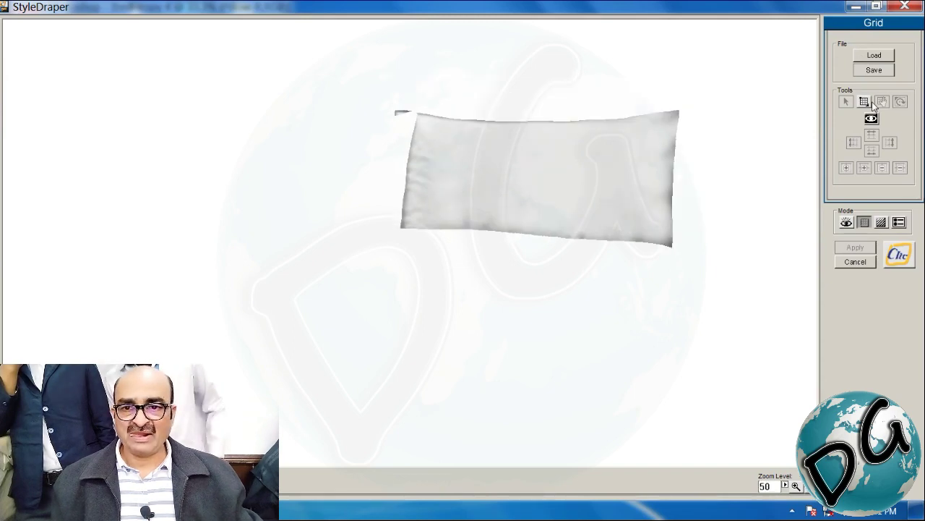
click(873, 58)
click(203, 105)
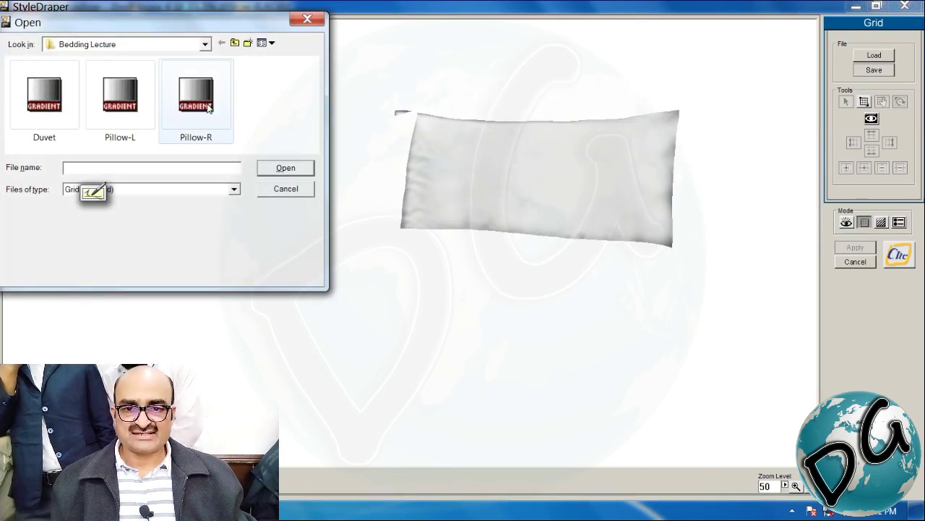
click(296, 171)
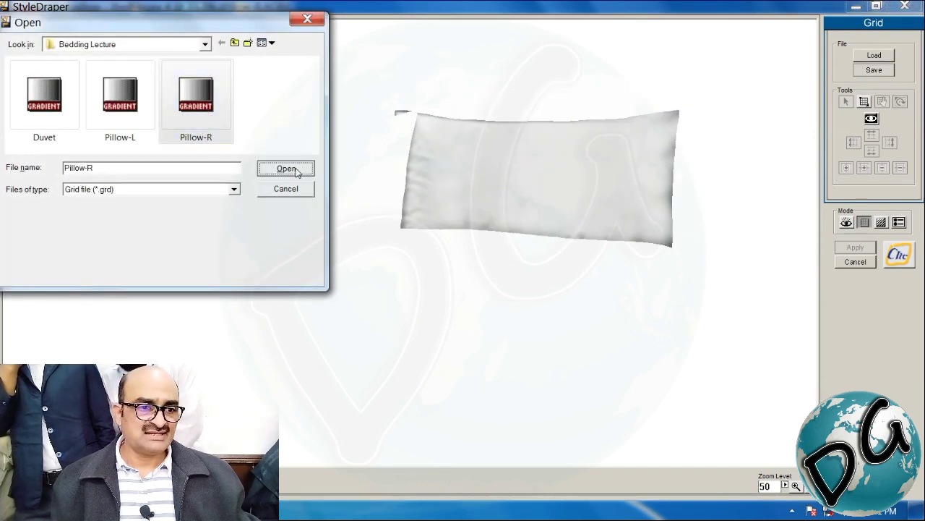
Load the texture 2.cli and enlarge and move its selection frame over the flower motifs at the design's left edge.
click(881, 225)
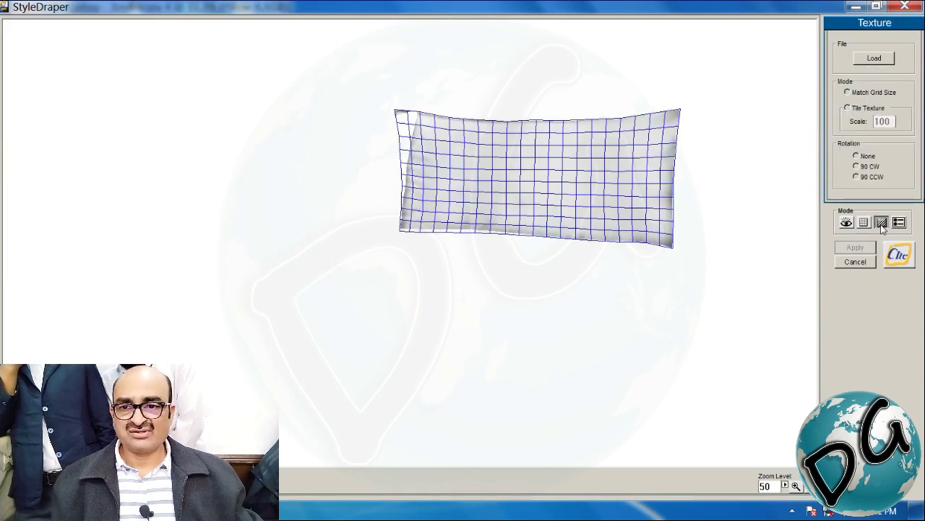
click(874, 57)
click(123, 111)
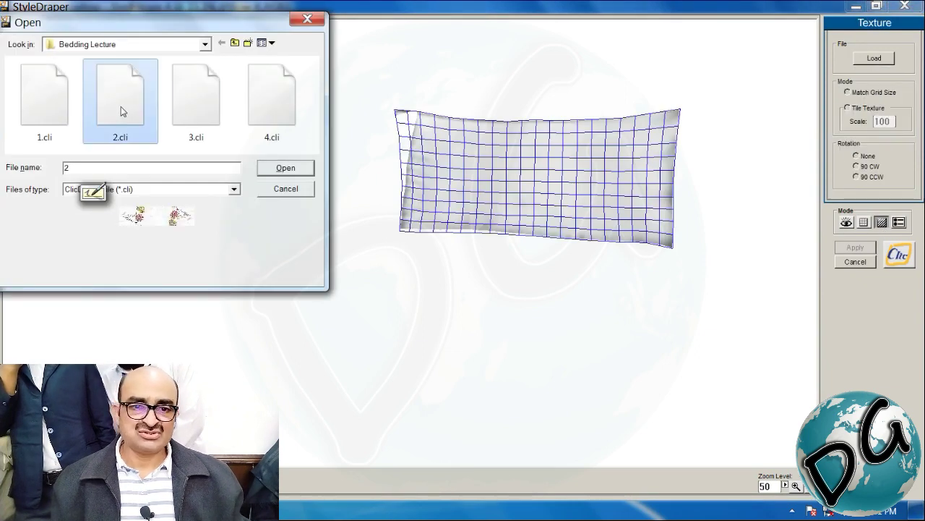
click(298, 170)
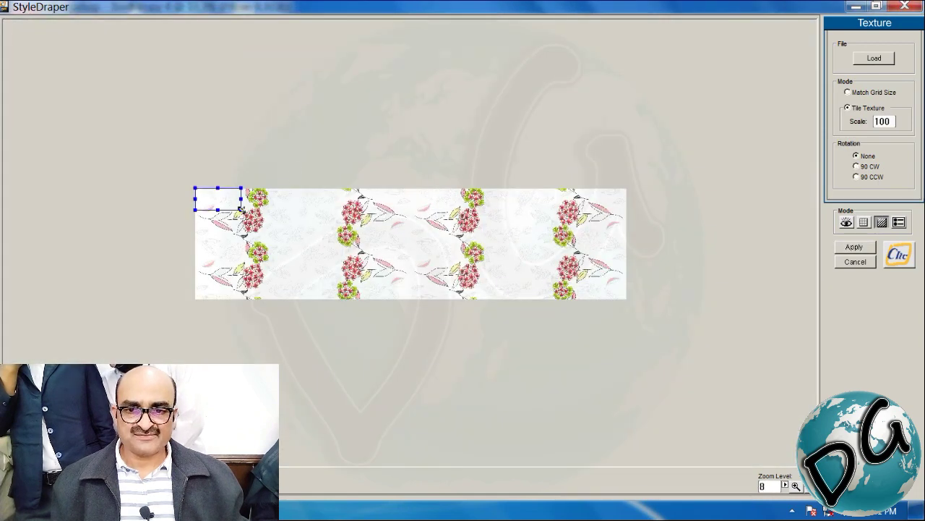
drag(241, 209, 242, 237)
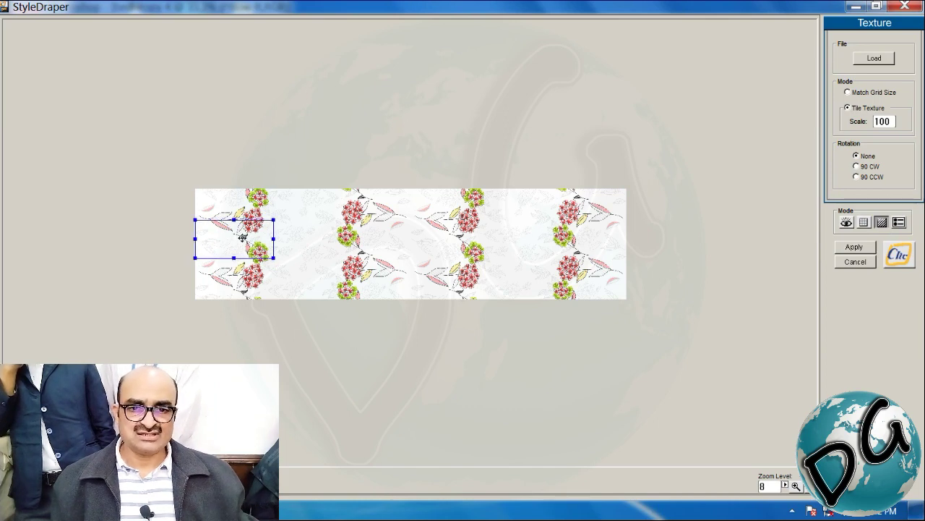
Render the right pillow, set its input low level to 79 and gamma to 4, and apply the drape.
click(846, 222)
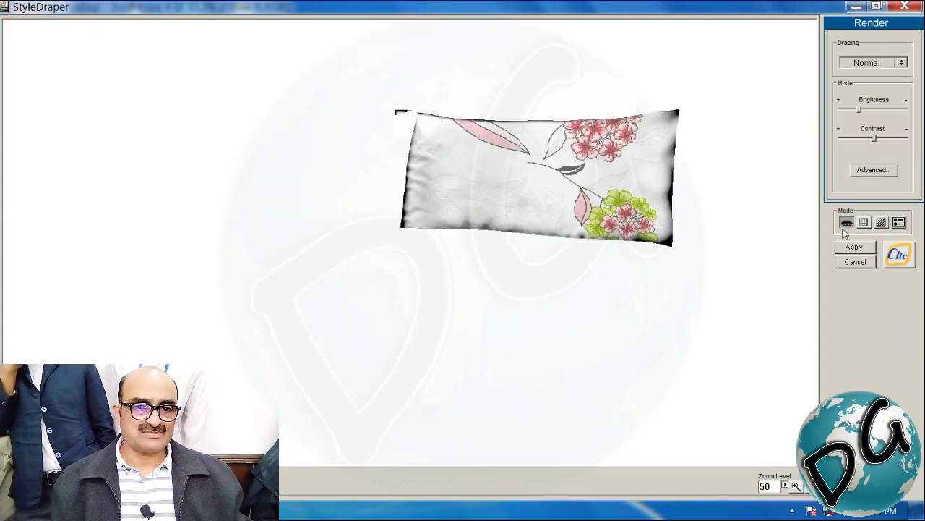
click(887, 170)
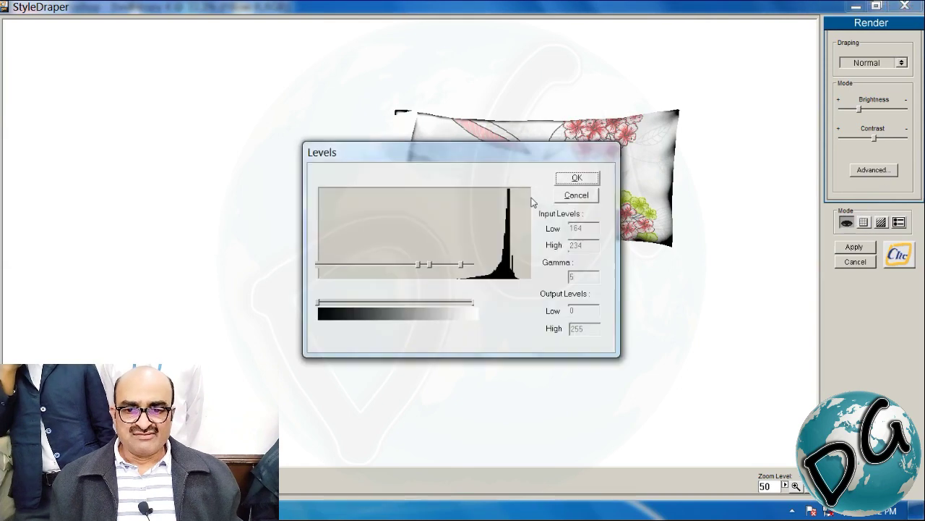
drag(481, 151, 259, 200)
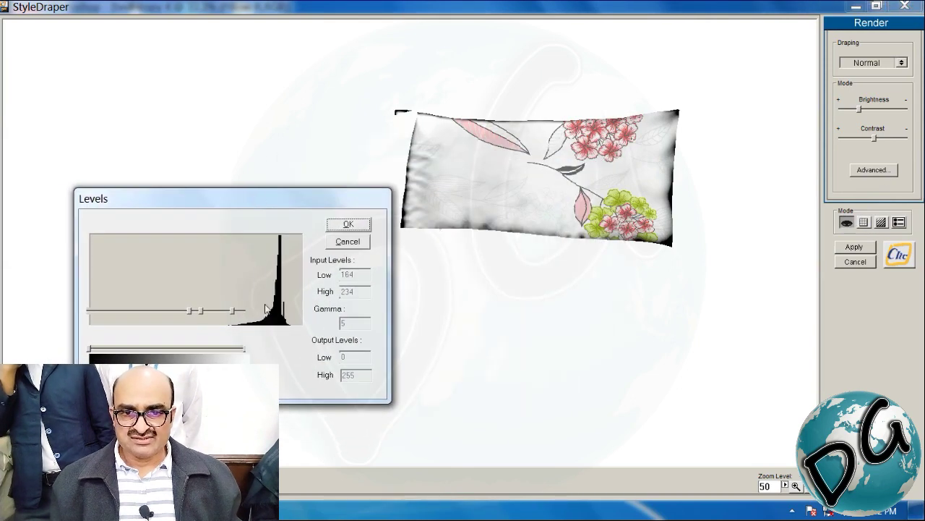
drag(187, 313, 137, 315)
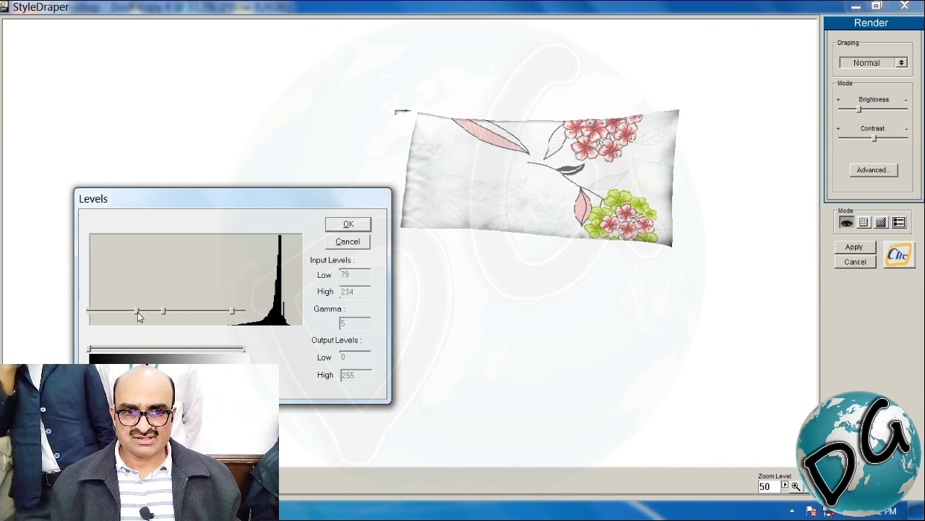
drag(162, 313, 159, 314)
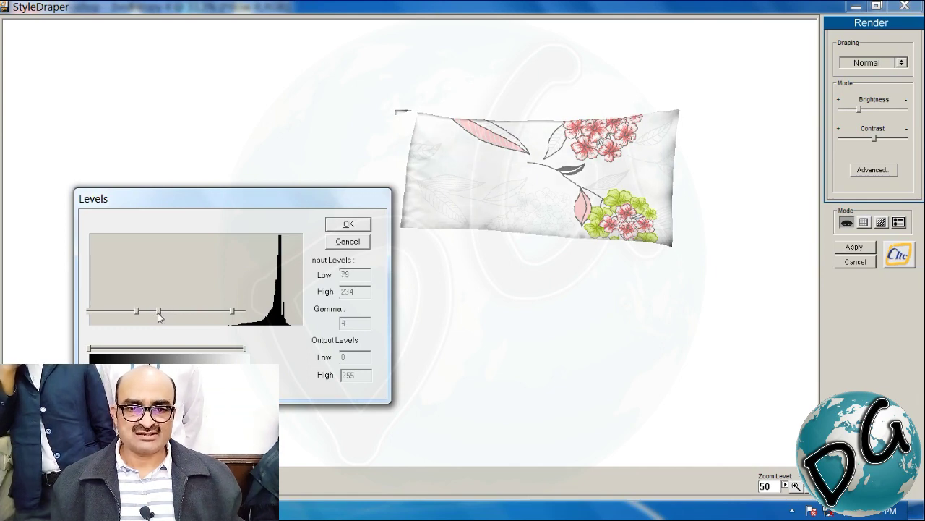
click(348, 225)
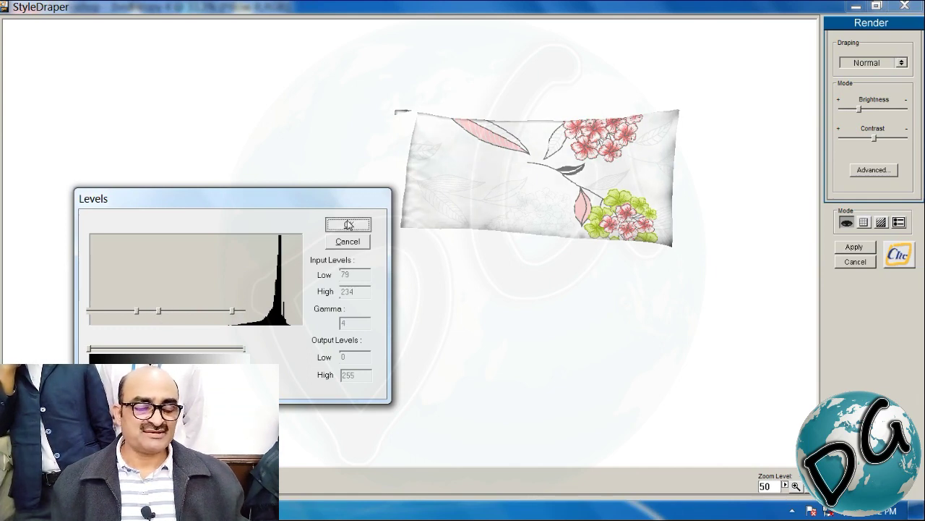
click(857, 249)
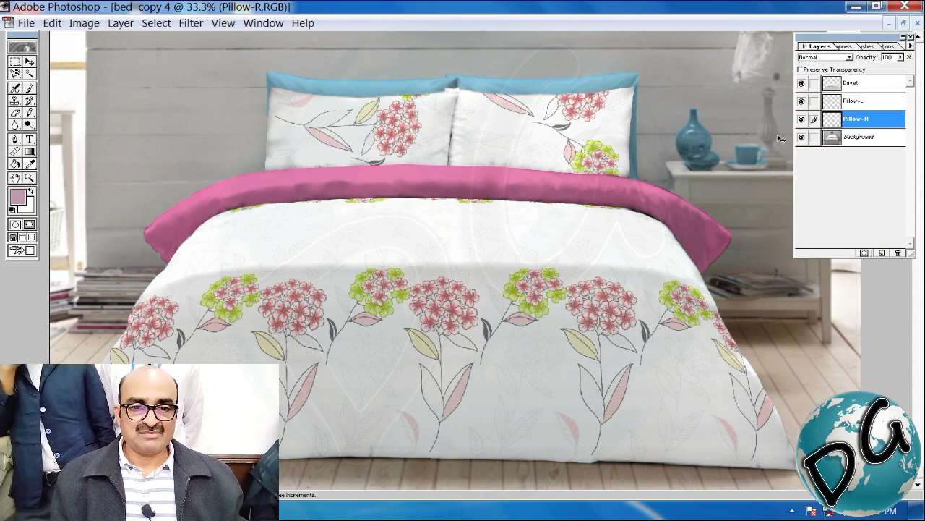
Merge the visible layers and sample the dark green of a duvet flower as the foreground color, getting its hex code 879610.
key(ctrl+shift+e)
drag(599, 162, 373, 368)
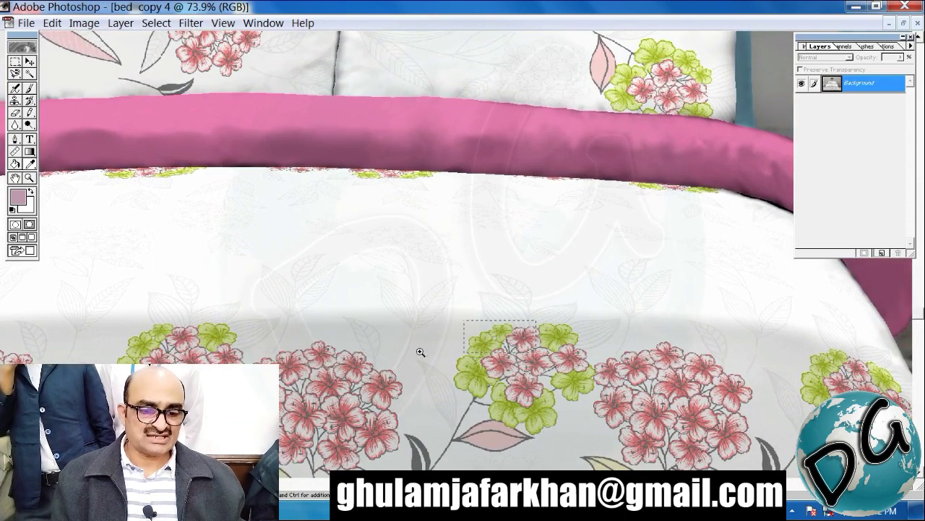
drag(499, 319, 416, 321)
drag(752, 231, 646, 316)
click(771, 245)
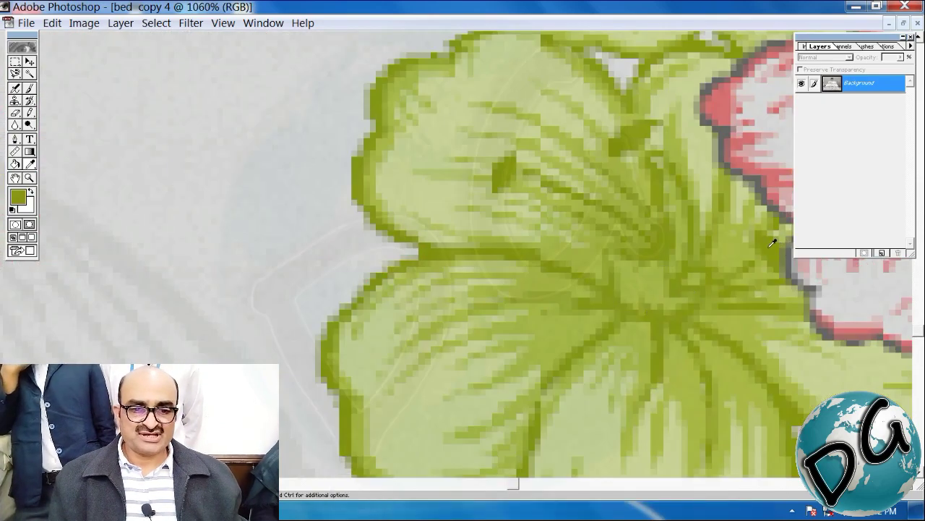
click(18, 196)
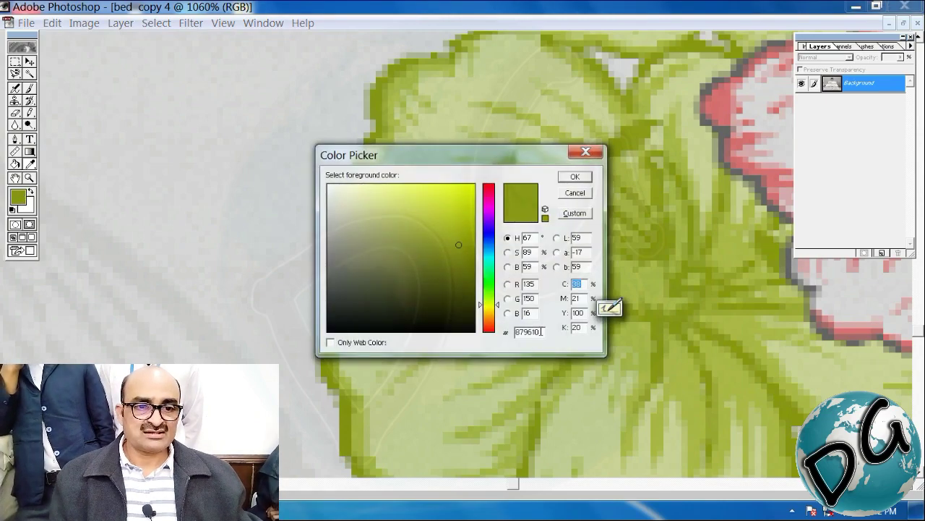
click(571, 178)
Set the ink color of the Spot Color 2 channel to hex 879610 to recolor the duvet's folded band.
click(840, 46)
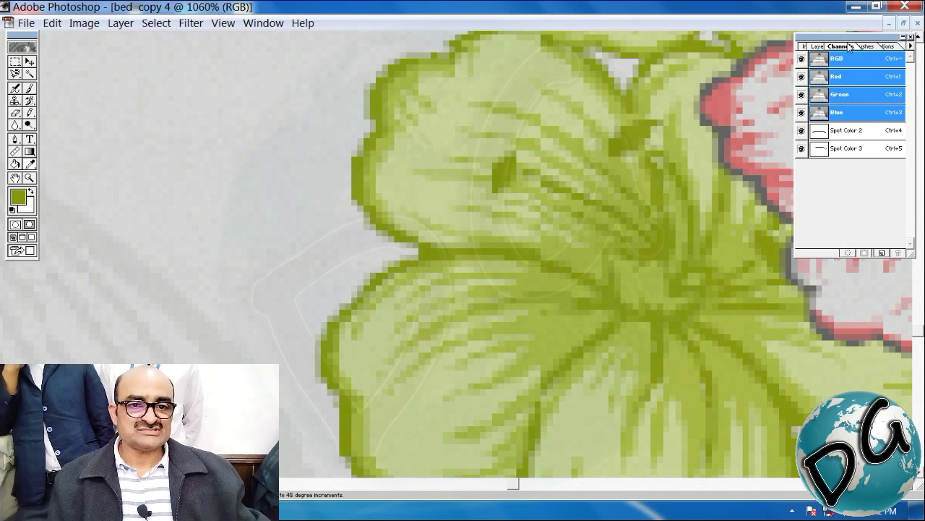
key(ctrl+minus)
key(ctrl+minus)
key(ctrl+minus)
key(ctrl+minus)
key(ctrl+minus)
key(ctrl+minus)
key(ctrl+minus)
key(ctrl+minus)
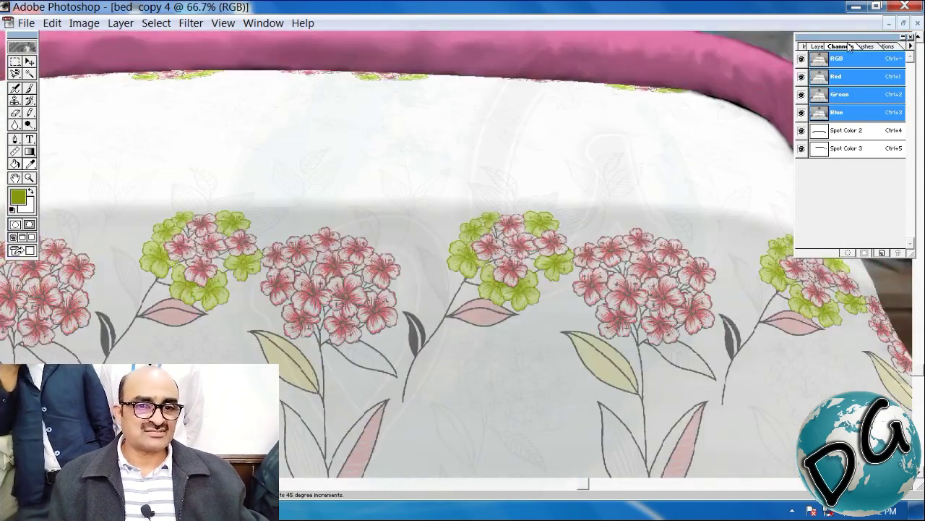
drag(611, 178, 547, 299)
double_click(824, 138)
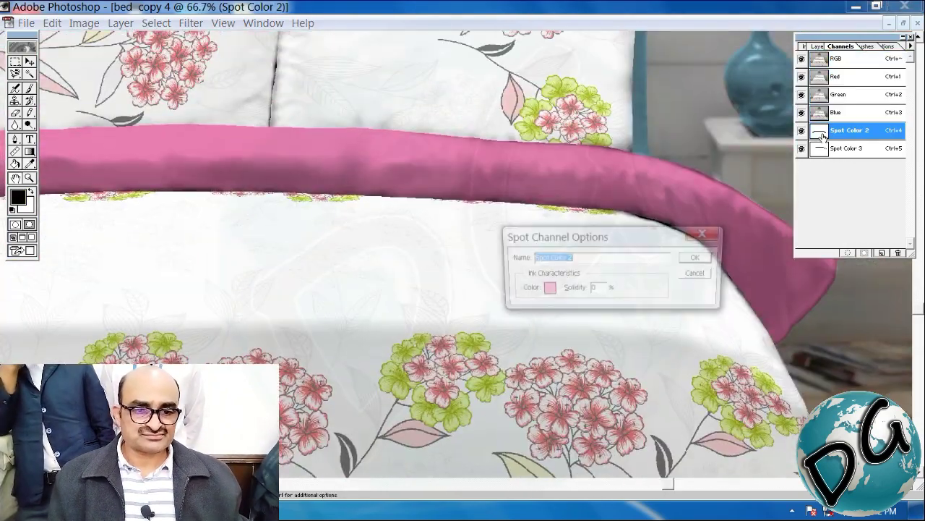
click(545, 290)
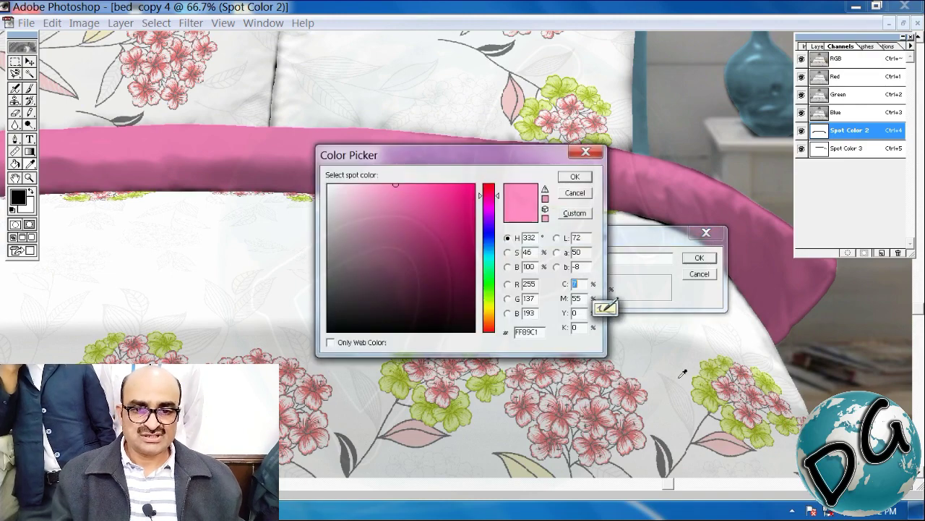
double_click(535, 334)
text(879610)
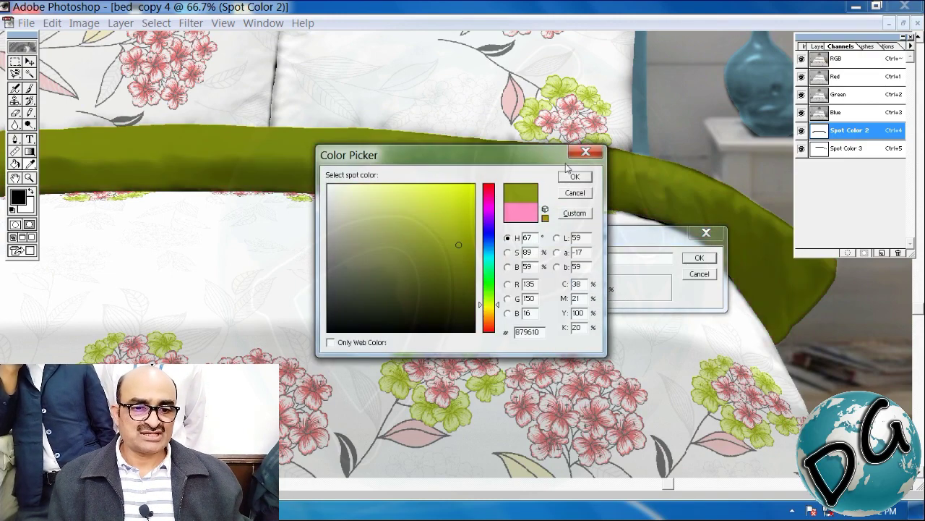
click(574, 177)
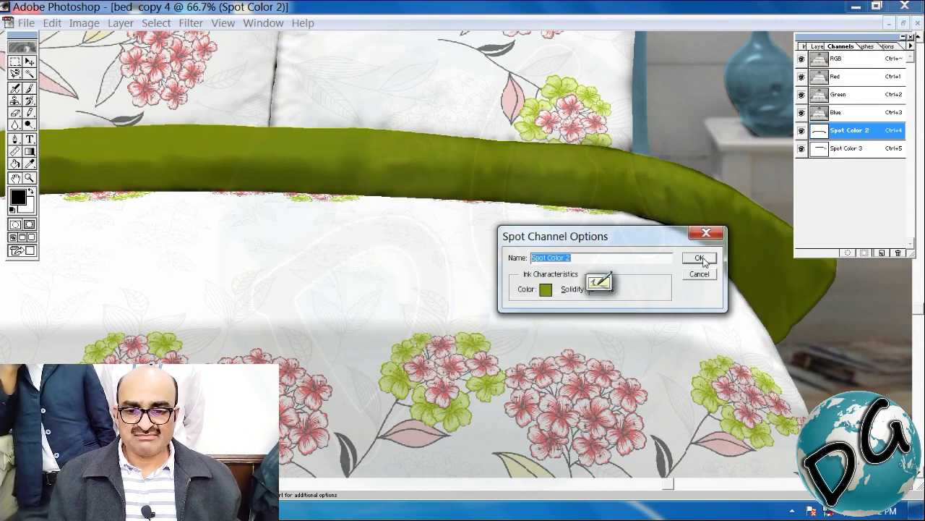
click(699, 259)
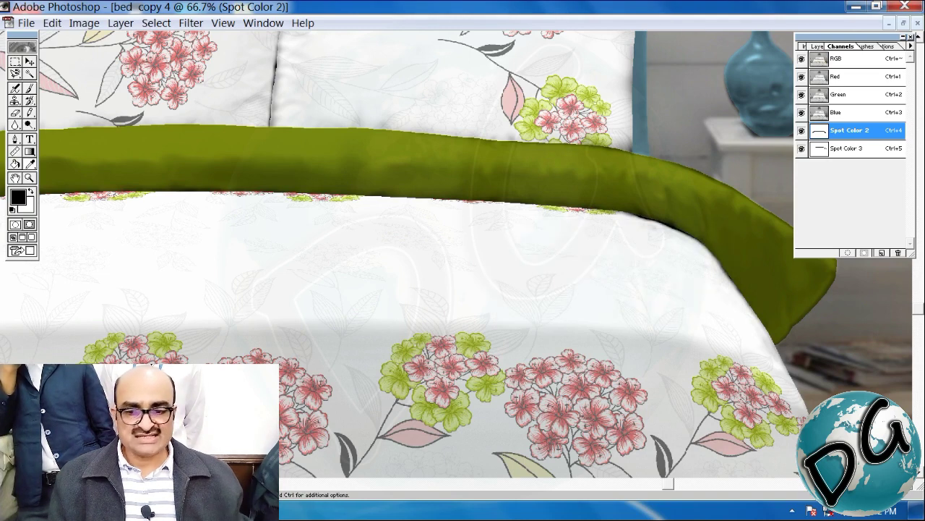
Reselect the composite RGB channels and copy the hex code CCC7A8 of the beige foreground color.
click(848, 63)
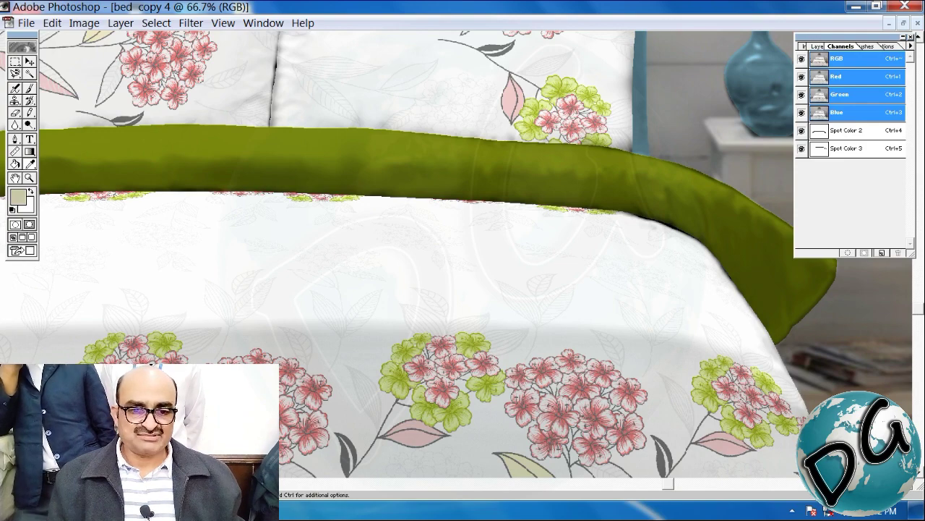
click(18, 197)
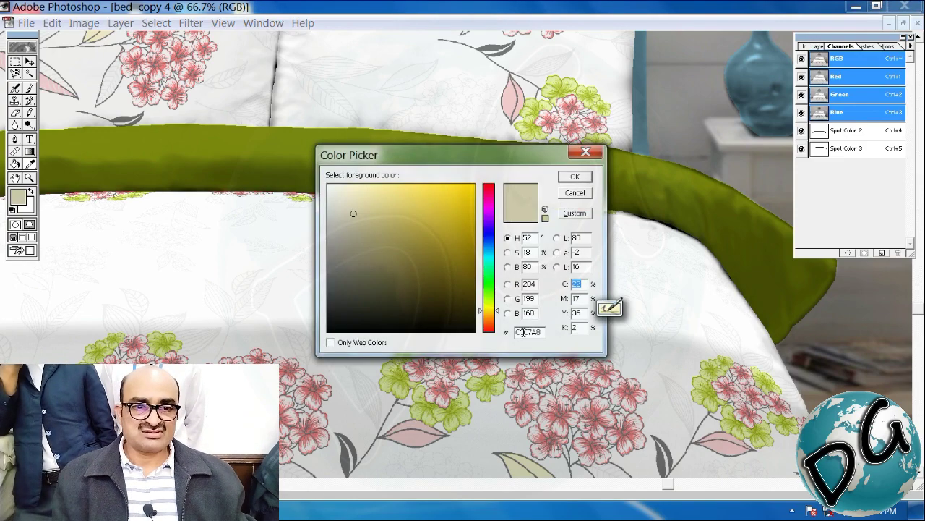
double_click(525, 332)
key(ctrl+c)
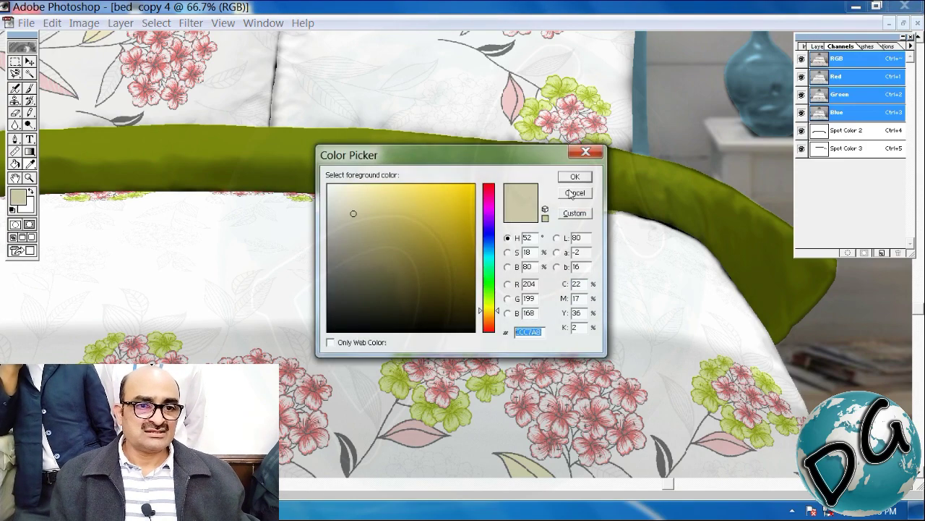
click(575, 177)
Set the ink color of the Spot Color 3 channel to hex CCC7A8 to recolor the pillow borders and the bedside vase and cup.
scroll(697, 151, up, 5)
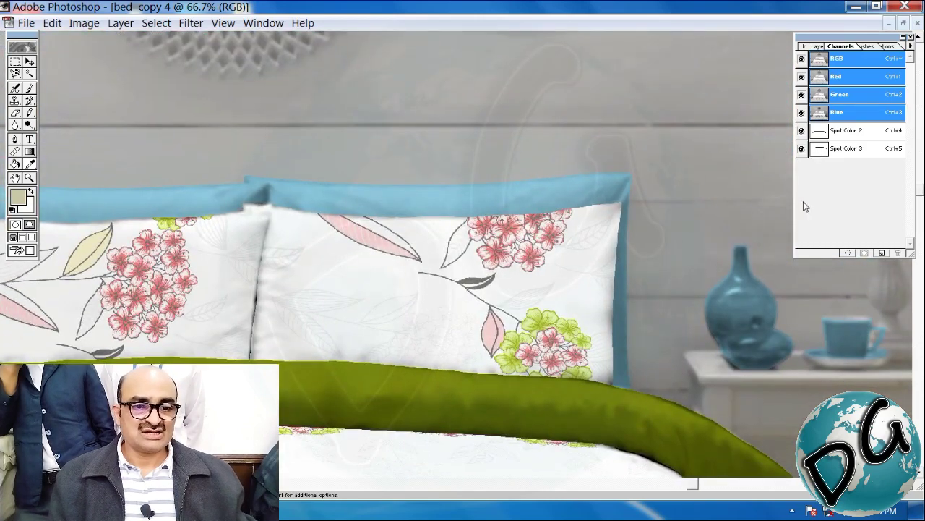
double_click(820, 149)
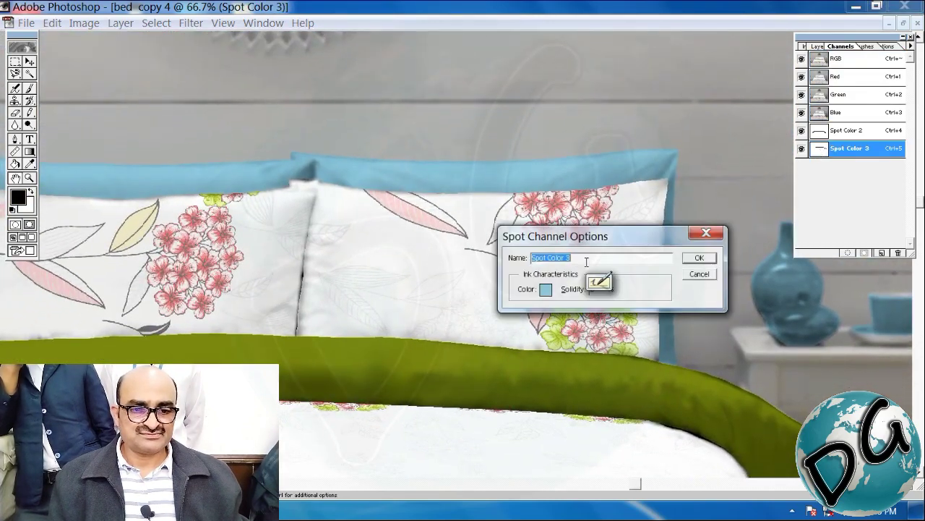
click(546, 290)
double_click(541, 331)
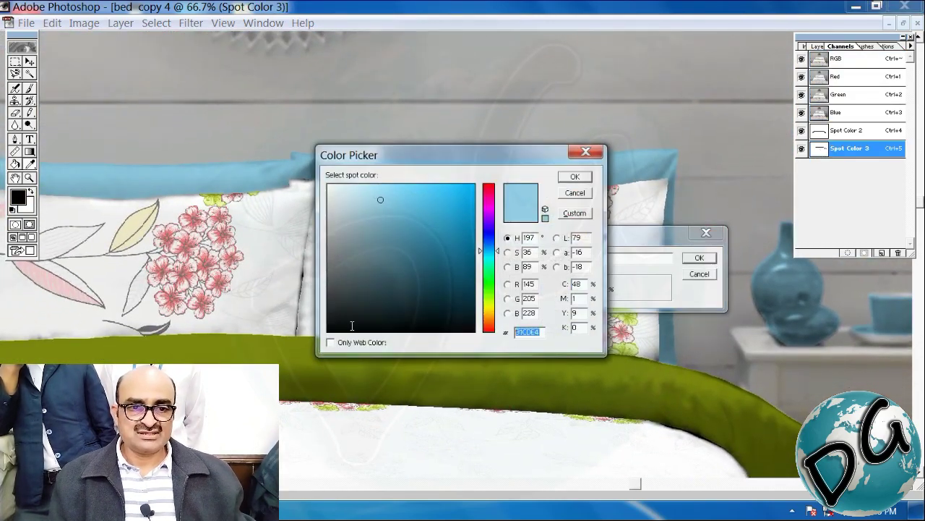
key(ctrl+v)
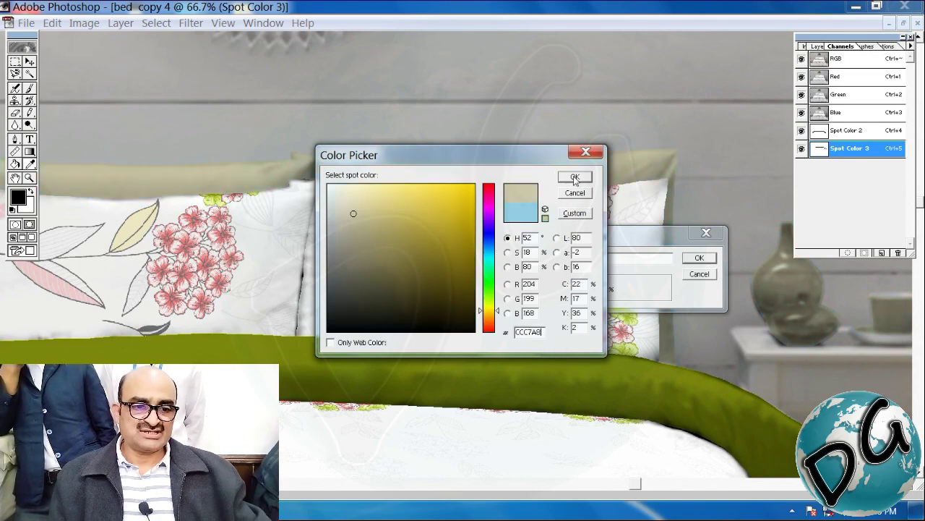
click(575, 176)
click(700, 254)
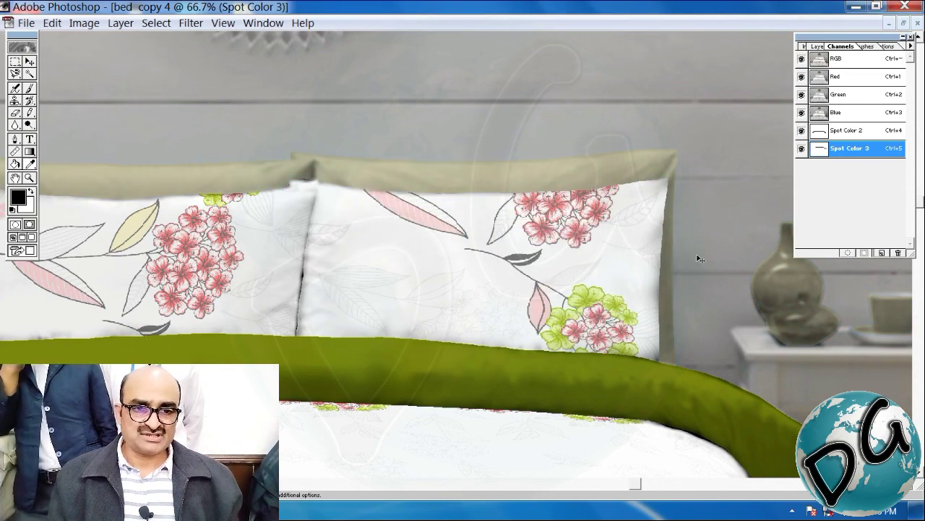
Target all channels of the bed image and merge the spot channels into RGB.
key(ctrl+minus)
key(ctrl+minus)
key(ctrl+minus)
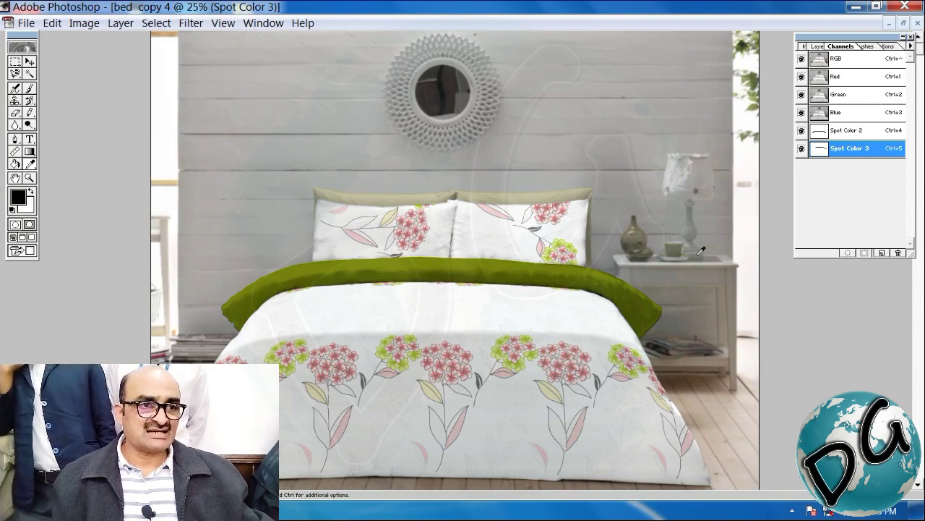
key(ctrl+grave)
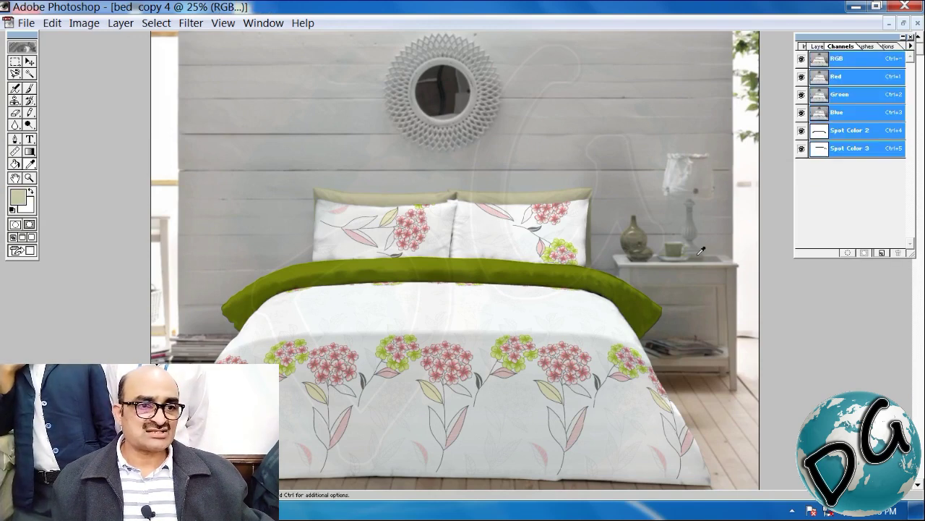
click(911, 46)
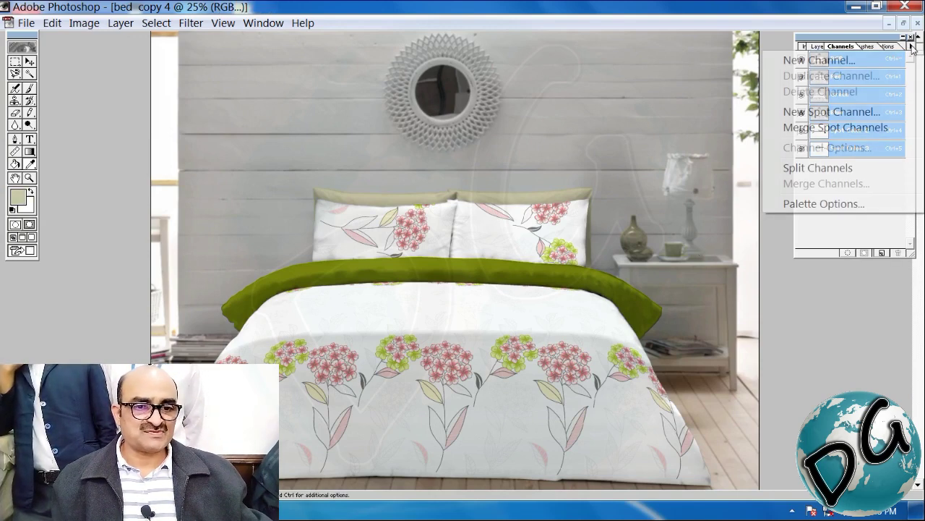
click(830, 129)
Soften the merged bed image with the Blur More filter, and close bed copy 4 without saving it.
click(190, 24)
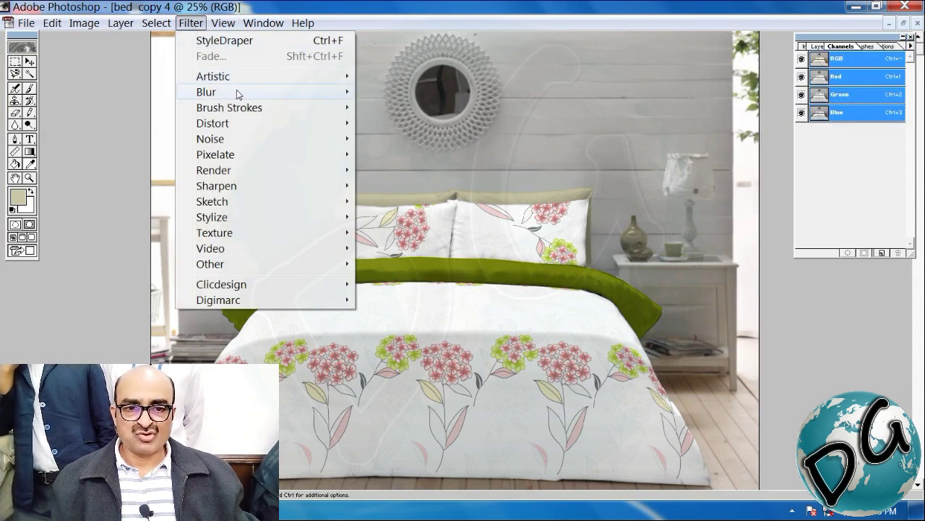
mouse_move(237, 94)
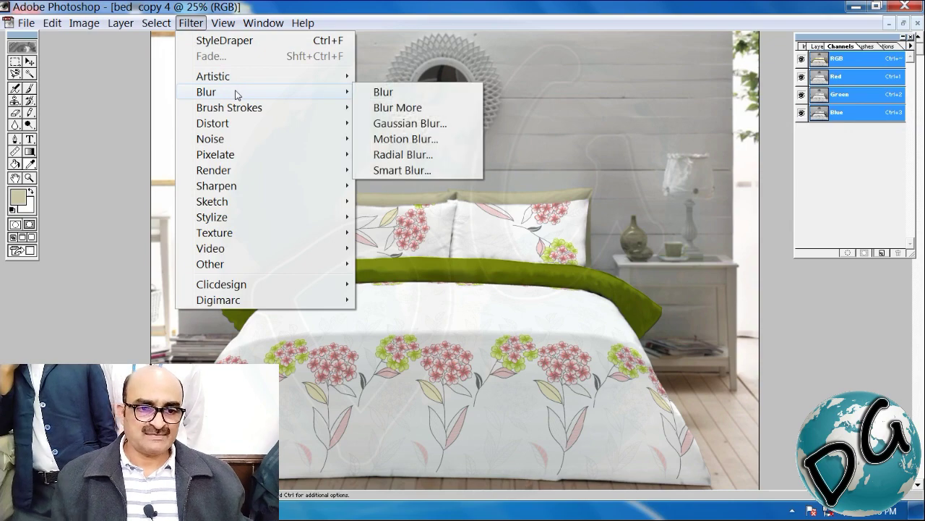
click(390, 108)
alt+scroll(557, 325, up, 5)
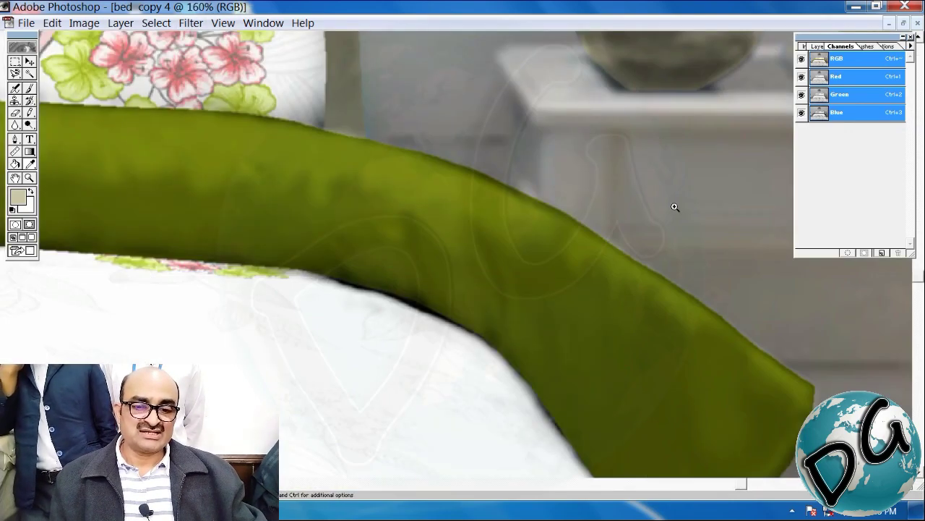
alt+scroll(497, 331, down, 5)
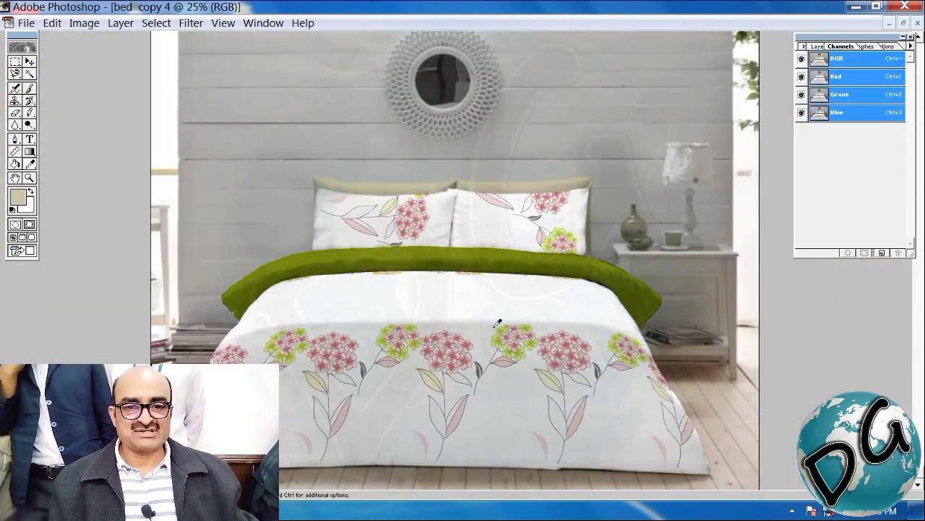
click(918, 23)
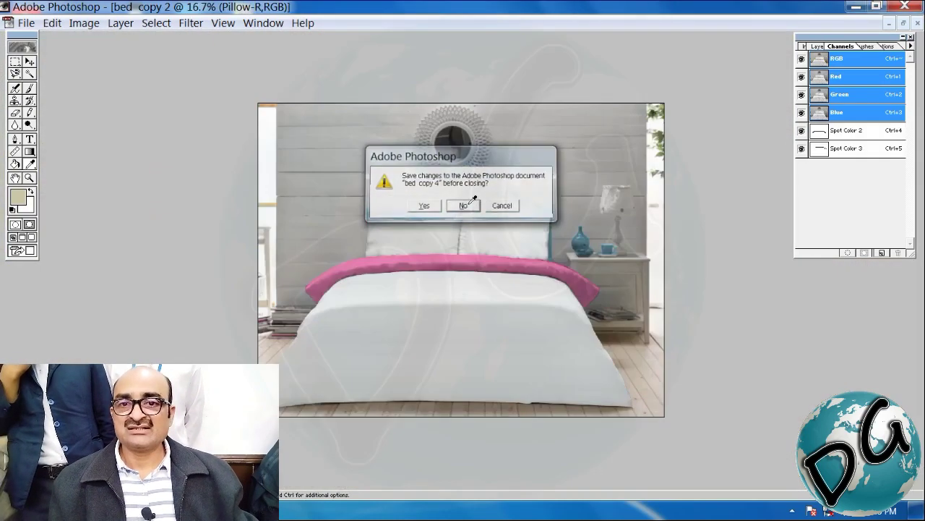
click(463, 205)
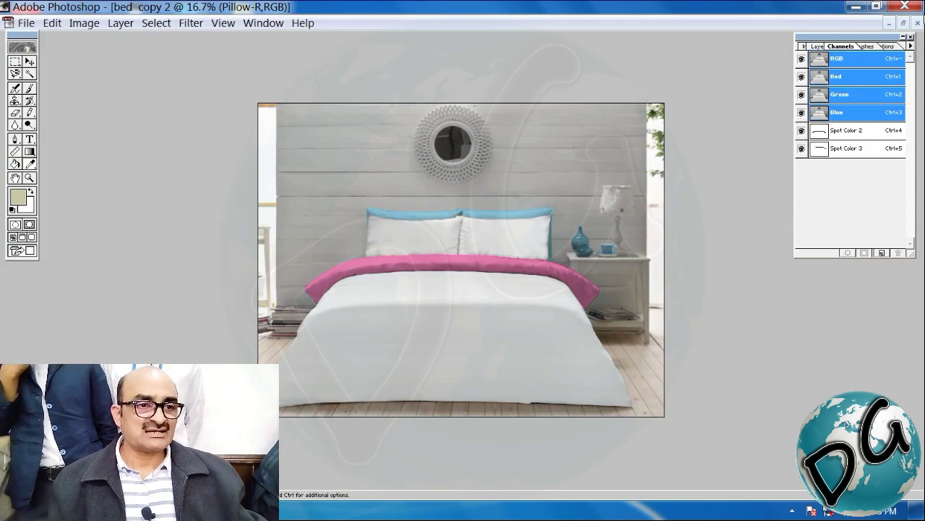
Open the Duvet layer of bed copy 2 in the StyleDraper filter and load the Duvet grid file.
click(820, 46)
click(860, 85)
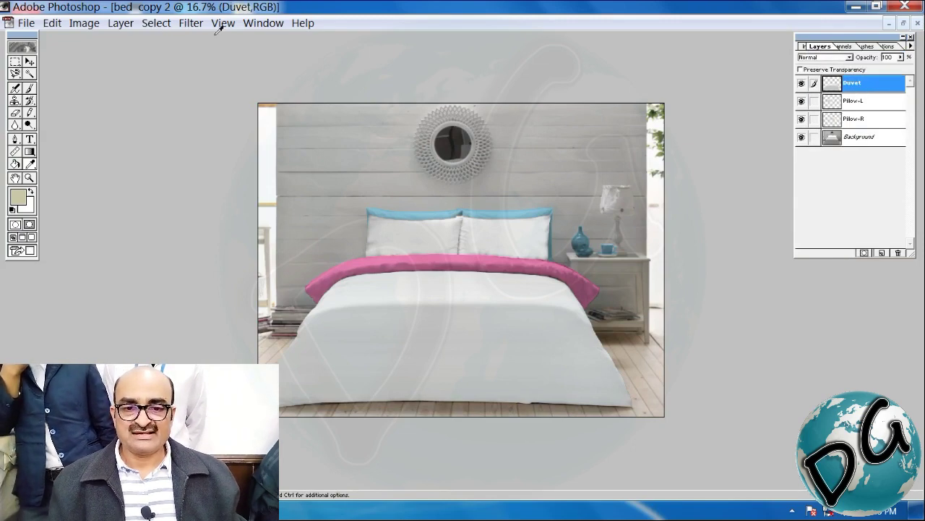
click(190, 23)
mouse_move(277, 286)
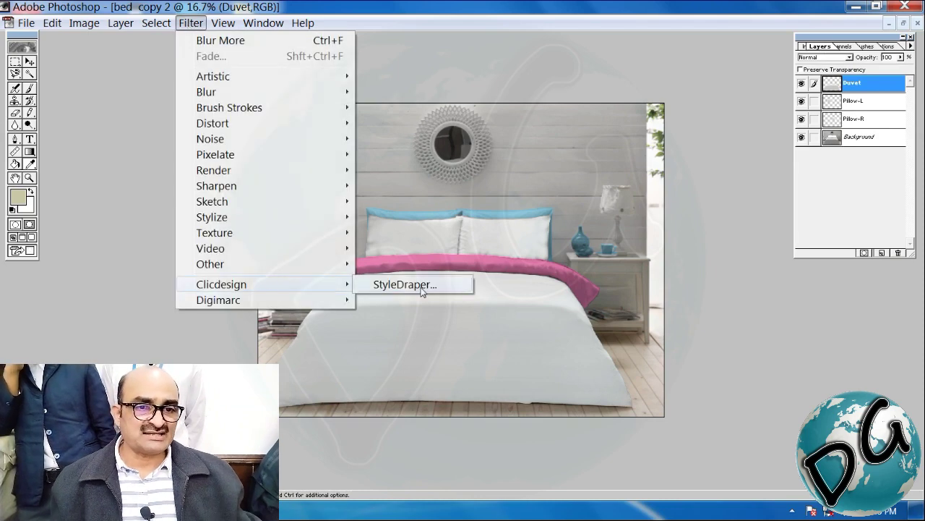
click(423, 286)
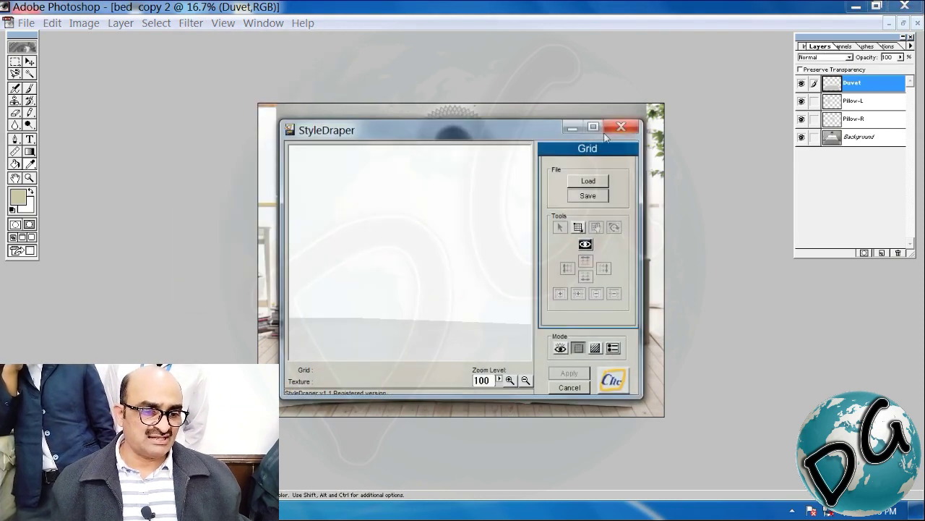
click(593, 129)
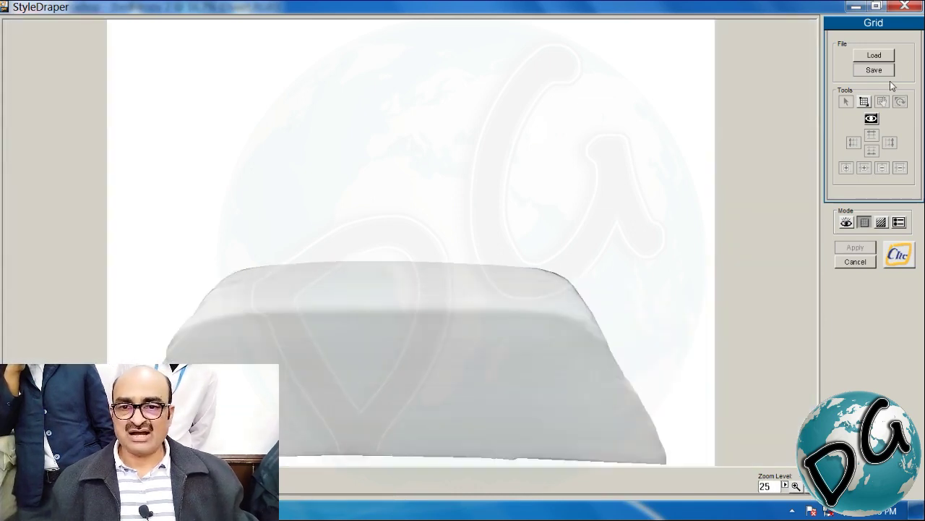
click(875, 56)
click(66, 91)
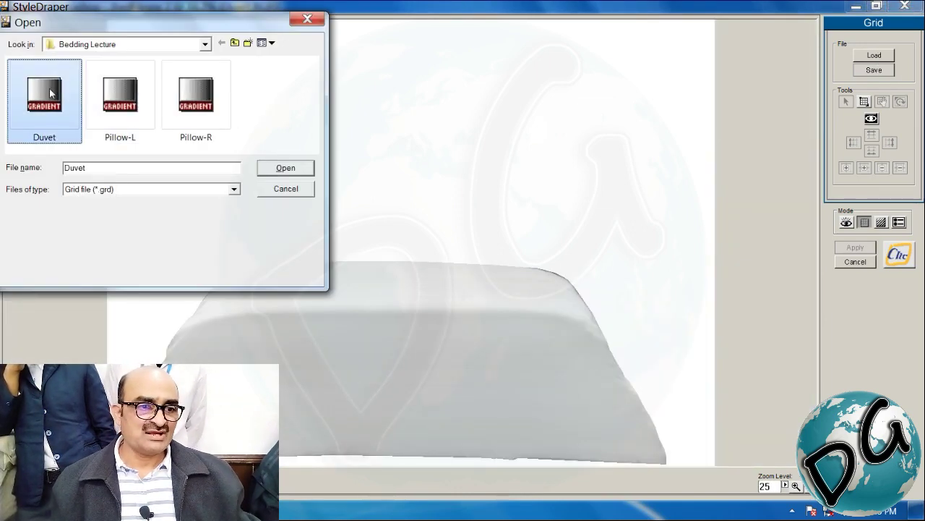
click(286, 168)
Load the texture 3.cli, rotate it 90 CCW, and enlarge its selection frame over the dense flowers at the design's lower edge.
click(882, 222)
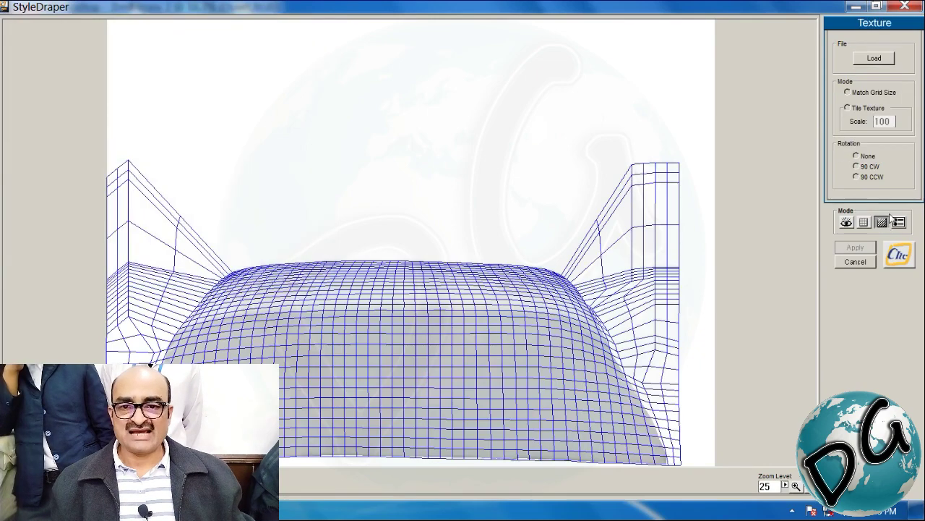
click(876, 60)
click(196, 100)
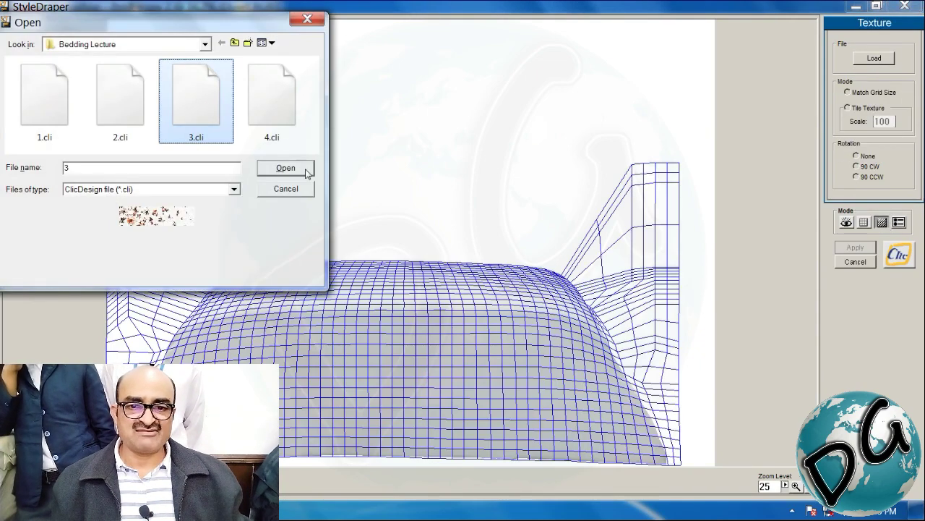
click(285, 169)
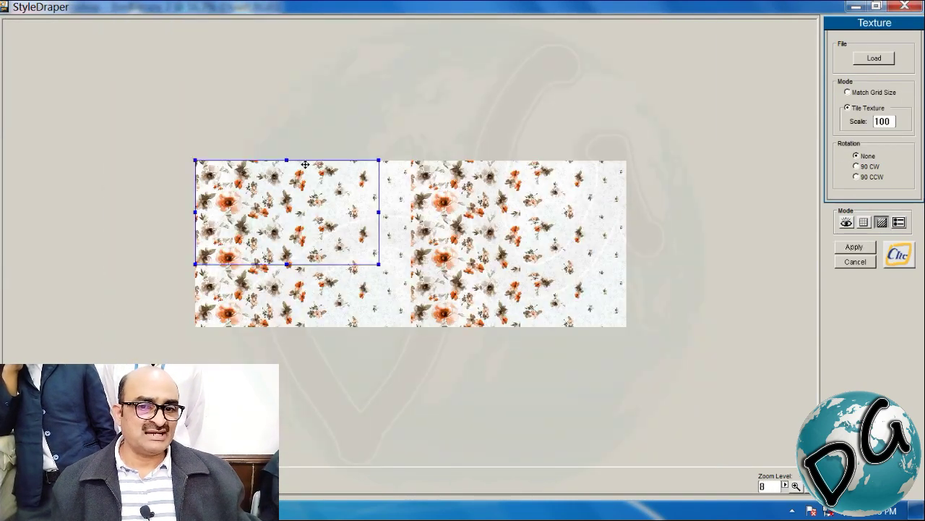
click(857, 178)
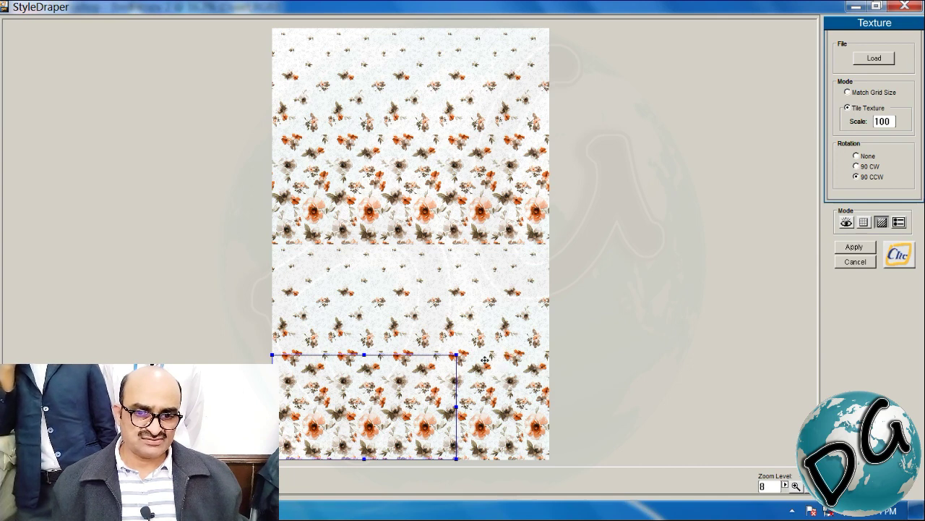
drag(456, 355, 505, 319)
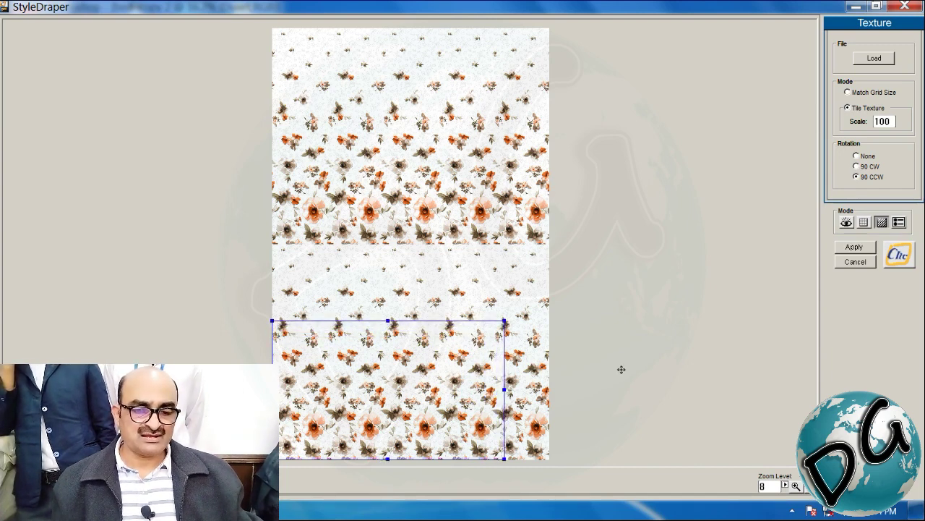
Render the duvet, set its input levels to low 132 and high 228 with gamma 4, and apply the drape.
click(846, 222)
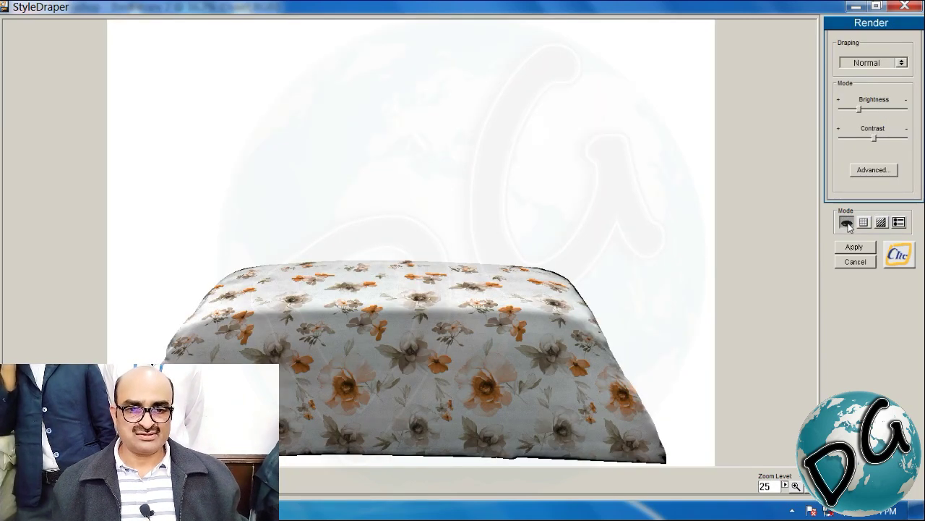
click(873, 170)
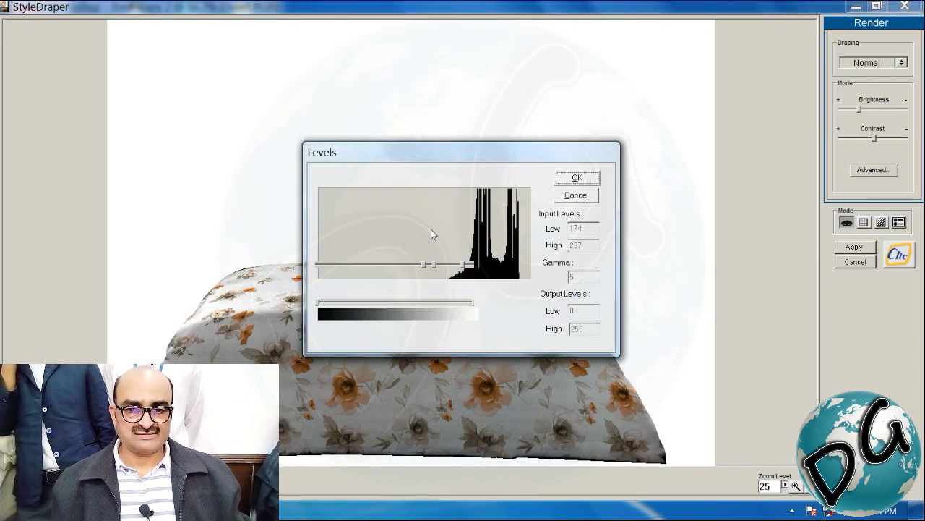
drag(444, 158, 491, 81)
drag(471, 185, 441, 189)
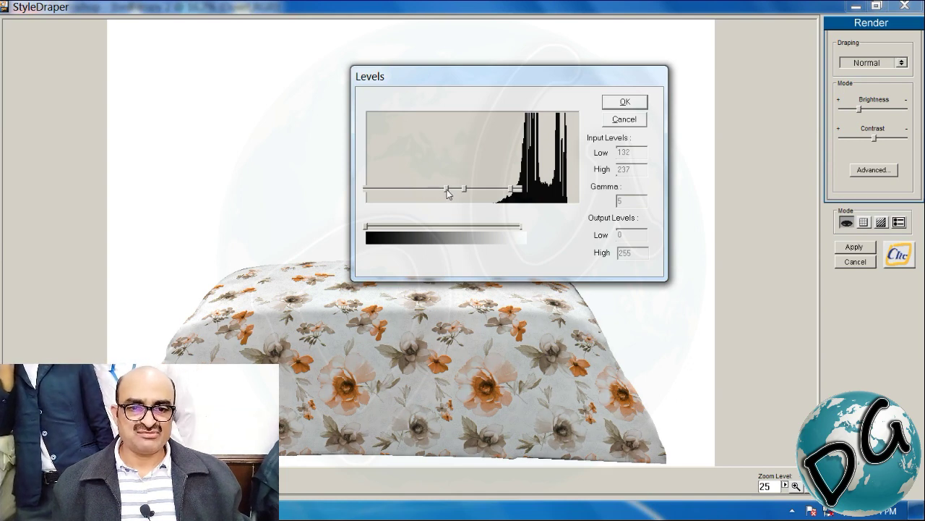
click(465, 190)
drag(464, 188, 508, 191)
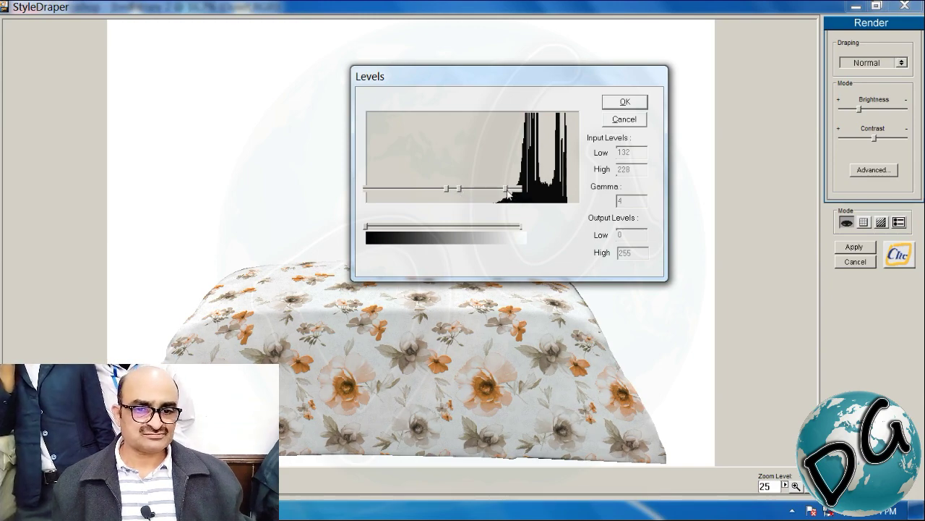
click(626, 103)
click(853, 247)
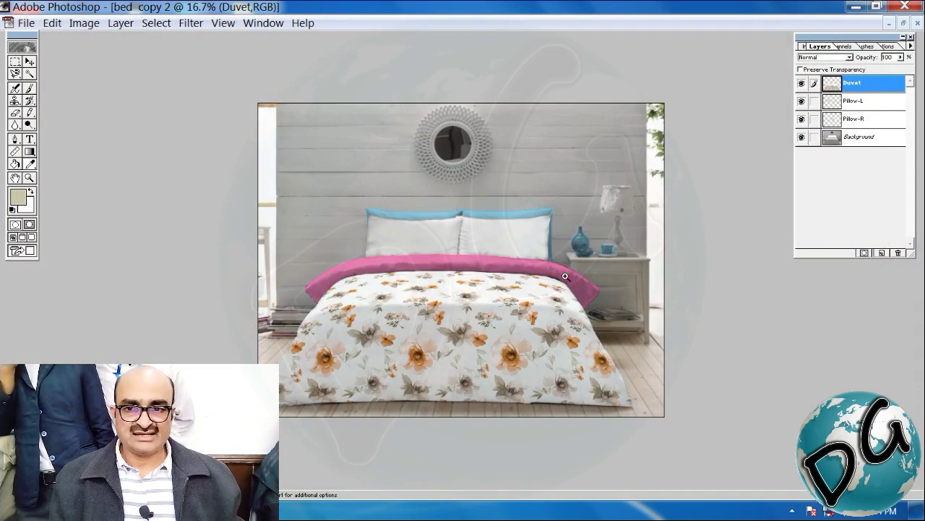
Open the Pillow-L layer of bed copy 2 in the StyleDraper filter and load the Pillow-L grid file.
ctrl+drag(325, 275, 549, 398)
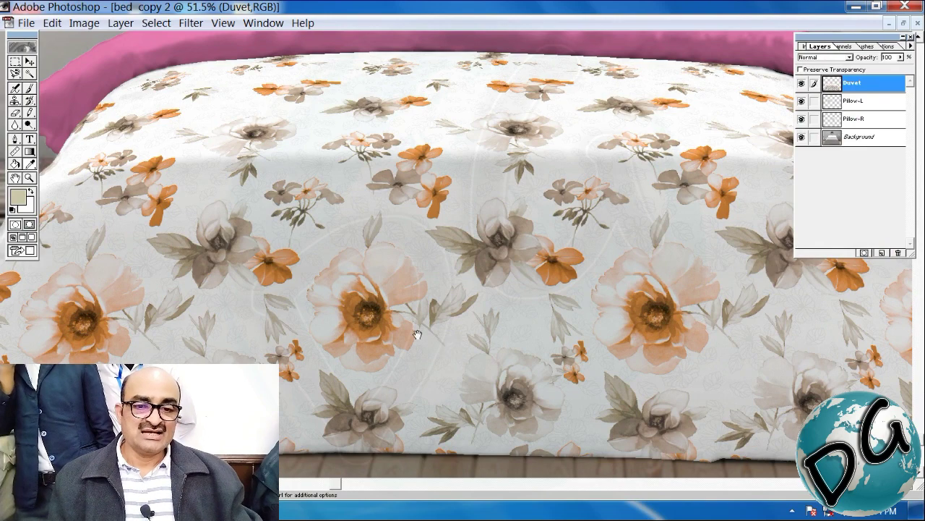
key(ctrl+minus)
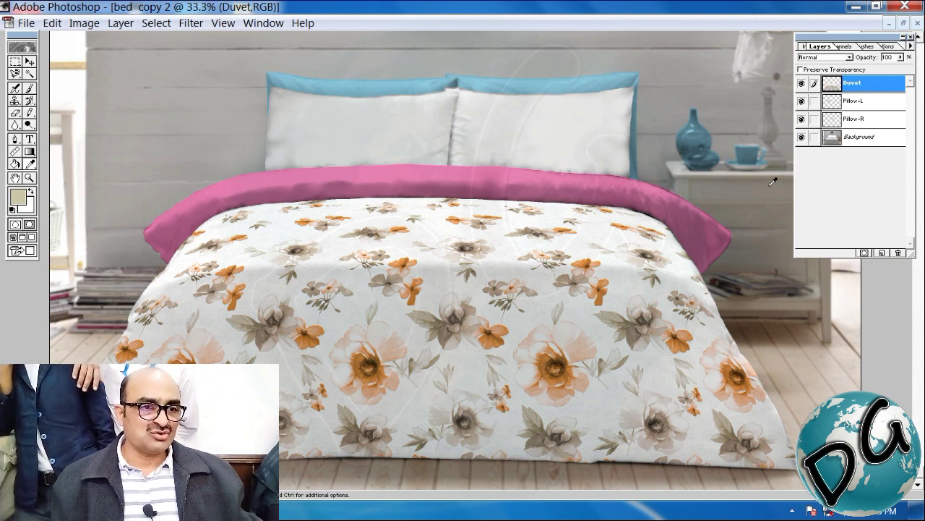
click(885, 103)
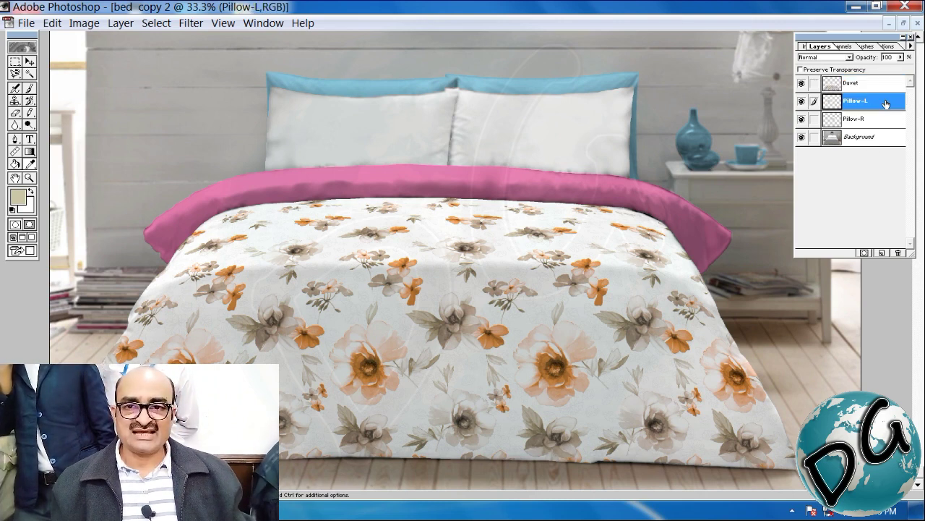
click(188, 25)
mouse_move(235, 284)
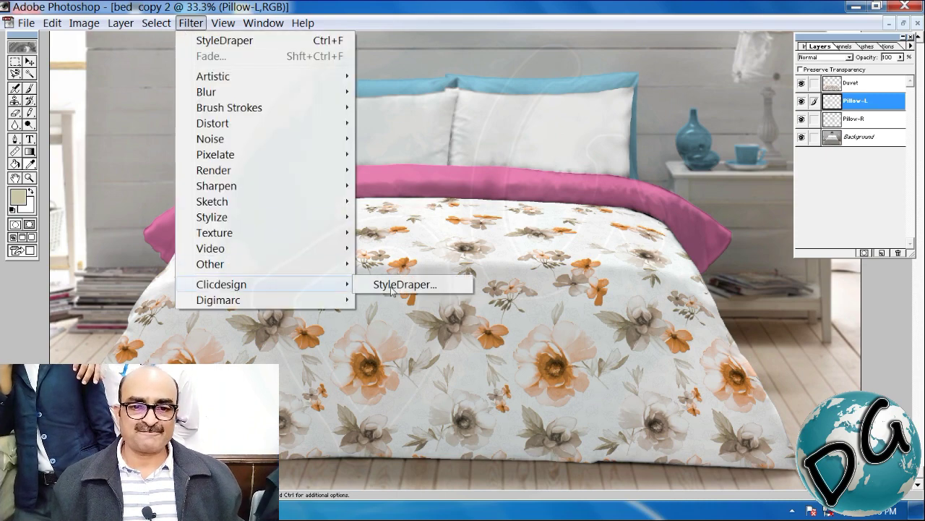
click(432, 286)
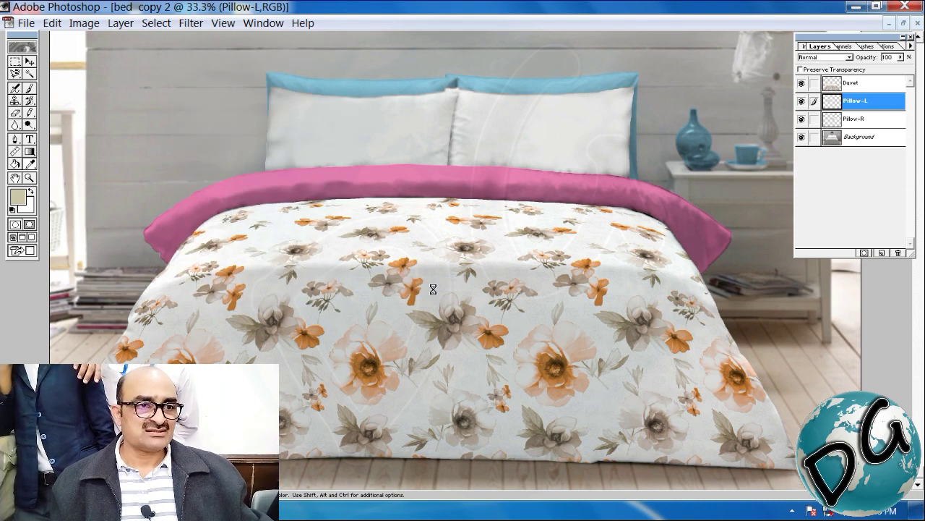
click(608, 130)
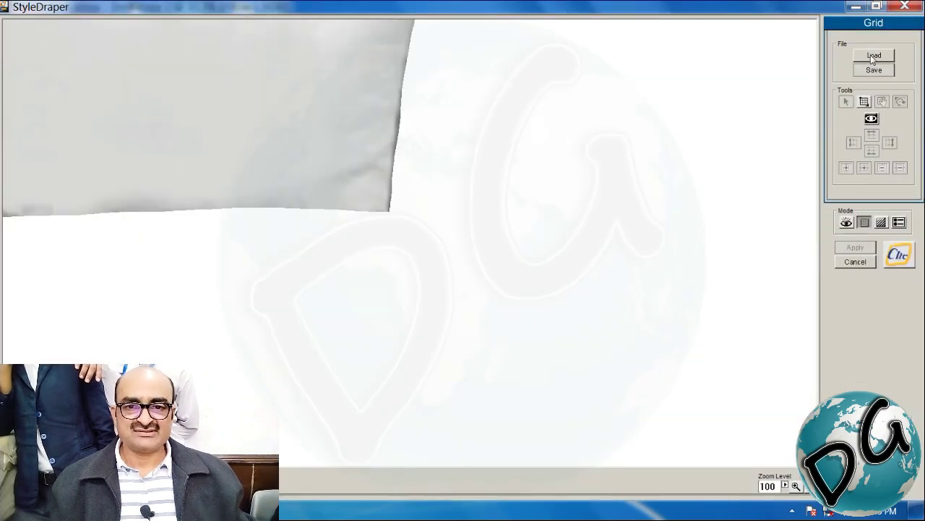
click(874, 55)
click(120, 101)
click(286, 168)
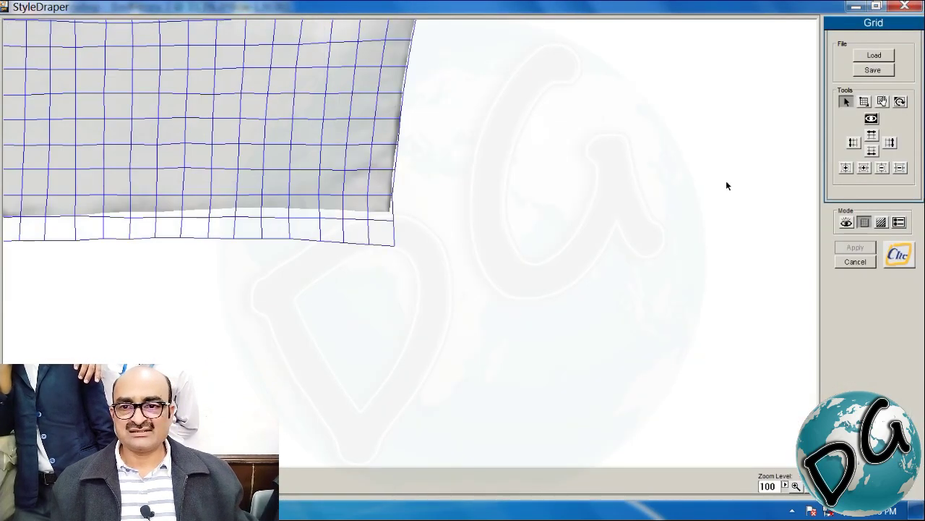
Load the texture 3.cli for the pillow, enlarge its selection frame, and place it over a large orange flower.
click(882, 222)
click(874, 58)
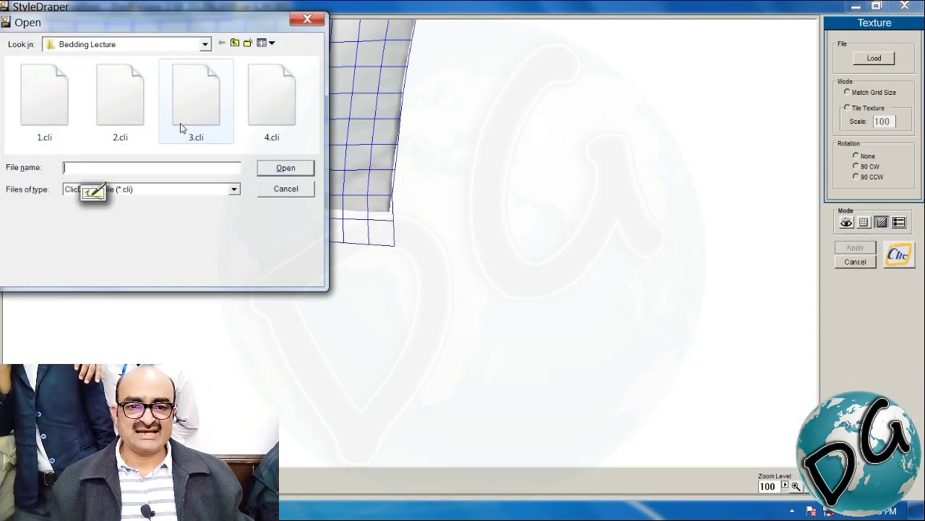
click(198, 110)
click(286, 167)
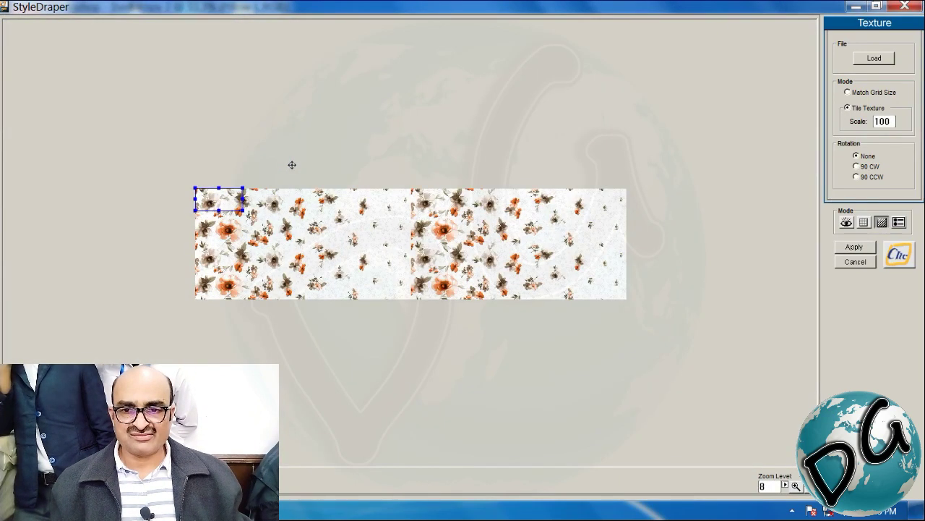
drag(243, 212, 234, 229)
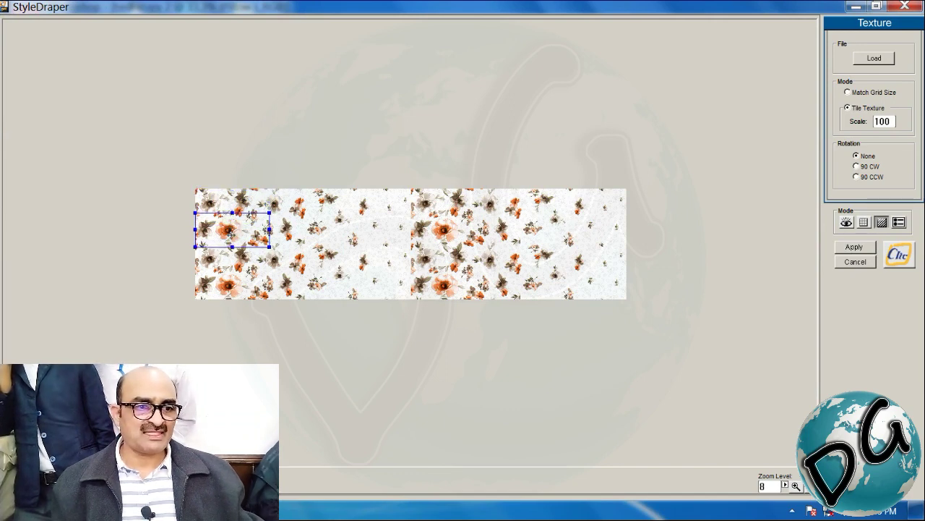
Render the left pillow, set its input levels to low 67 and high 231 with gamma 6, and apply the drape.
click(846, 222)
click(892, 172)
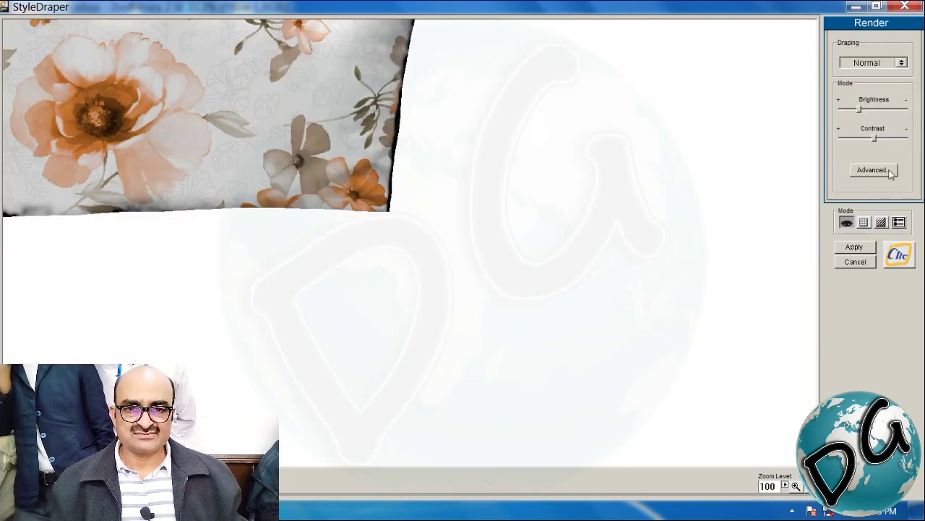
drag(420, 267, 390, 264)
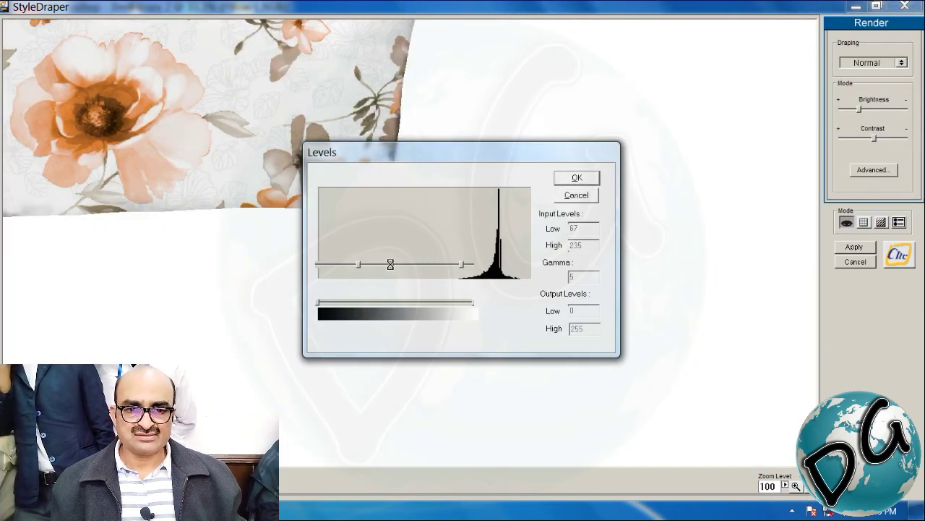
drag(462, 265, 460, 266)
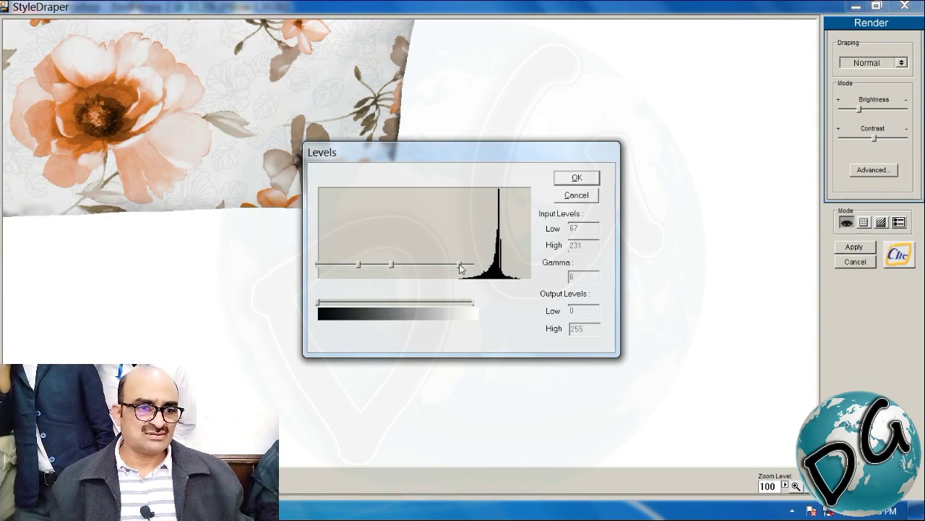
click(570, 179)
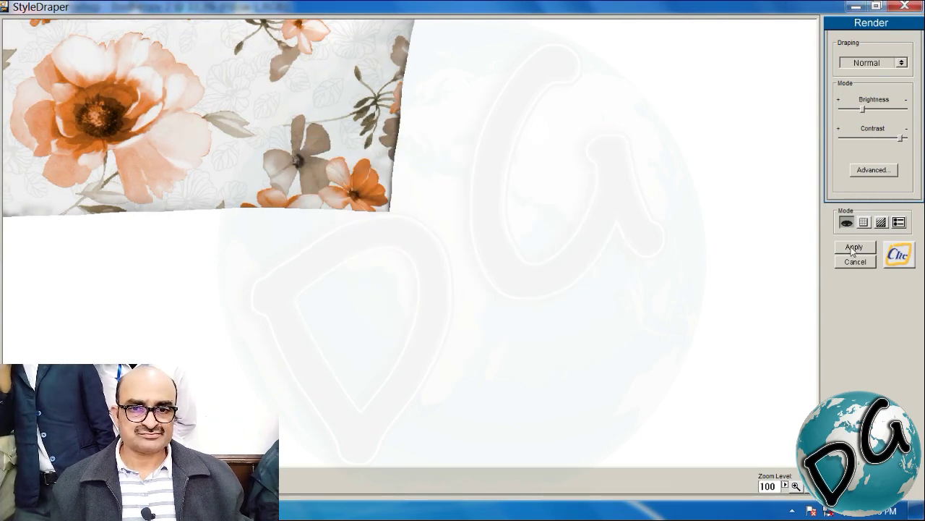
click(853, 247)
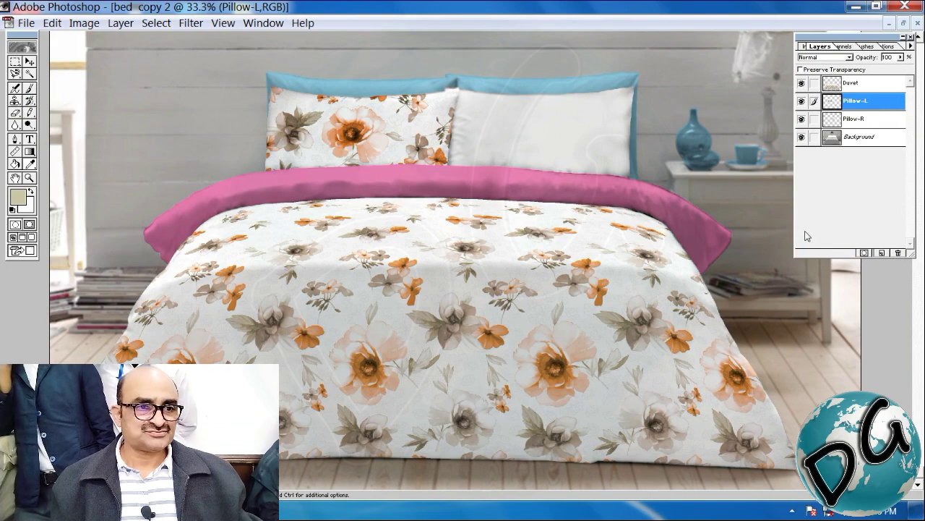
Open the Pillow-R layer in the StyleDraper filter and load the Pillow-R grid file.
click(855, 119)
click(192, 23)
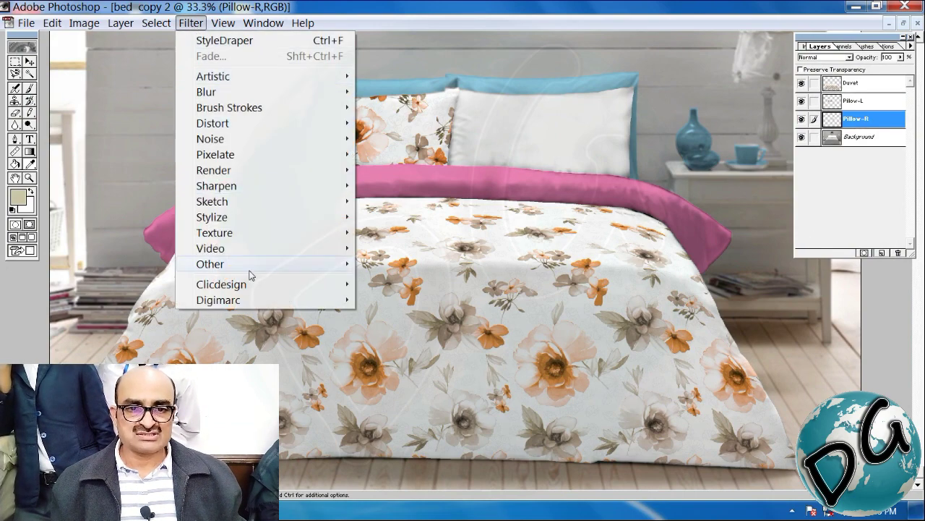
mouse_move(260, 283)
click(446, 282)
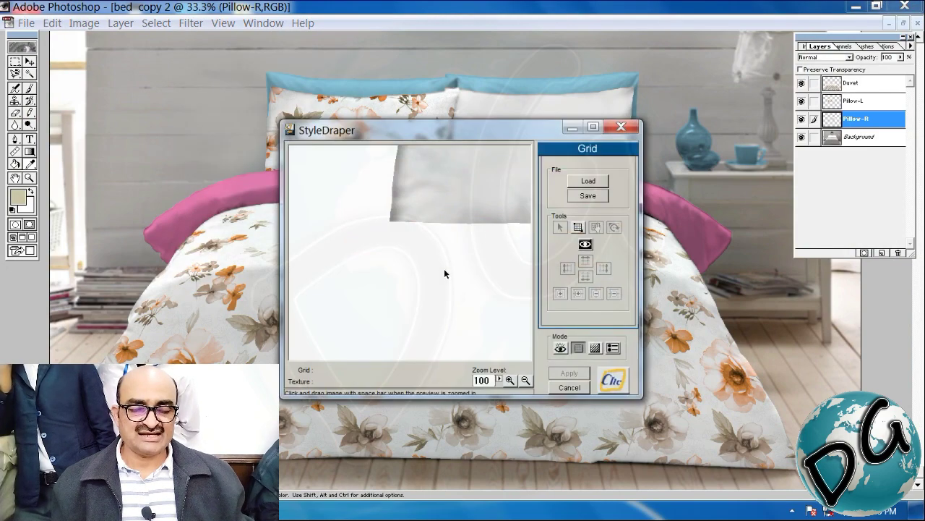
drag(536, 129, 487, 140)
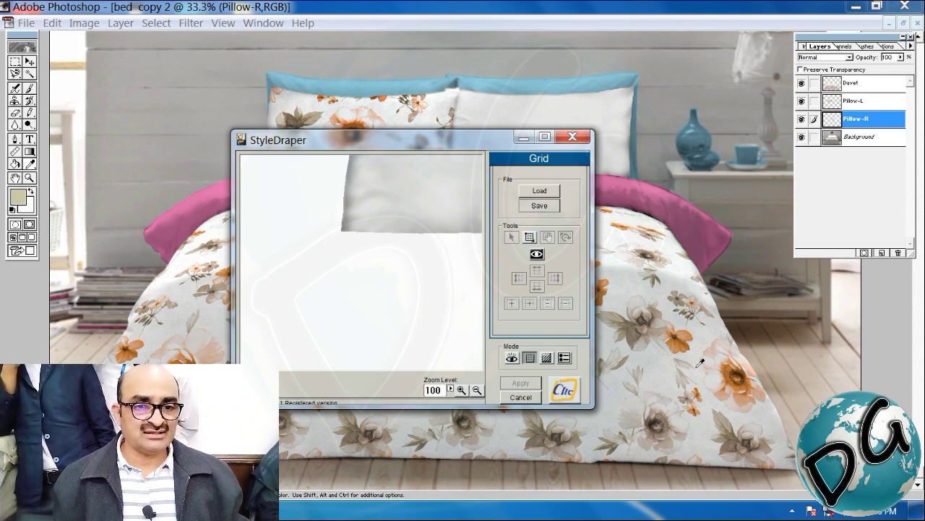
click(539, 190)
click(438, 243)
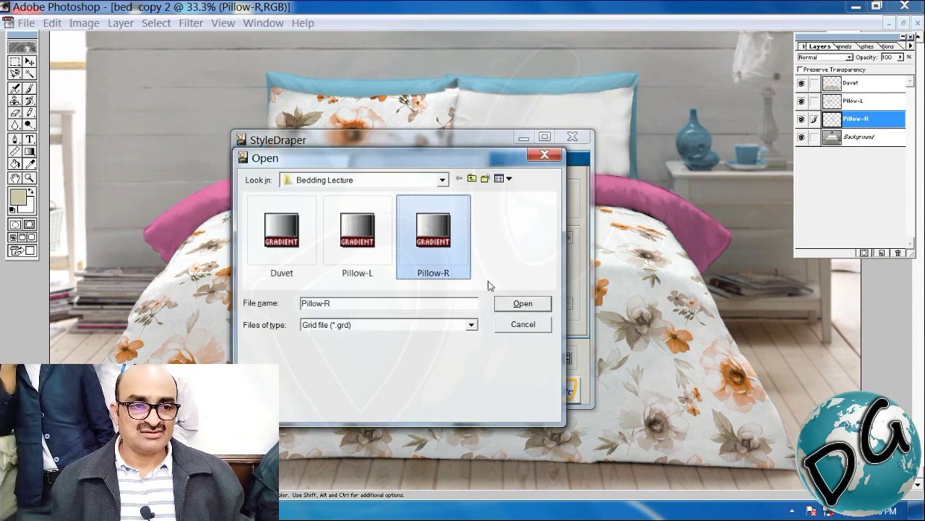
click(518, 304)
click(545, 138)
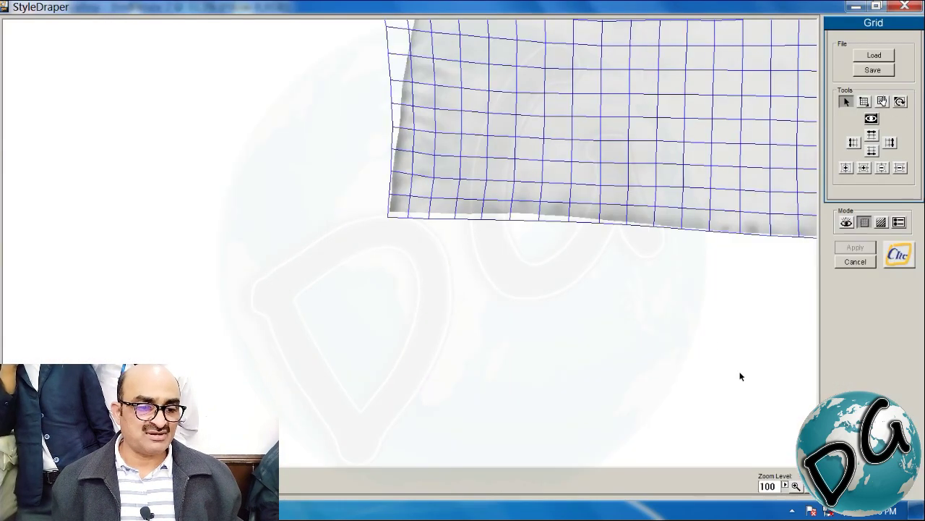
click(796, 486)
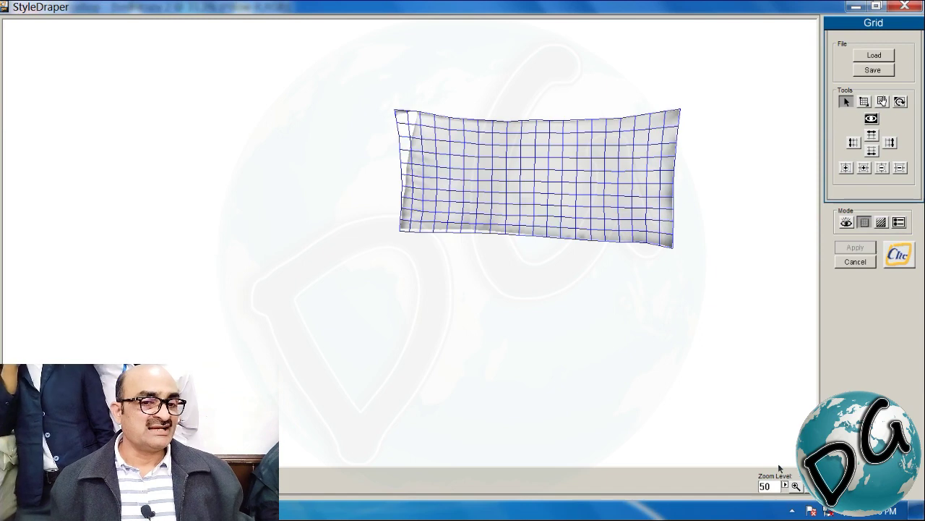
Load the texture 3.cli for the right pillow and enlarge its selection frame over the grey flowers at the design's upper-left corner.
click(882, 223)
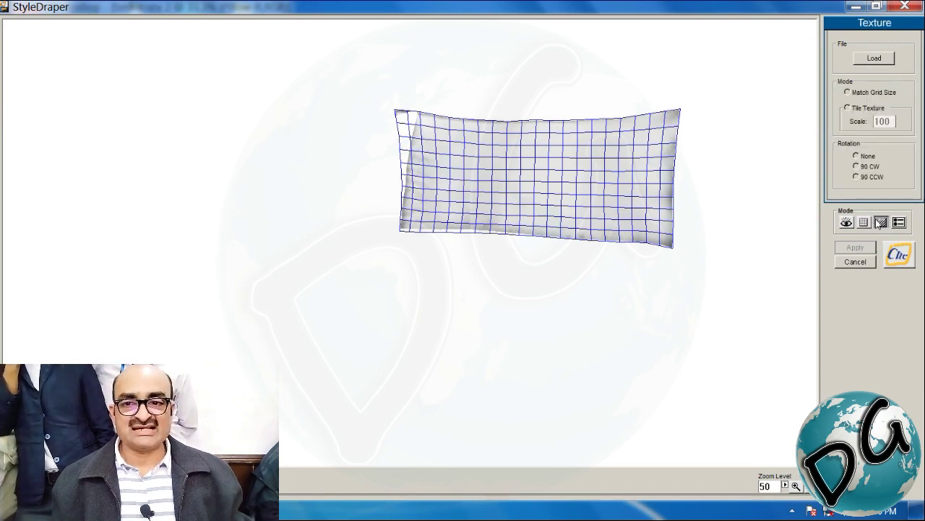
click(874, 58)
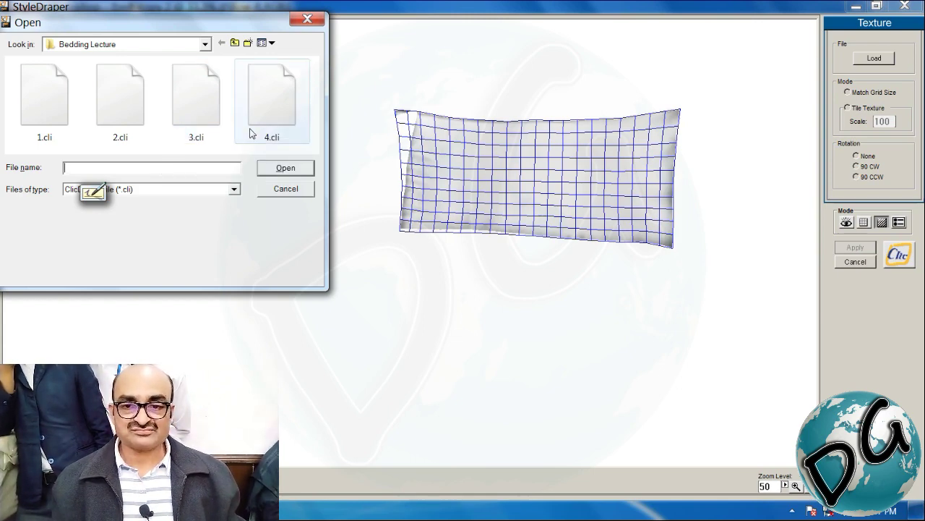
click(212, 109)
click(298, 165)
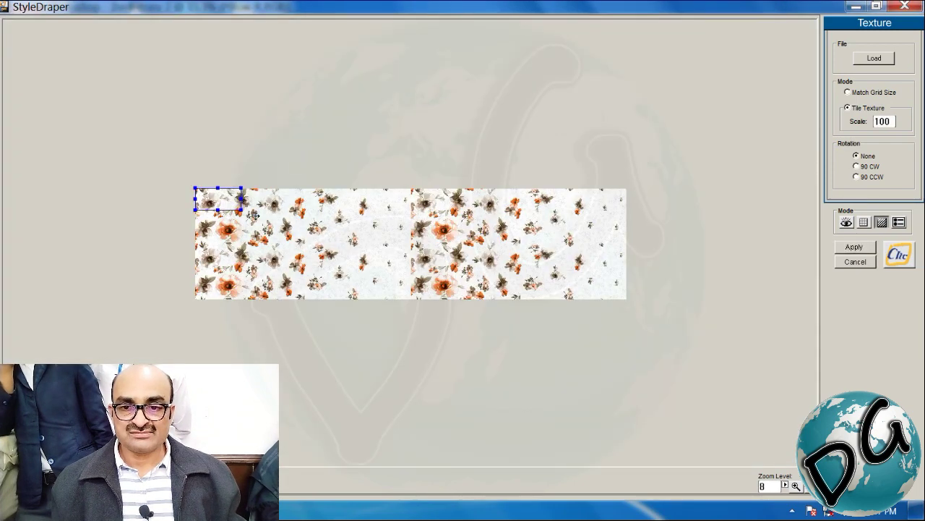
drag(242, 211, 267, 222)
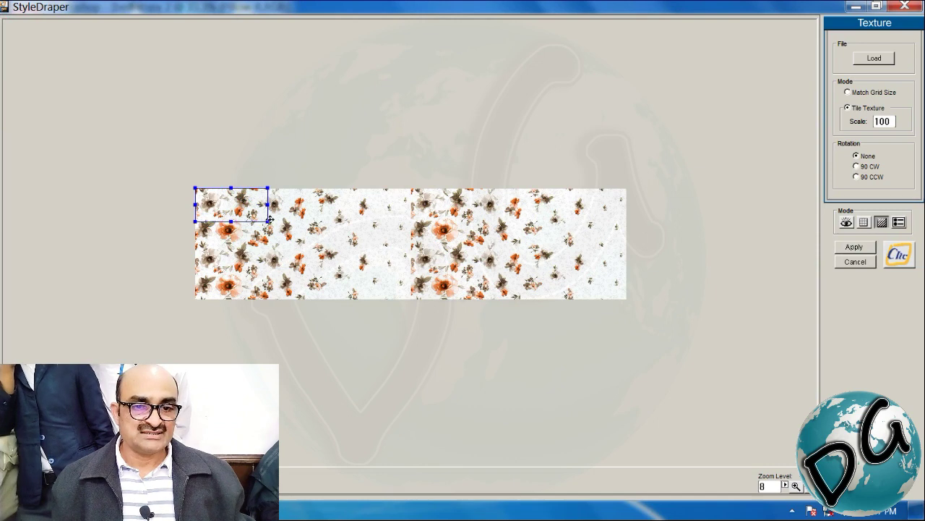
Render the right pillow, raise its low input level, set the high level to 234 and gamma to 5, and apply the drape.
click(848, 222)
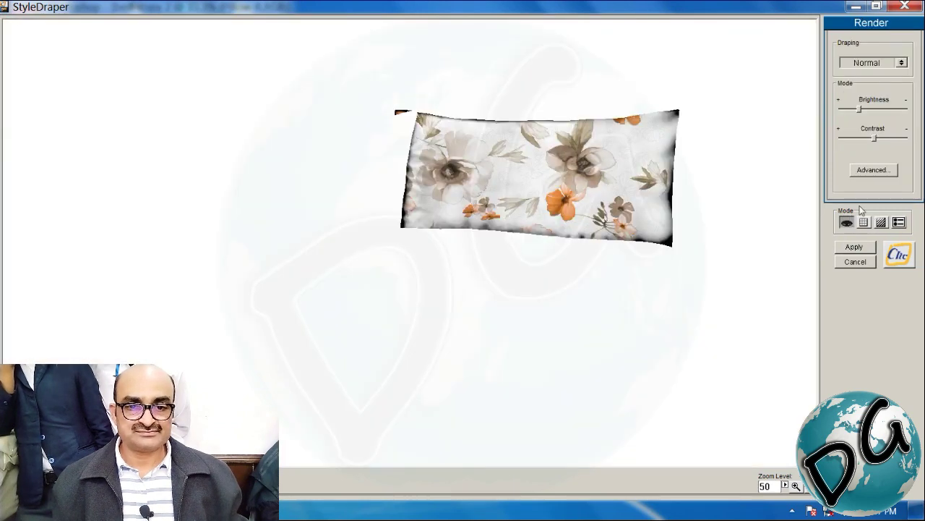
click(874, 169)
drag(455, 150, 364, 255)
drag(326, 376, 261, 376)
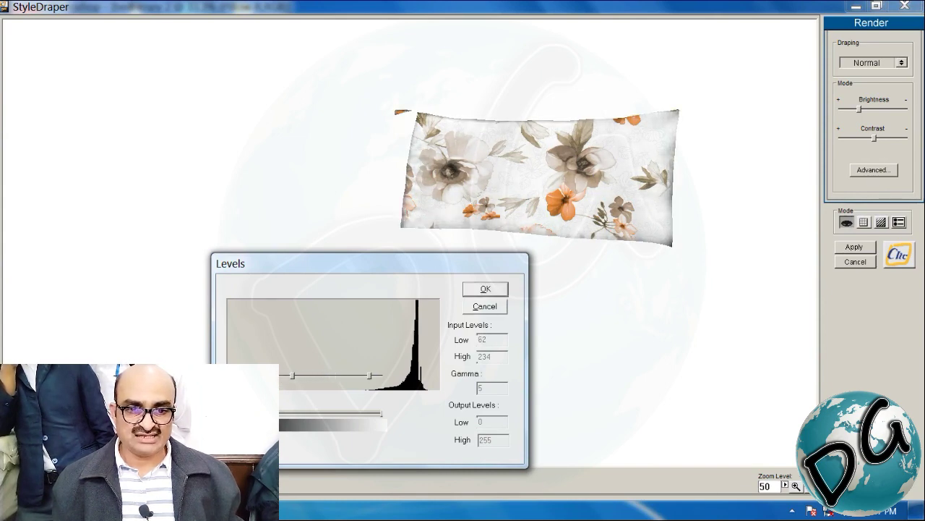
click(485, 288)
click(854, 248)
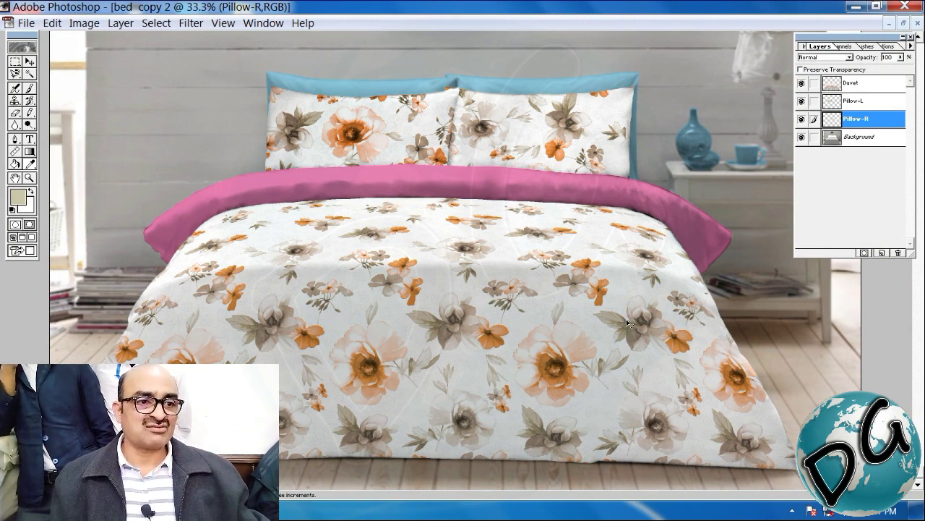
Sample the dark orange-brown 9B6127 near the center of the large duvet flower and copy its hex code.
click(845, 46)
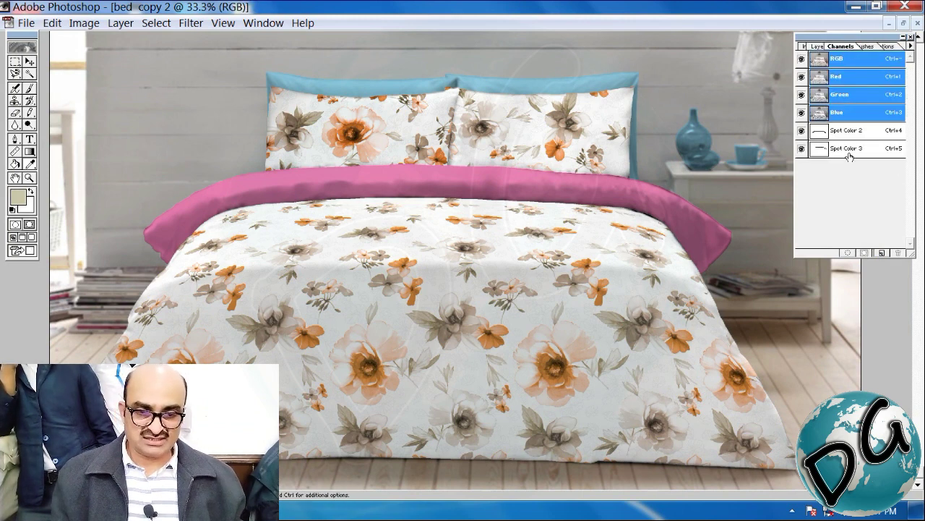
click(821, 132)
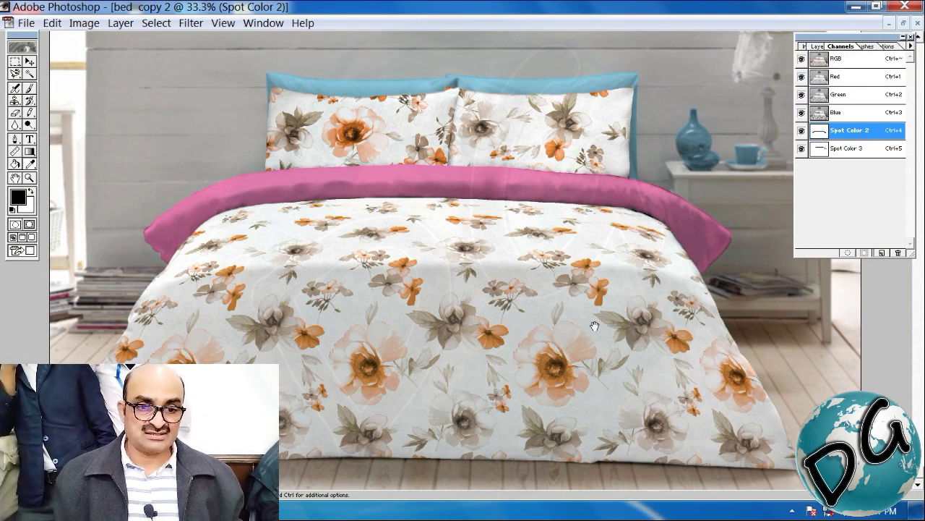
ctrl+drag(594, 326, 501, 387)
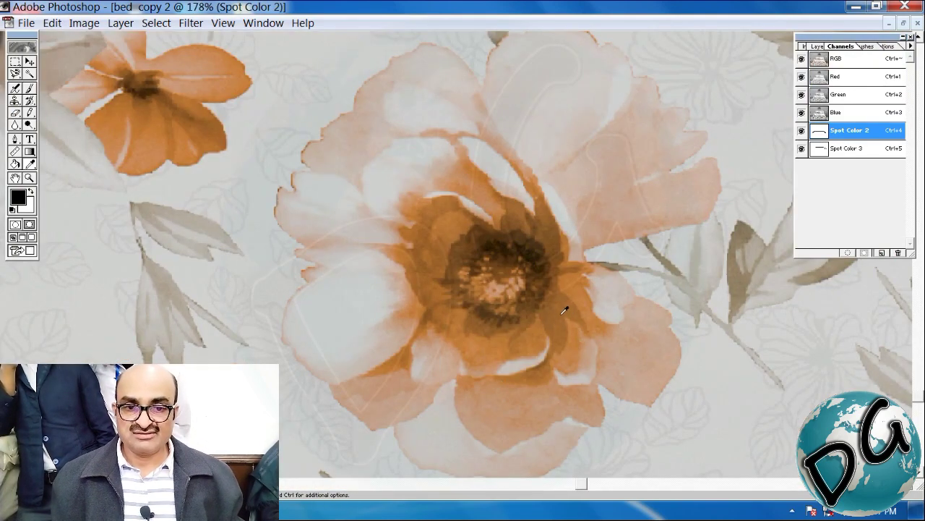
key(x)
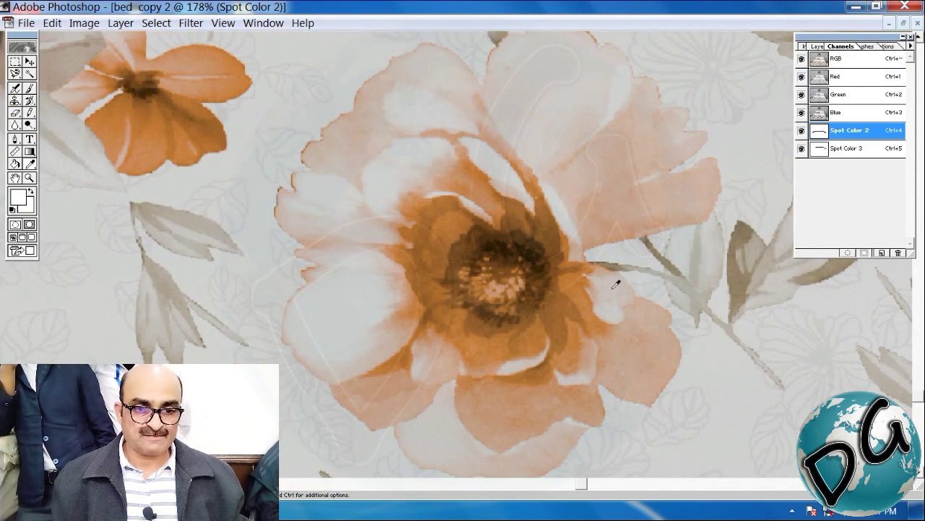
click(827, 61)
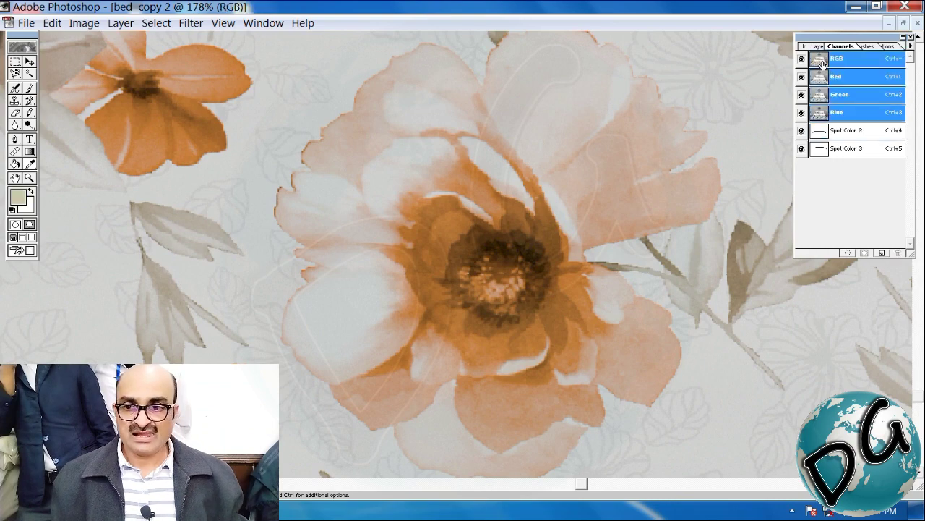
click(553, 304)
click(19, 195)
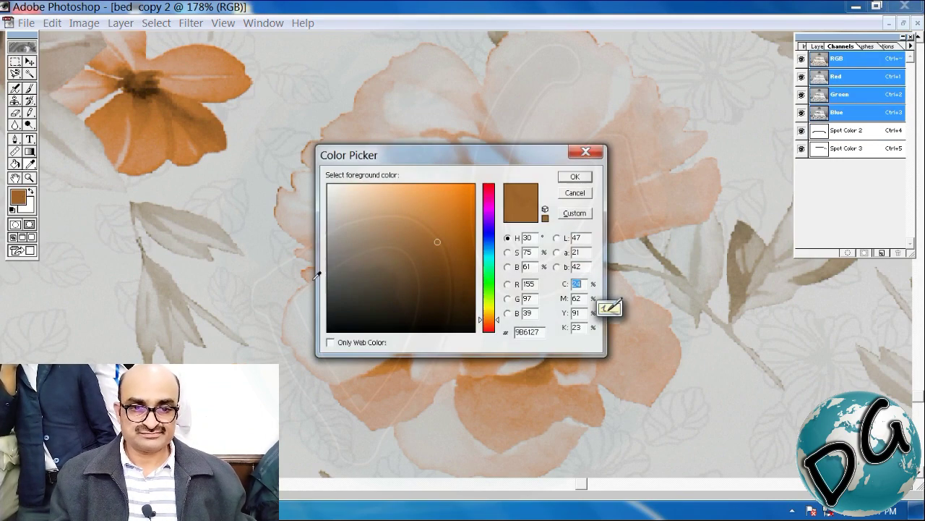
click(528, 331)
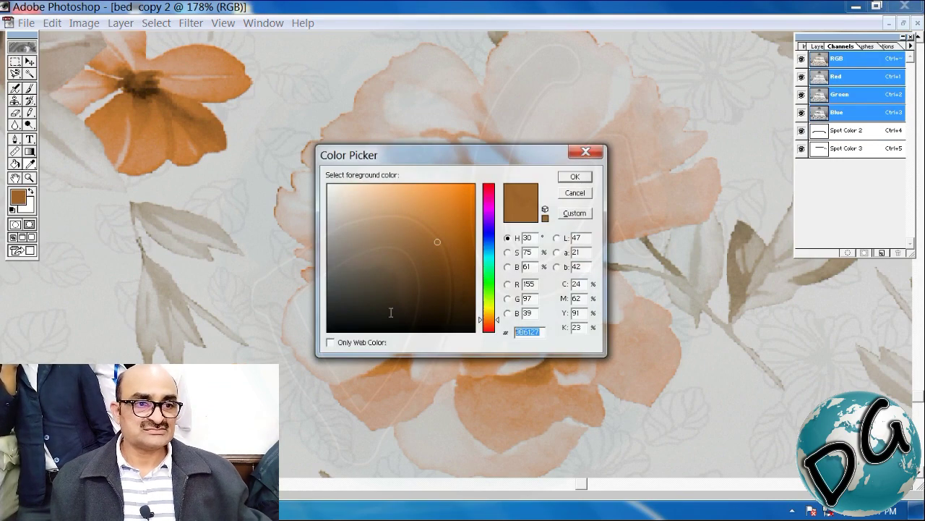
click(575, 192)
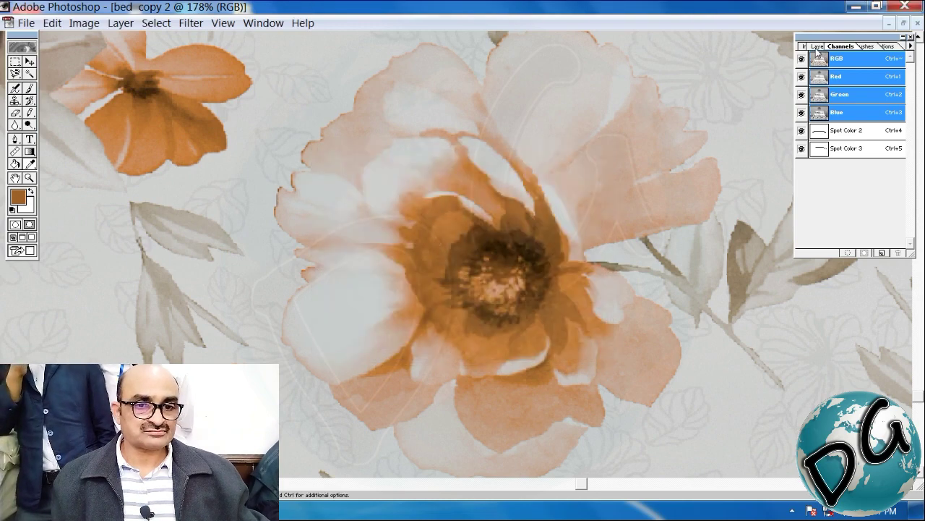
Set the ink color of the Spot Color 2 channel, the folded duvet edge, to 9B6127.
double_click(818, 131)
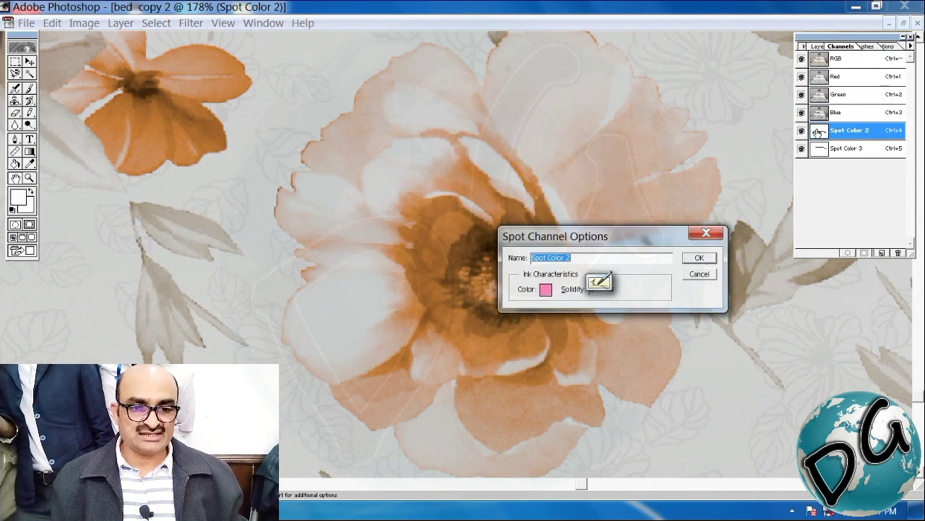
click(545, 290)
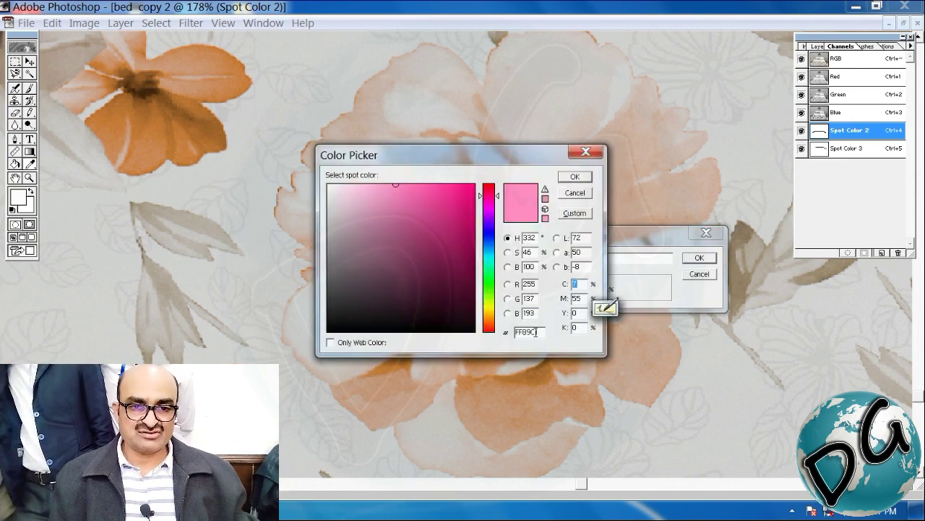
click(530, 369)
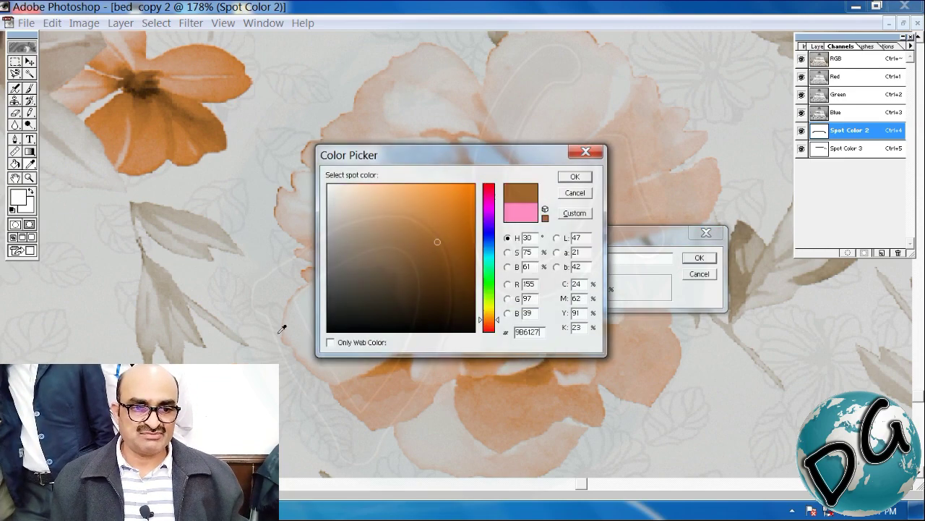
click(574, 176)
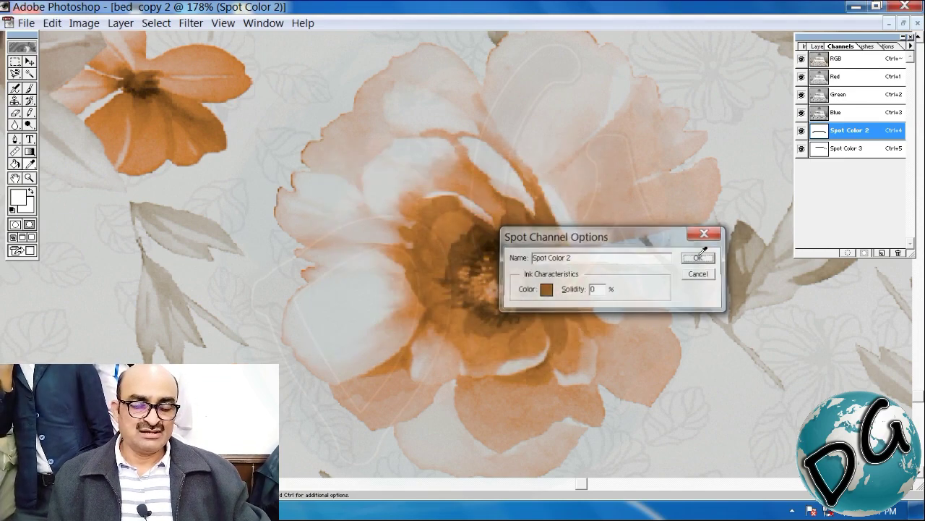
click(697, 257)
key(ctrl+minus)
key(ctrl+minus)
key(ctrl+minus)
key(ctrl+minus)
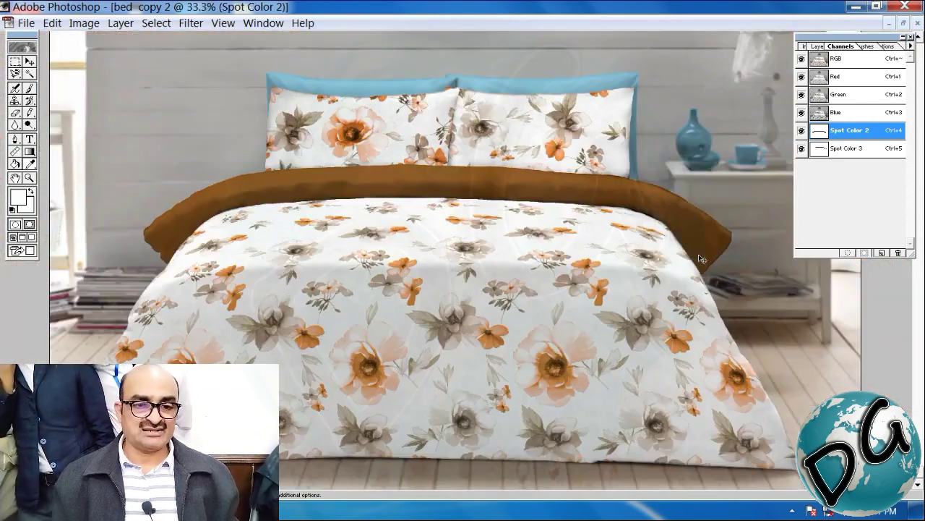
key(ctrl+minus)
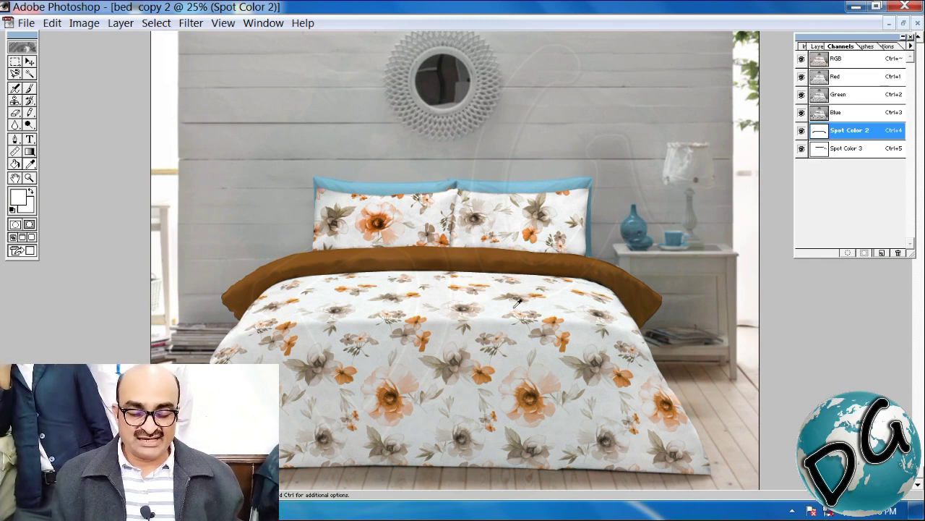
Sample the lighter orange C8854C from a small orange flower on the duvet and copy its hex code.
ctrl+drag(527, 359, 434, 451)
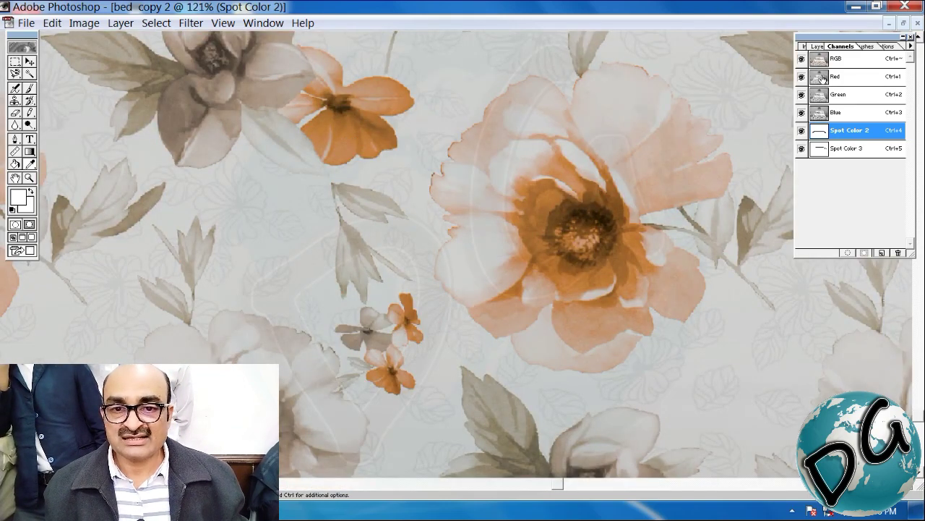
key(ctrl+grave)
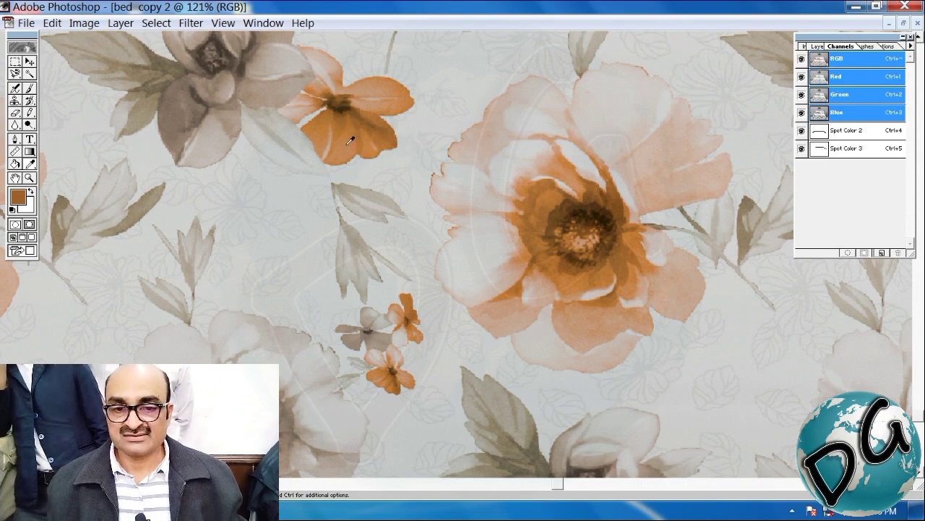
click(322, 139)
click(19, 201)
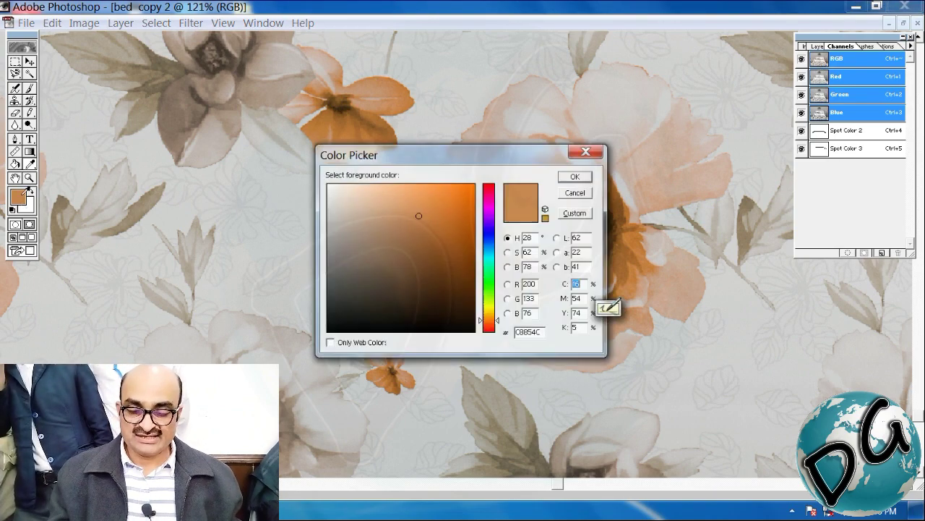
double_click(535, 332)
key(ctrl+c)
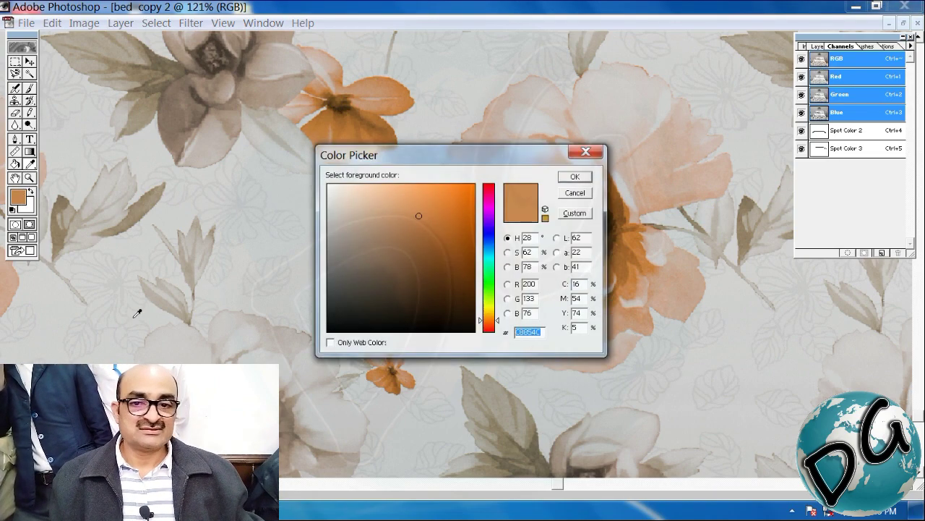
click(581, 177)
Set the ink color of the Spot Color 3 channel, covering the back pillows and vase, to C8854C.
double_click(815, 151)
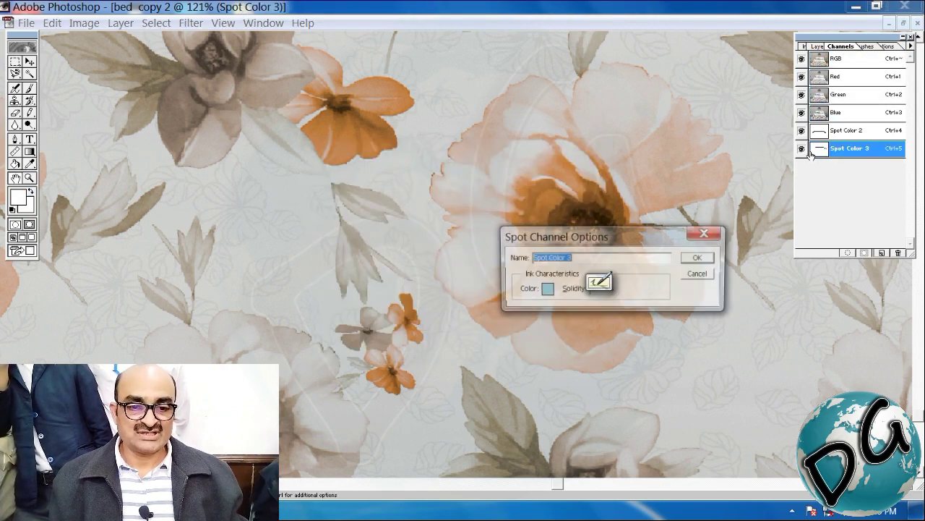
click(546, 289)
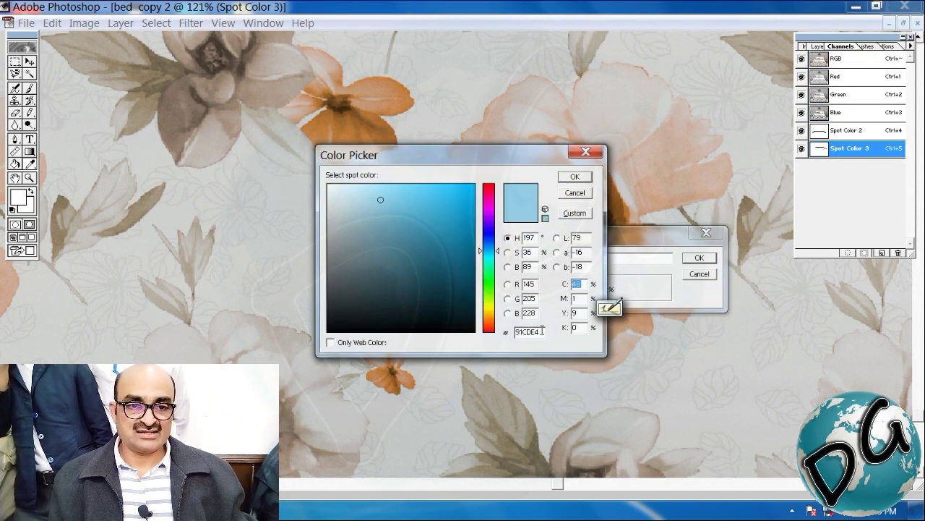
double_click(527, 332)
key(ctrl+v)
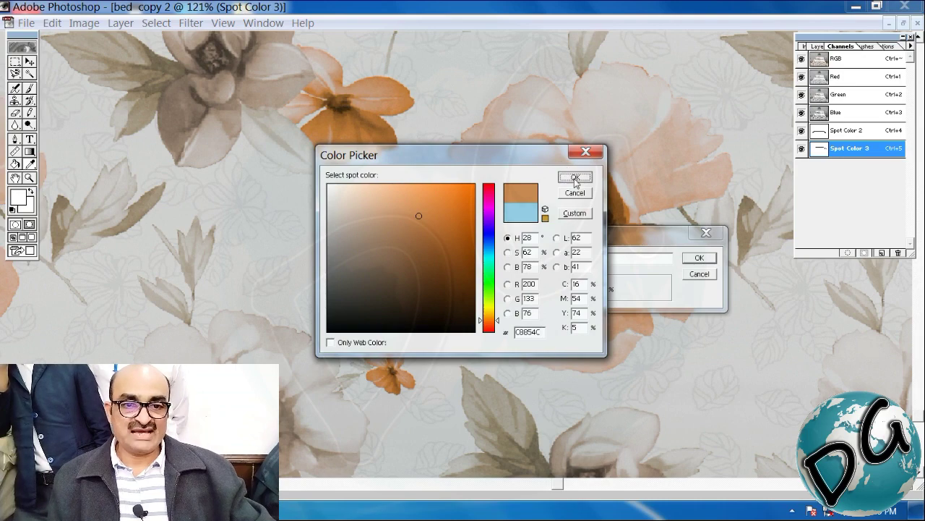
click(576, 178)
click(699, 258)
key(ctrl+minus)
key(ctrl+minus)
key(ctrl+minus)
key(ctrl+minus)
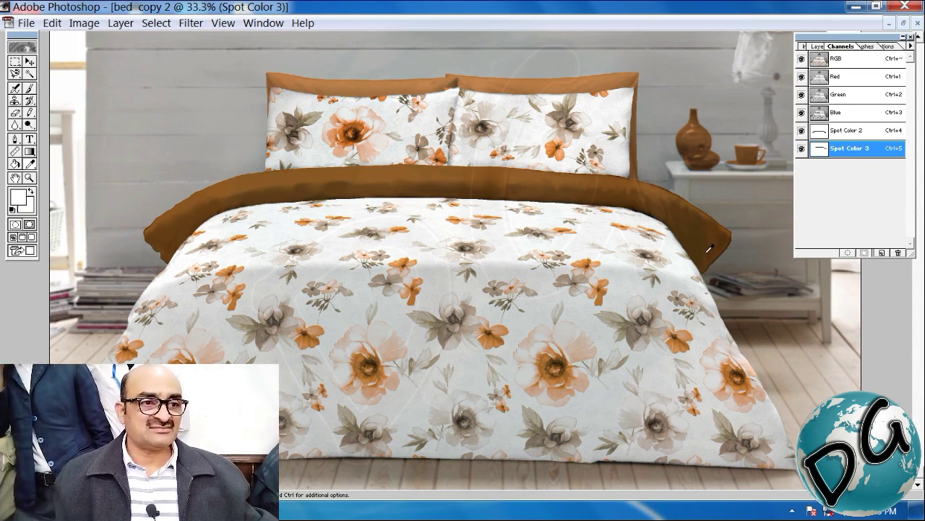
Merge both spot color channels into the RGB image, flattening its layers.
shift+click(861, 113)
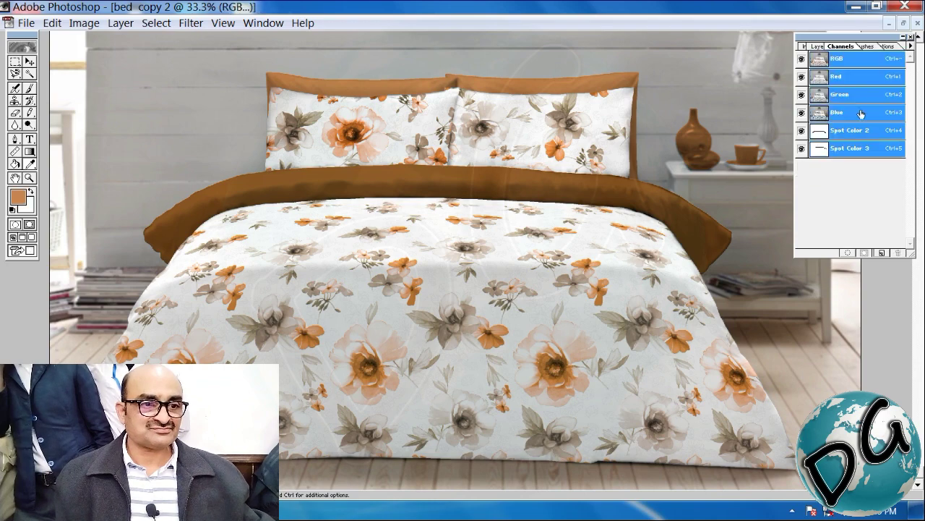
click(911, 46)
click(841, 126)
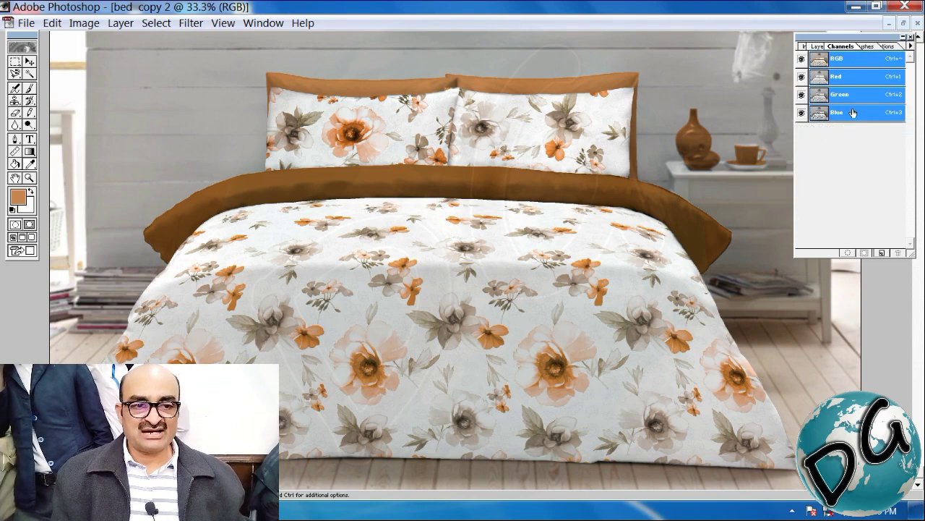
click(815, 46)
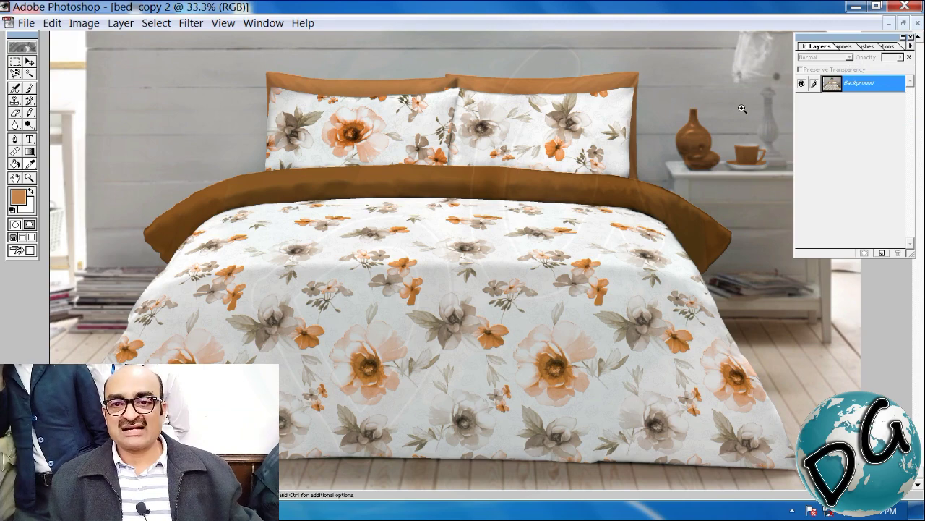
Apply the Blur More filter to the flattened bed image and check the result on the duvet edge.
ctrl+click(482, 194)
ctrl+click(345, 244)
click(193, 23)
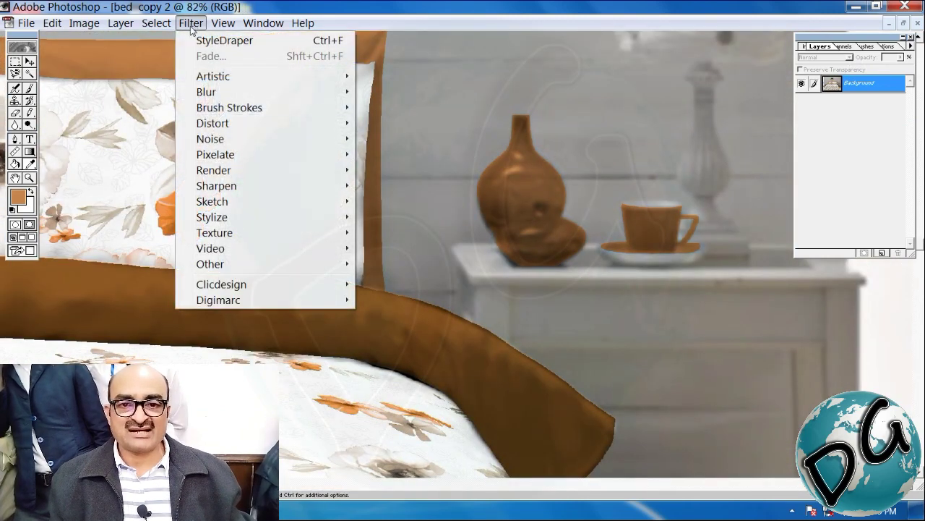
mouse_move(236, 91)
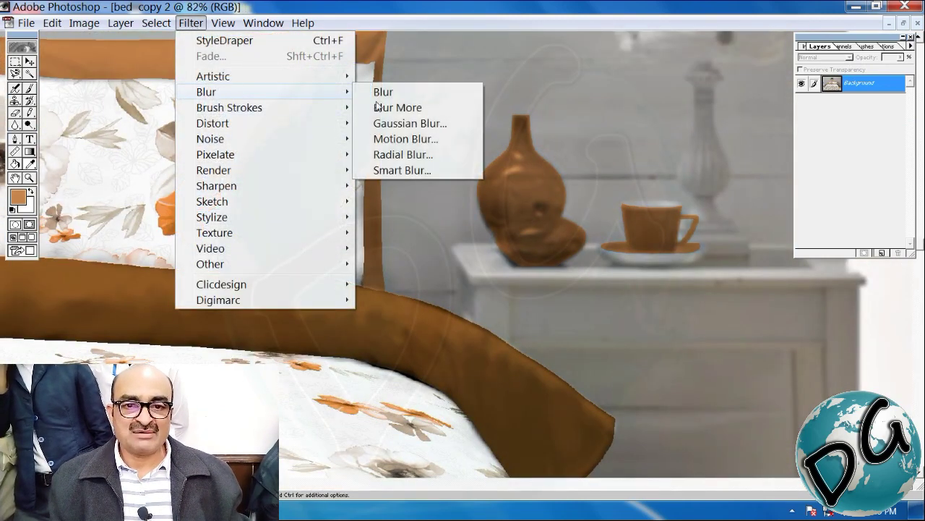
click(438, 110)
ctrl+drag(569, 326, 463, 282)
key(ctrl+minus)
key(ctrl+minus)
key(ctrl+minus)
key(ctrl+minus)
key(ctrl+minus)
key(ctrl+minus)
key(ctrl+minus)
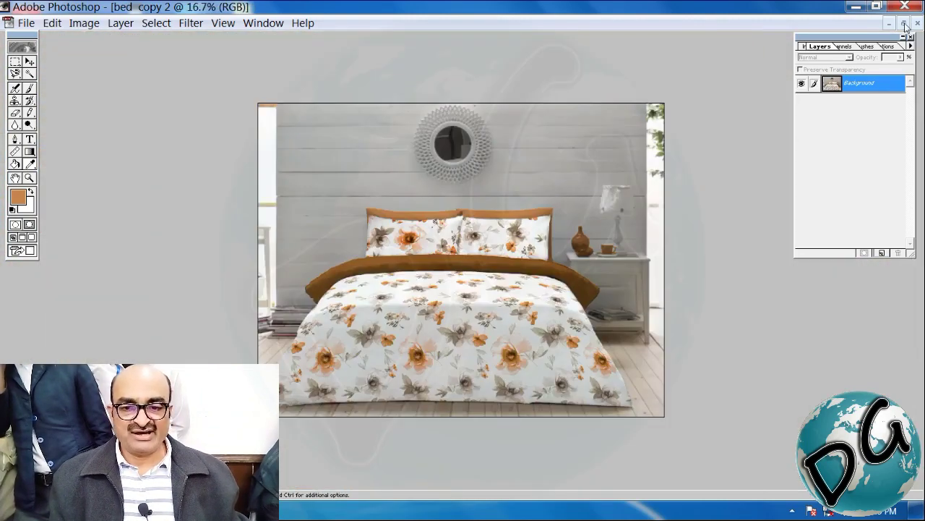
Close the bed copy 2 document and maximize the undraped bed copy 3 document.
click(904, 24)
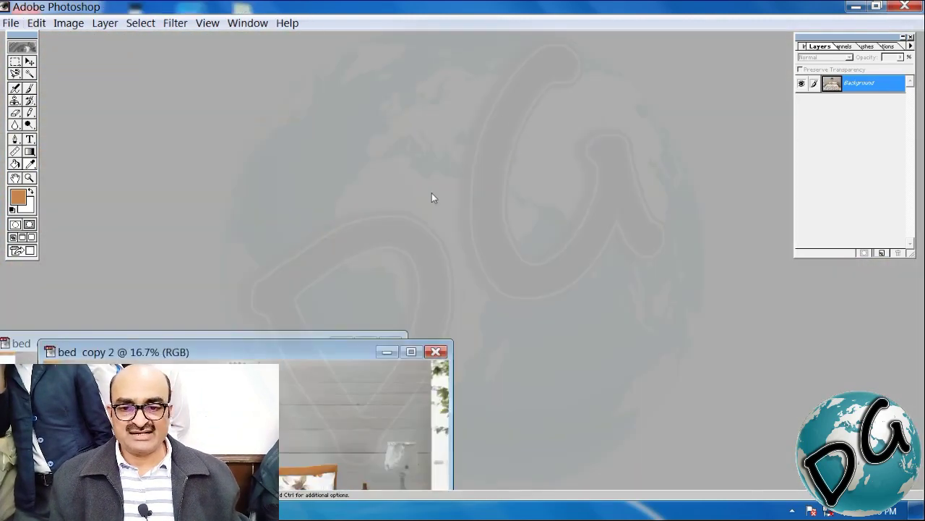
click(436, 353)
click(466, 204)
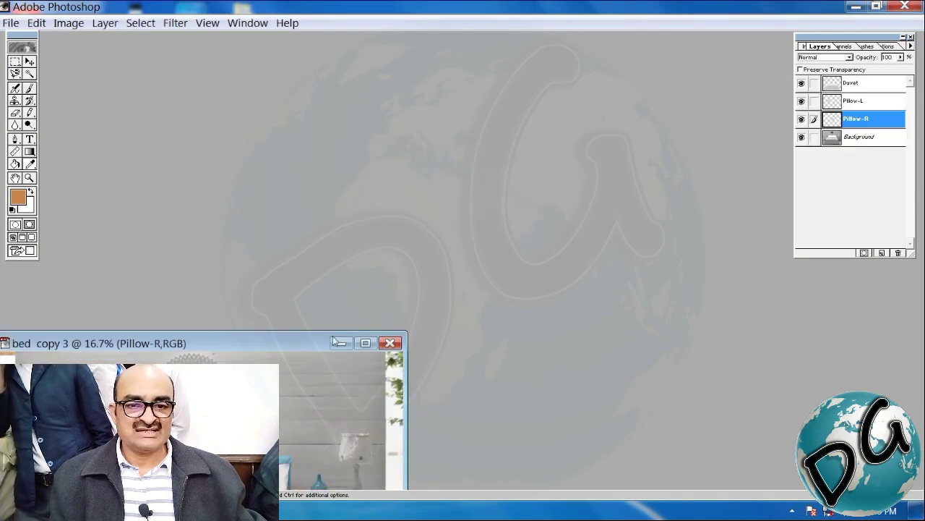
drag(366, 343, 552, 108)
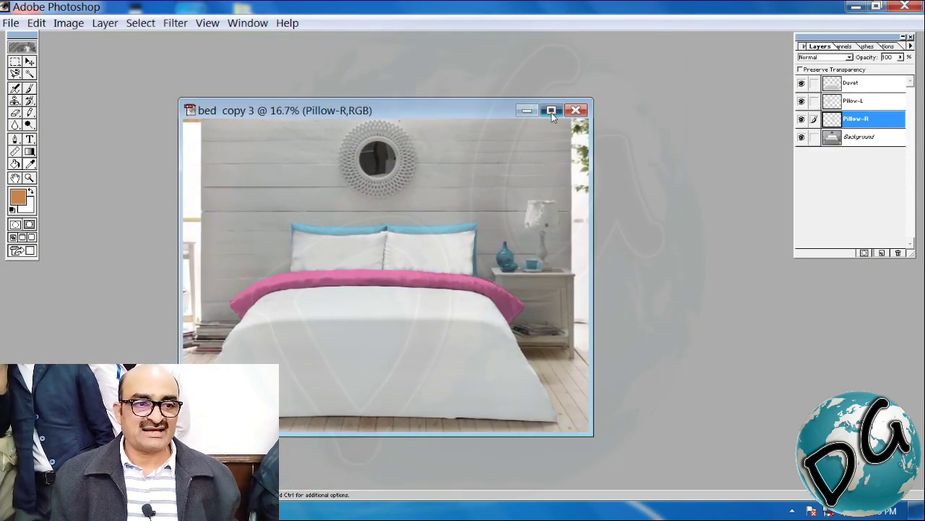
click(551, 111)
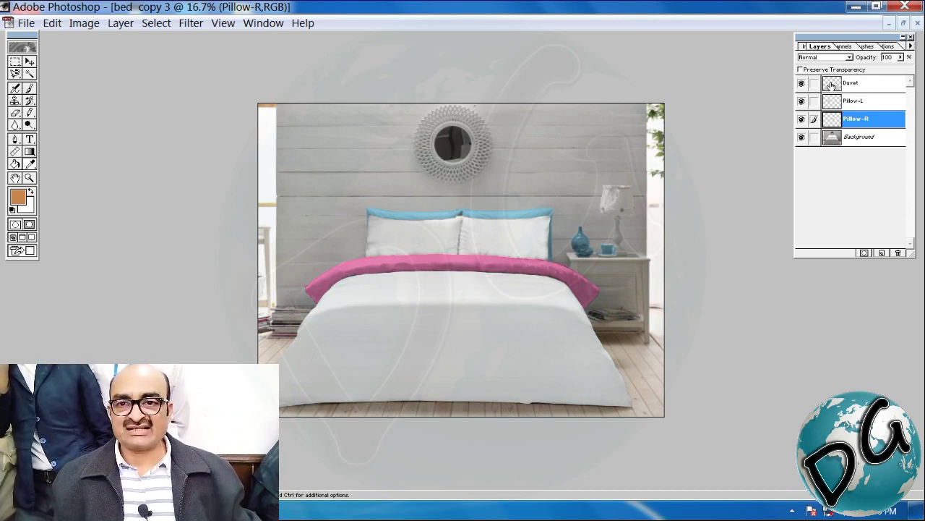
Open the Duvet layer of bed copy 3 in the StyleDraper filter.
click(832, 85)
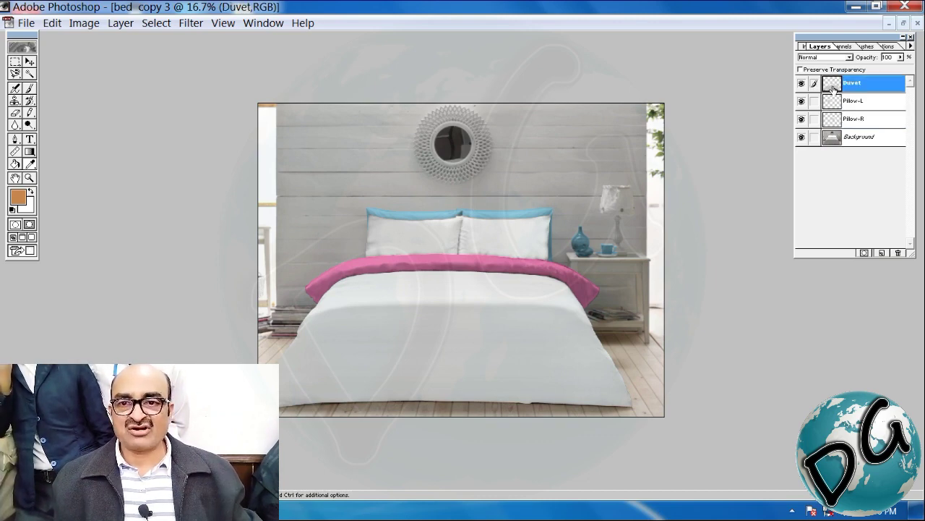
click(191, 23)
mouse_move(272, 285)
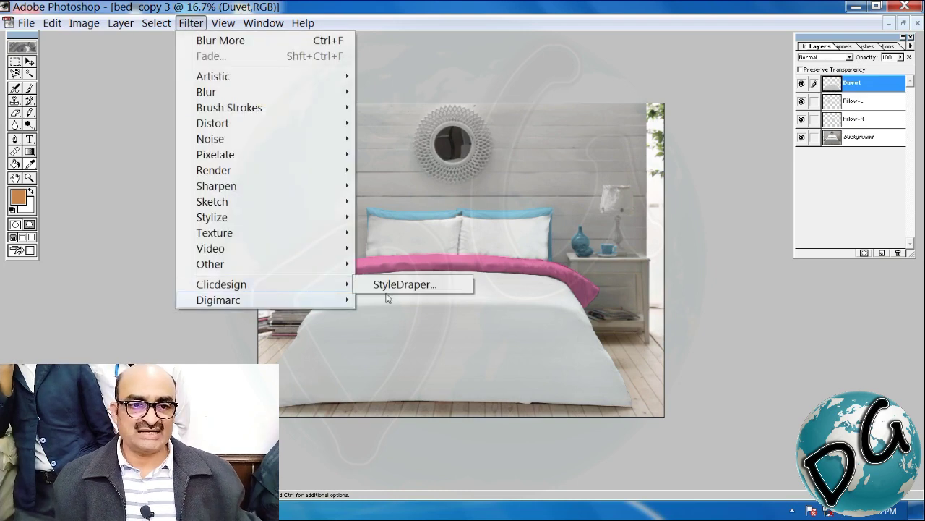
click(405, 285)
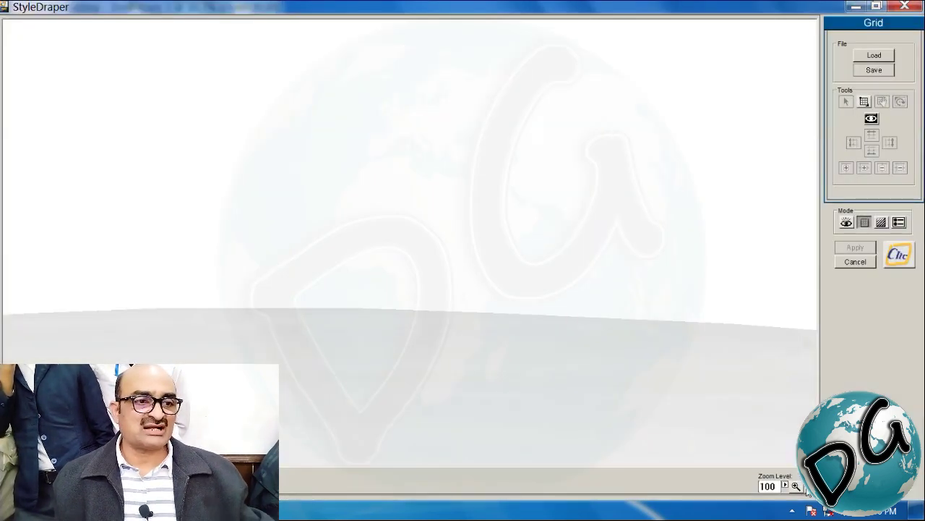
Load the saved Duvet grid onto the duvet and load the 4.cli floral design as its texture.
click(798, 487)
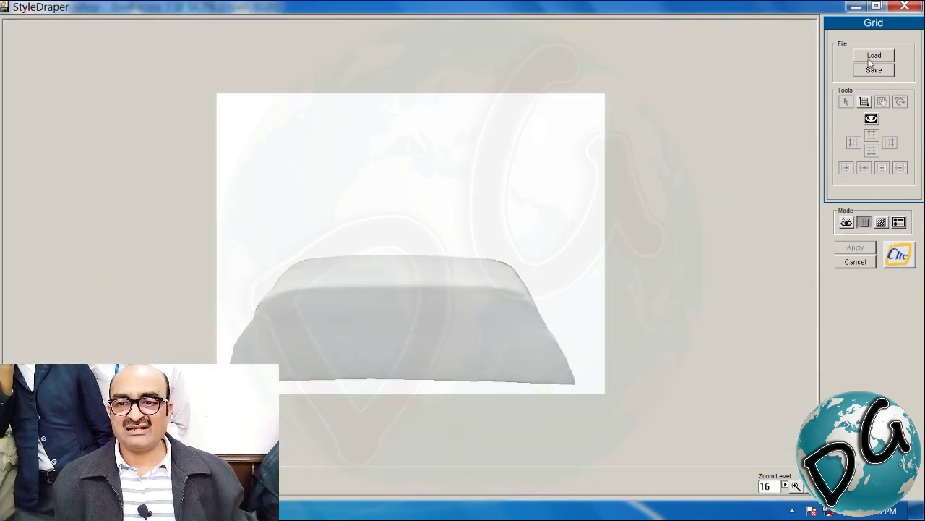
click(874, 57)
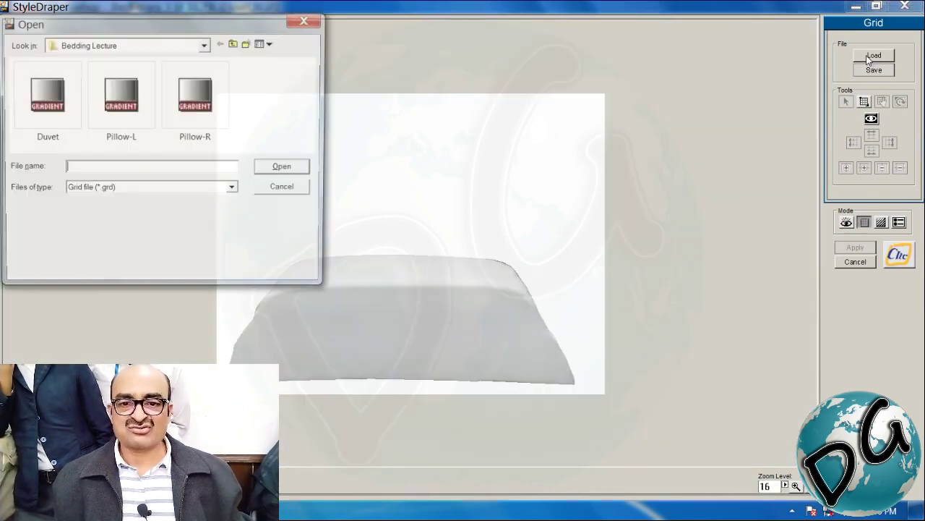
click(72, 105)
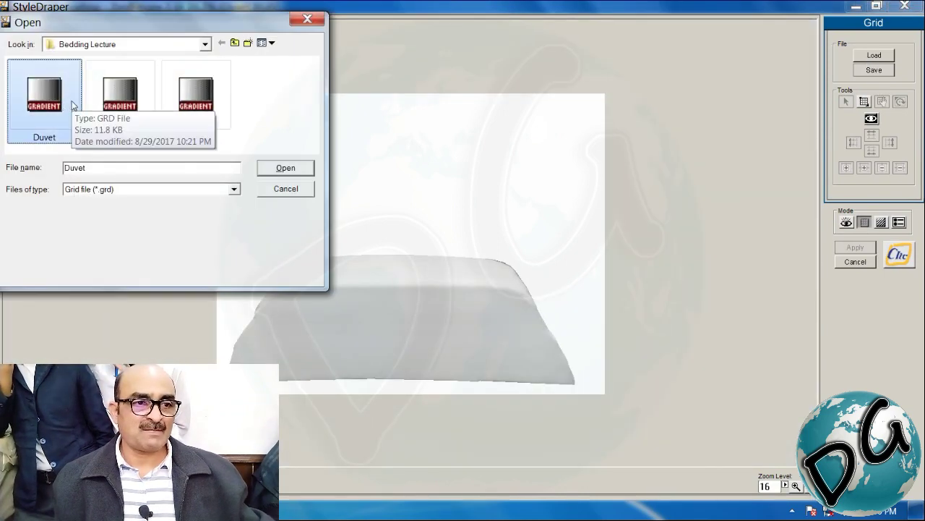
click(300, 170)
click(881, 222)
click(874, 59)
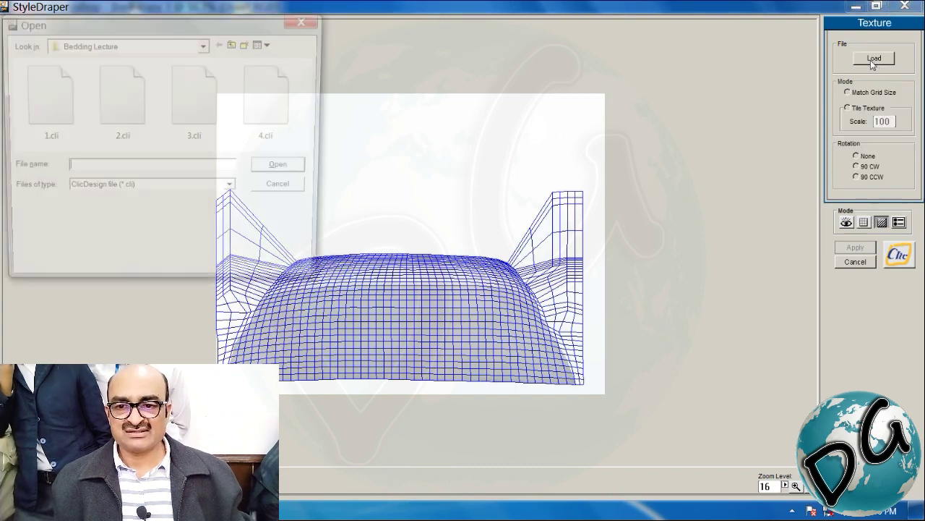
click(279, 98)
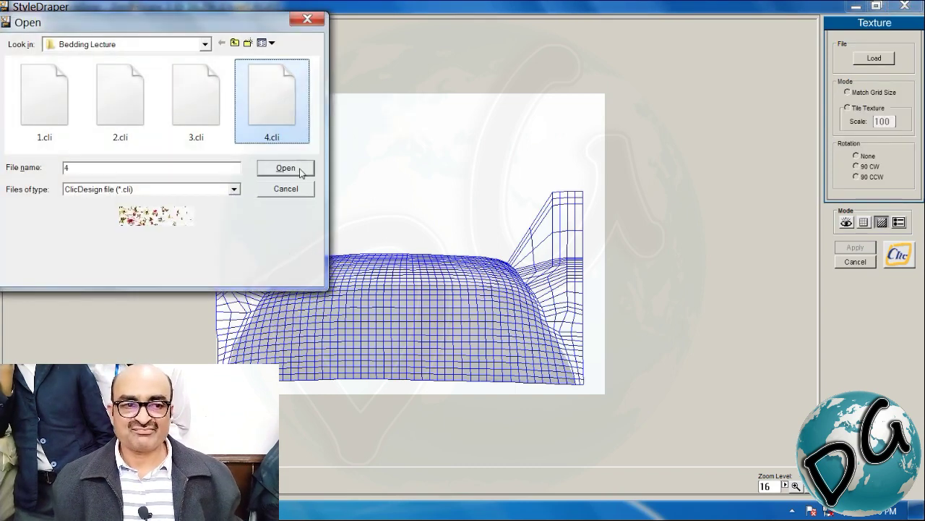
click(286, 168)
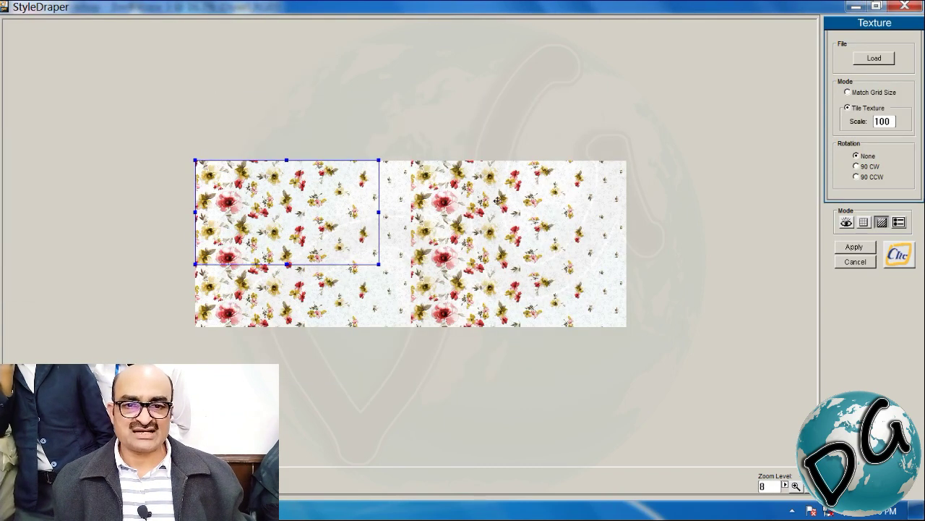
Rotate the texture 90 CCW and stretch its sampling frame across the full width of the lower pattern repeat.
click(856, 177)
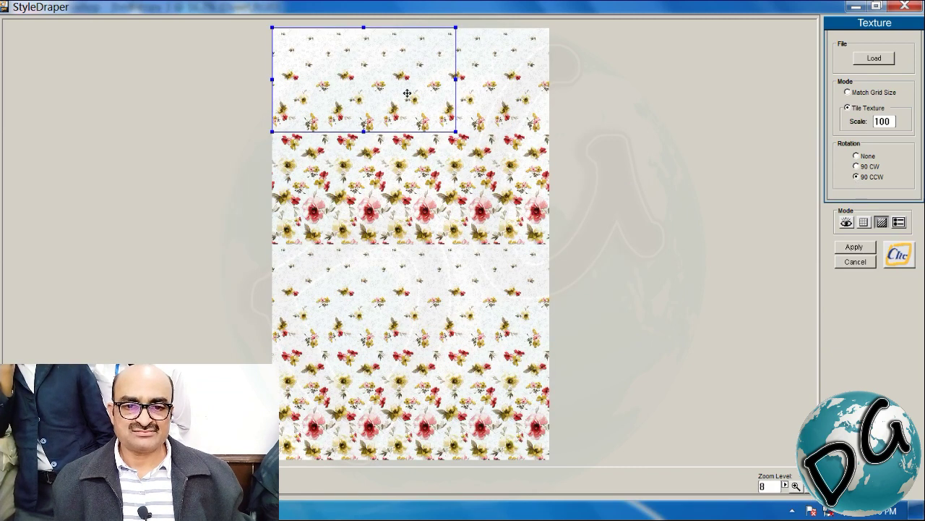
drag(407, 93, 329, 402)
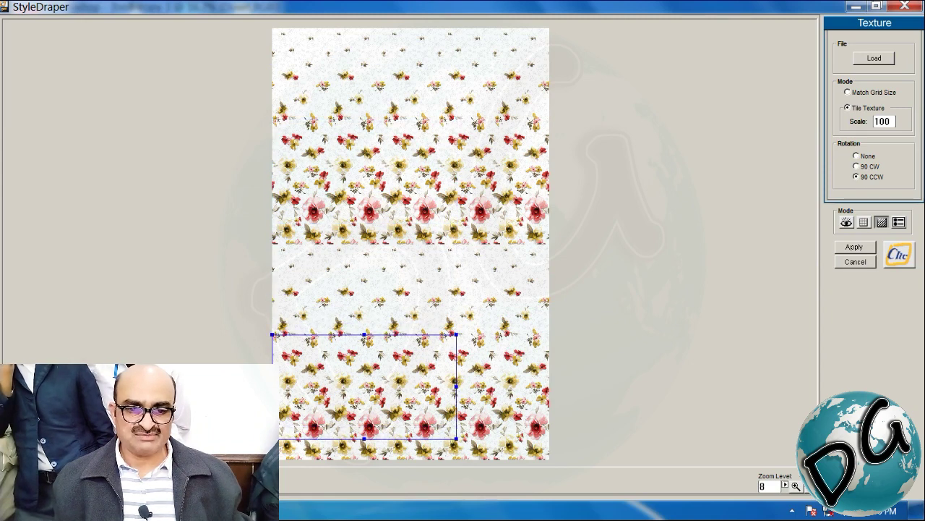
drag(456, 335, 547, 266)
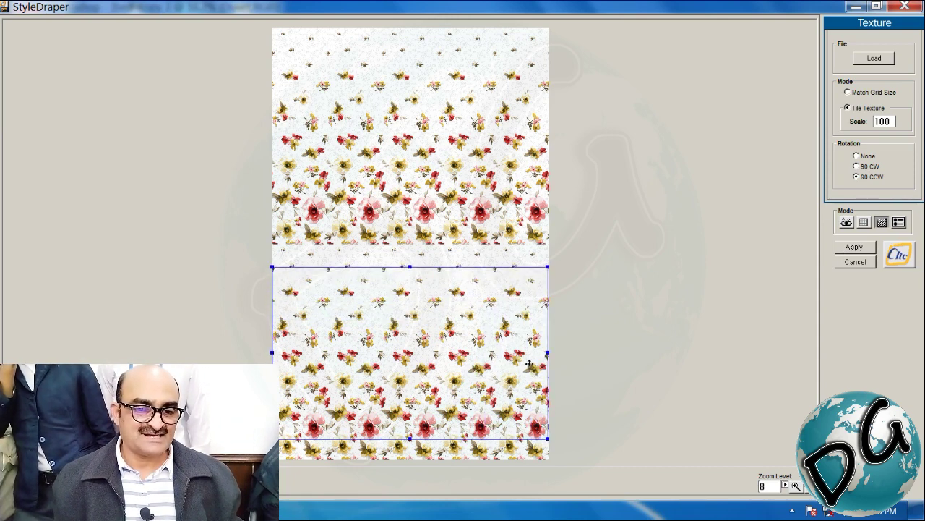
drag(482, 354, 482, 356)
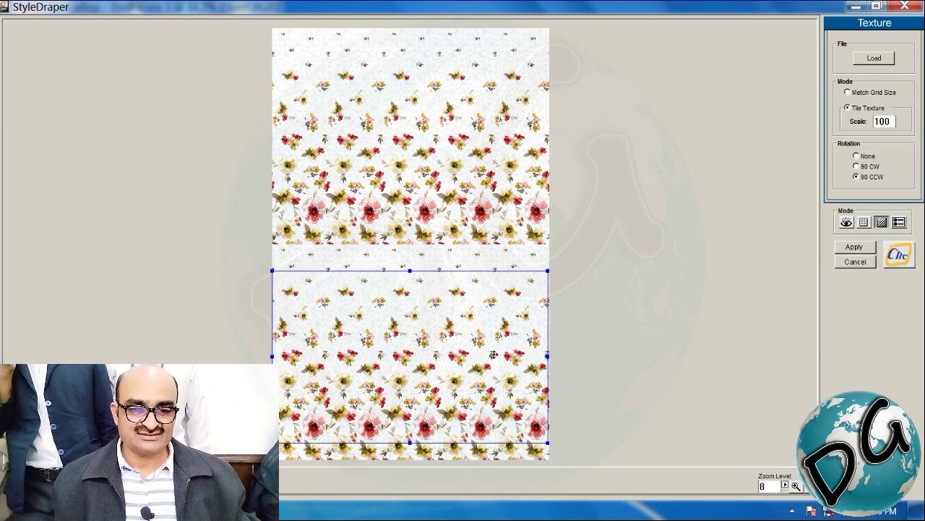
Render the duvet drape, set the input levels to low 126 and high 224, and apply it to the image.
click(847, 223)
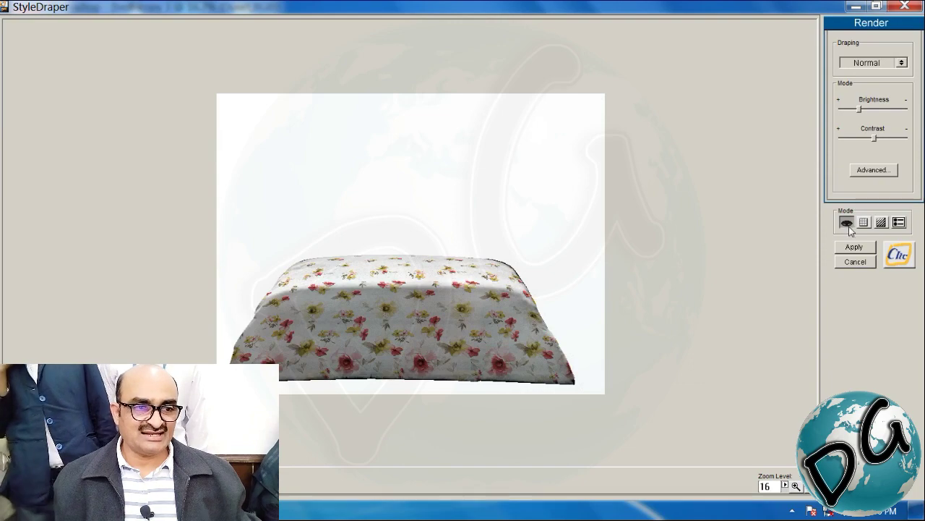
click(874, 170)
drag(489, 156, 621, 78)
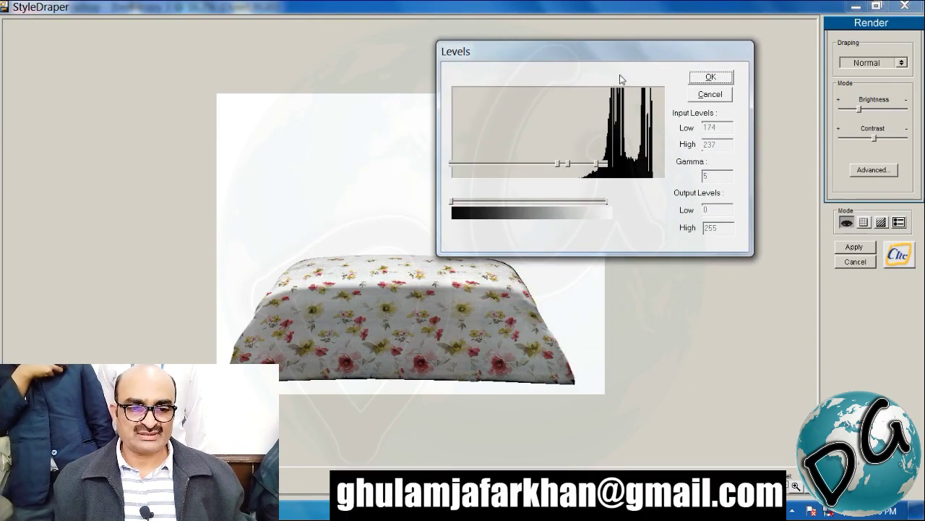
drag(560, 164, 594, 169)
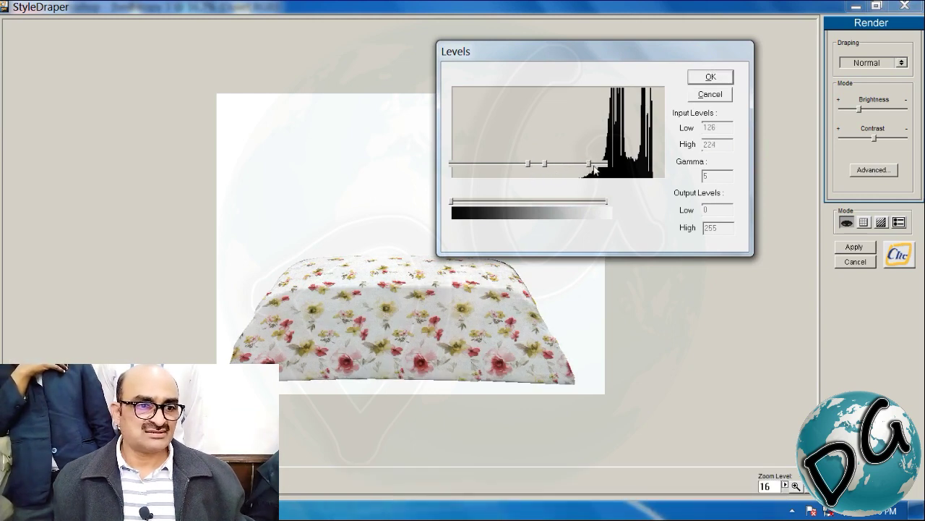
click(708, 79)
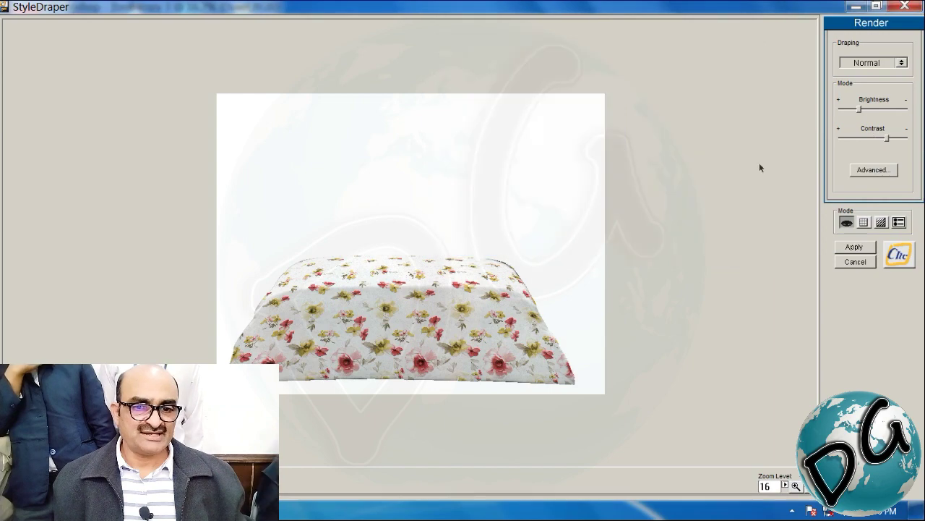
click(855, 248)
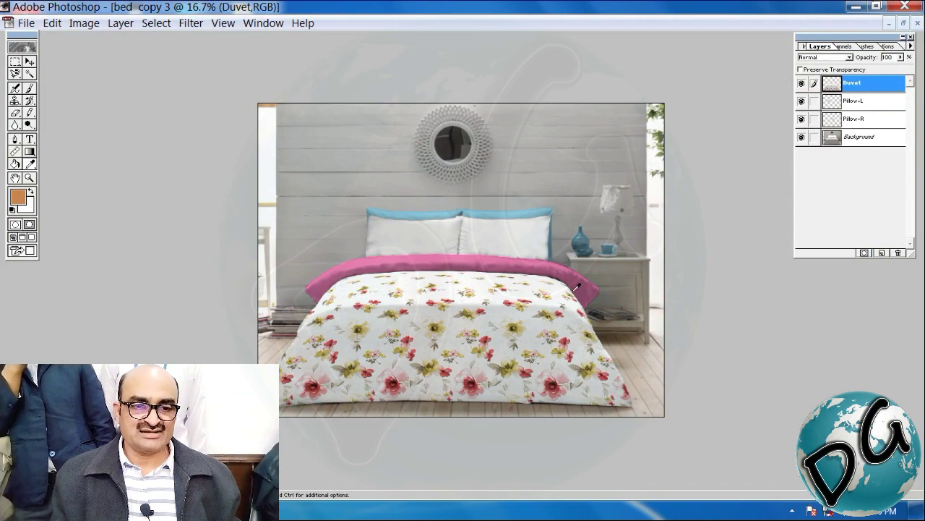
Open the Pillow-L layer in the StyleDraper filter with its window maximized.
drag(304, 264, 618, 412)
drag(268, 373, 495, 410)
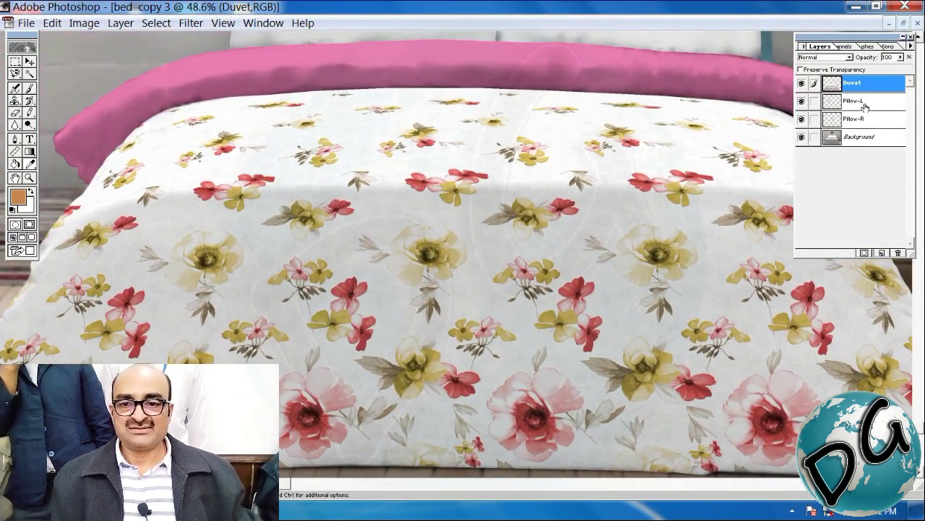
click(866, 107)
drag(506, 109, 467, 188)
click(190, 23)
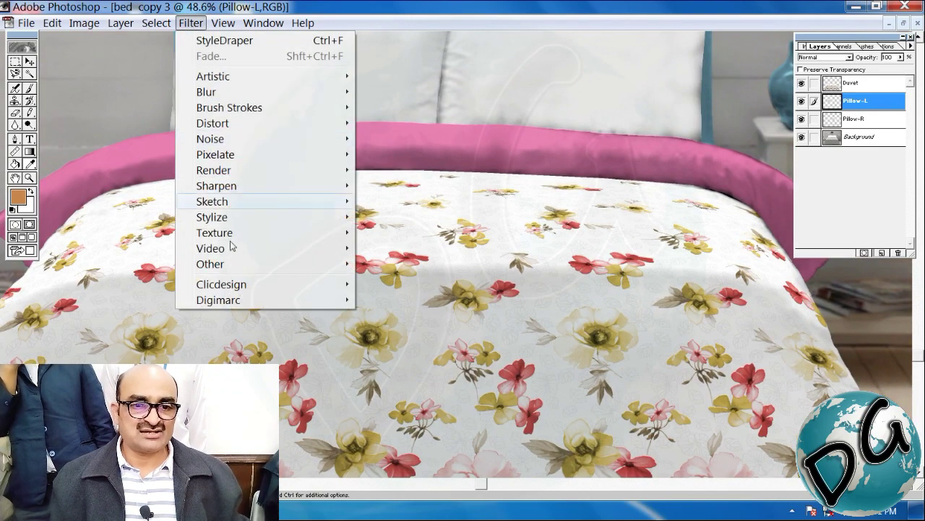
mouse_move(249, 284)
click(424, 283)
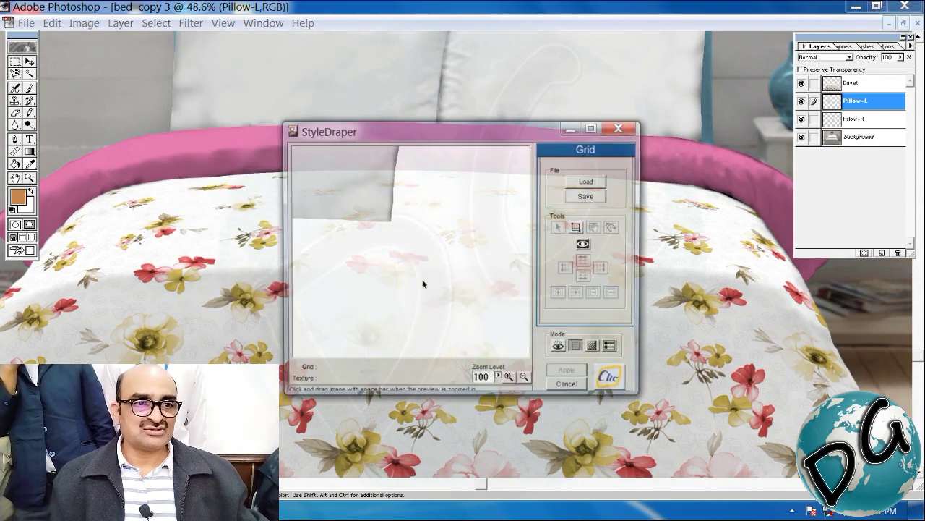
click(591, 128)
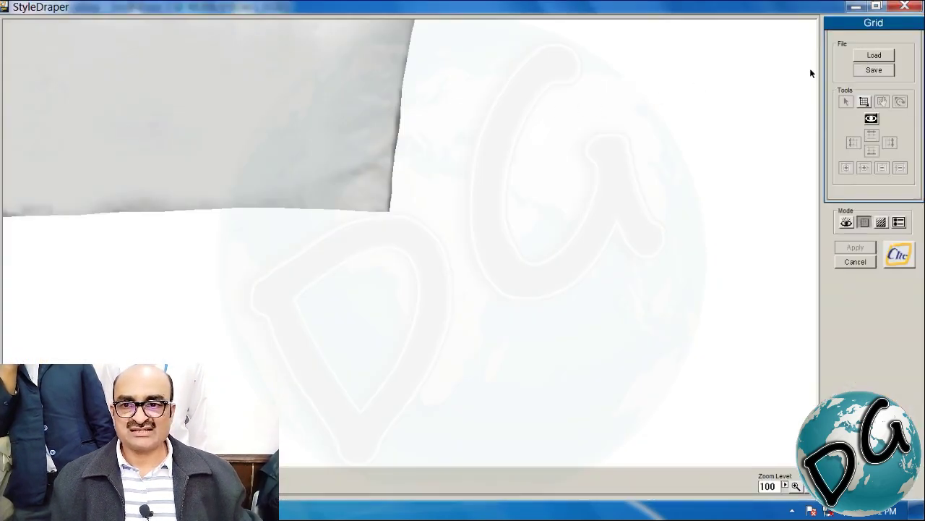
Load the saved Pillow-L grid onto the left pillow.
click(874, 57)
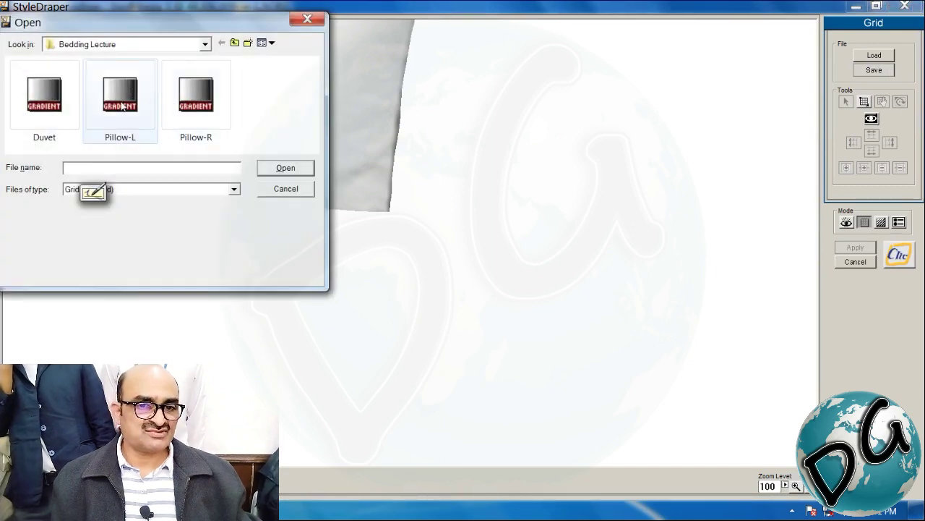
click(122, 107)
click(303, 168)
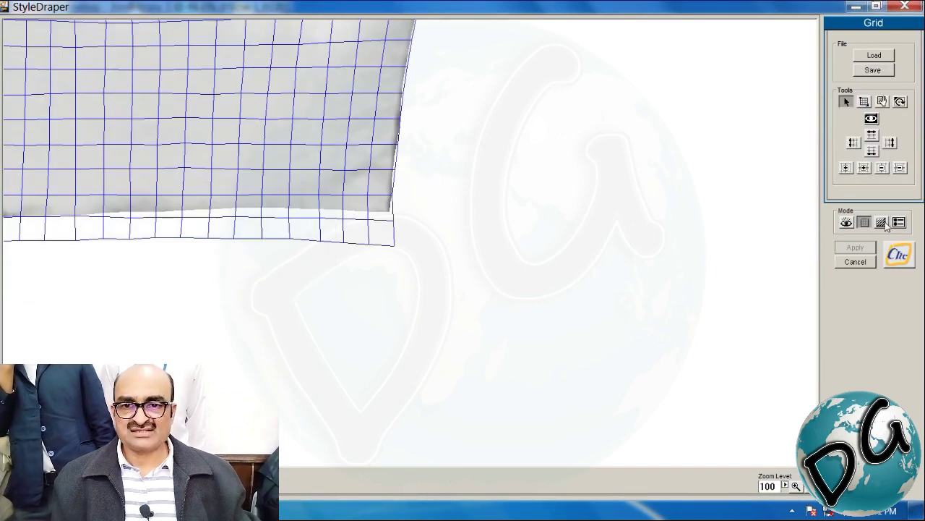
Load the 4.cli floral texture and enlarge its sampling frame around the upper large red flower.
click(883, 223)
click(875, 58)
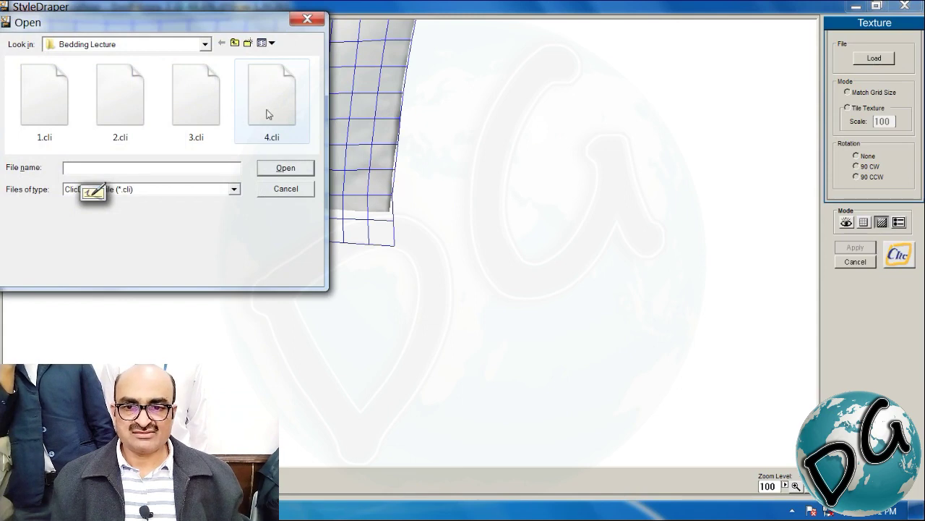
click(267, 114)
click(302, 171)
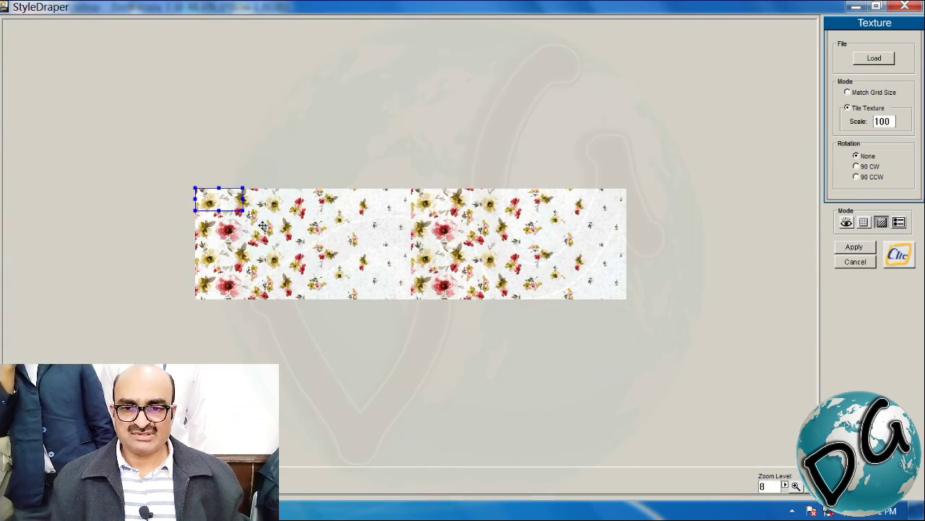
drag(228, 201, 250, 237)
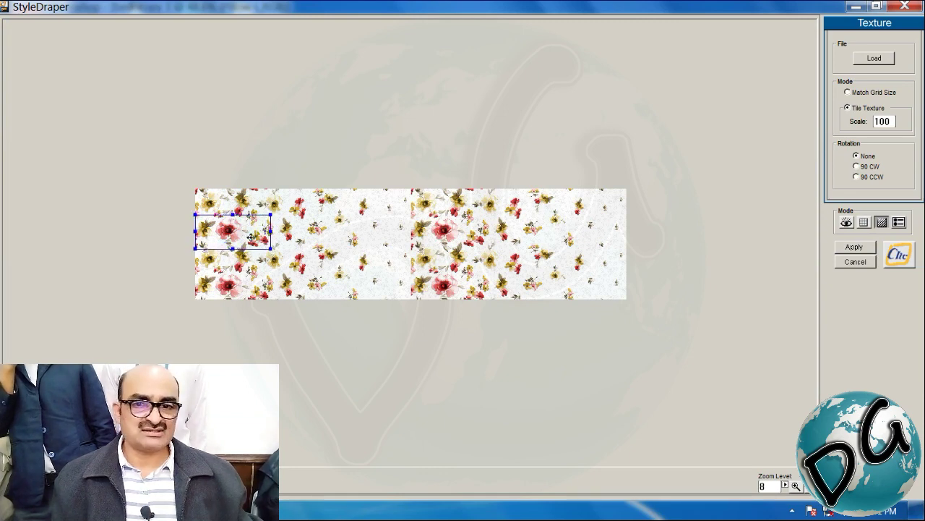
Render the left pillow drape, set the low input level to 96, and apply it to the image.
click(847, 223)
click(875, 175)
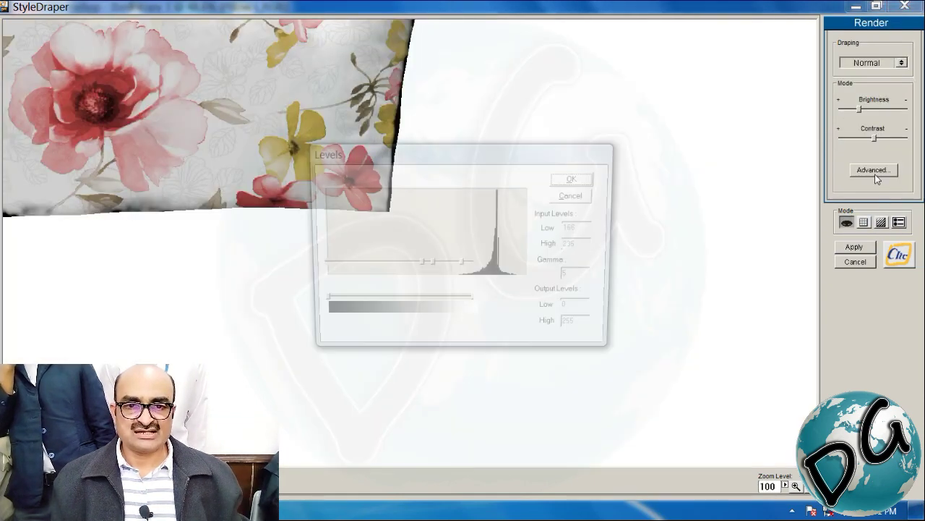
drag(420, 265, 396, 270)
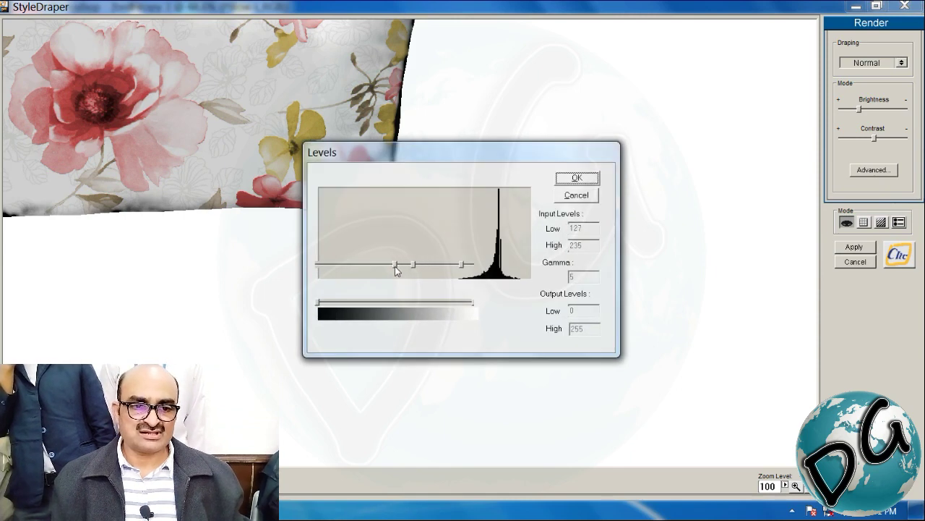
drag(454, 159, 644, 154)
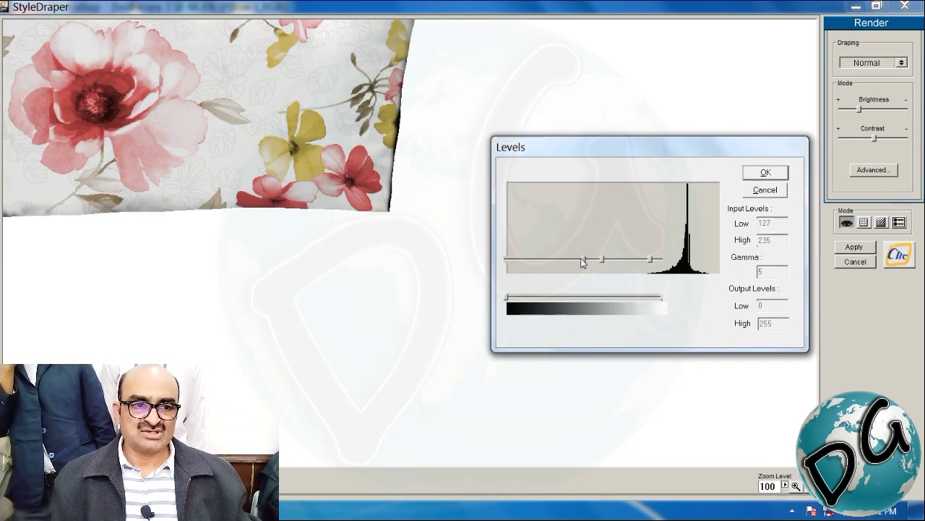
drag(583, 262, 565, 264)
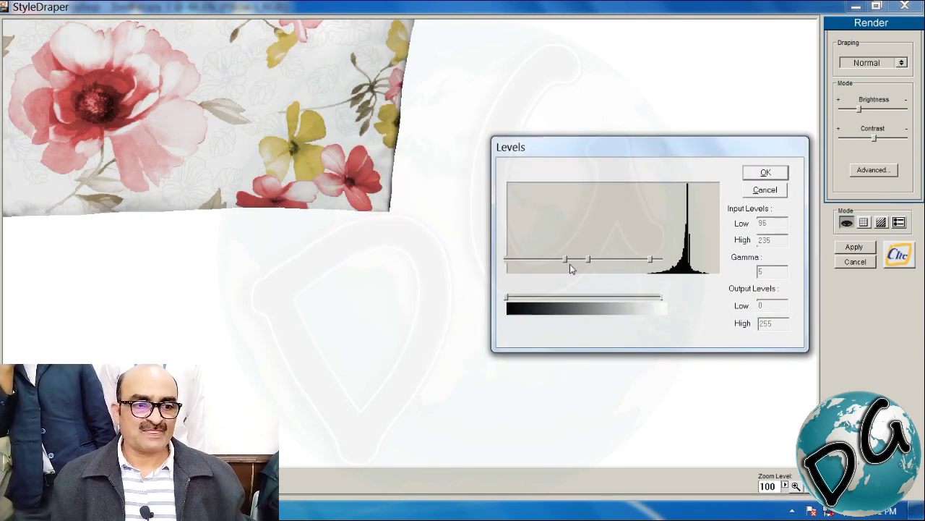
click(779, 173)
click(854, 247)
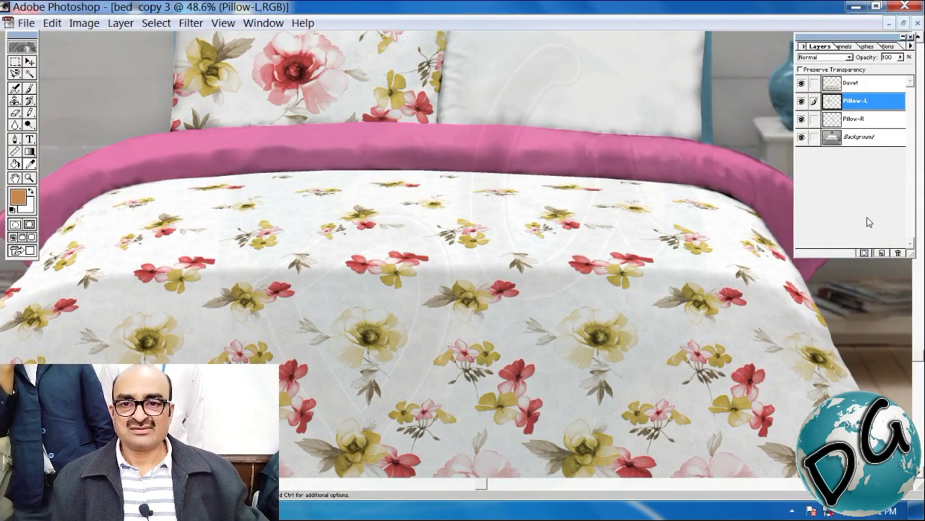
Open the Pillow-R layer in the StyleDraper filter with its window maximized.
click(850, 118)
click(191, 24)
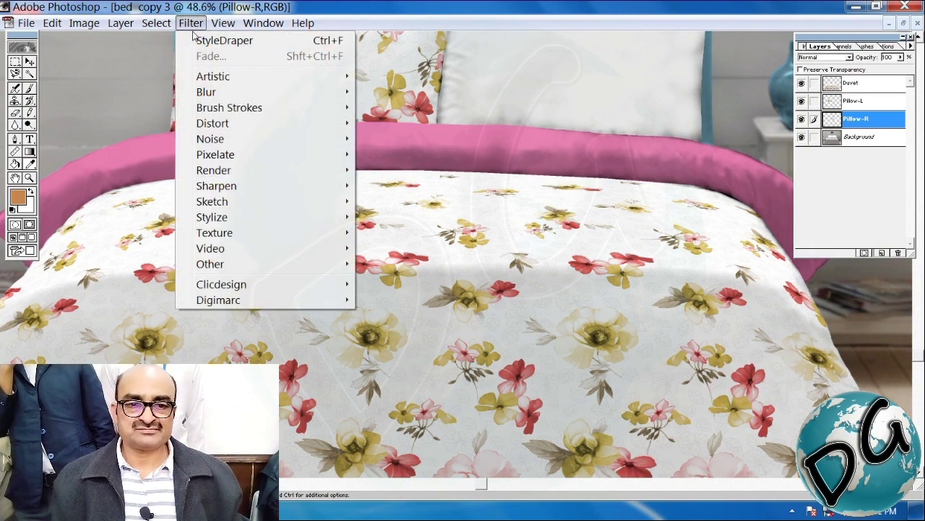
mouse_move(234, 283)
click(410, 282)
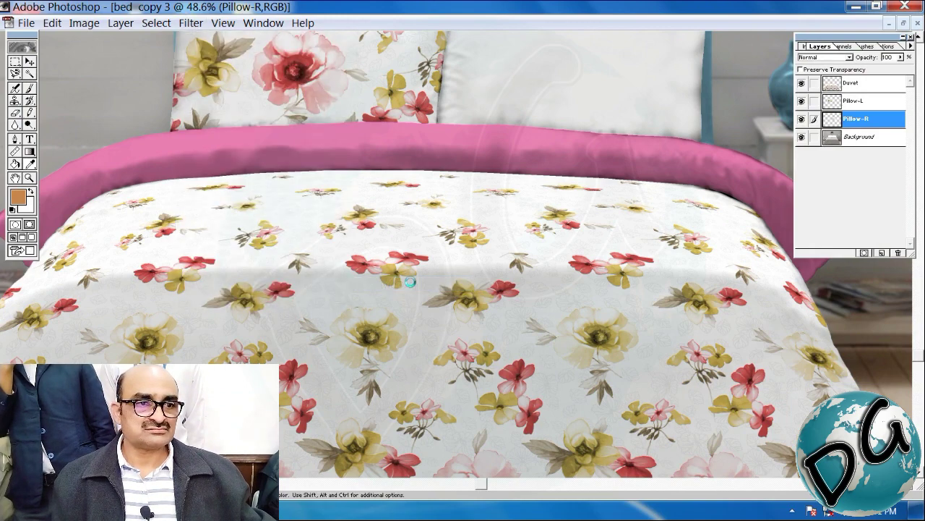
click(600, 125)
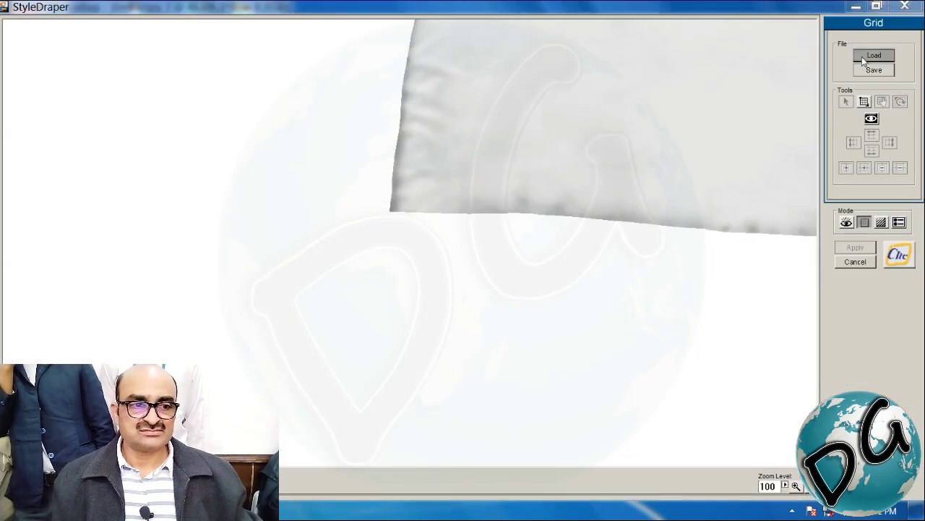
Load the saved Pillow-R grid onto the right pillow and load the 4.cli floral design as its texture.
click(863, 61)
click(228, 124)
click(285, 168)
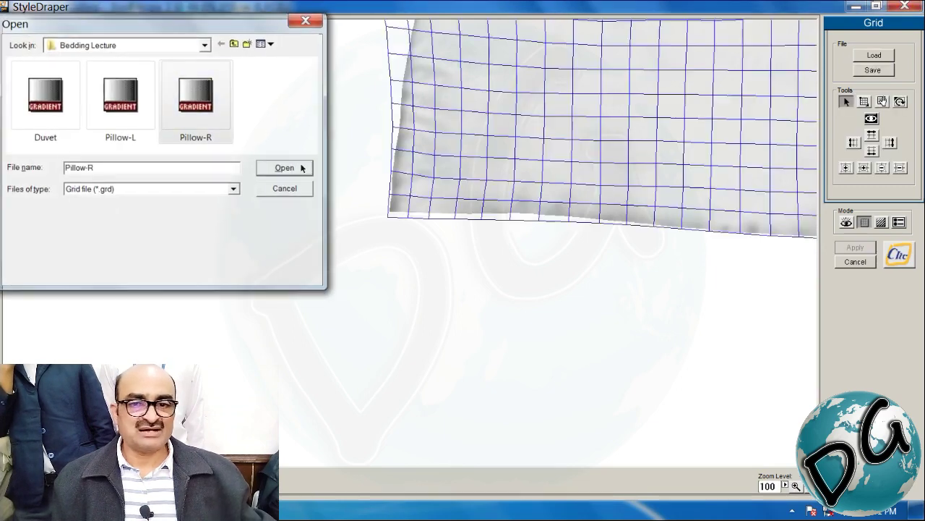
click(881, 222)
click(875, 59)
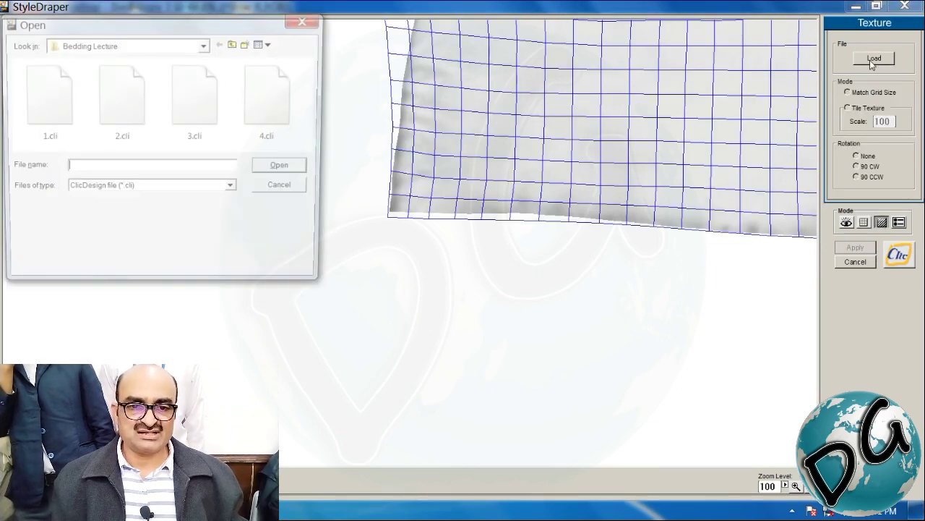
click(284, 134)
click(304, 168)
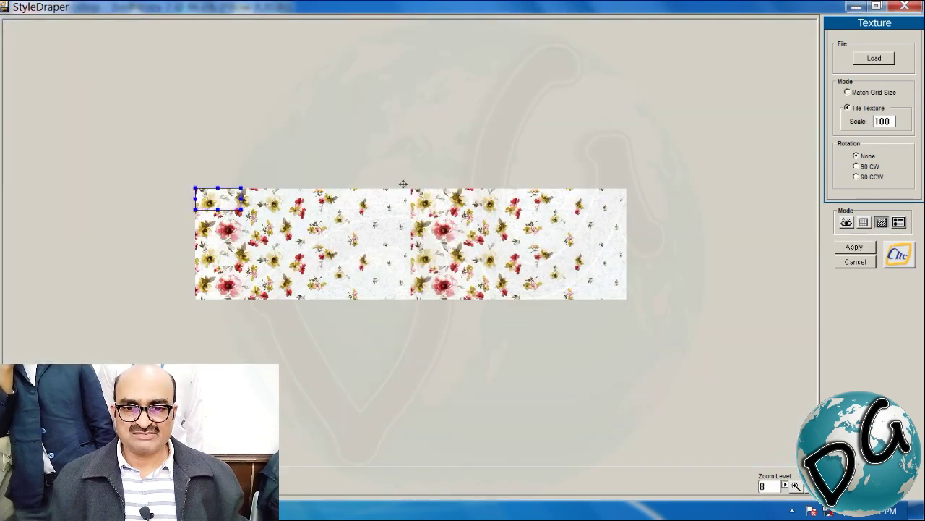
Enlarge the texture's sampling frame around the upper large red flower and apply the right pillow's render with low input level 93.
drag(243, 210, 239, 234)
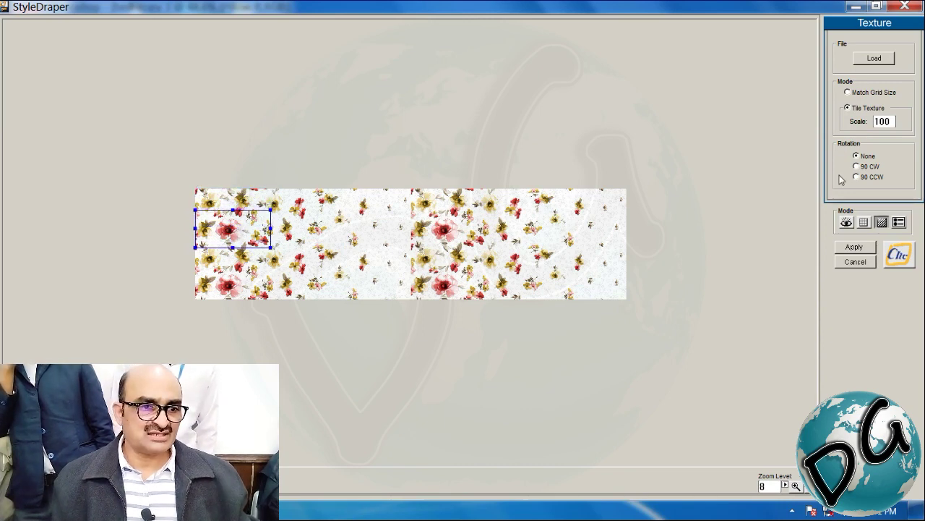
click(846, 223)
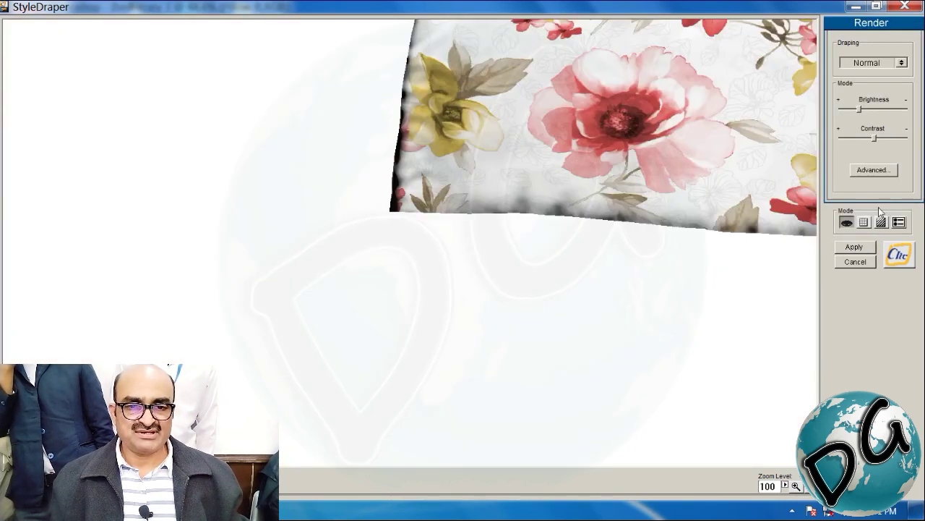
click(874, 171)
drag(426, 164, 222, 263)
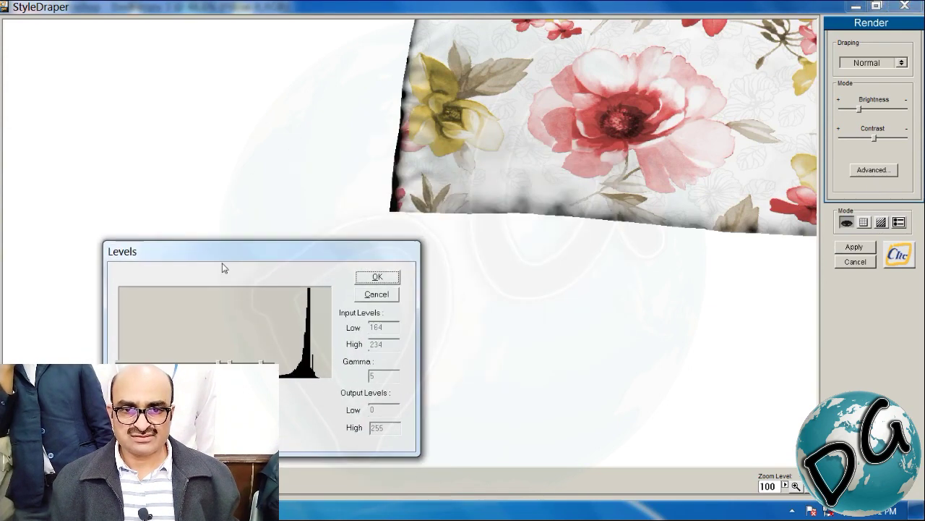
drag(211, 363, 174, 363)
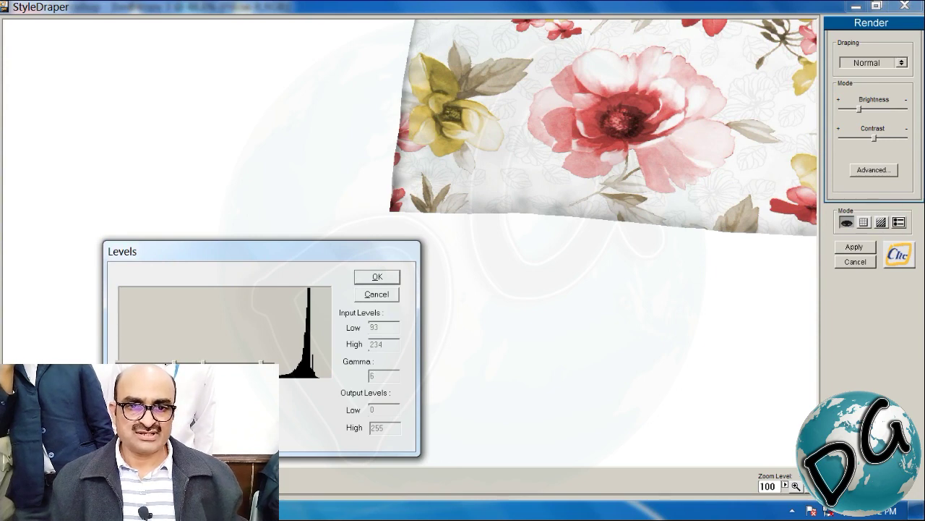
click(377, 276)
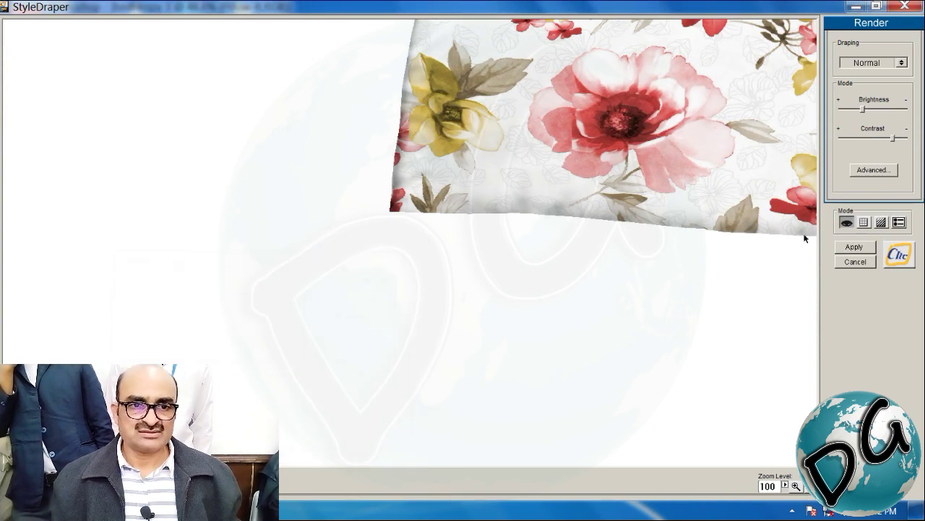
click(854, 247)
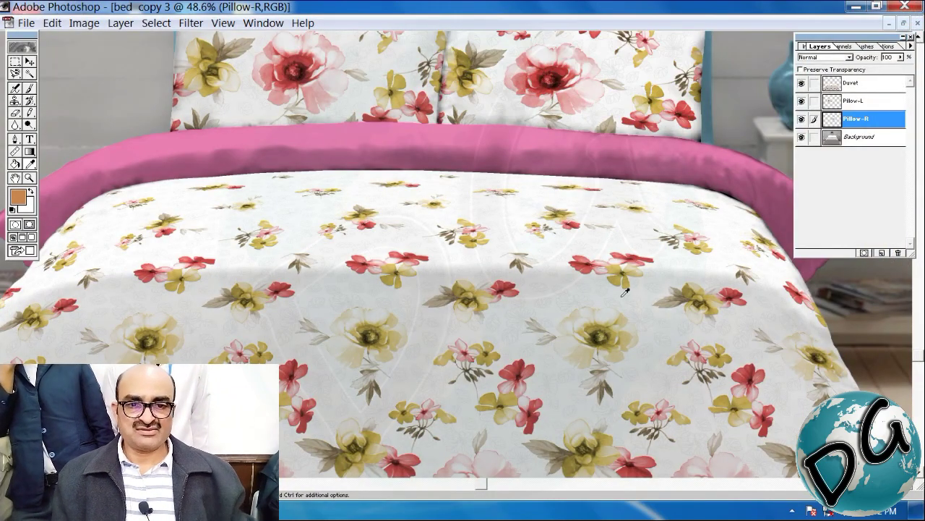
Merge the Duvet, Pillow-L and Pillow-R layers into the background.
key(ctrl+minus)
scroll(470, 391, up, 2)
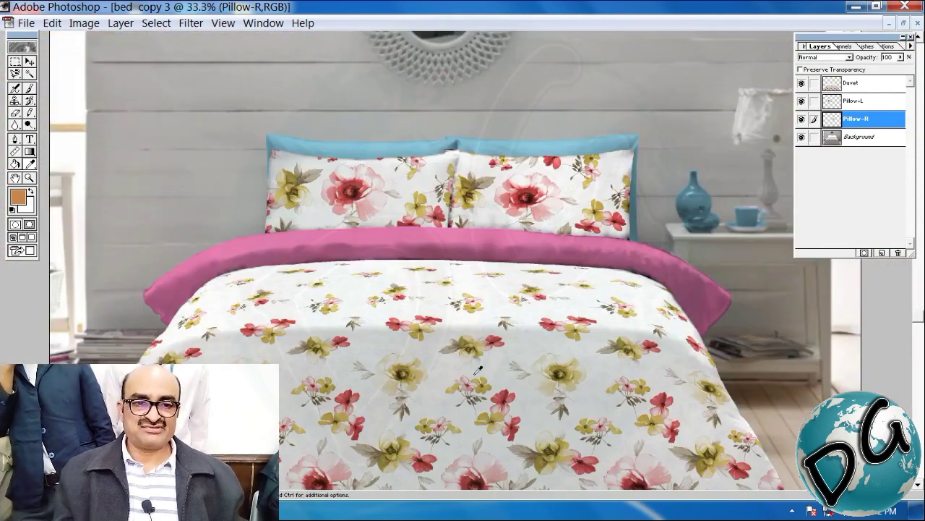
scroll(478, 370, down, 2)
key(ctrl+shift+e)
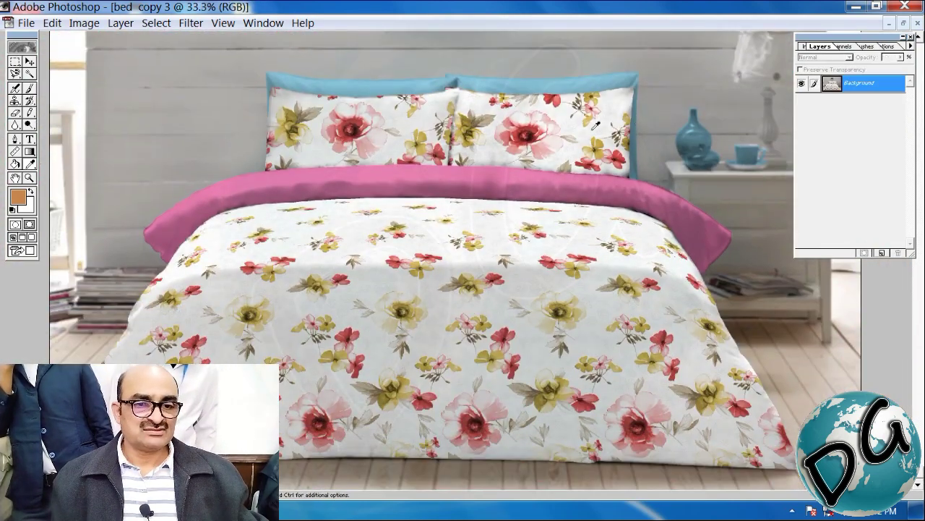
Sample the dark red of the large flower on the duvet's lower middle as the foreground color and get its hex code.
click(851, 46)
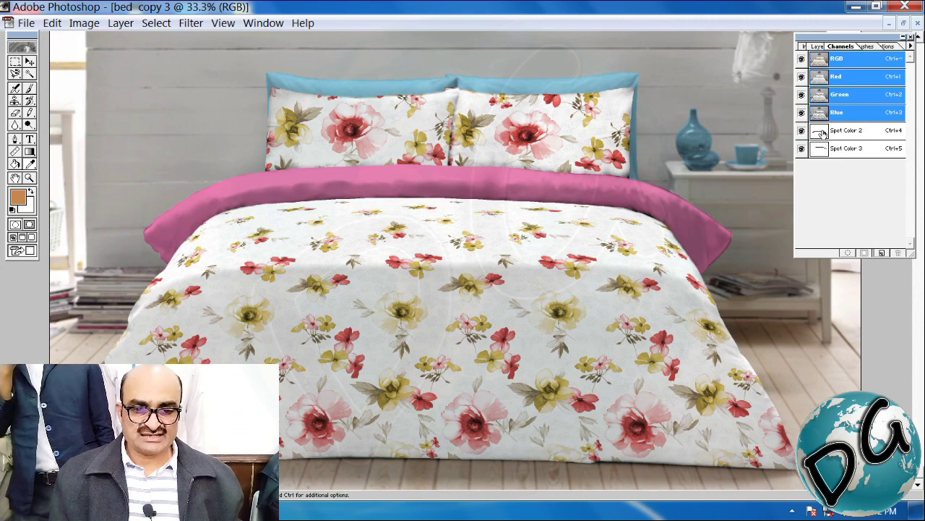
click(472, 411)
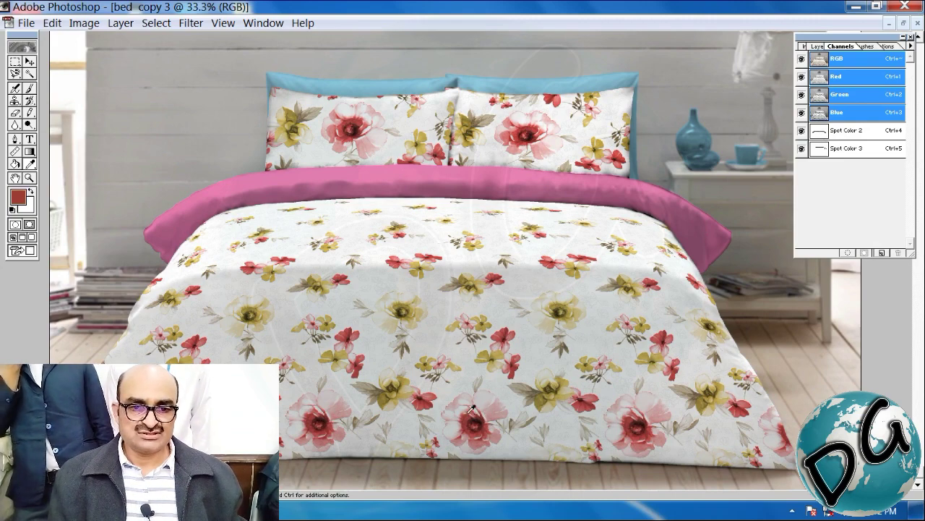
click(20, 199)
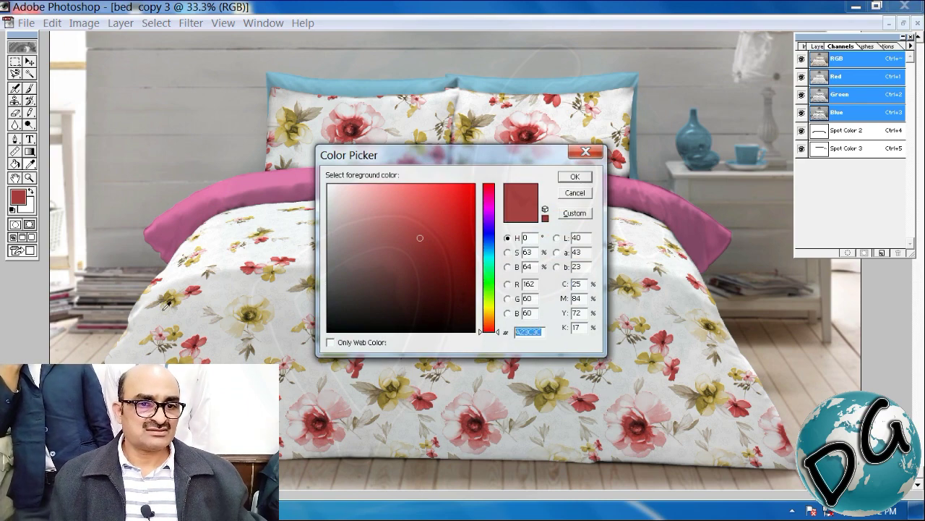
click(575, 176)
Set the ink color of the Spot Color 2 channel to A23C3C.
click(821, 135)
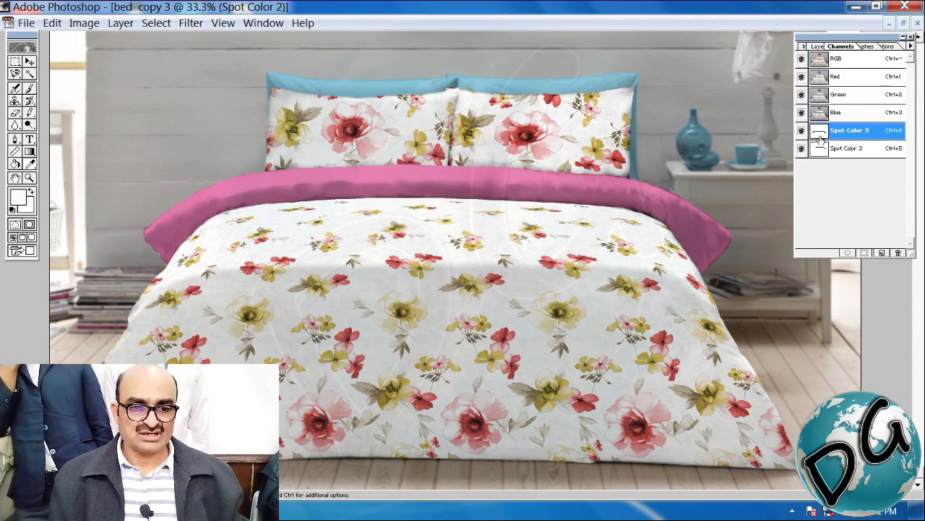
double_click(820, 136)
click(548, 290)
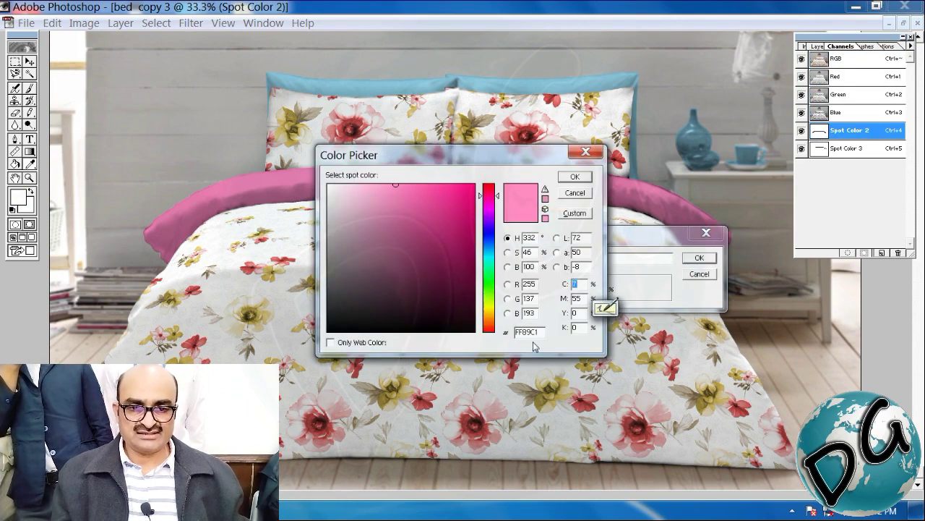
text(A23C3C)
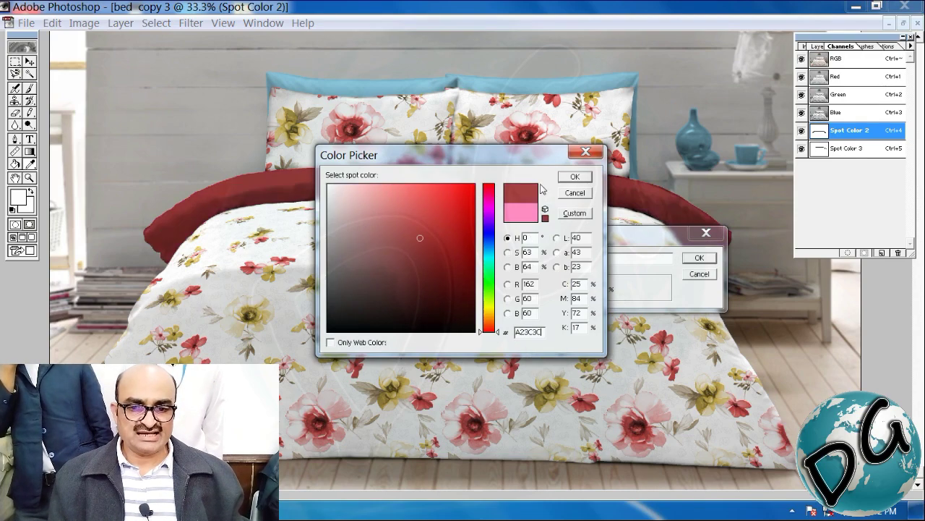
click(572, 180)
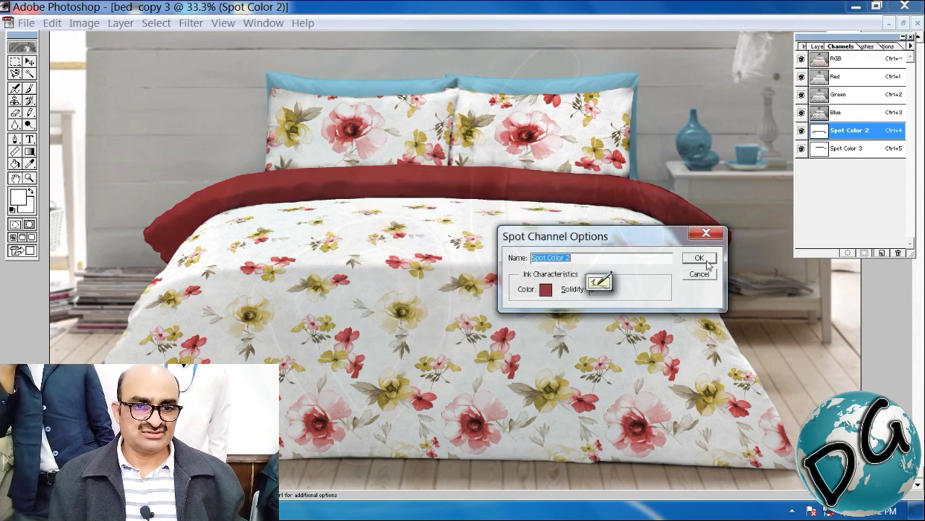
click(699, 259)
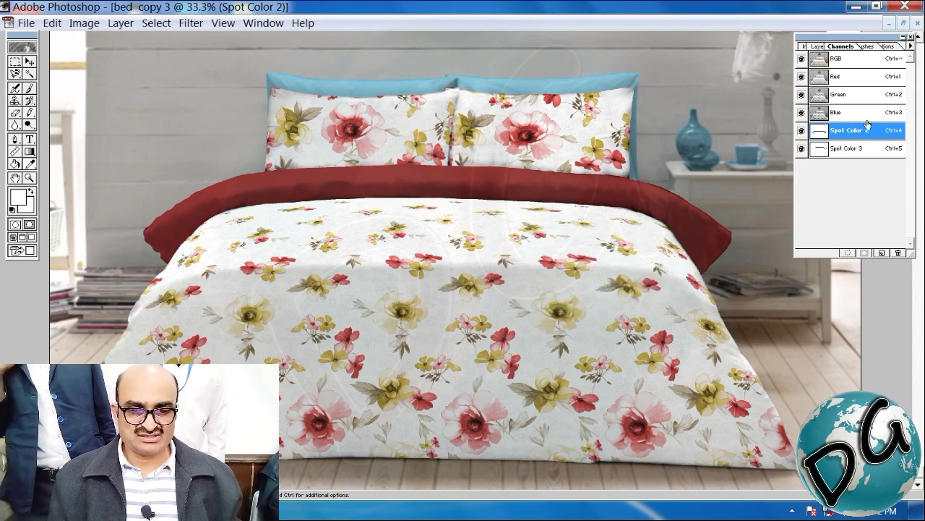
Sample the pale pink of the large flower's petal as the foreground color and copy its hex code C7A5A5.
click(823, 64)
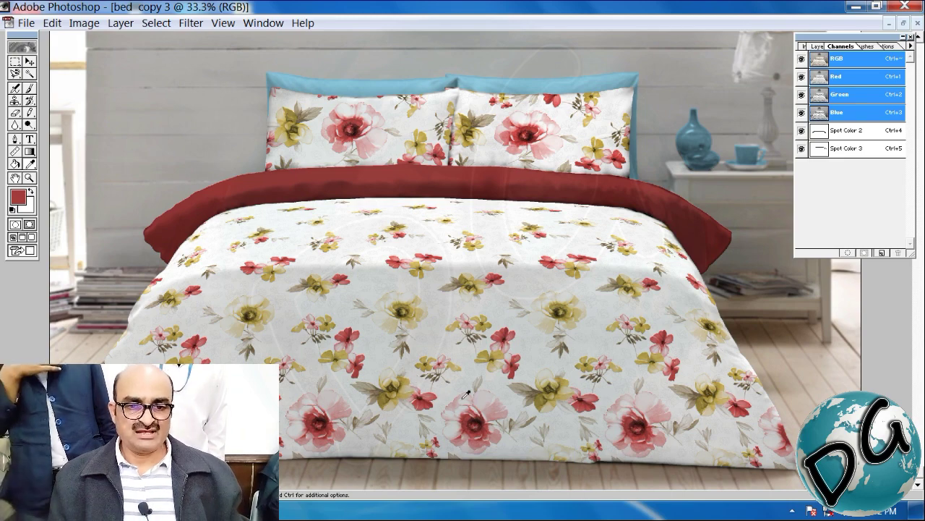
drag(443, 376, 564, 436)
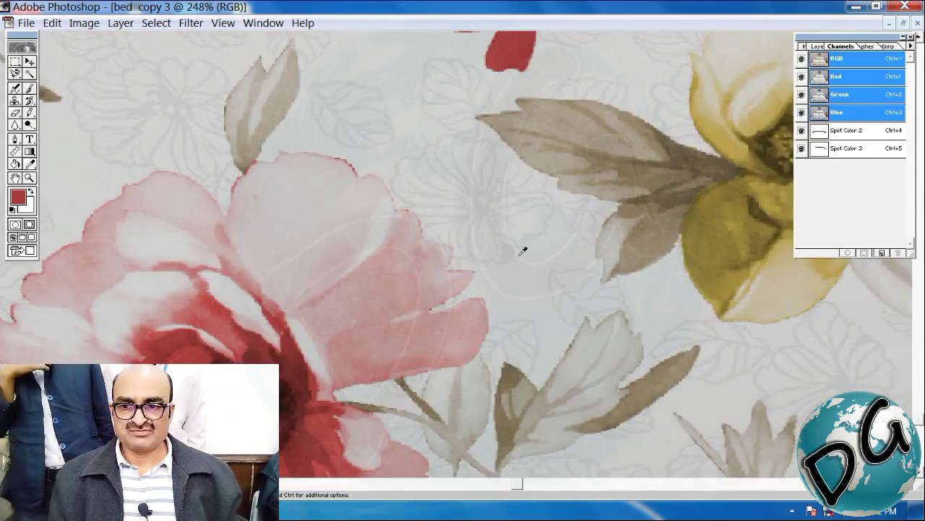
click(402, 248)
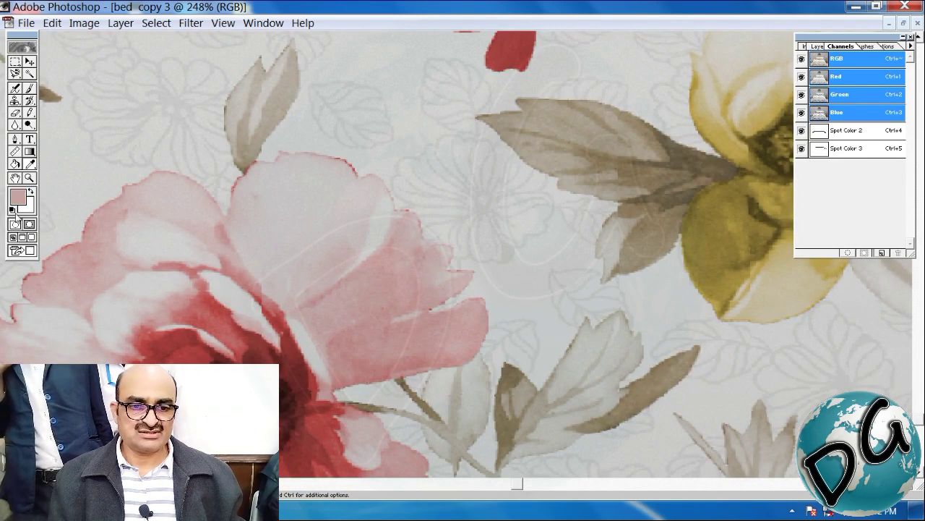
click(20, 200)
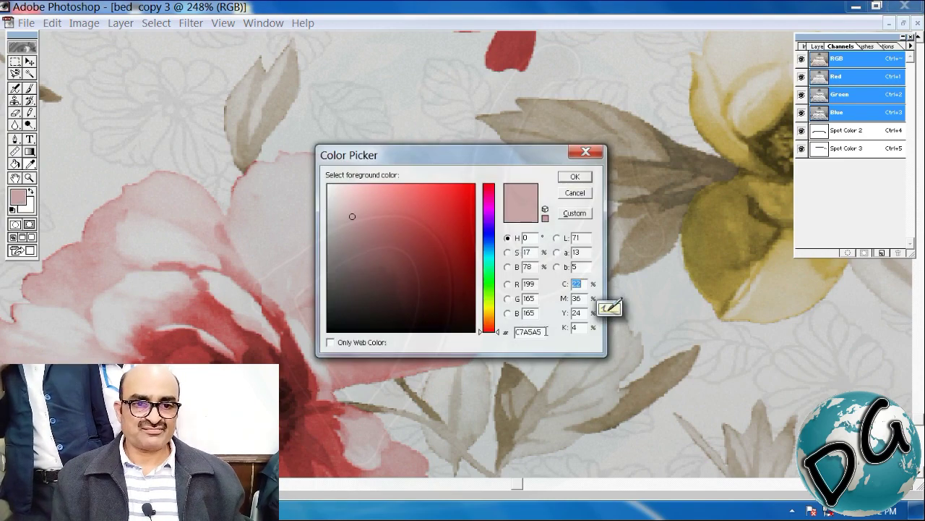
double_click(533, 331)
key(ctrl+c)
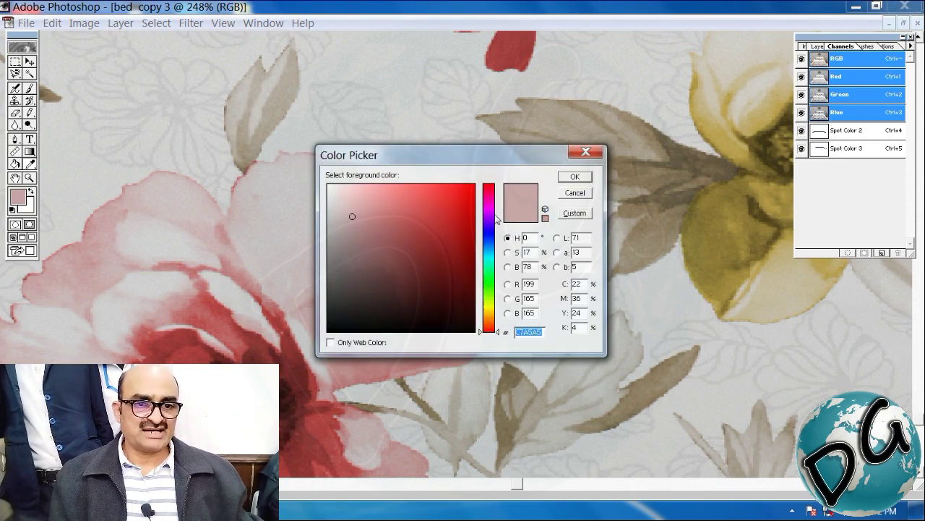
click(575, 177)
Set the ink color of the Spot Color 3 channel to the copied C7A5A5.
double_click(821, 150)
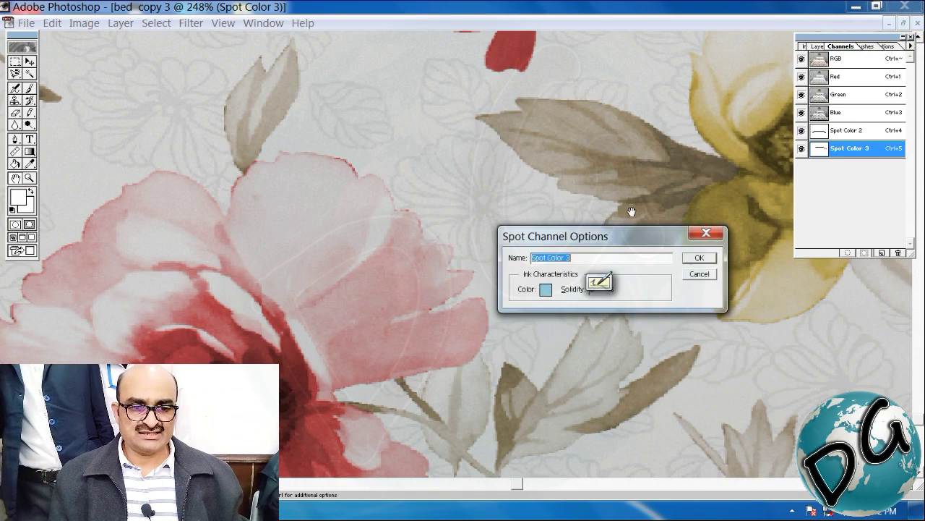
click(546, 289)
double_click(528, 332)
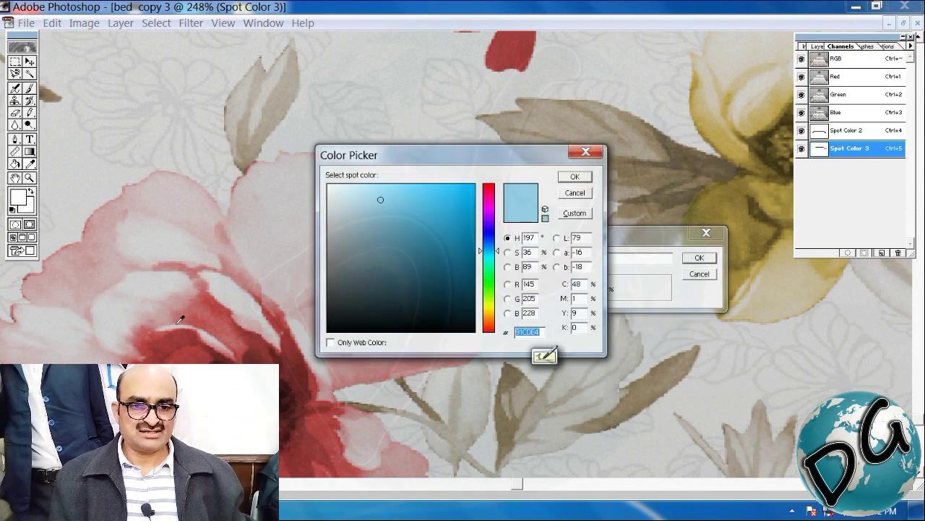
key(ctrl+v)
click(575, 176)
click(695, 258)
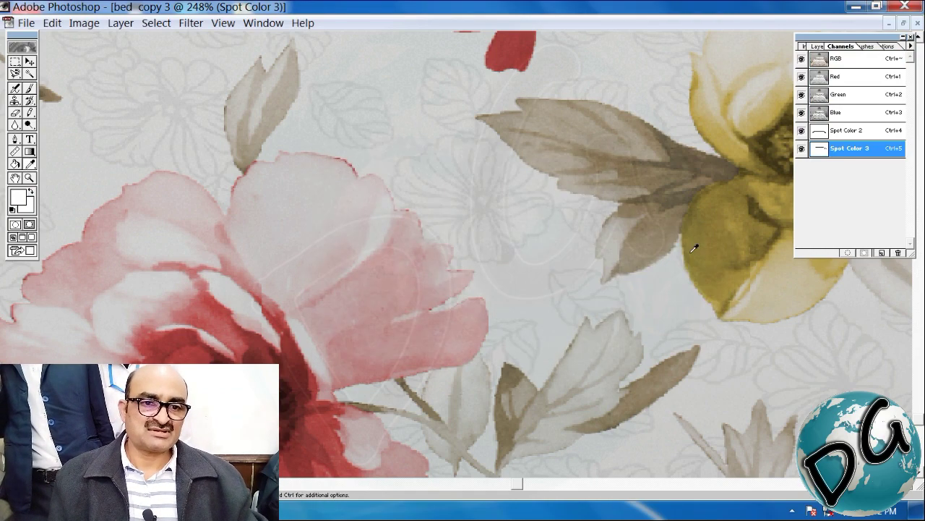
Lighten the Spot Color 3 ink color to the brighter pink E8BABA.
key(ctrl+minus)
key(ctrl+minus)
key(ctrl+minus)
key(ctrl+minus)
key(ctrl+minus)
key(ctrl+minus)
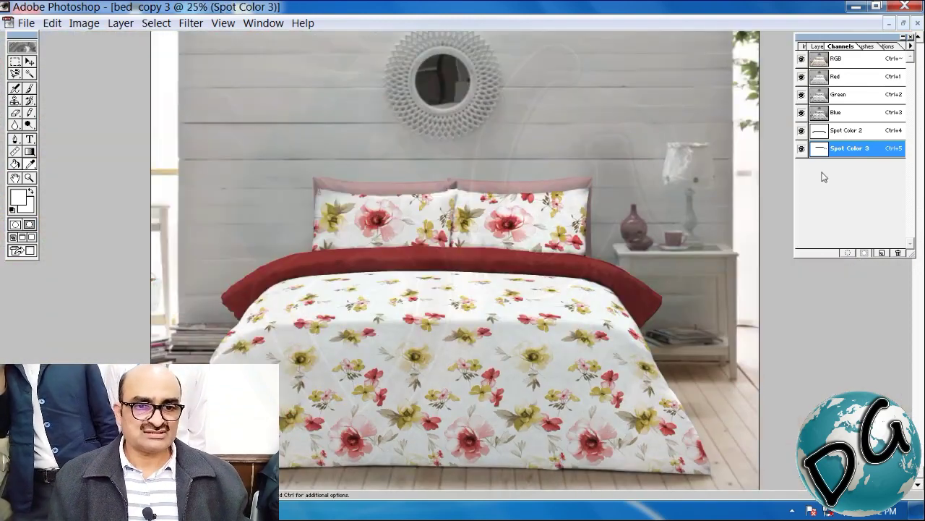
double_click(819, 149)
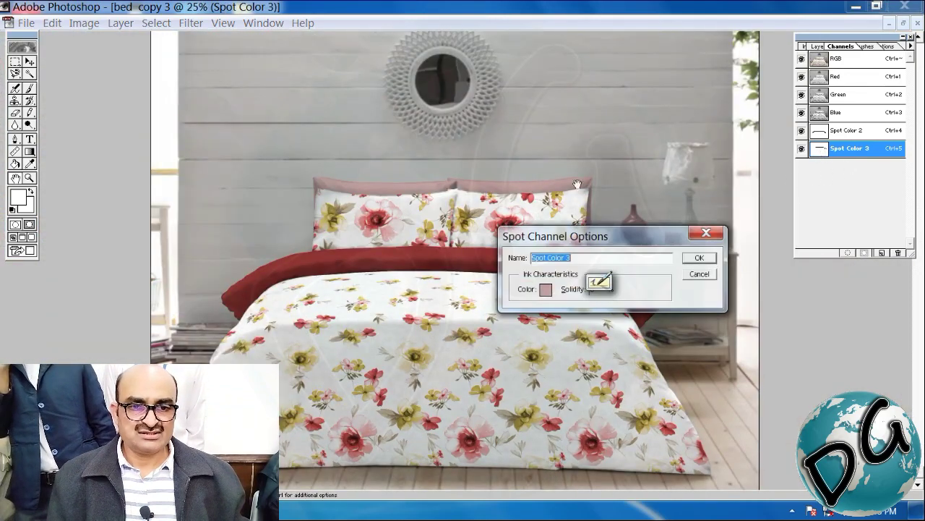
click(546, 290)
drag(474, 152, 728, 223)
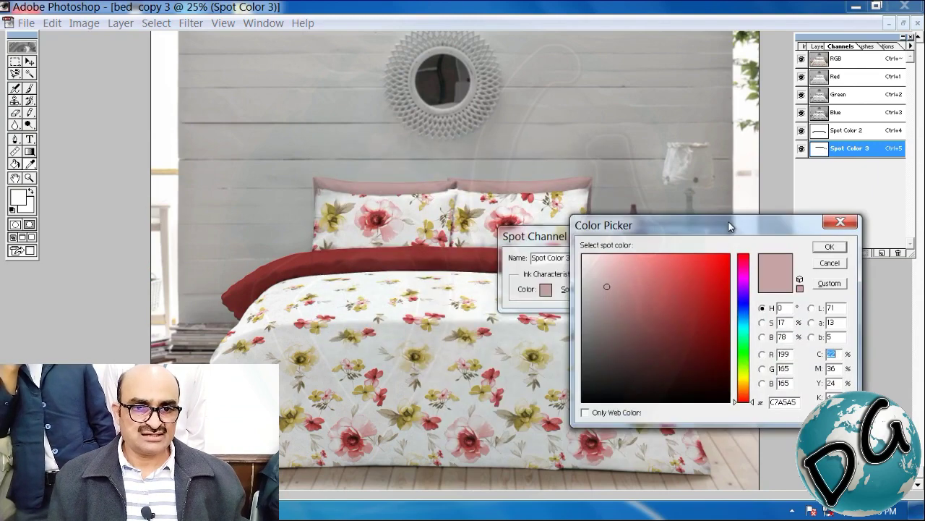
drag(619, 269, 612, 268)
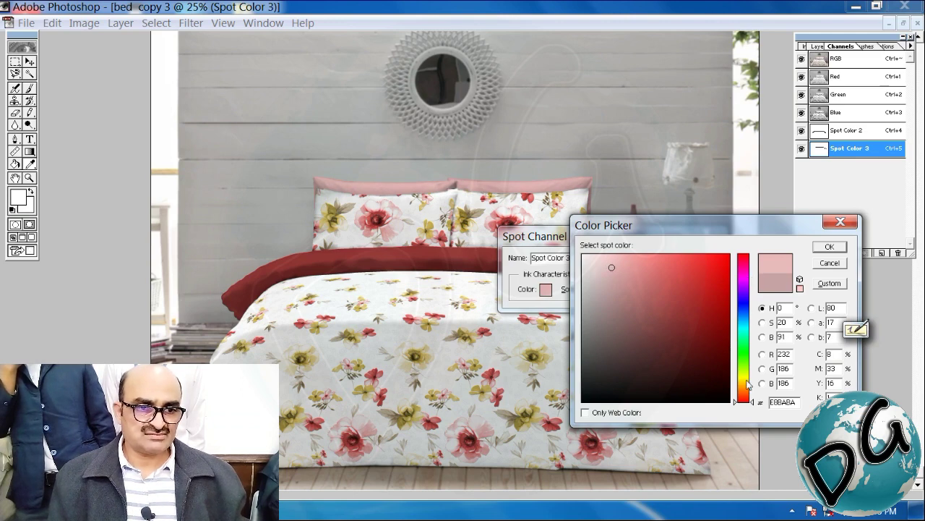
Shift the Spot Color 3 hue to 352 for the pink E8BAC0 and accept the channel options.
drag(748, 385, 745, 194)
drag(753, 258, 754, 261)
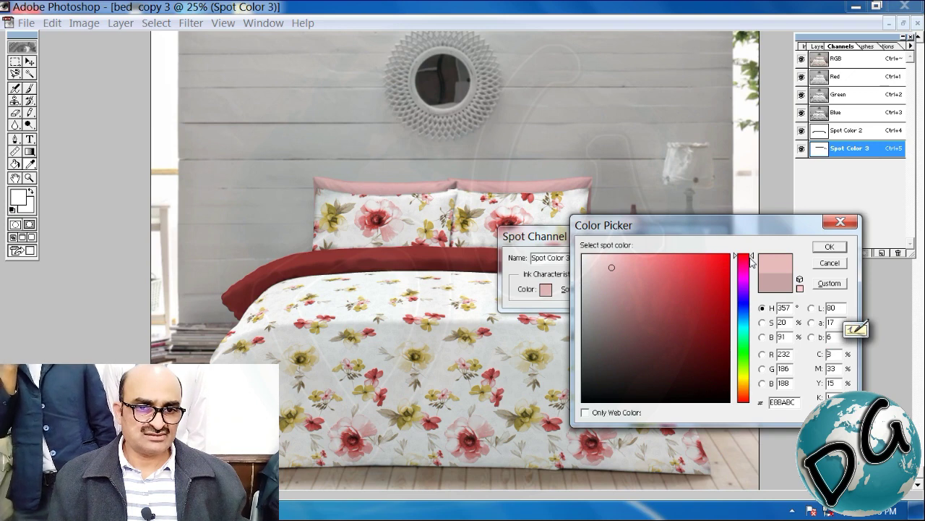
drag(753, 261, 753, 262)
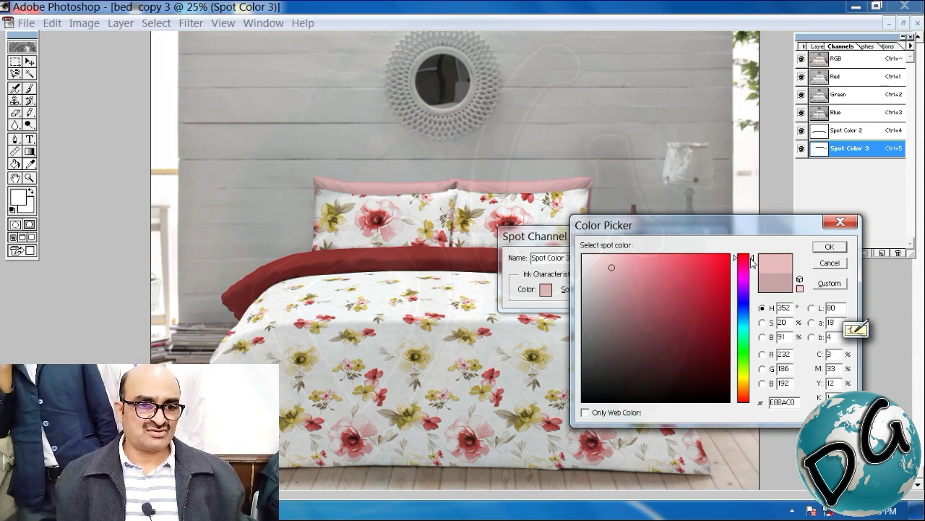
click(830, 248)
click(556, 291)
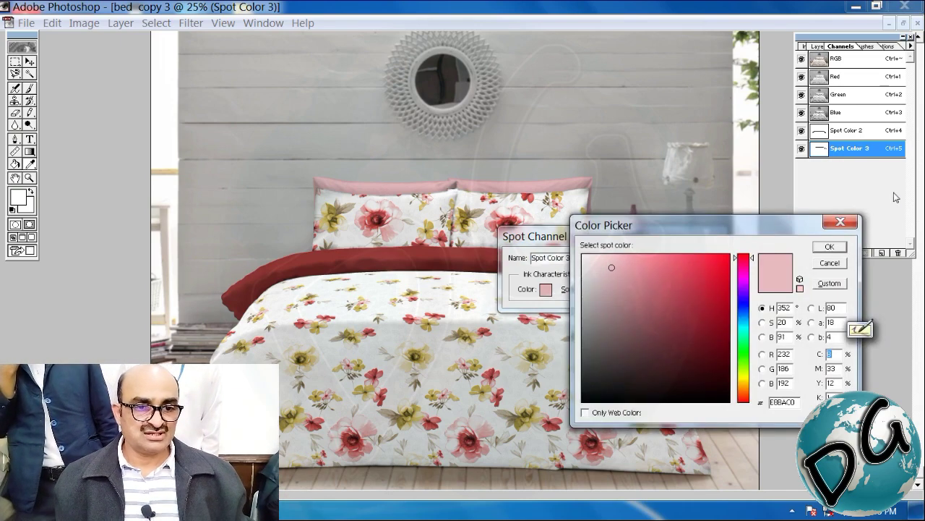
click(829, 246)
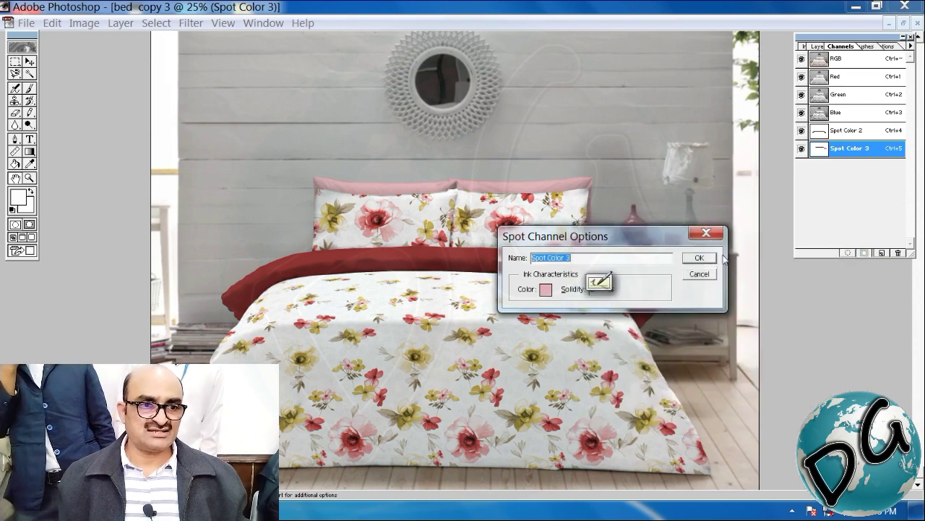
click(700, 258)
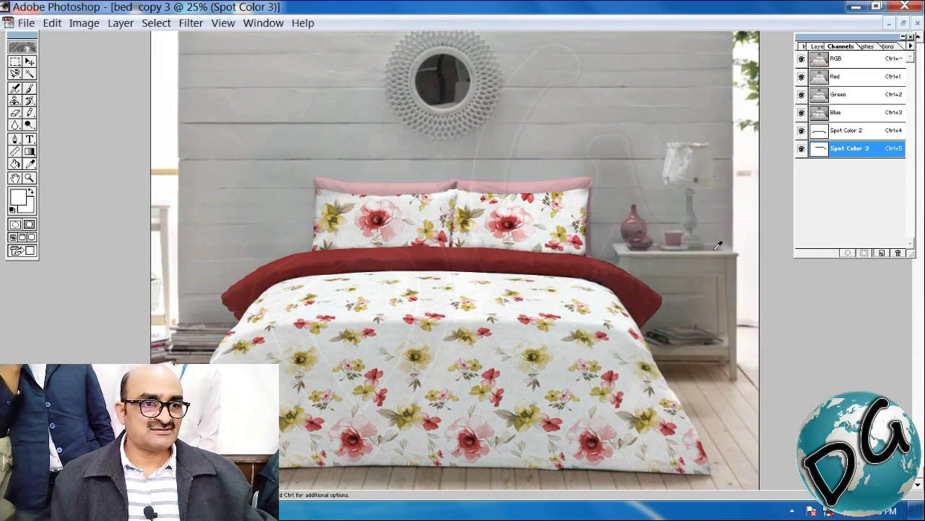
Merge both spot channels into the RGB image.
click(839, 58)
click(909, 47)
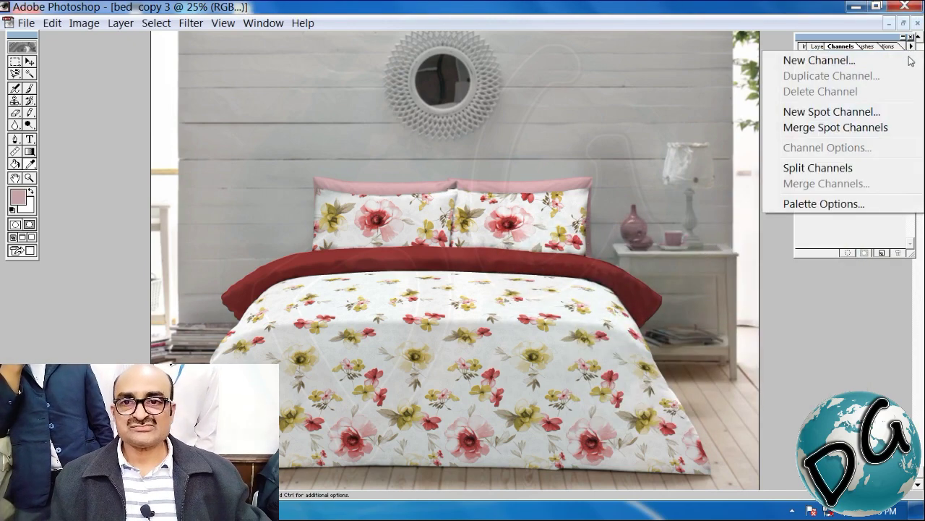
click(824, 126)
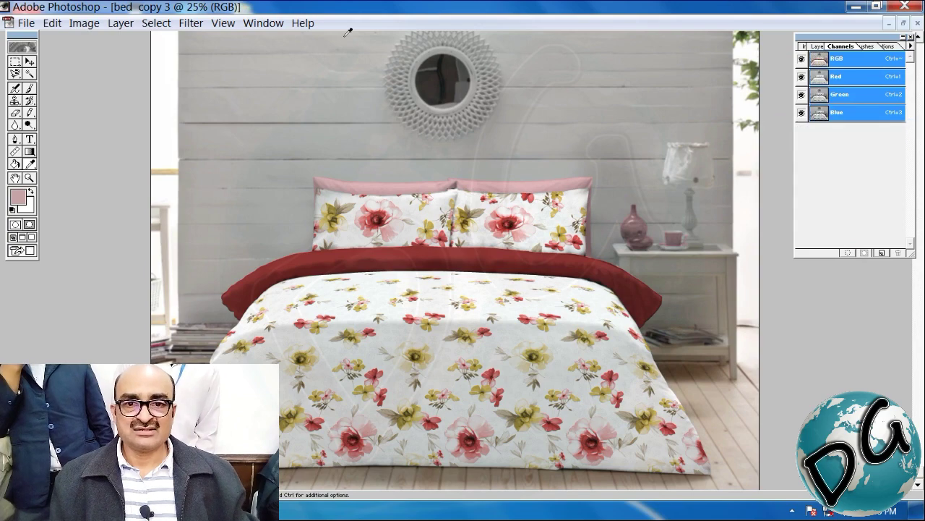
Apply the Blur More filter to the merged bed image and check the pillow print up close.
click(190, 23)
mouse_move(217, 92)
click(426, 109)
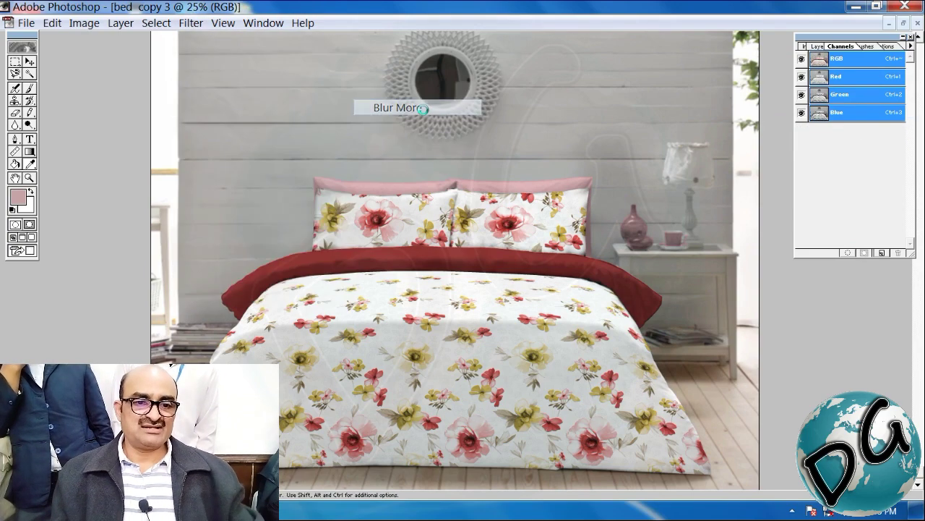
alt+scroll(459, 285, up, 2)
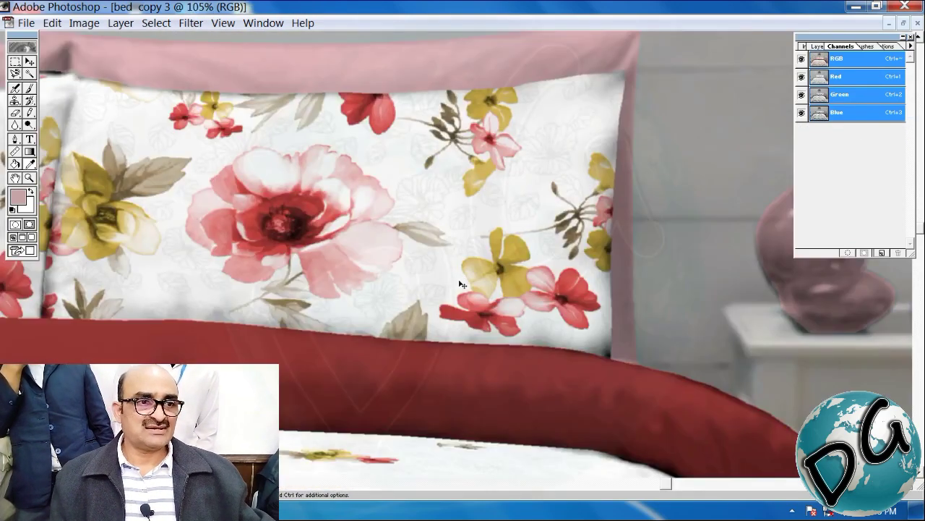
alt+scroll(462, 282, down, 1)
alt+scroll(463, 278, down, 1)
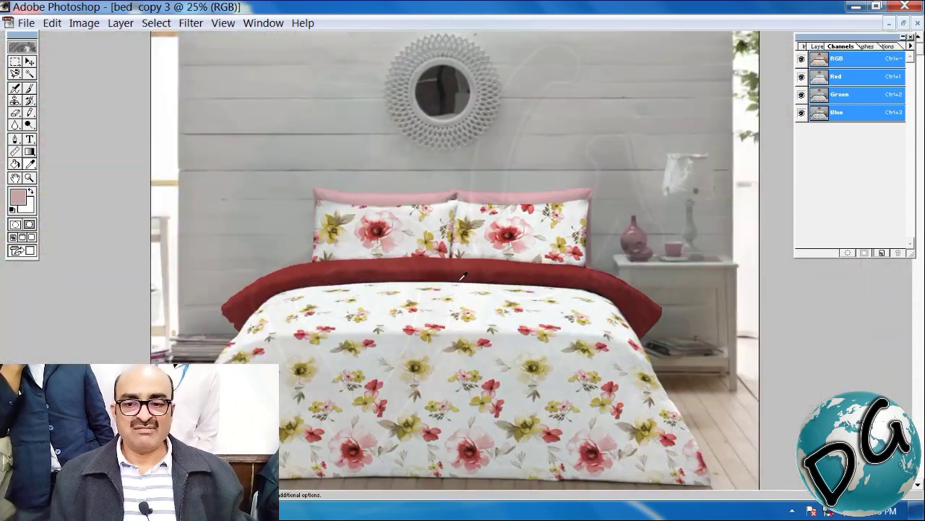
Restore the bed mockup to a floating window and revert it to its plain version with separate spot channels.
click(904, 23)
key(ctrl+minus)
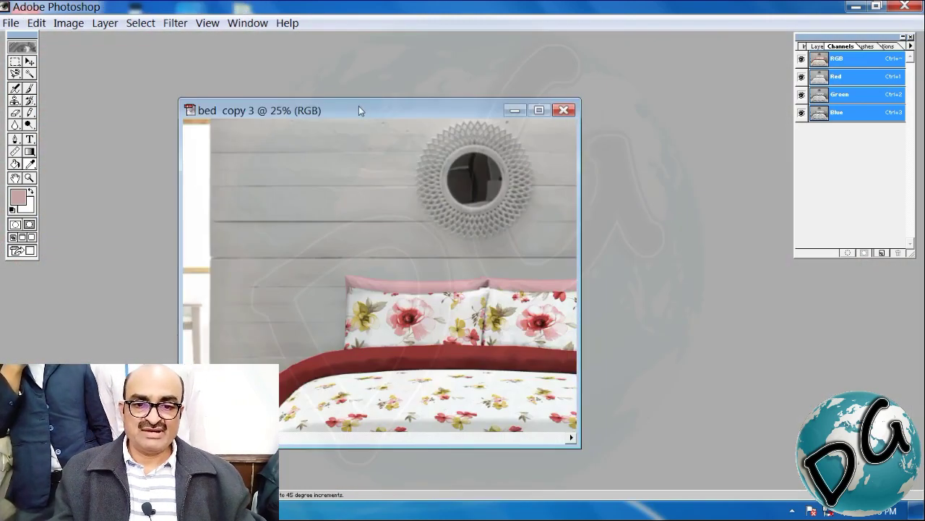
key(q)
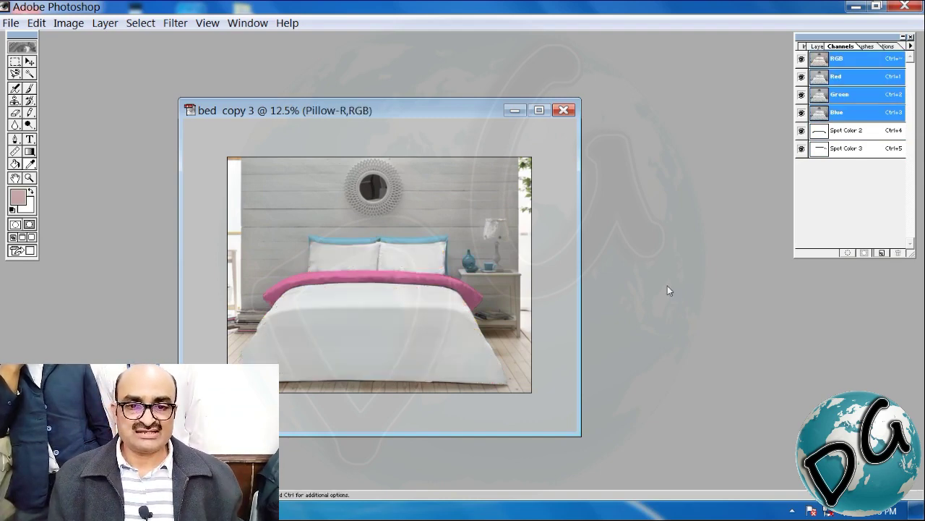
Create a new white RGB document 1 inch wide and 1 inch high at 300 pixels/inch.
key(ctrl+n)
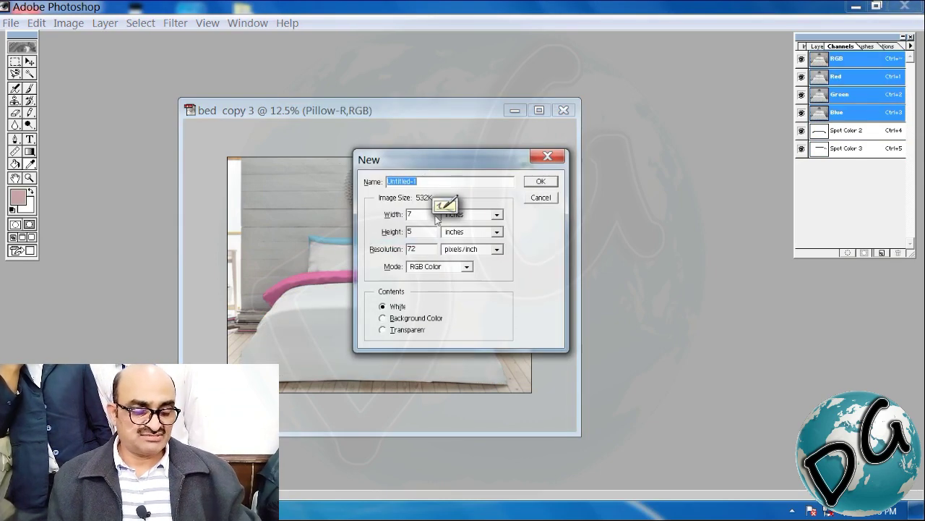
double_click(425, 250)
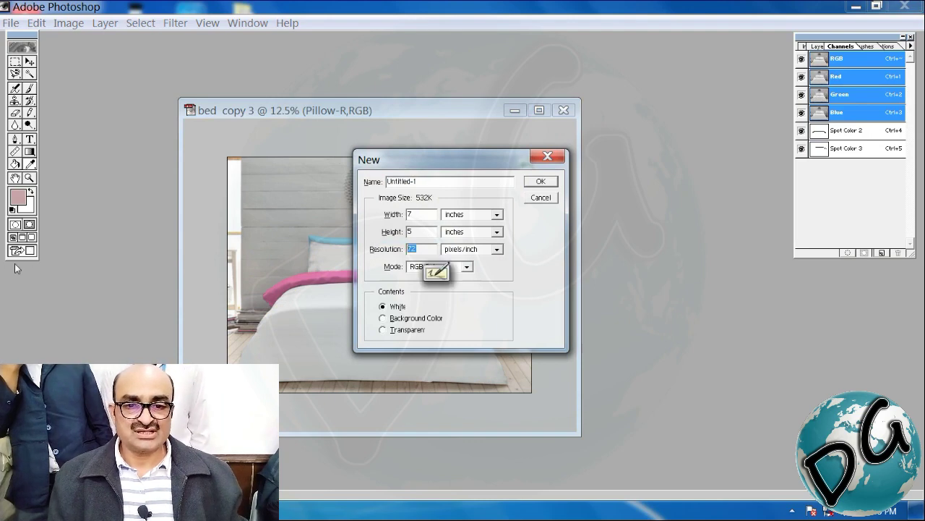
text(300)
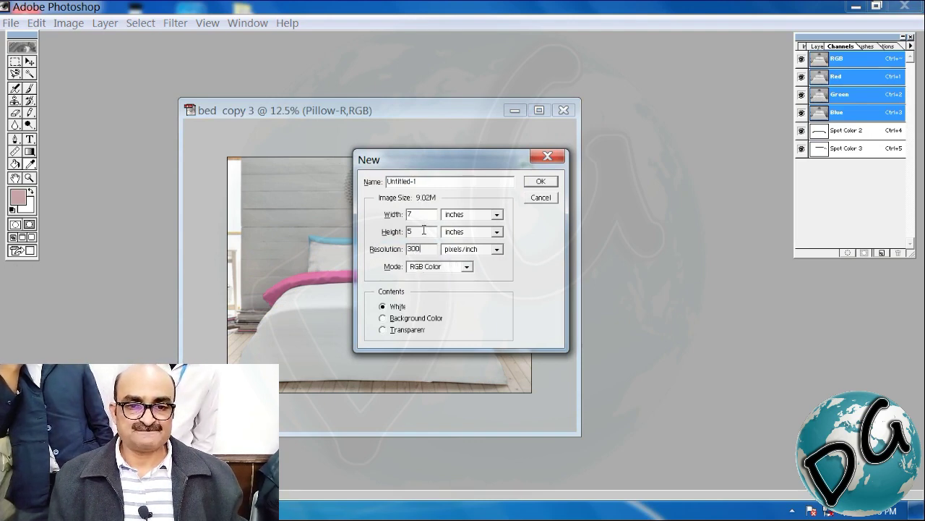
double_click(417, 214)
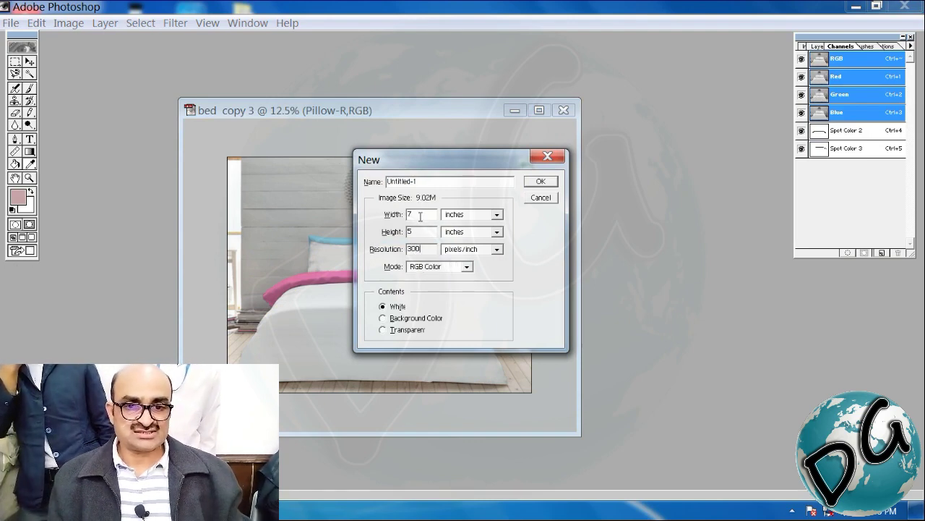
text(1)
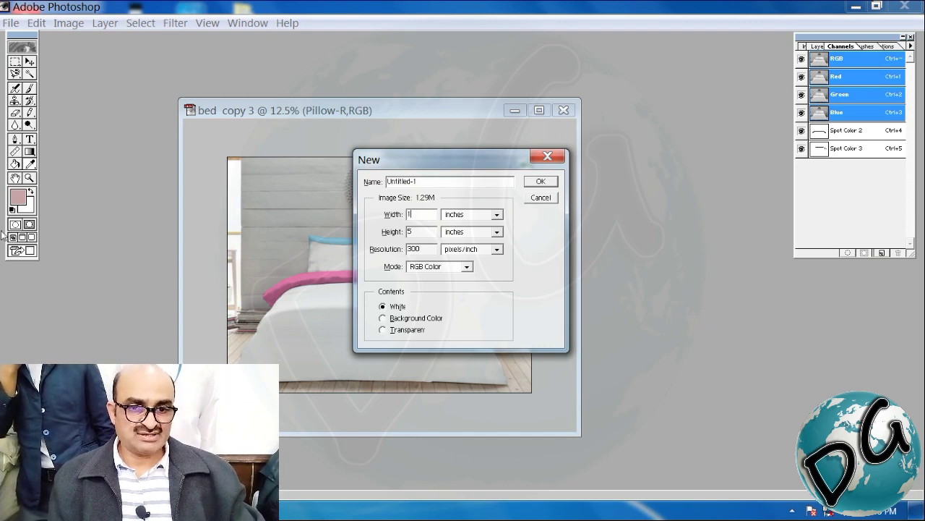
text(1)
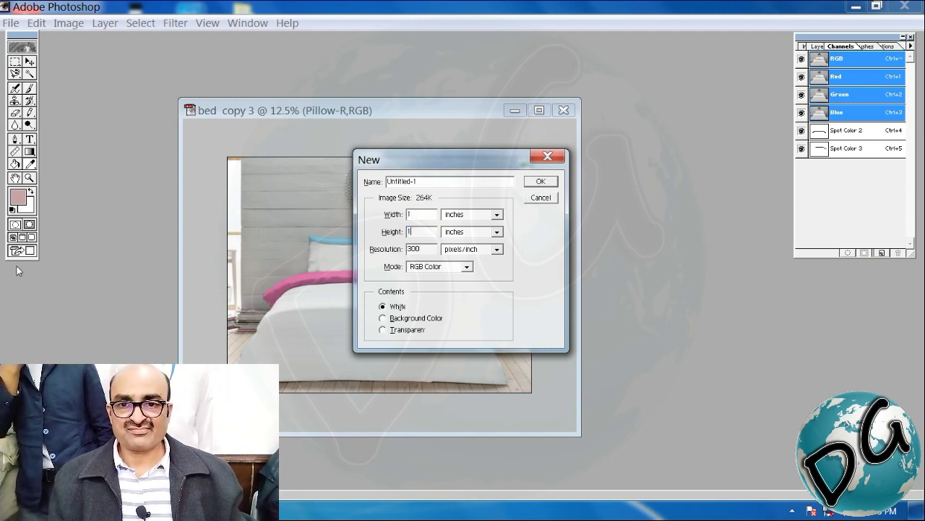
key(Return)
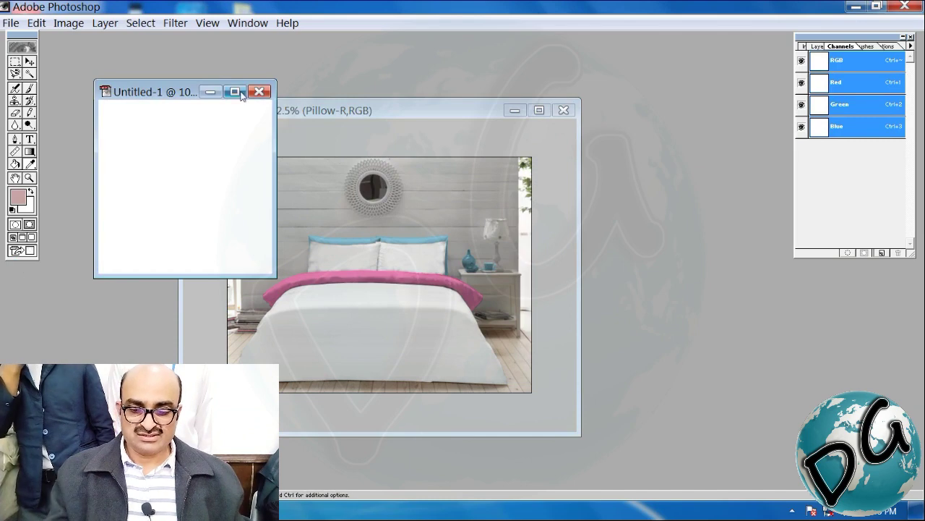
Show the rulers and place vertical and horizontal guides through the canvas center, using a temporary full-canvas crop frame to locate it.
click(238, 91)
key(ctrl+plus)
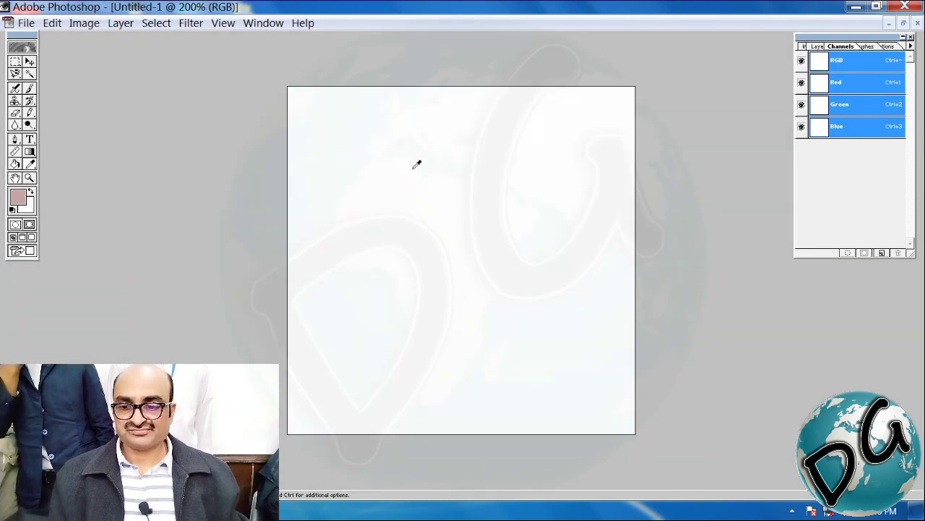
key(c)
drag(268, 66, 699, 490)
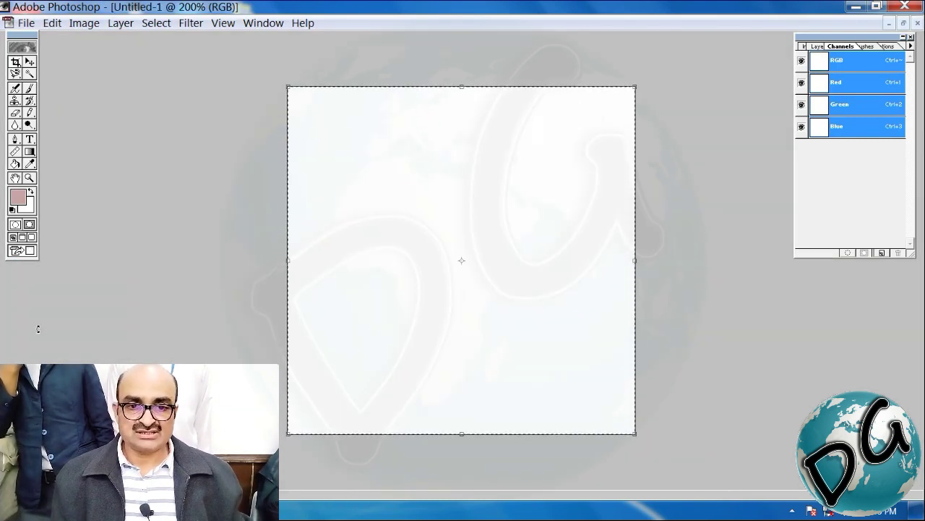
key(ctrl+r)
drag(3, 328, 465, 275)
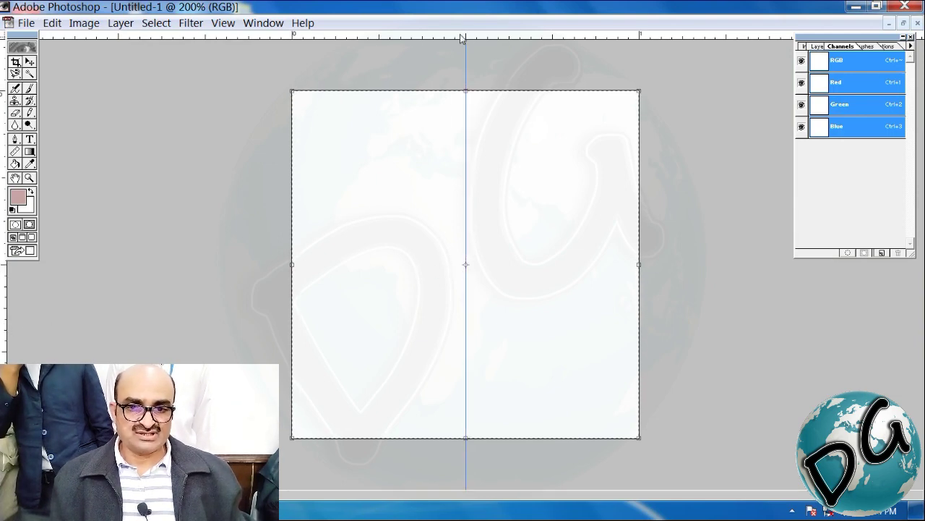
drag(462, 36, 473, 264)
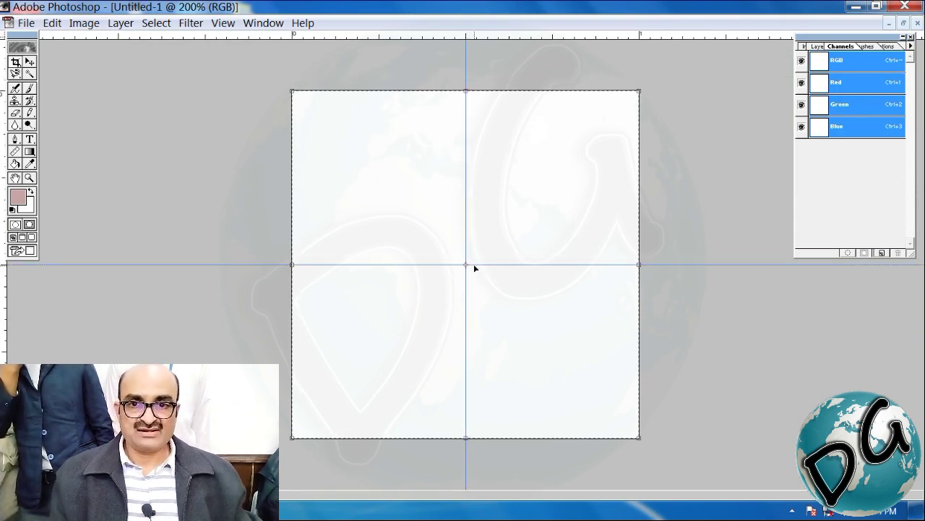
key(Escape)
Fill two equal full-height stripes with background color 4740C6, one along the canvas's left edge and one starting at the vertical center guide.
key(m)
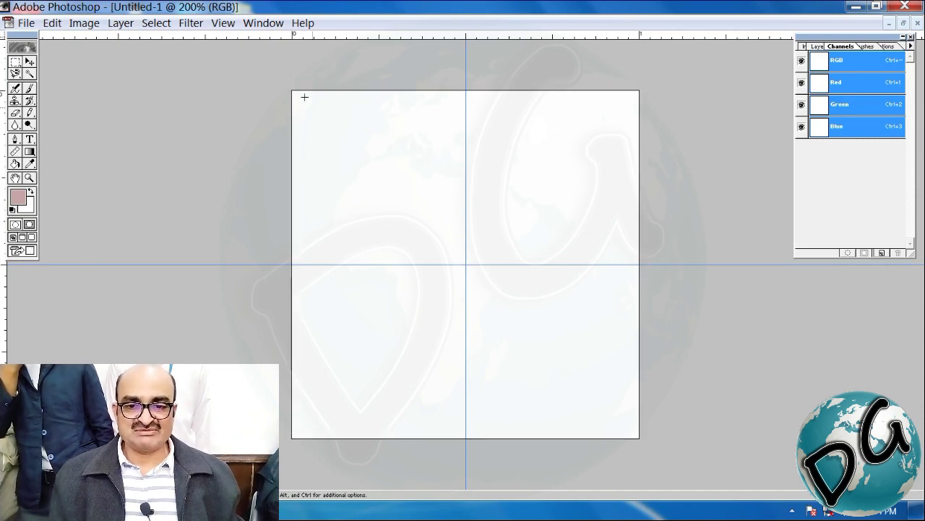
drag(296, 93, 328, 454)
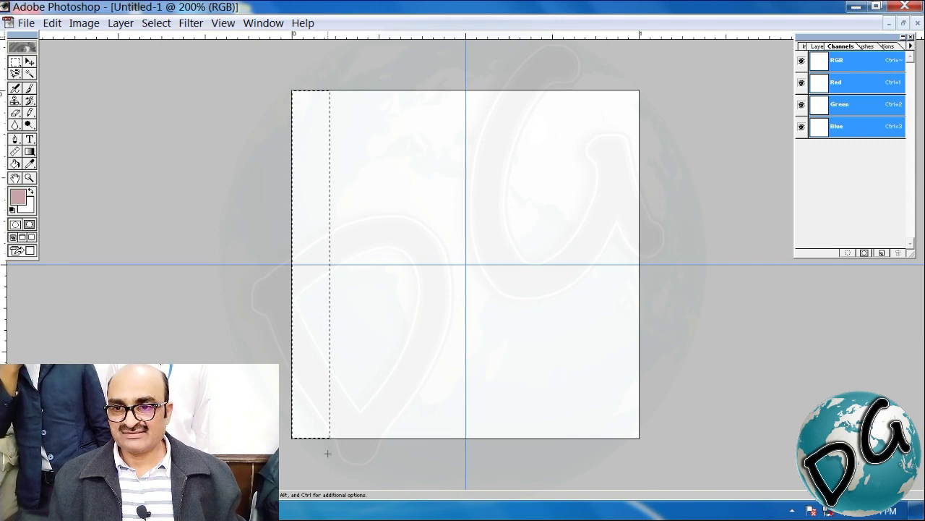
click(30, 207)
click(728, 282)
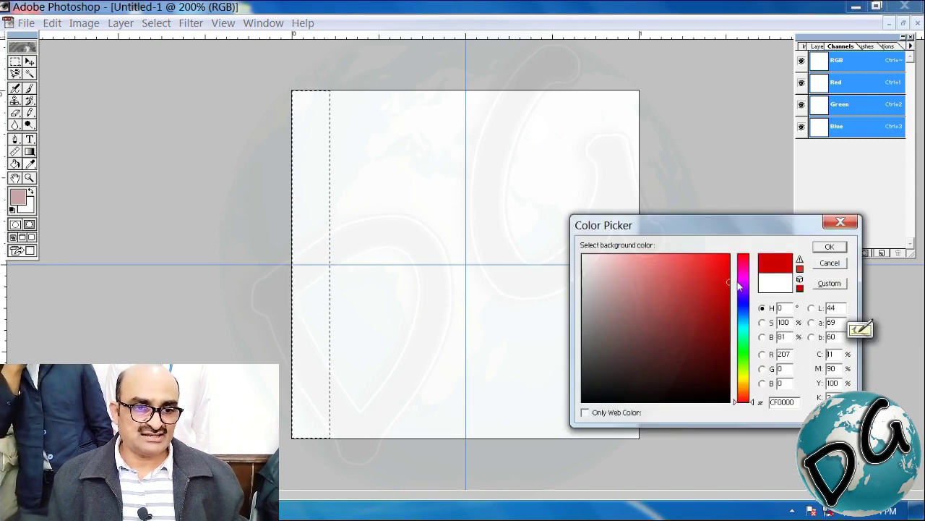
click(744, 302)
drag(716, 281, 678, 288)
click(830, 248)
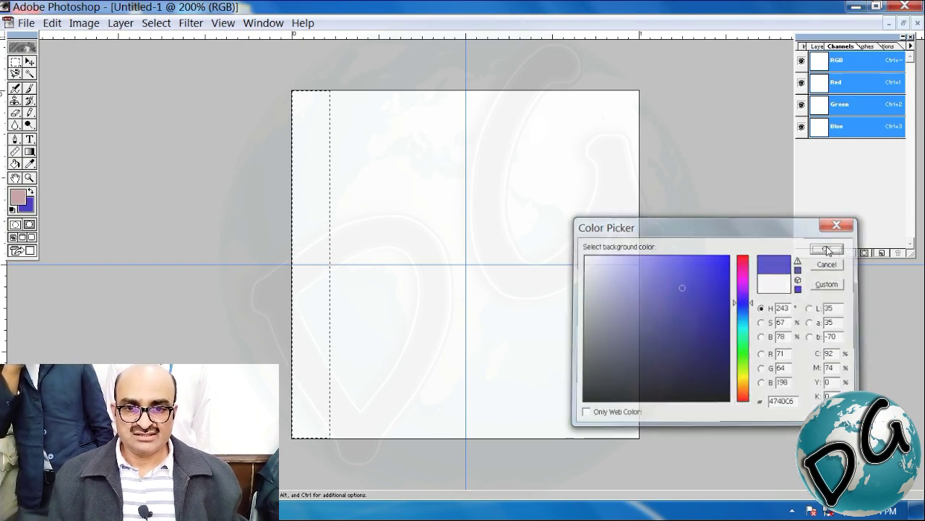
key(Delete)
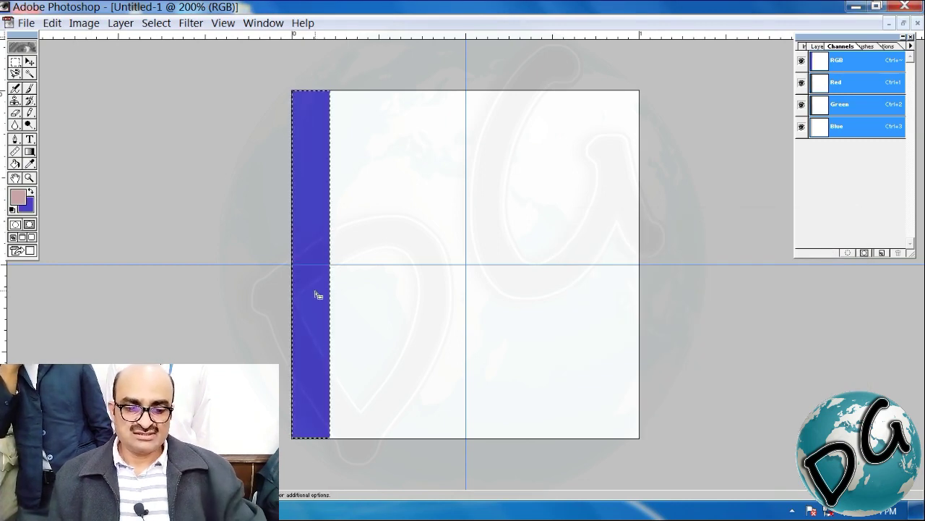
drag(319, 295, 491, 284)
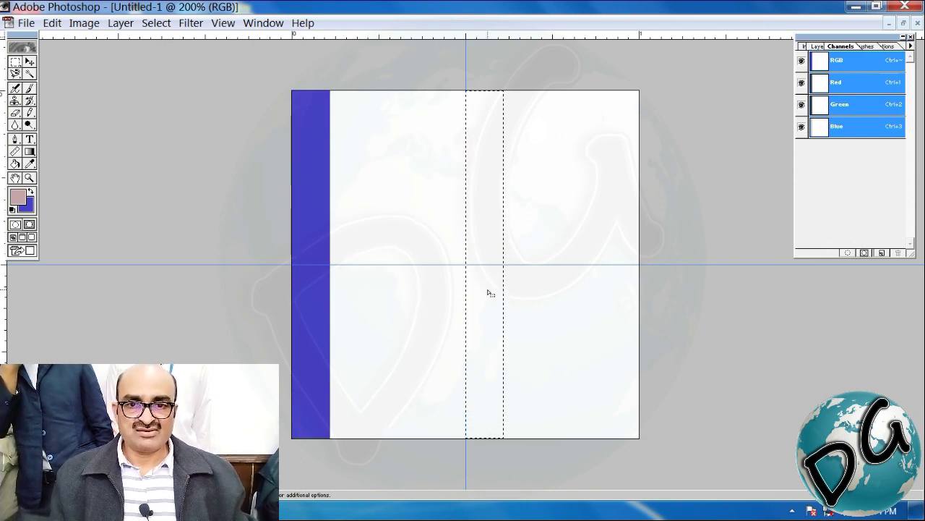
key(Delete)
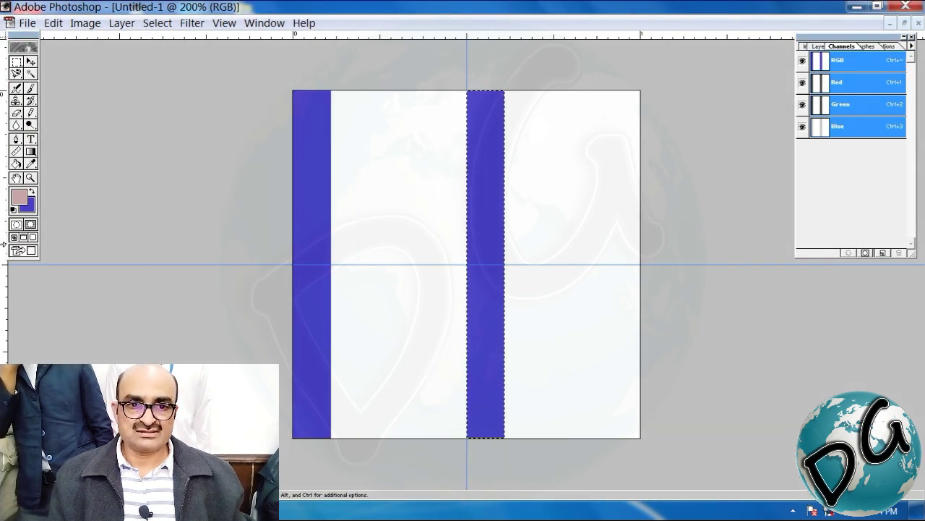
Add guides at the second stripe's right edge and at the lower edge of a roughly square selection as wide as the stripe.
drag(9, 287, 506, 255)
click(463, 78)
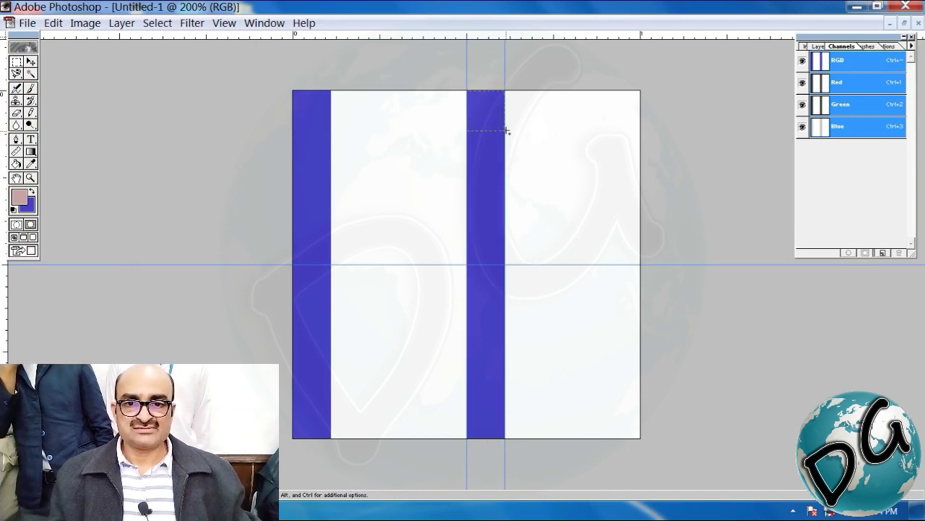
drag(507, 131, 507, 131)
ctrl+drag(542, 74, 502, 194)
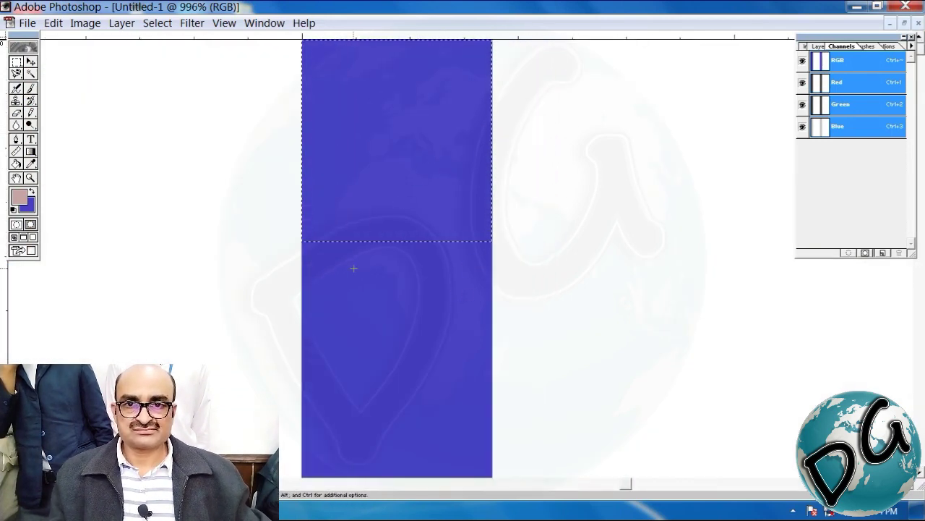
click(332, 71)
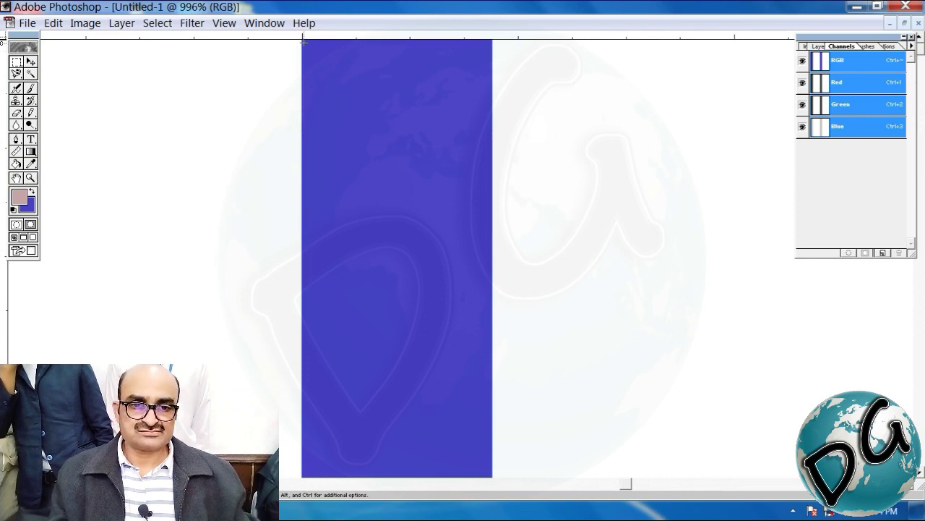
drag(385, 133, 490, 220)
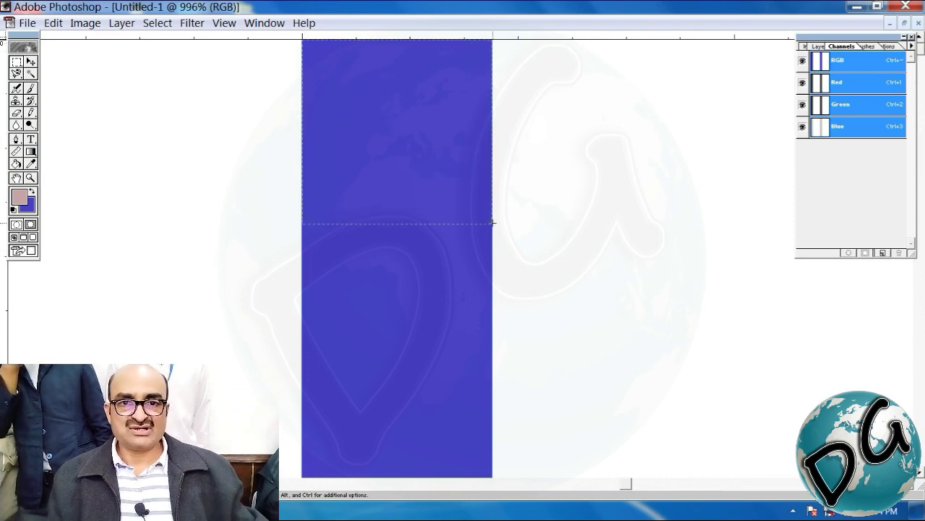
key(ctrl+minus)
key(ctrl+minus)
key(ctrl+minus)
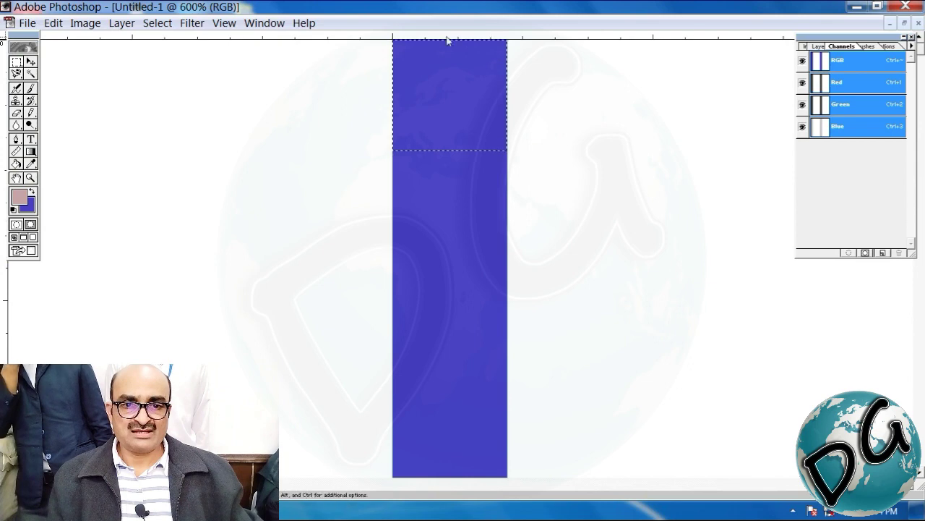
drag(436, 36, 434, 149)
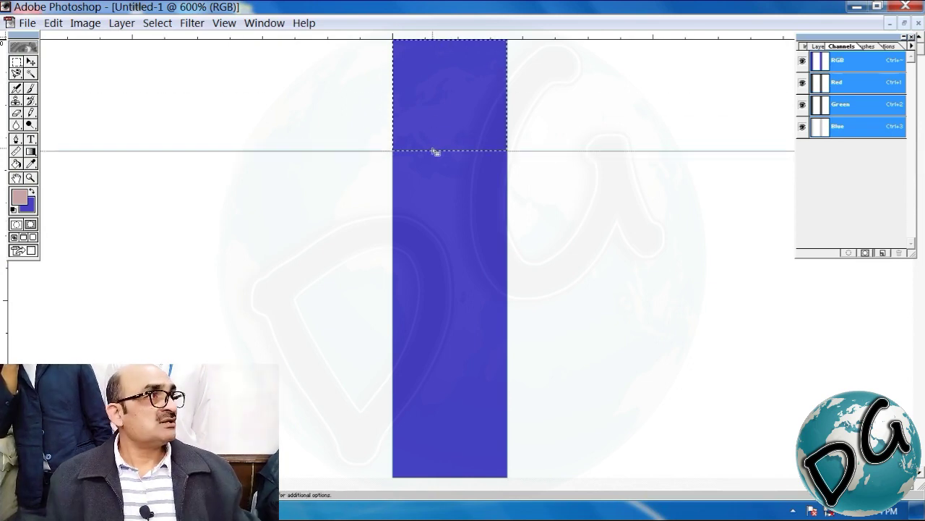
Fill two matching full-width blue stripes, one along the canvas's top edge and one starting at the horizontal center guide, and deselect.
key(ctrl+minus)
key(ctrl+minus)
key(ctrl+minus)
key(ctrl+minus)
key(ctrl+minus)
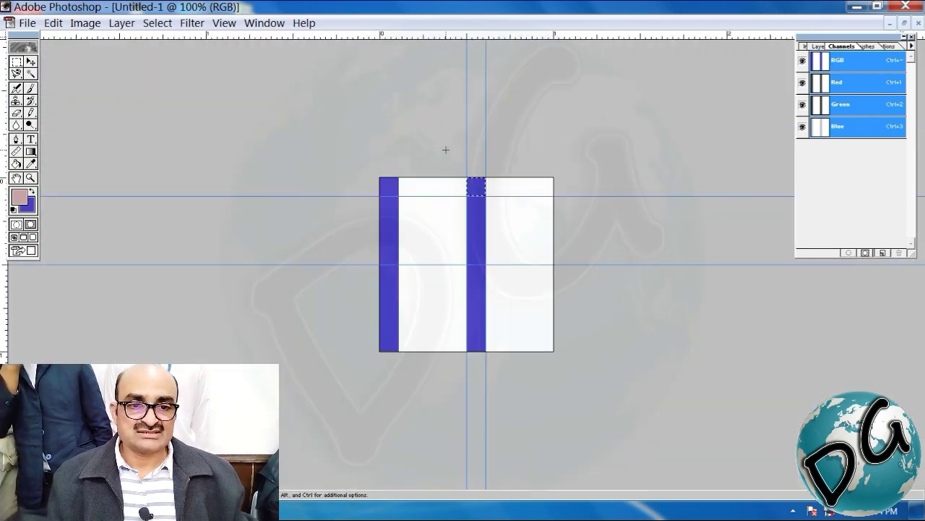
drag(470, 180, 605, 192)
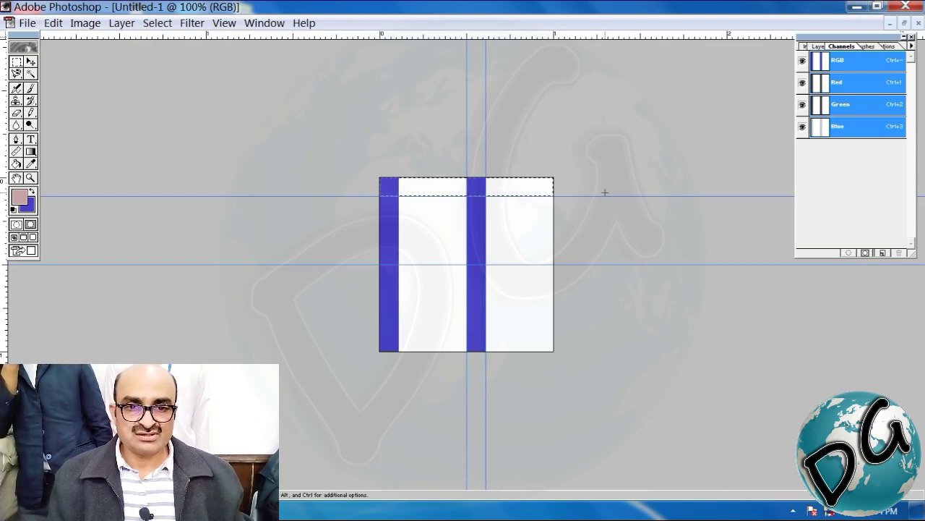
key(ctrl+BackSpace)
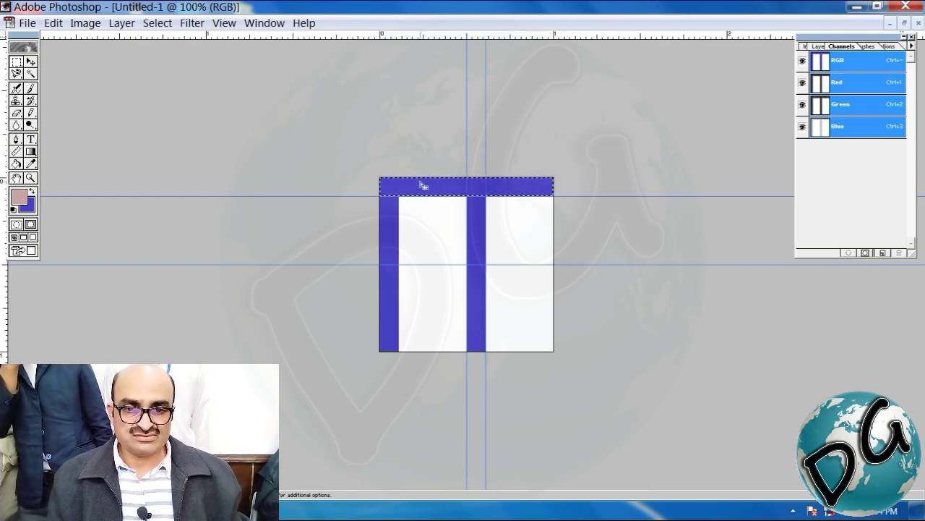
drag(422, 182, 412, 275)
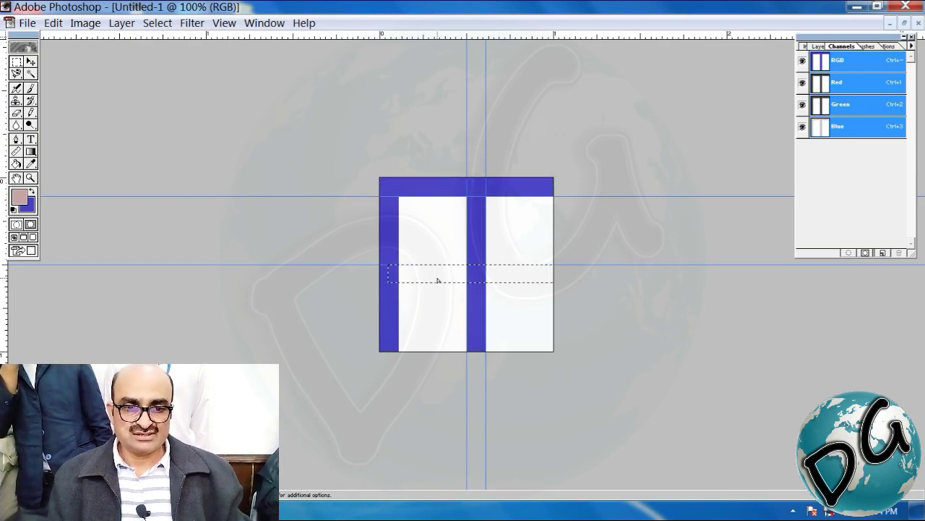
key(ctrl+BackSpace)
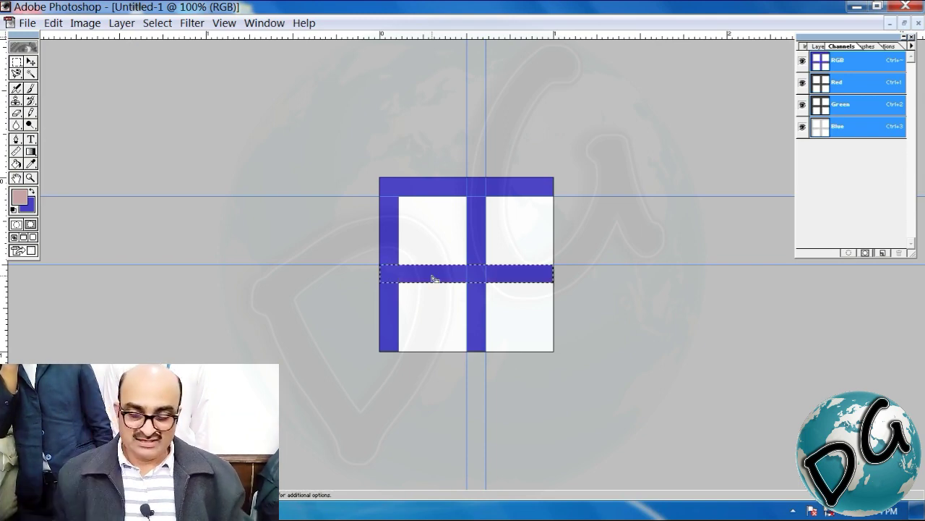
key(ctrl+d)
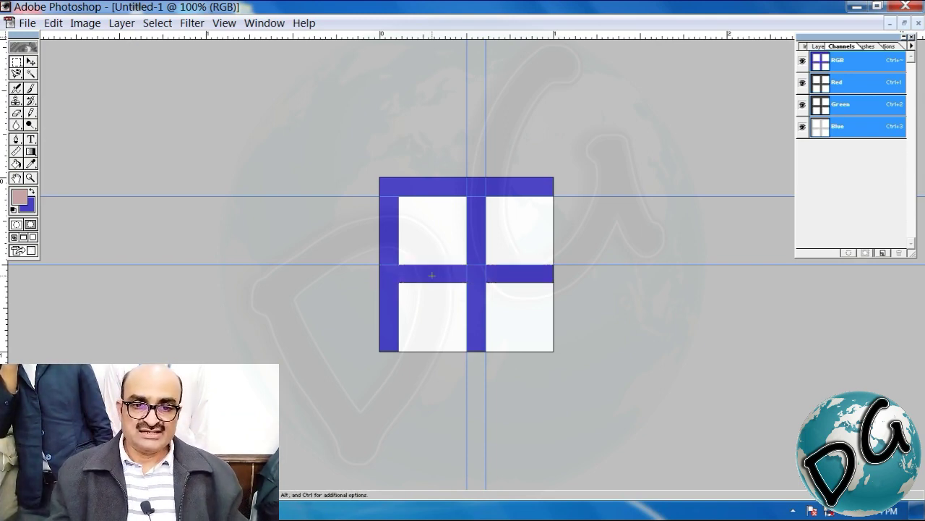
Reset the foreground and background colors to default, select the entire check tile and define it as a pattern.
key(e)
key(d)
key(ctrl+a)
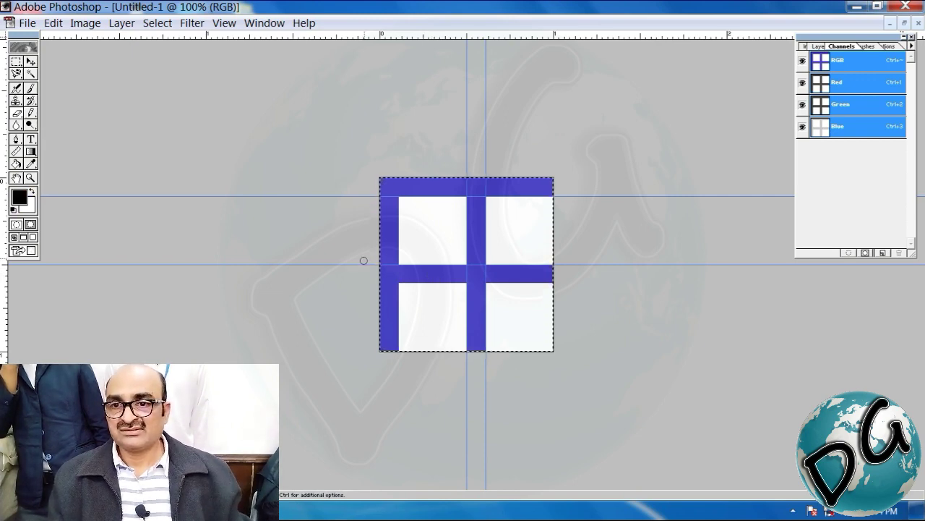
click(53, 23)
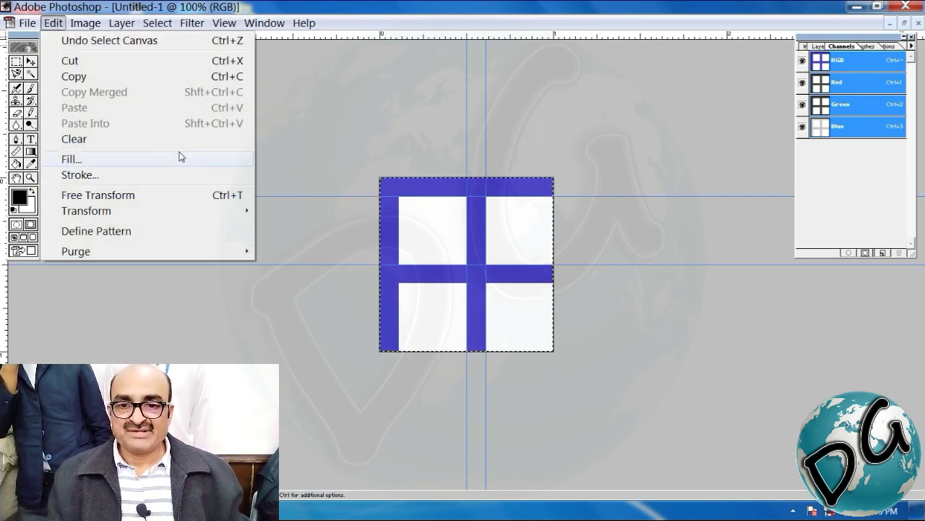
click(128, 230)
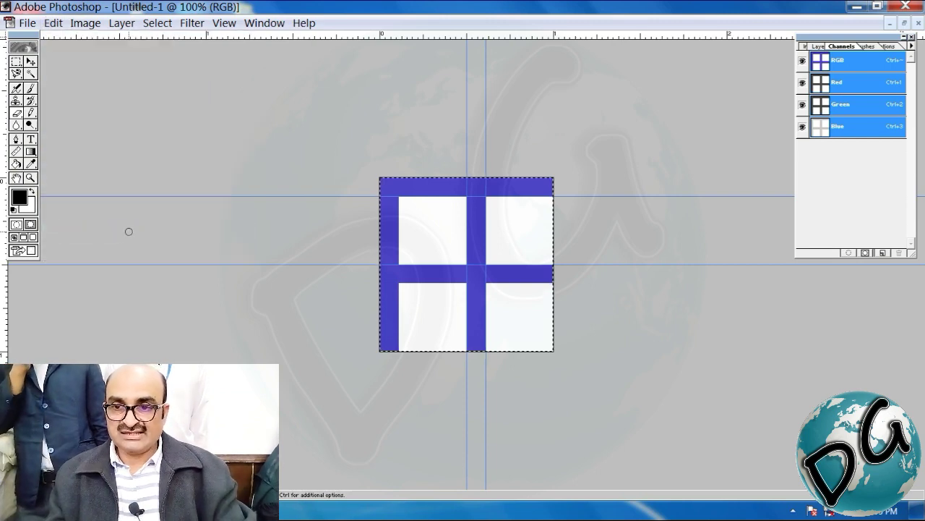
Enlarge the canvas to 500 percent in both width and height, keeping the tile anchored at the center.
key(alt+ctrl+c)
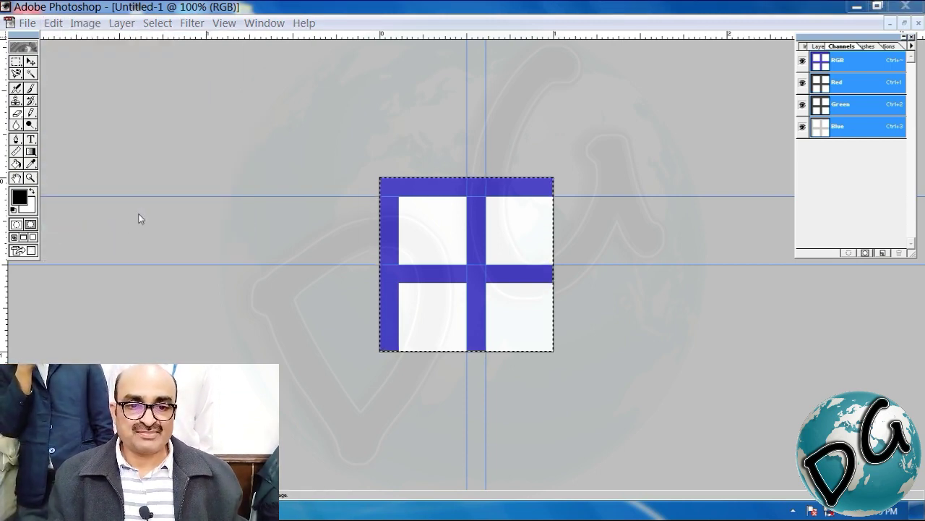
click(475, 253)
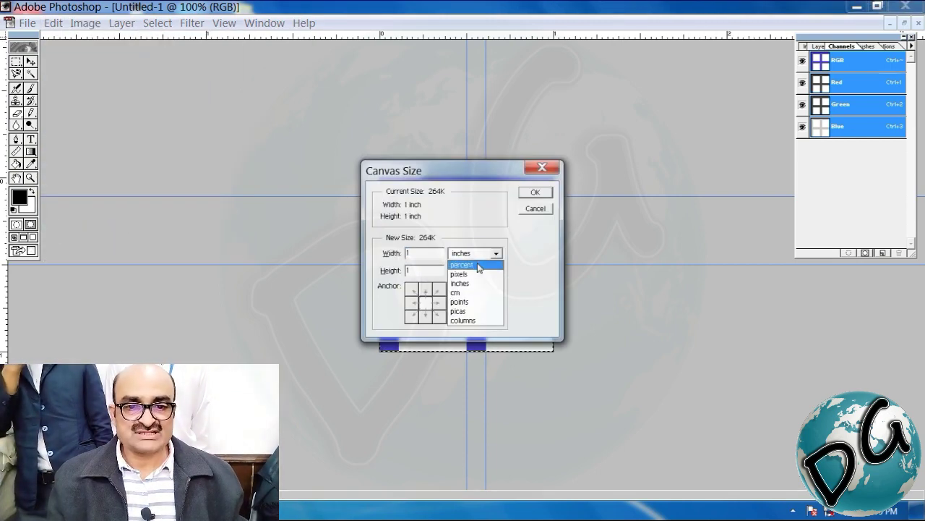
click(474, 265)
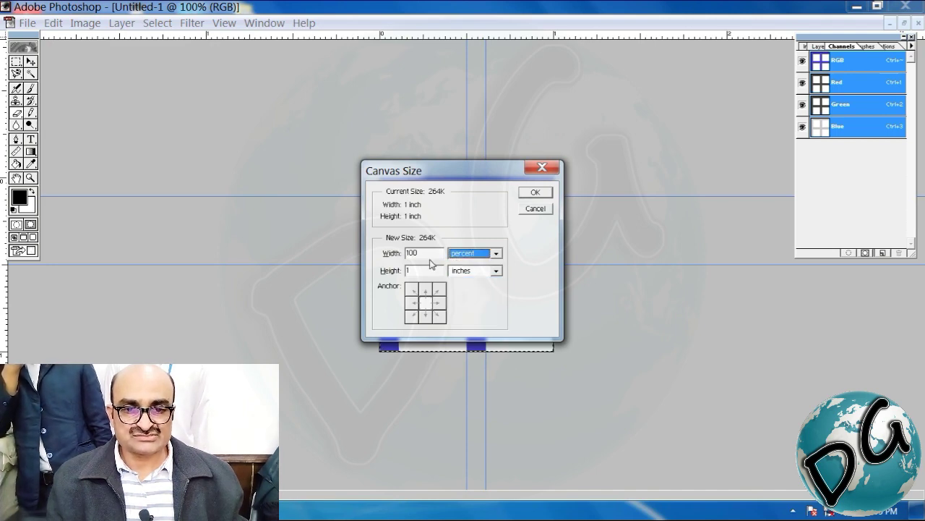
click(470, 272)
click(468, 280)
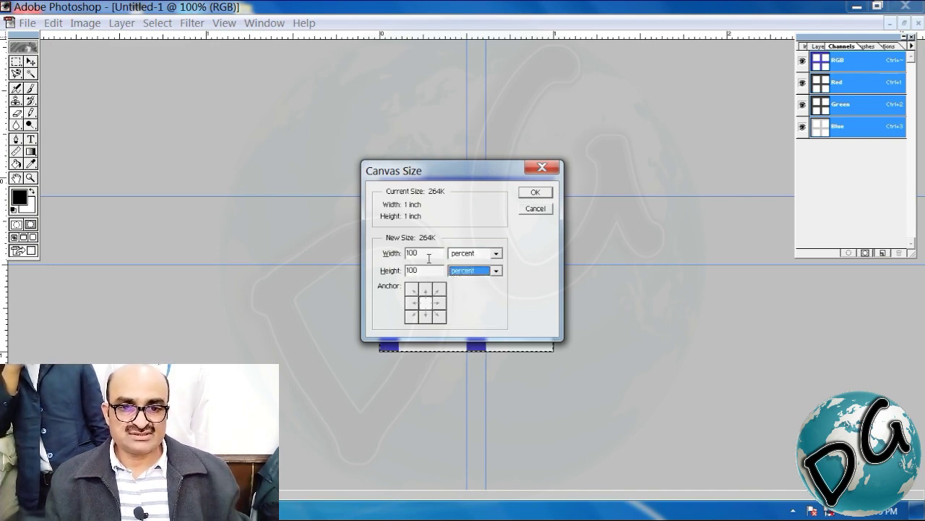
text(50)
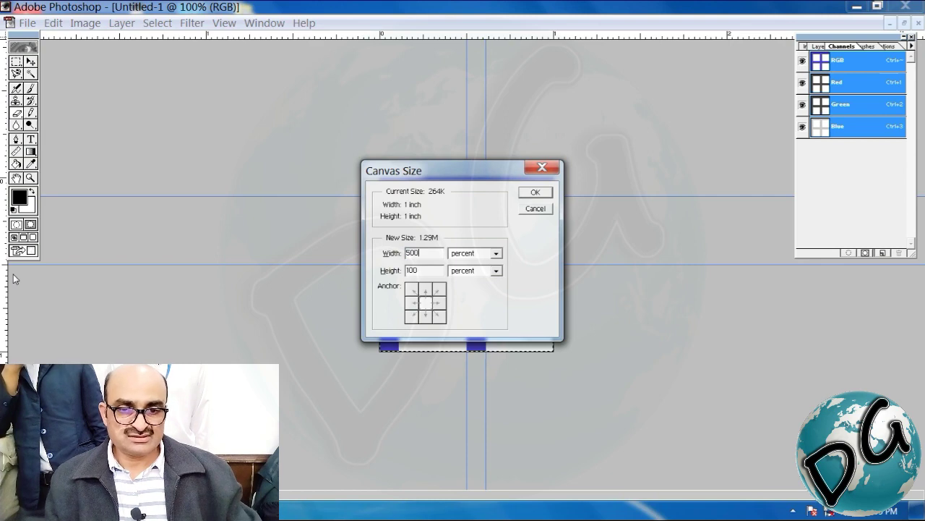
text(0)
key(Tab)
text(50)
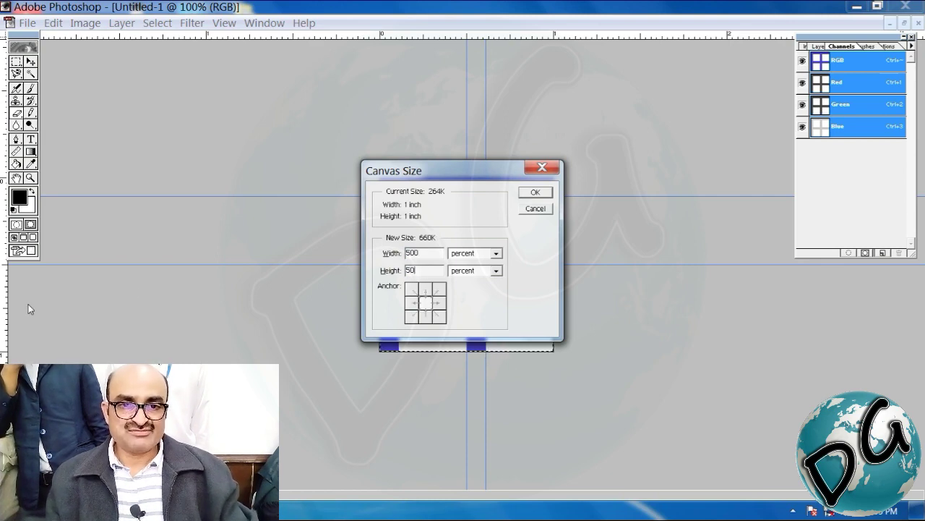
key(Return)
Fill the whole enlarged canvas with the defined check pattern at 100% opacity in Normal mode.
key(shift+BackSpace)
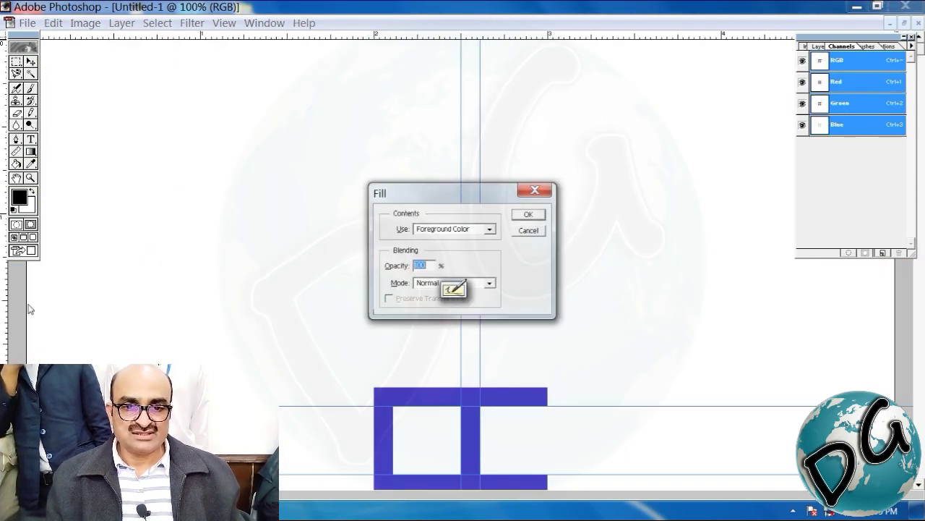
click(491, 230)
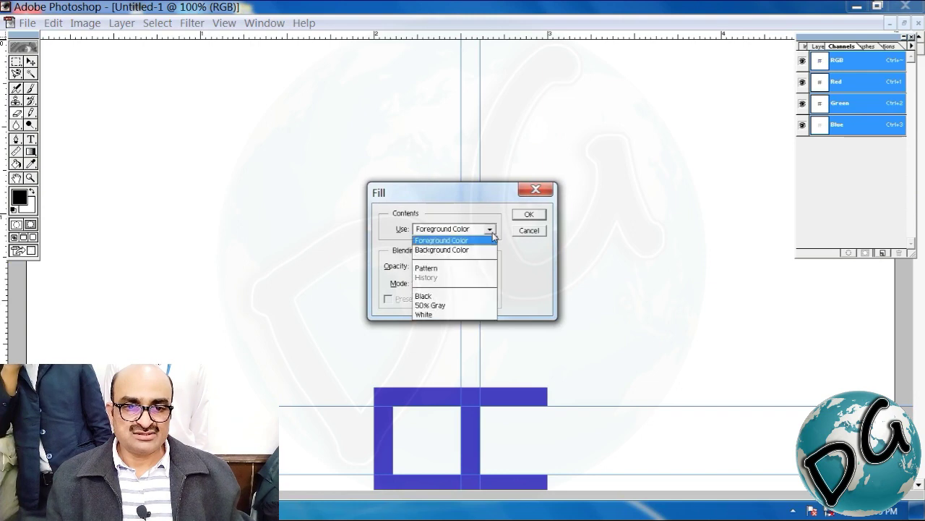
click(460, 268)
click(530, 215)
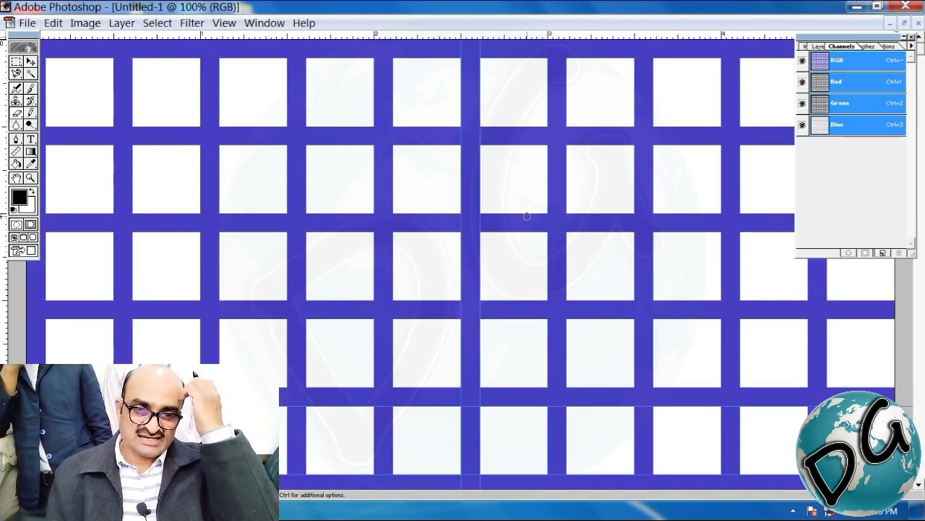
key(ctrl+minus)
key(ctrl+minus)
key(ctrl+minus)
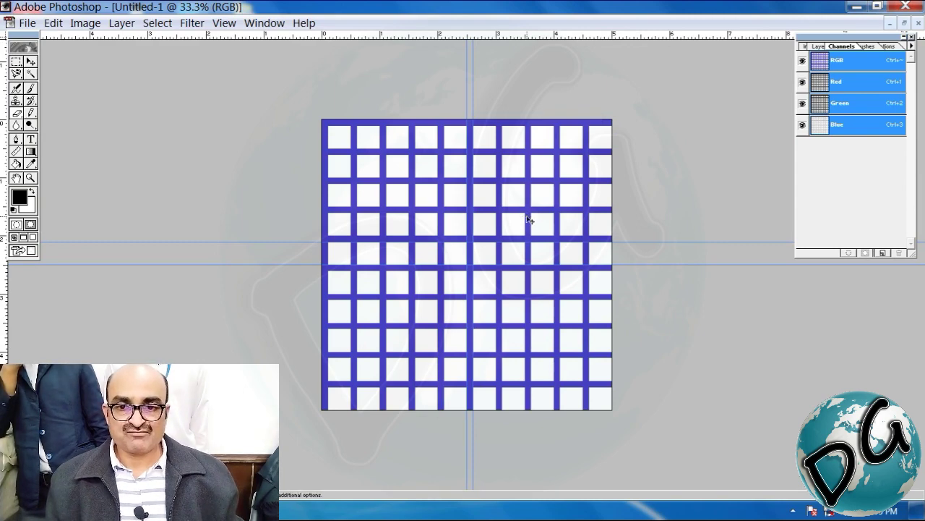
Save the check design as check in ClicDesign format in the Bedding Lecture folder, and close the document.
key(ctrl+s)
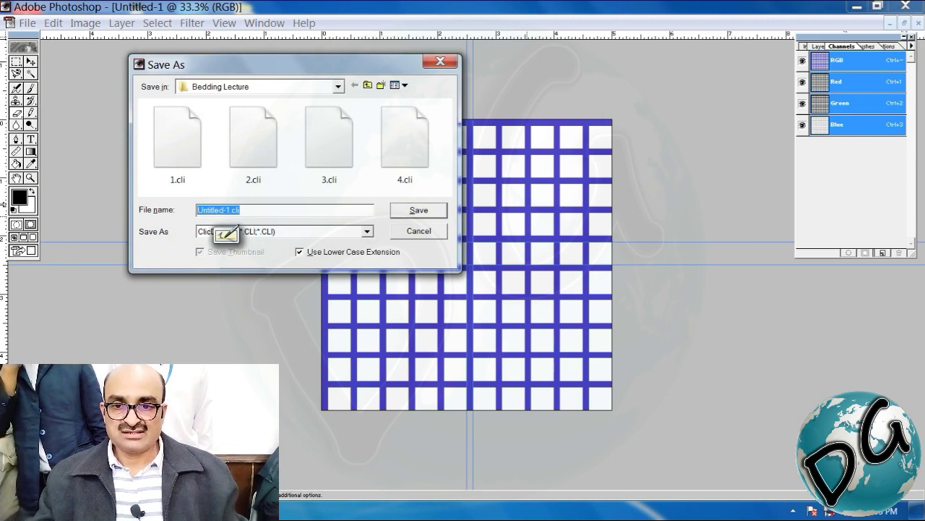
text(check)
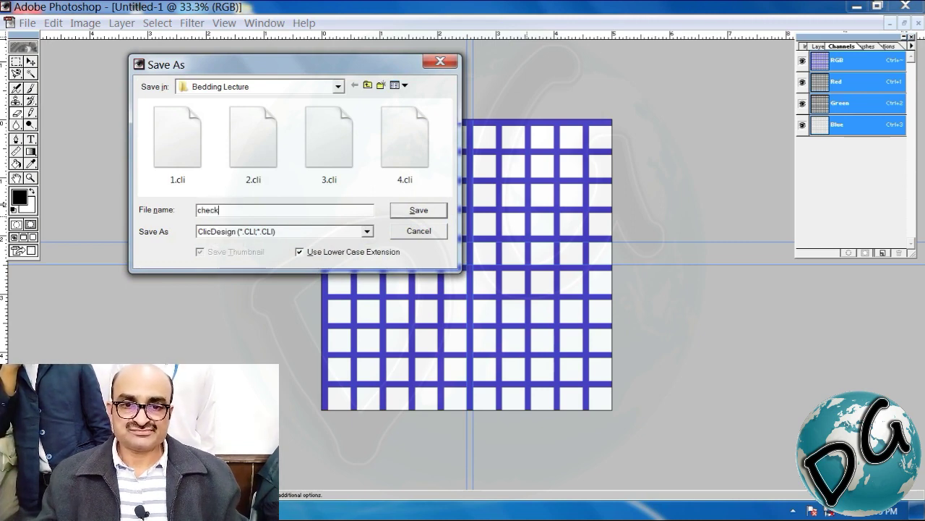
key(Return)
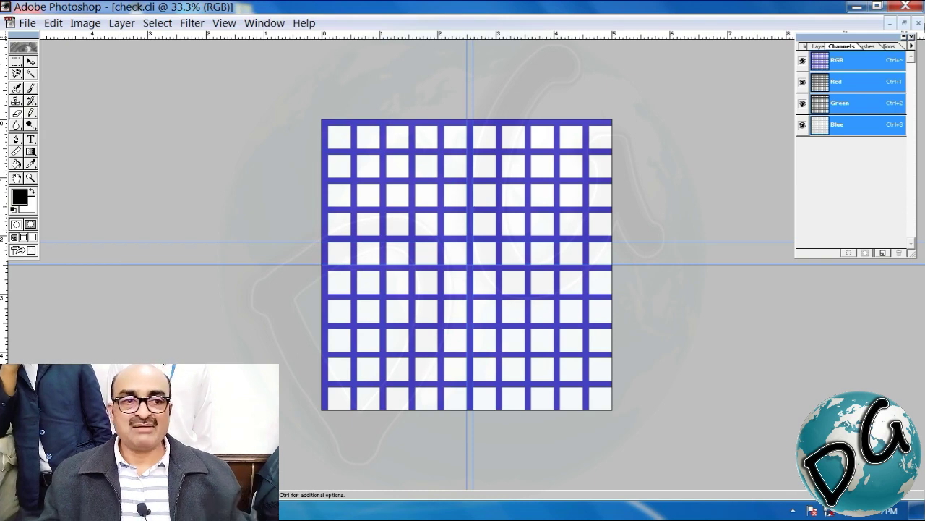
click(918, 22)
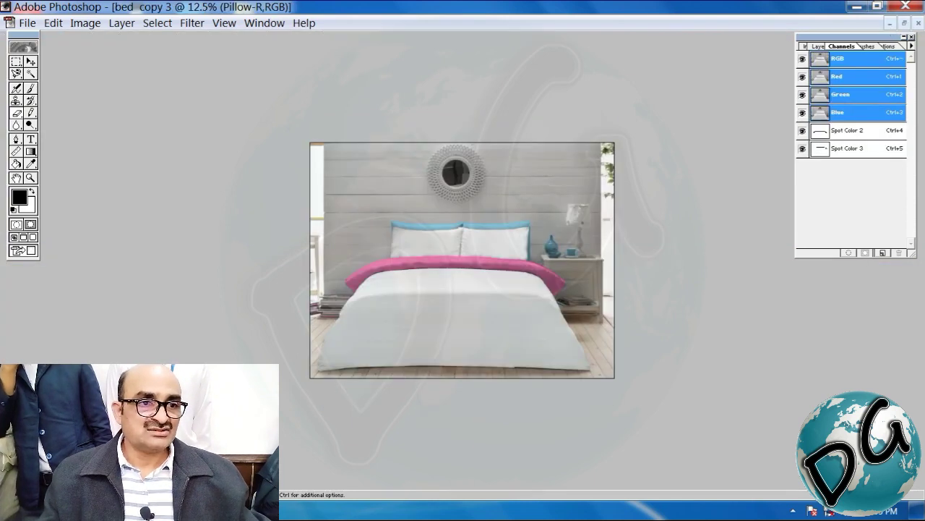
Make the Duvet layer of the bed mockup active and open it in the StyleDraper filter.
click(821, 46)
click(859, 86)
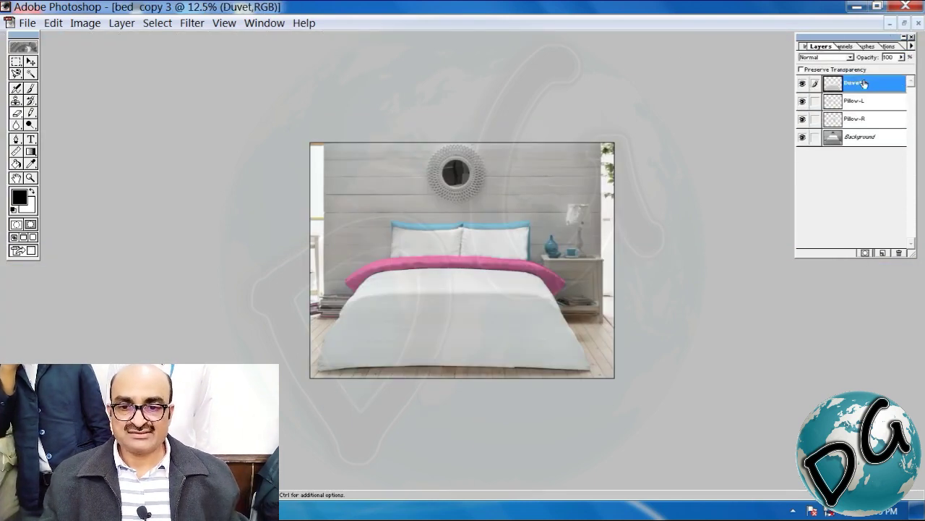
click(192, 22)
mouse_move(251, 286)
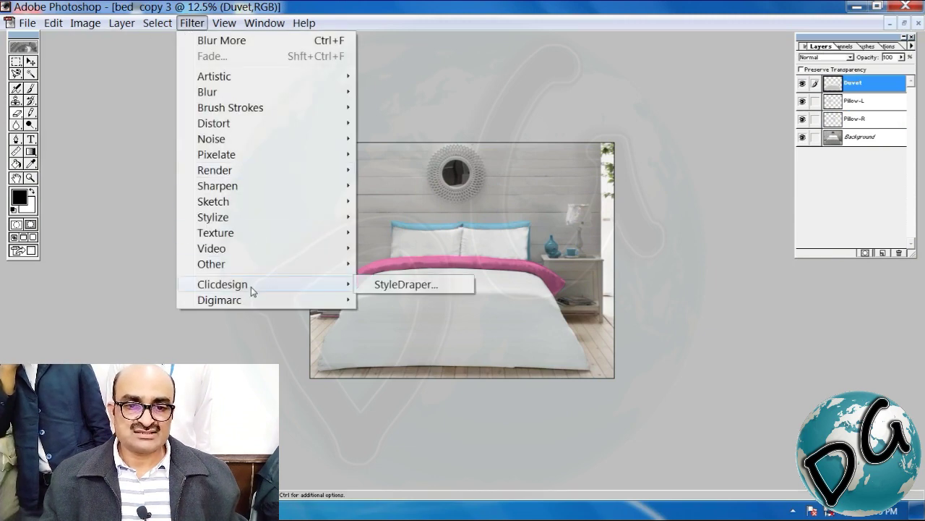
click(406, 285)
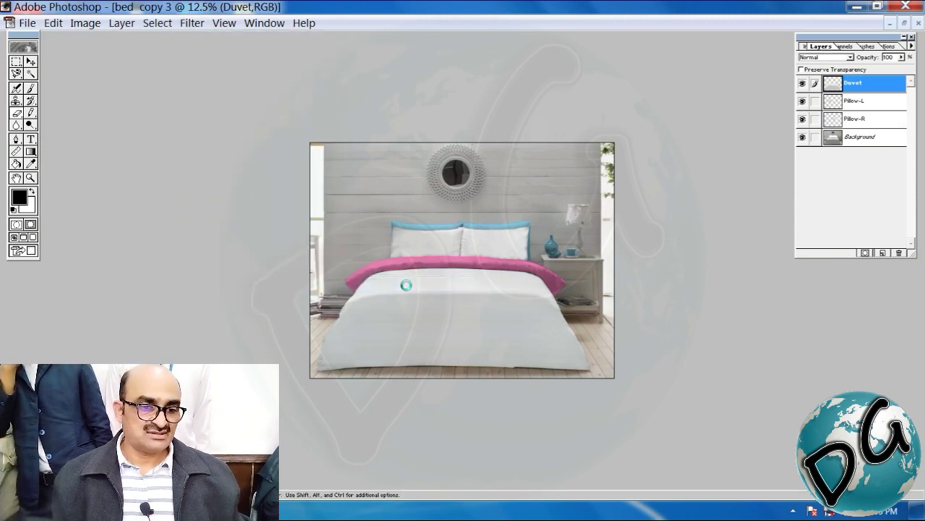
click(595, 127)
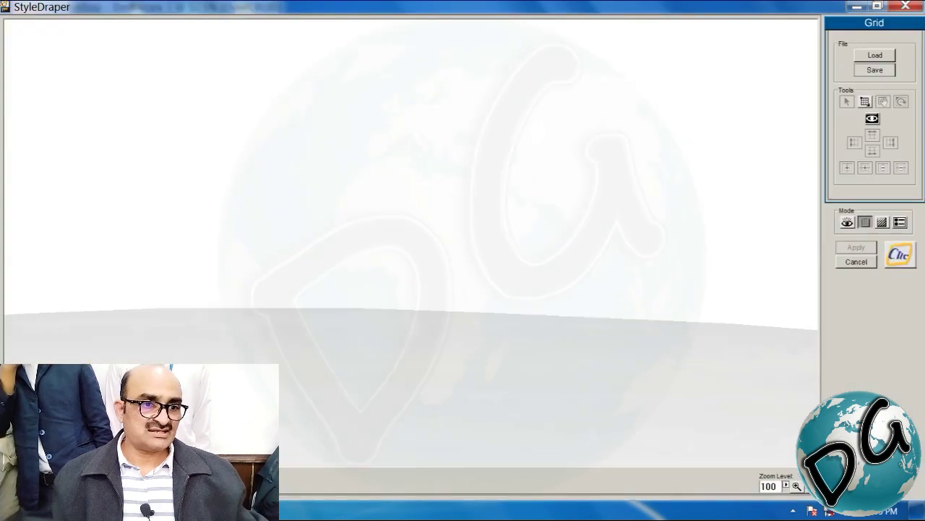
Load the saved Duvet grid file onto the duvet shape.
click(810, 486)
click(809, 486)
click(810, 486)
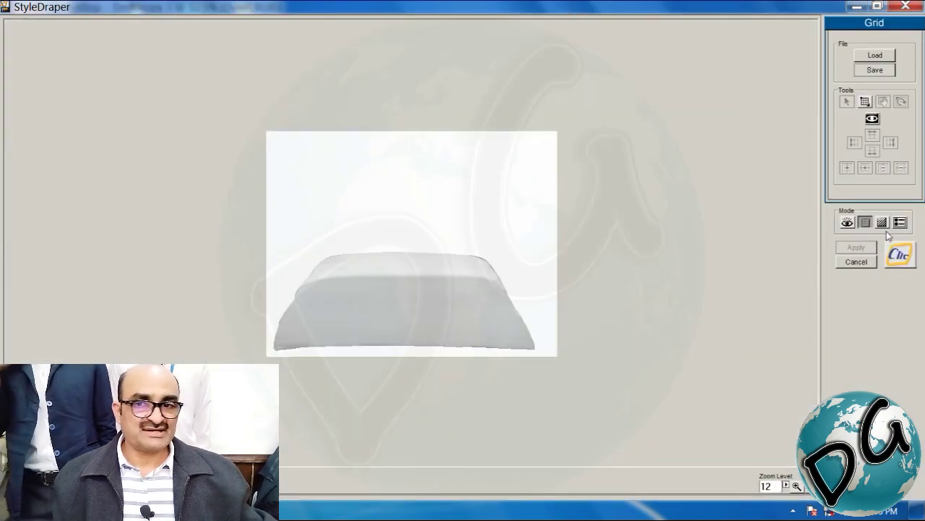
click(875, 55)
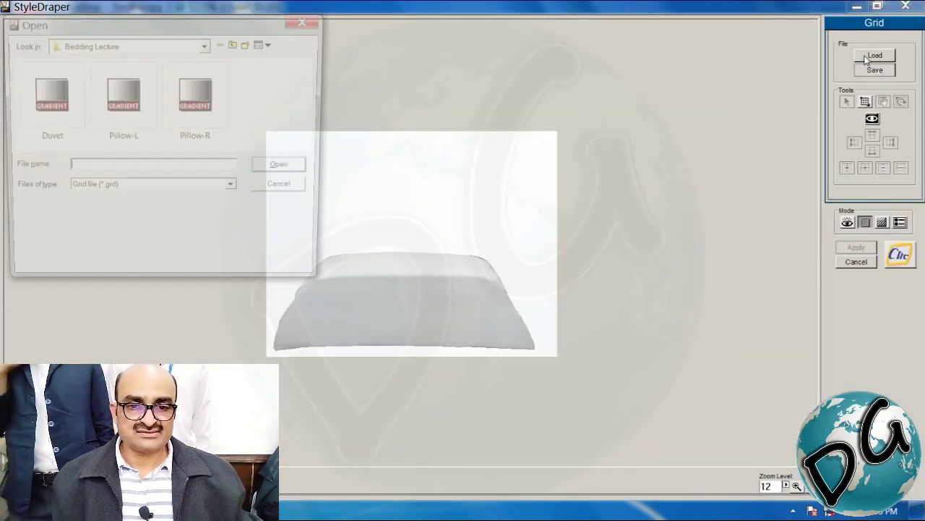
click(46, 98)
click(279, 171)
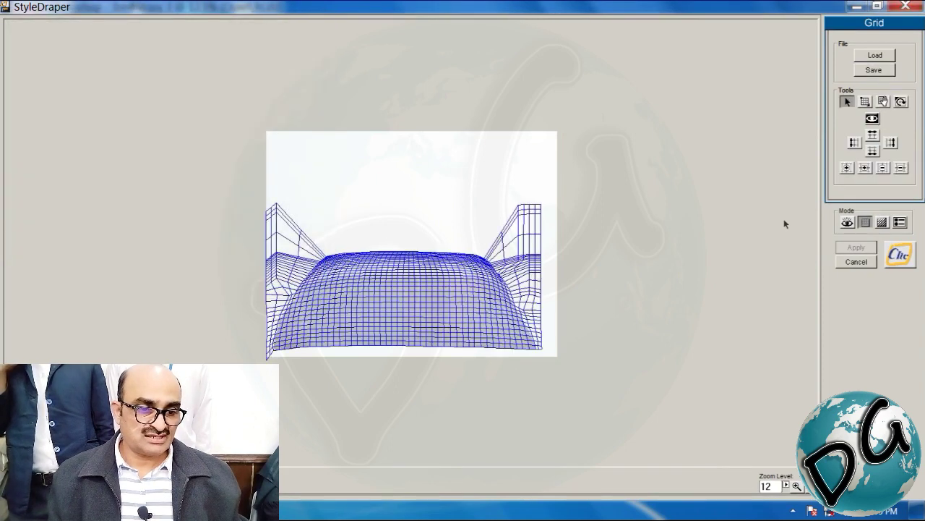
Load check.cli from the Bedding Lecture folder as the duvet's texture.
click(786, 485)
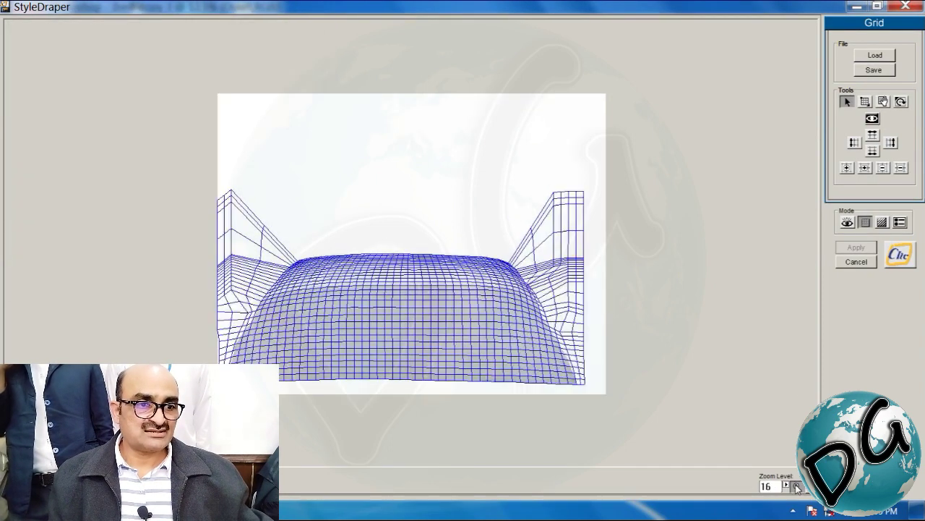
click(883, 222)
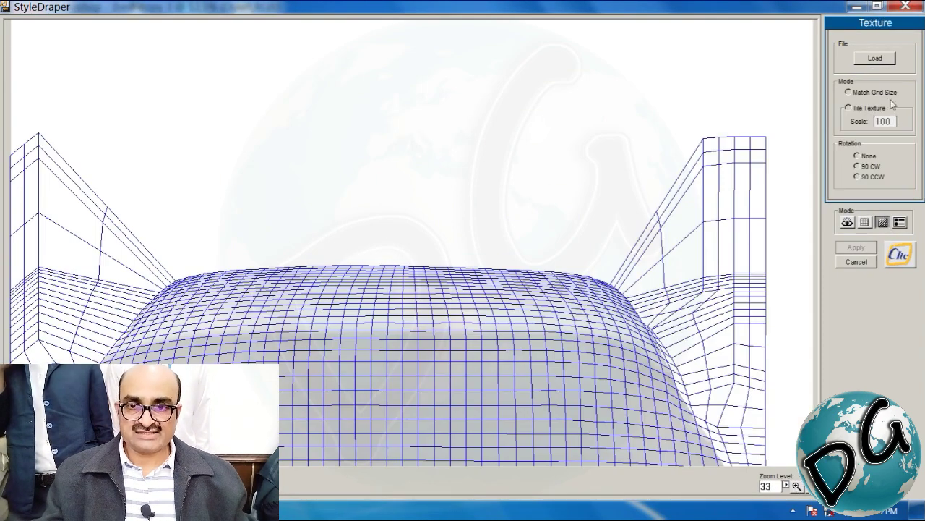
click(874, 58)
key(End)
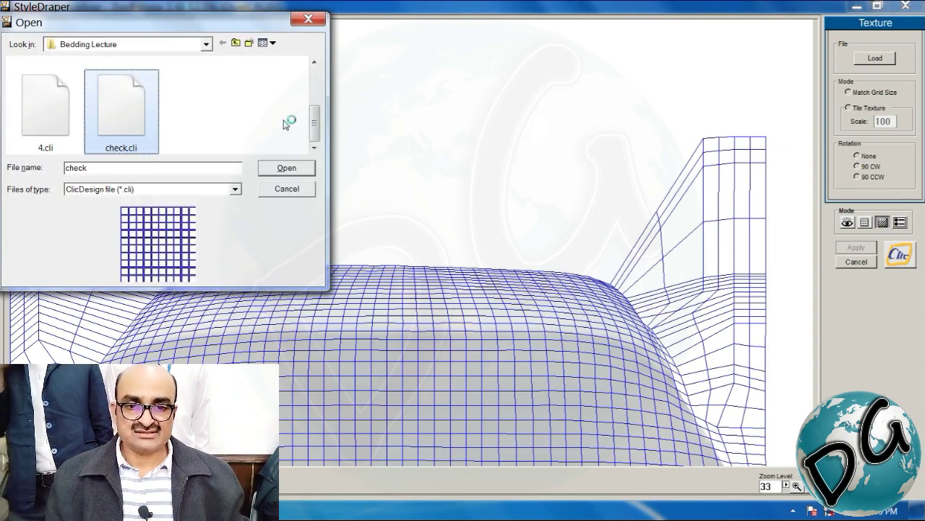
click(305, 170)
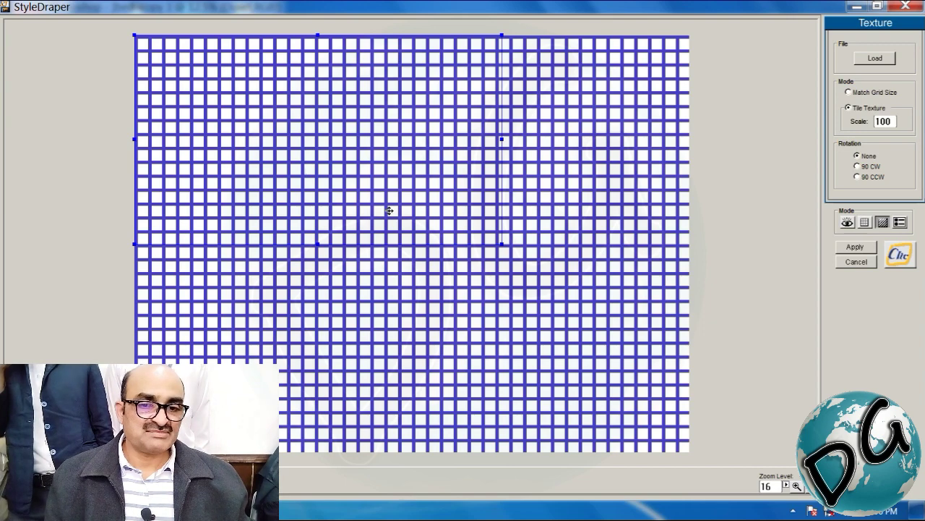
Render the draped duvet and lighten it with advanced levels, setting the input low to 101 and high to 223.
click(847, 222)
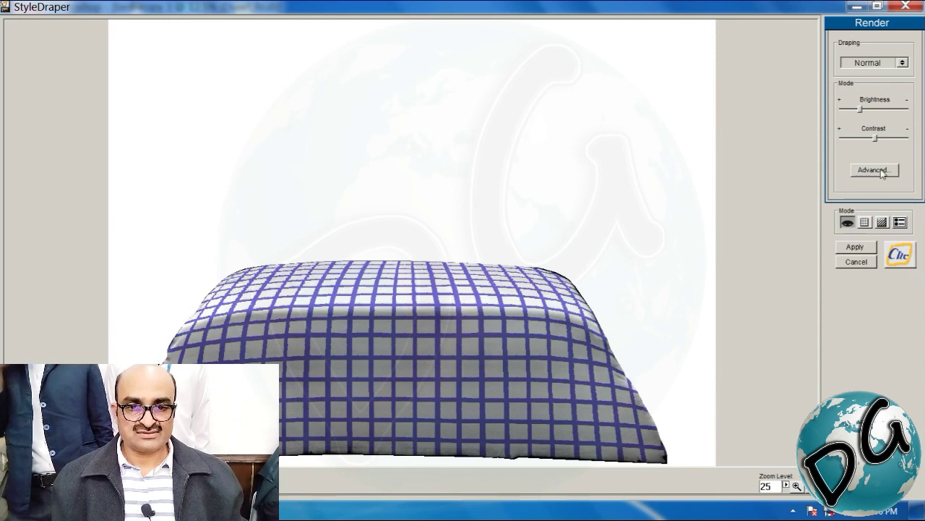
click(873, 170)
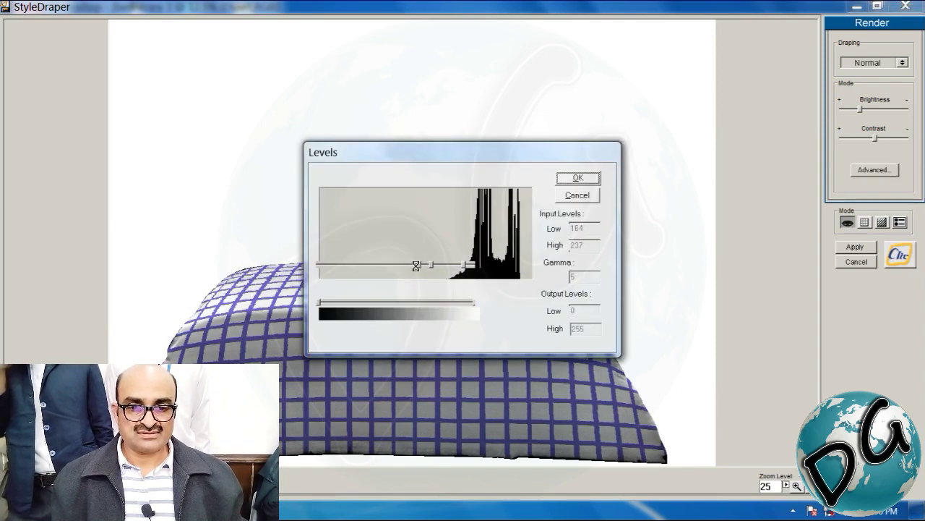
drag(416, 266, 381, 269)
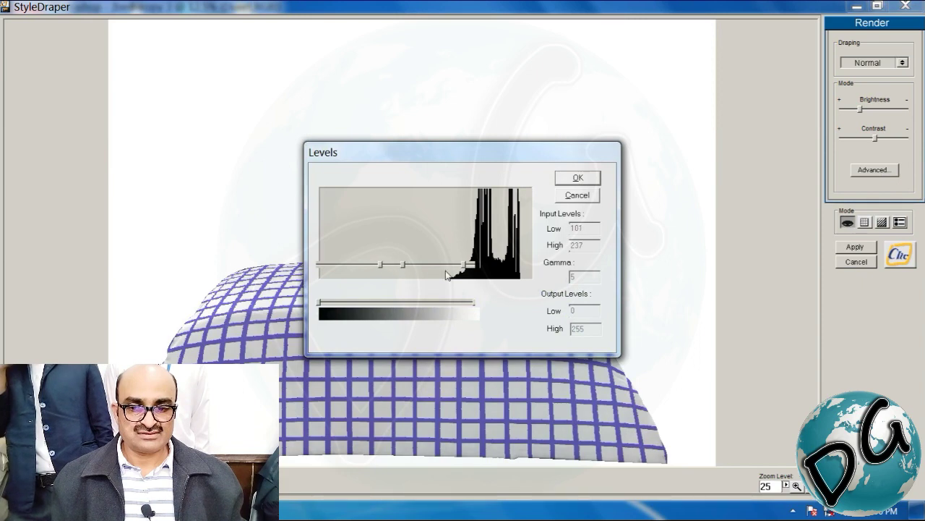
drag(463, 266, 404, 265)
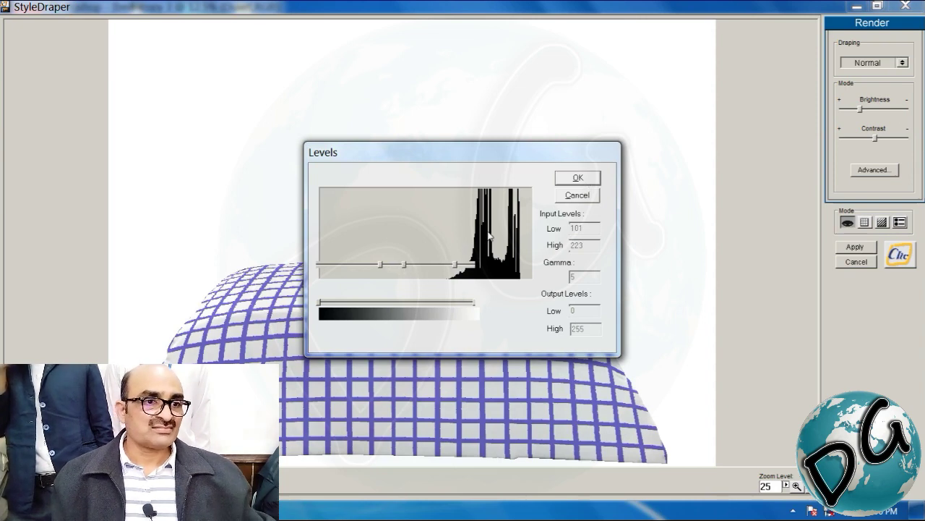
click(579, 178)
Reduce the rendering contrast of the draped check slightly and apply the drape to the Duvet layer.
drag(875, 138, 909, 138)
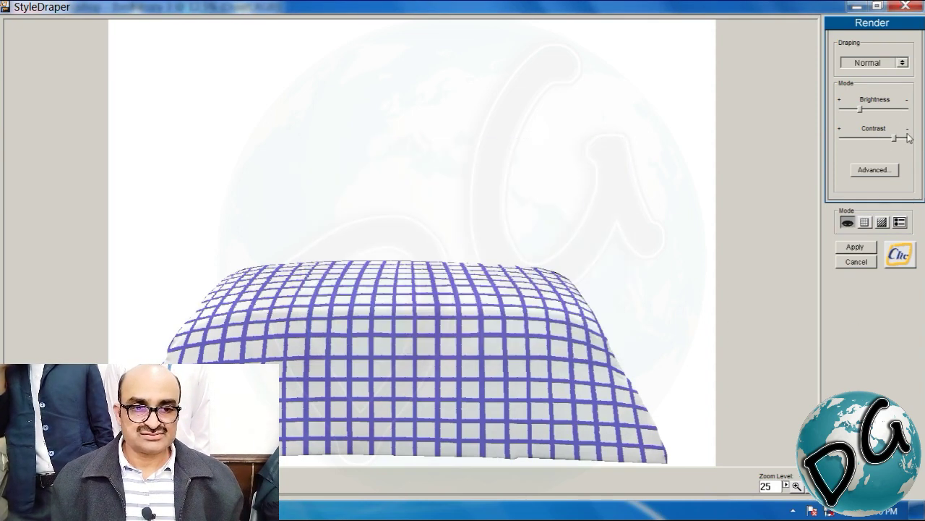
click(860, 247)
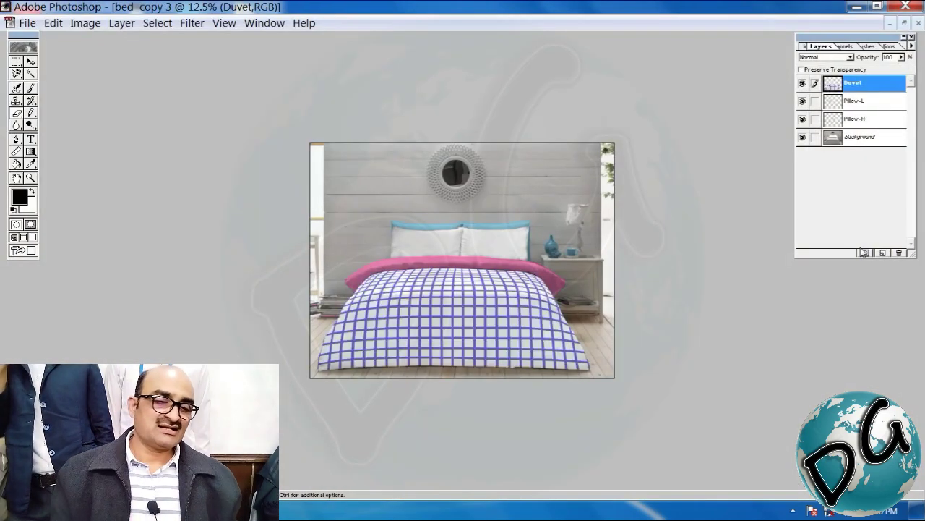
key(ctrl+plus)
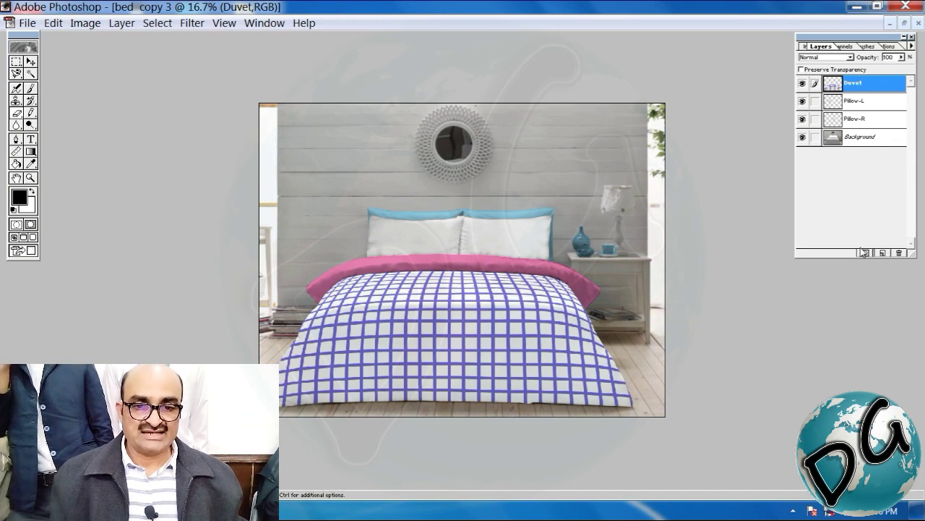
Examine the blue check draped on the duvet up close, comparing its squares near the pink fold with those at the front.
key(m)
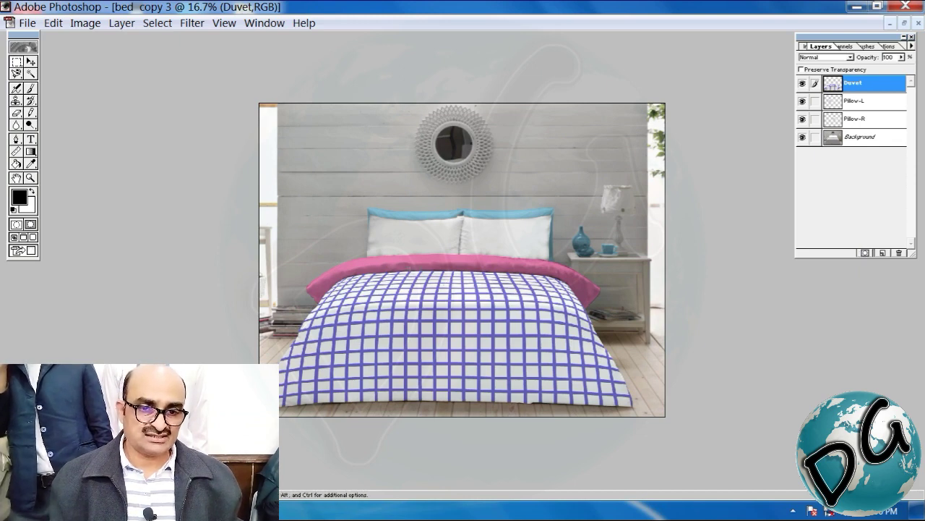
drag(410, 288, 471, 268)
drag(428, 330, 470, 360)
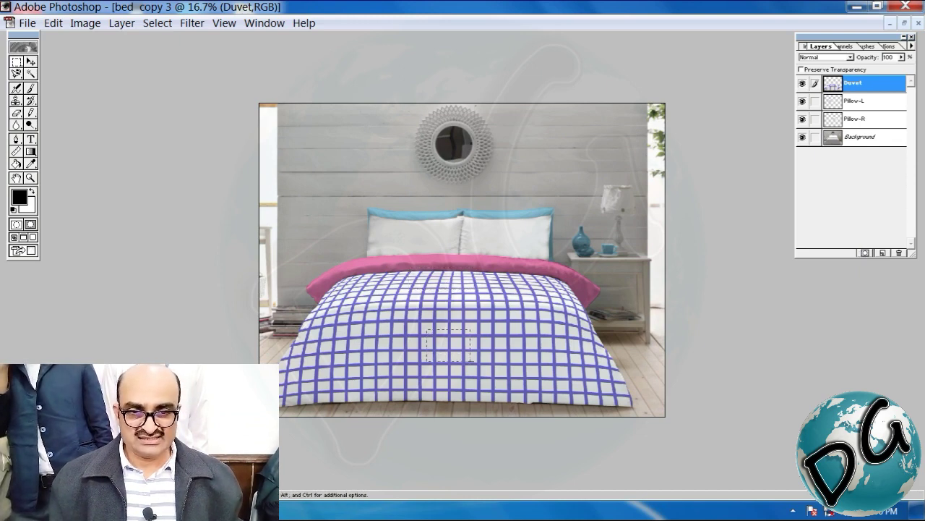
click(459, 346)
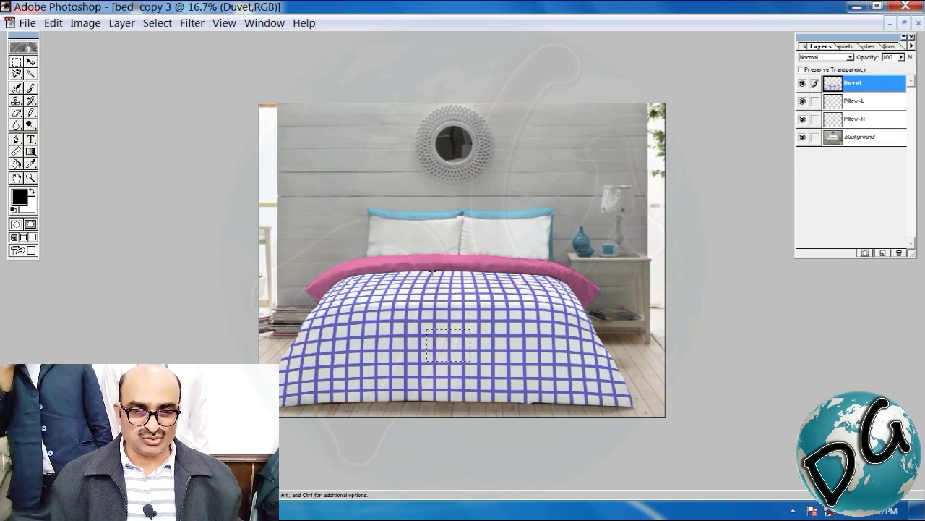
mouse_move(435, 271)
mouse_down()
mouse_move(461, 292)
mouse_move(438, 275)
mouse_up()
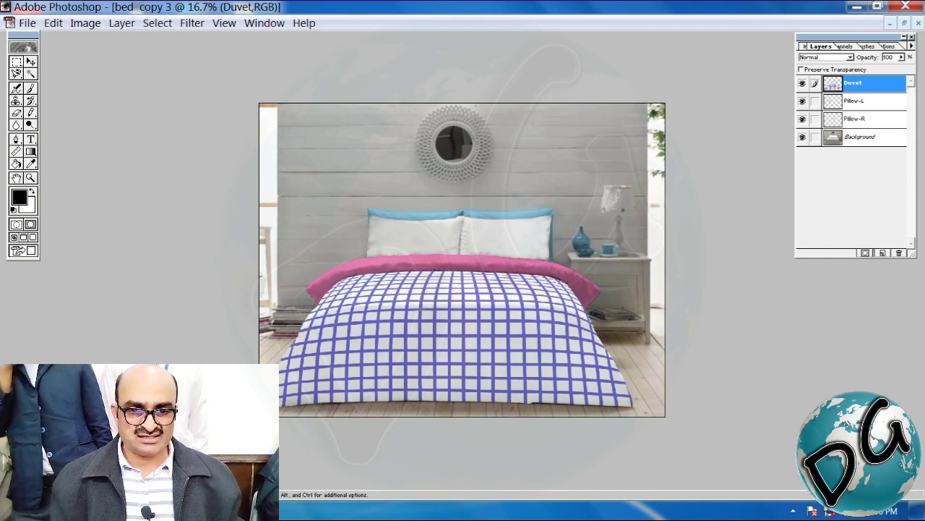
drag(424, 313, 458, 305)
drag(682, 212, 455, 432)
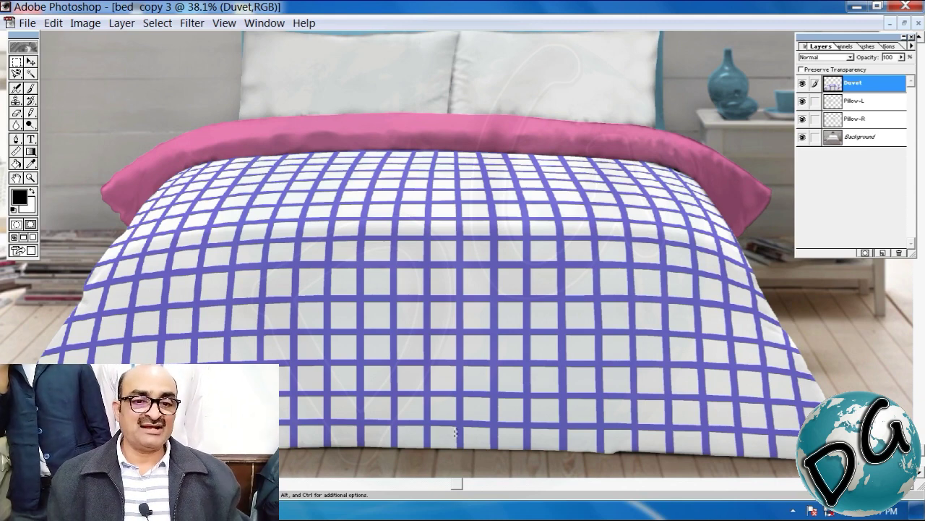
key(ctrl+minus)
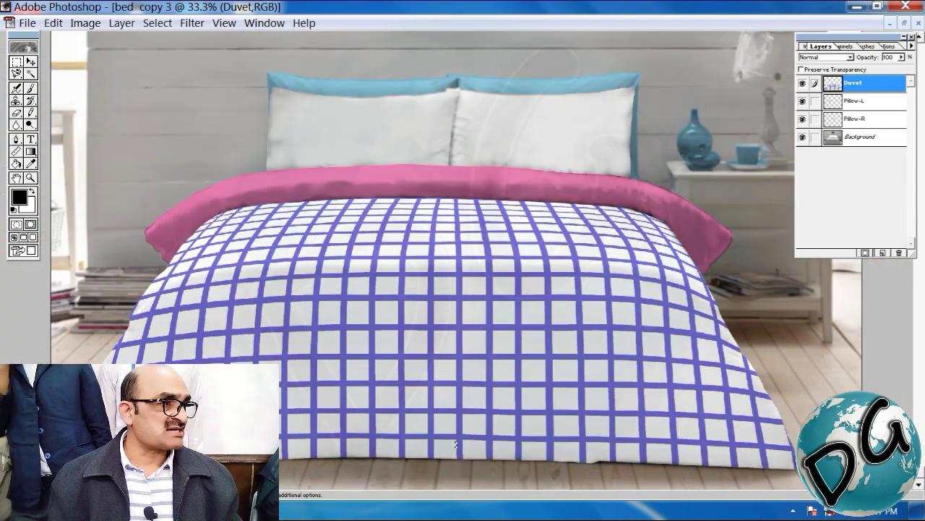